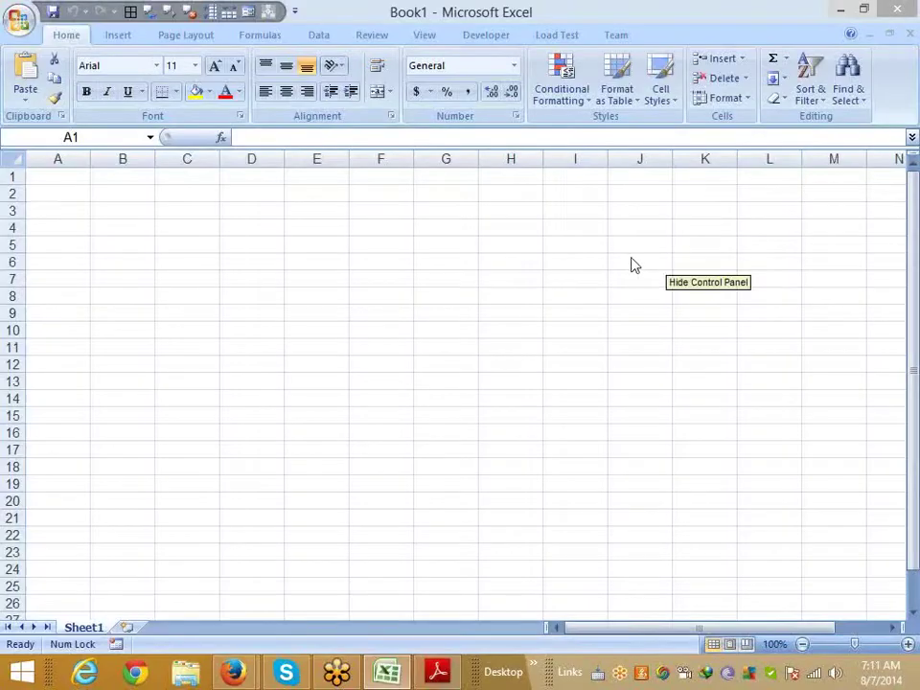
# Step: Browse the Formulas tab's Lookup & Reference list and discard trial entries A1 and =A1 in C3
pyautogui.click(273, 35)
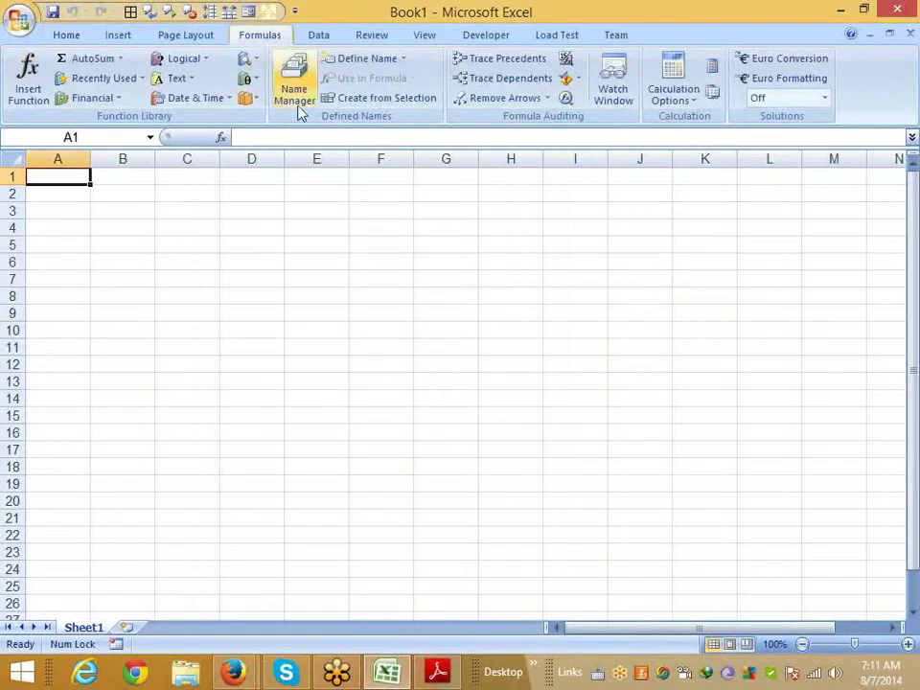
pyautogui.click(89, 137)
pyautogui.press('Escape')
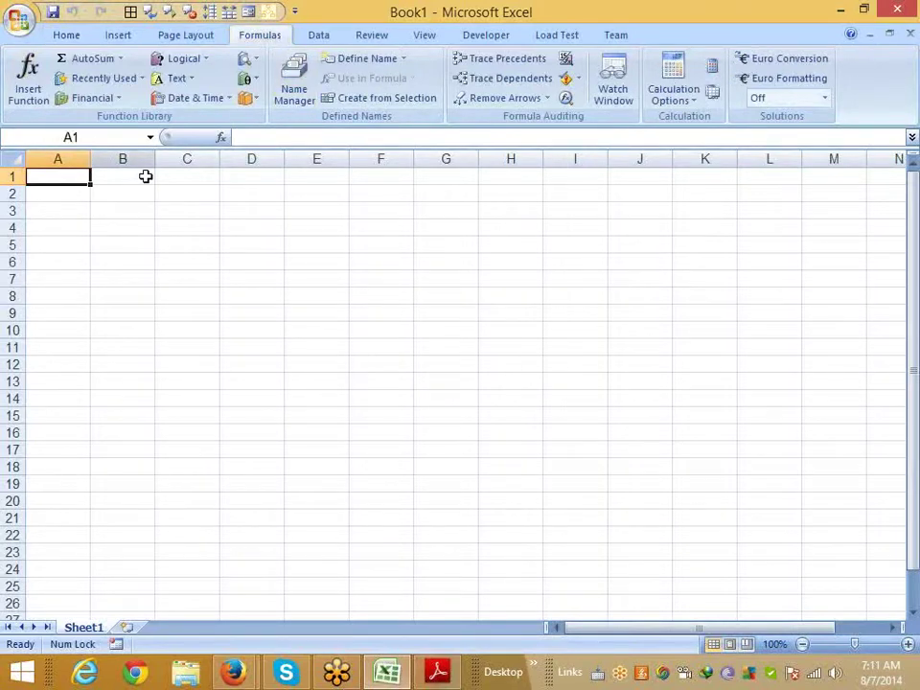
pyautogui.click(251, 62)
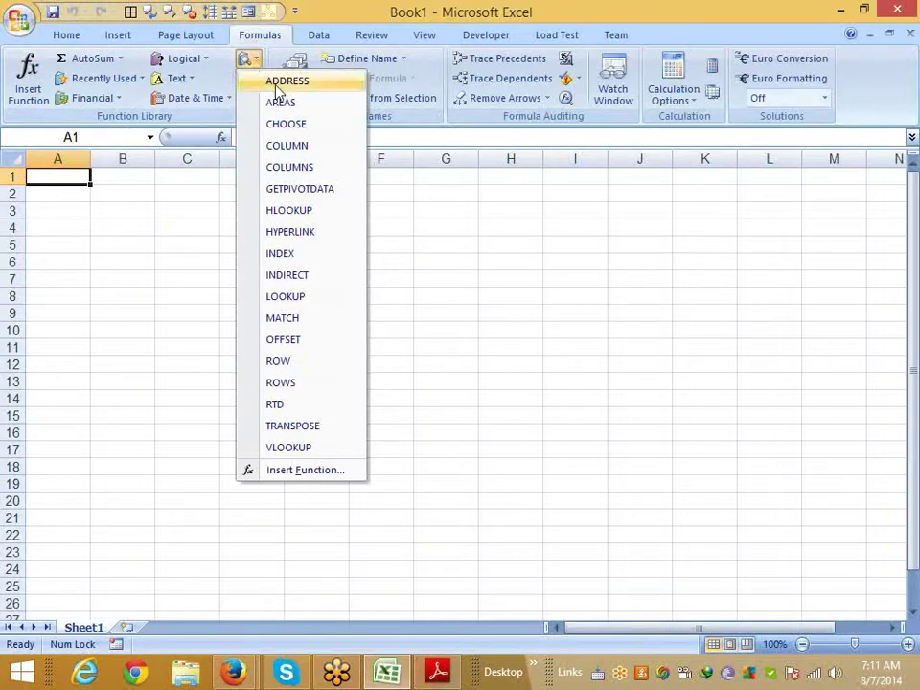
pyautogui.click(159, 219)
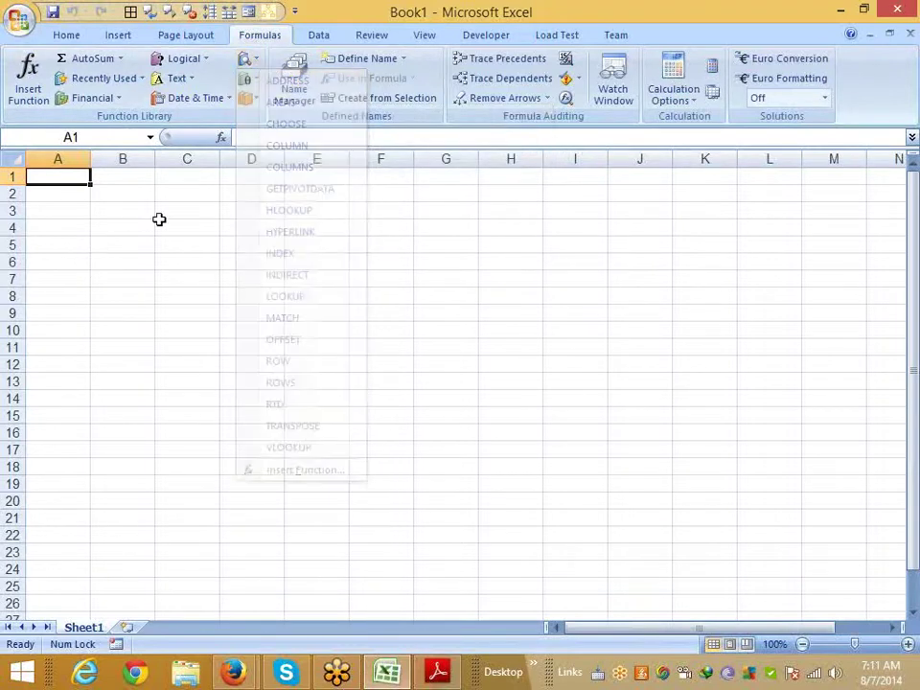
pyautogui.click(164, 214)
pyautogui.write('A')
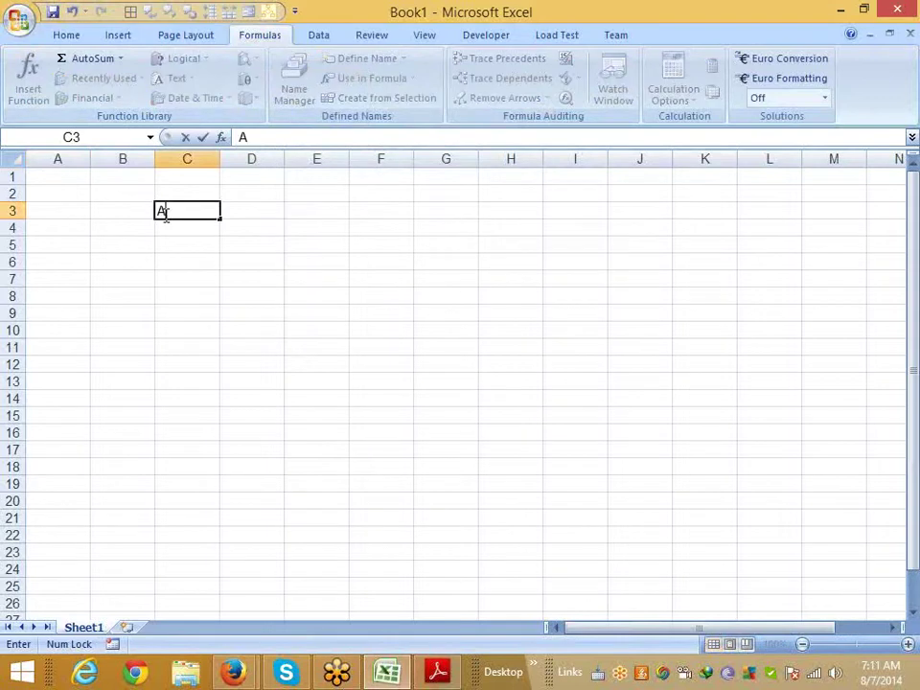
pyautogui.write('1')
pyautogui.press('Escape')
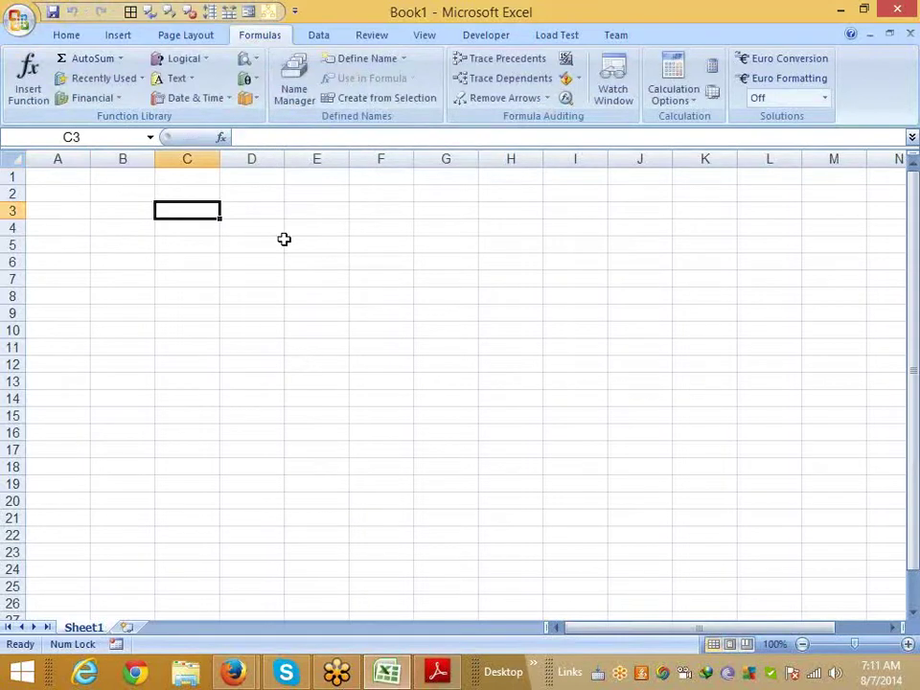
pyautogui.write('=A1')
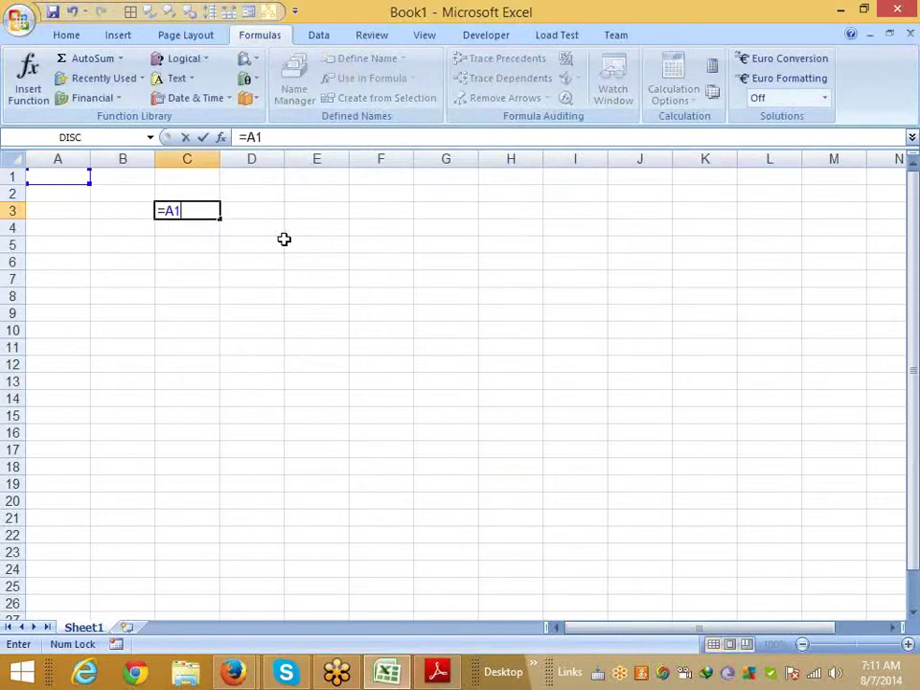
pyautogui.press('Escape')
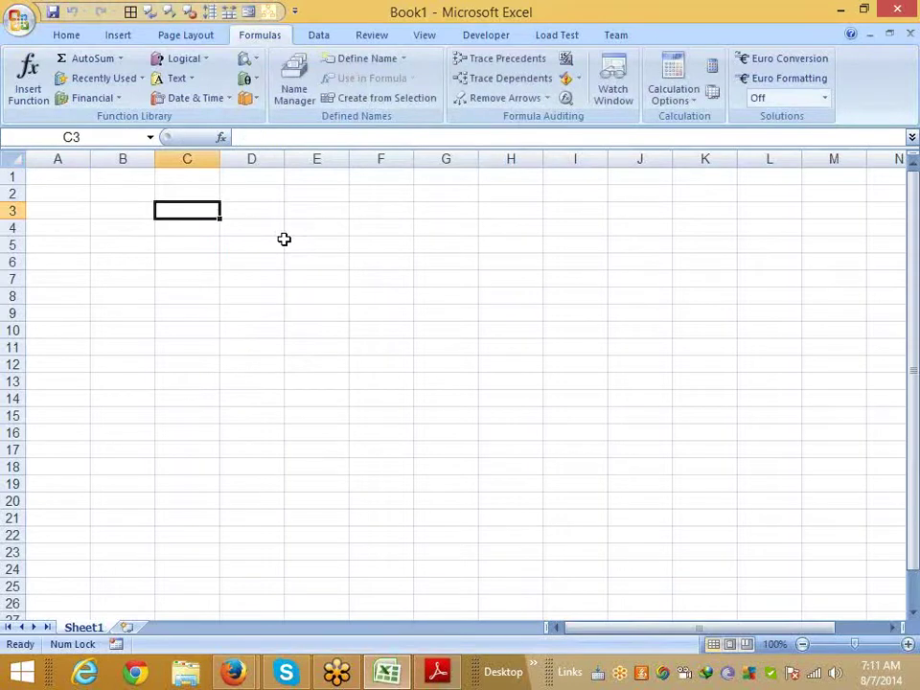
# Step: Enter 3 in B3 and 4 in C3
pyautogui.press('Up')
pyautogui.press('Up')
pyautogui.press('Left')
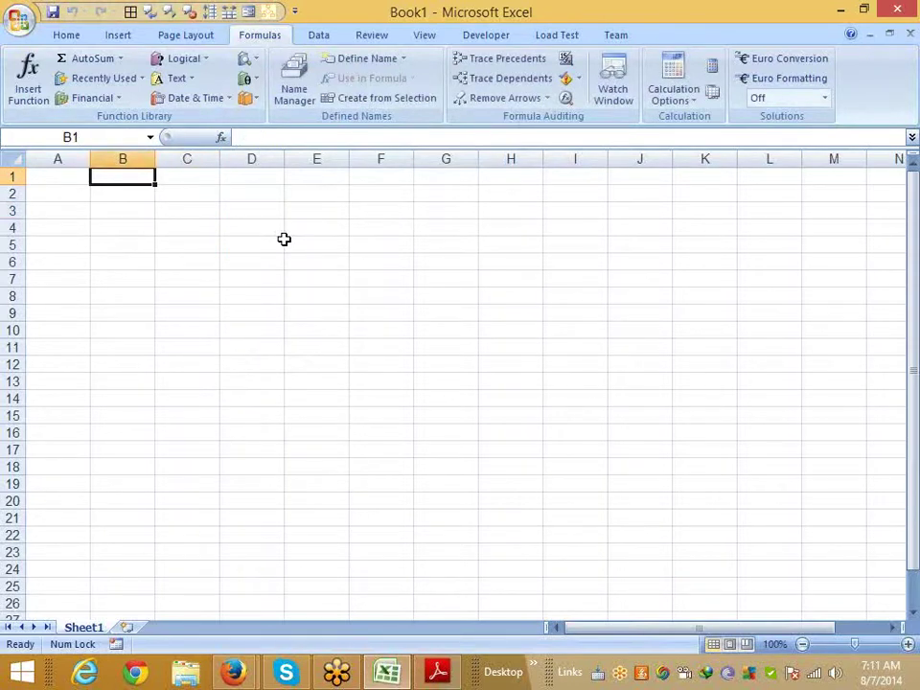
pyautogui.press('Down')
pyautogui.press('Down')
pyautogui.write('3')
pyautogui.press('Tab')
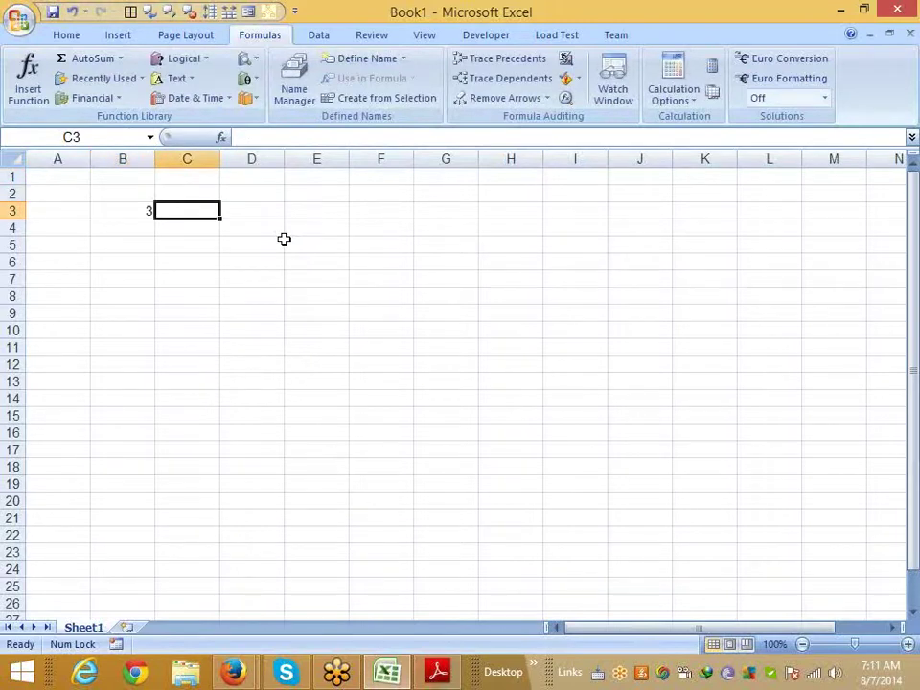
pyautogui.write('4')
pyautogui.press('Tab')
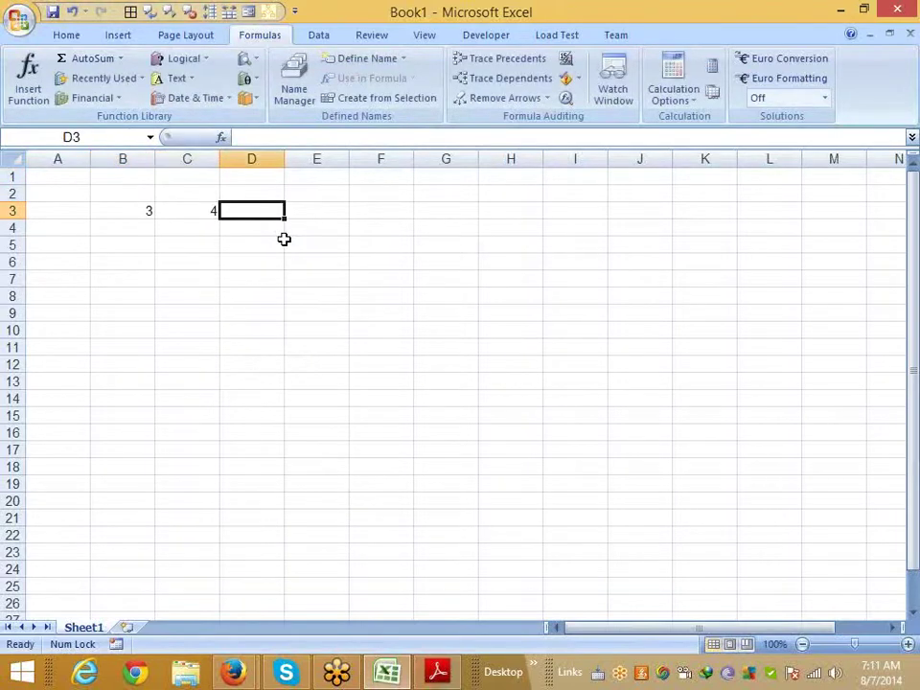
# Step: Label B2 as R and C2 as C, correcting the mistyped 'Ro'
pyautogui.press('Left')
pyautogui.press('Left')
pyautogui.press('Up')
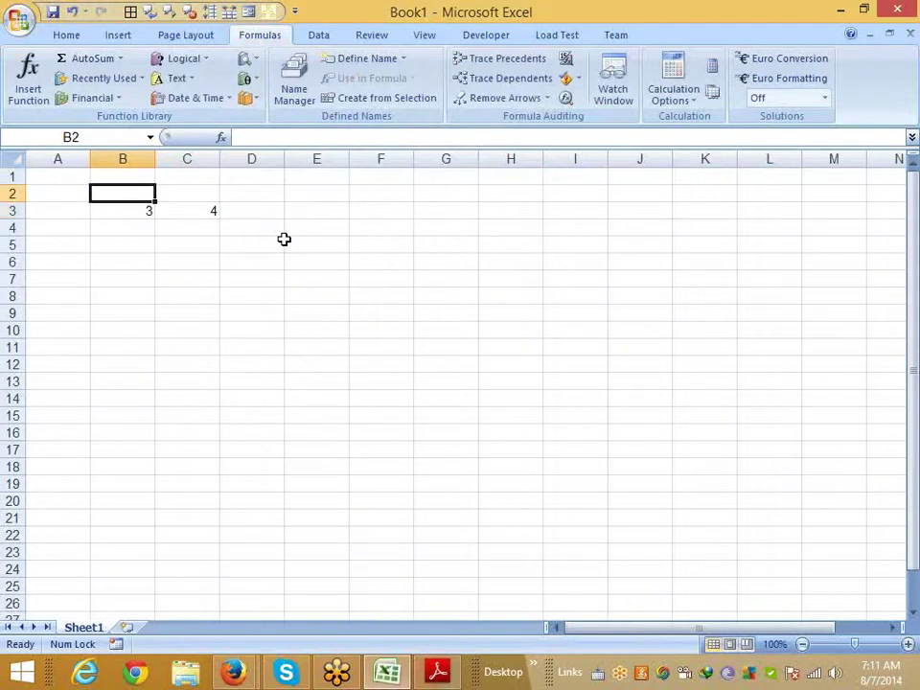
pyautogui.write('Ro')
pyautogui.press('Tab')
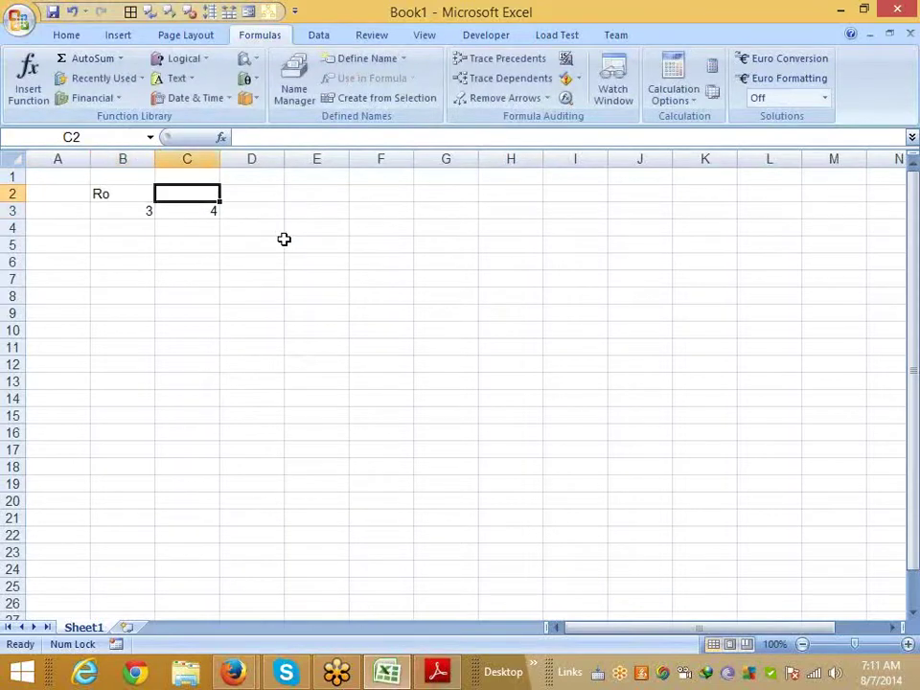
pyautogui.press('Left')
pyautogui.write('R')
pyautogui.press('Tab')
pyautogui.write('C')
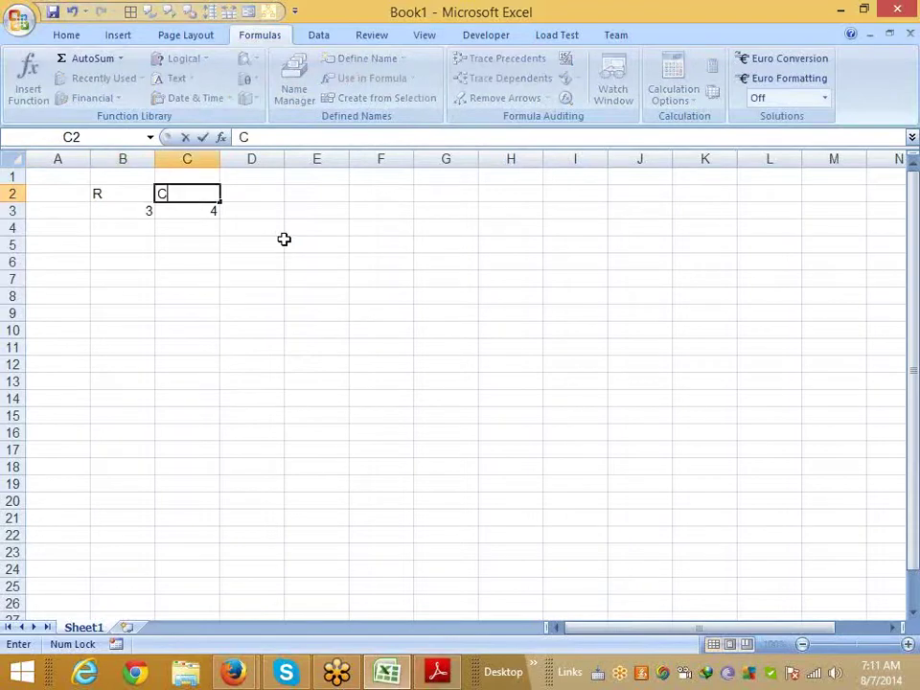
pyautogui.press('Return')
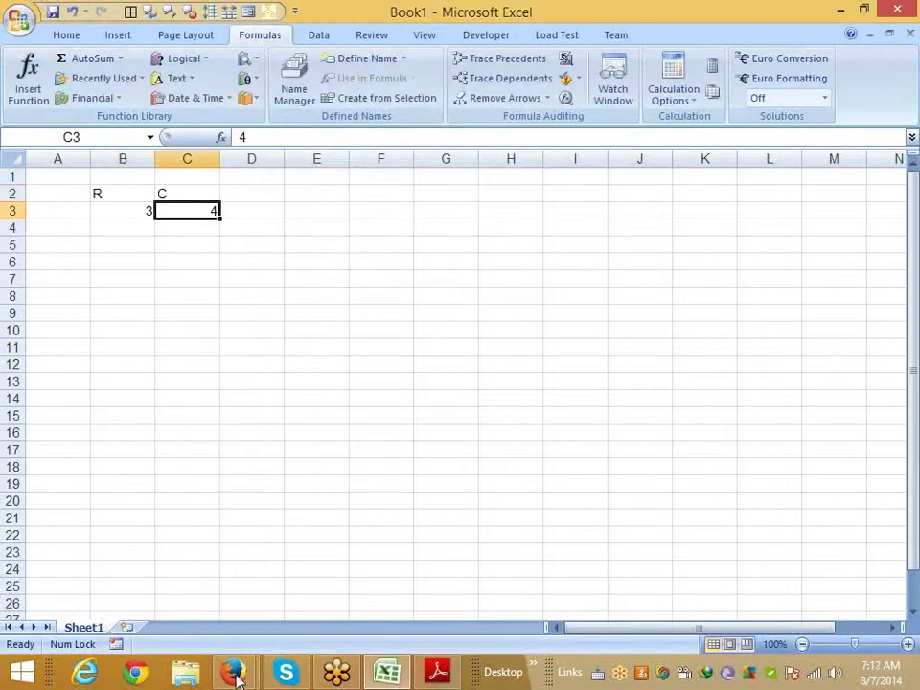
pyautogui.click(233, 671)
pyautogui.click(218, 594)
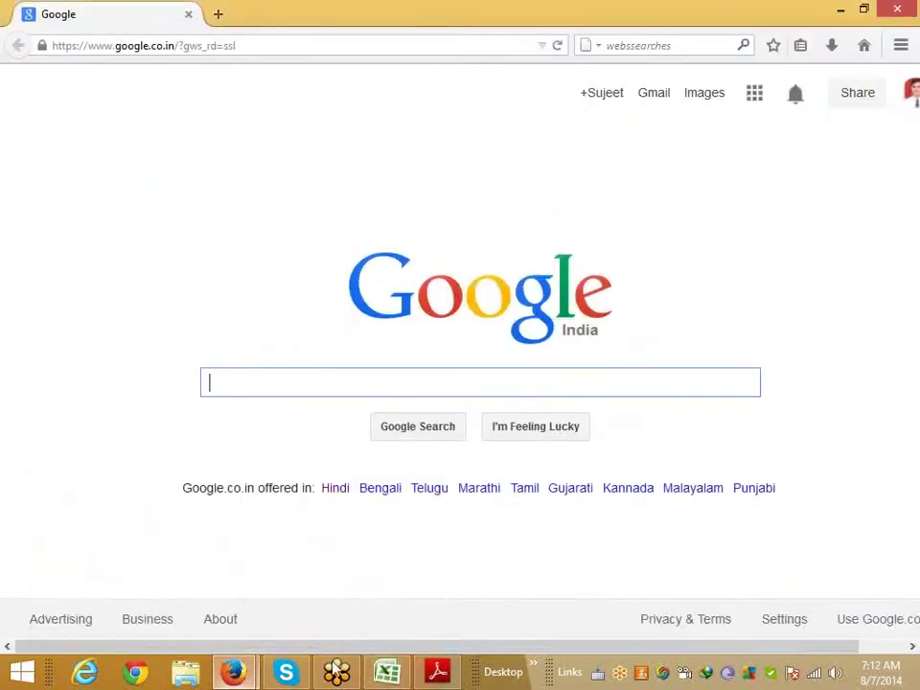
pyautogui.click(441, 674)
pyautogui.scroll(-5, 446, 515)
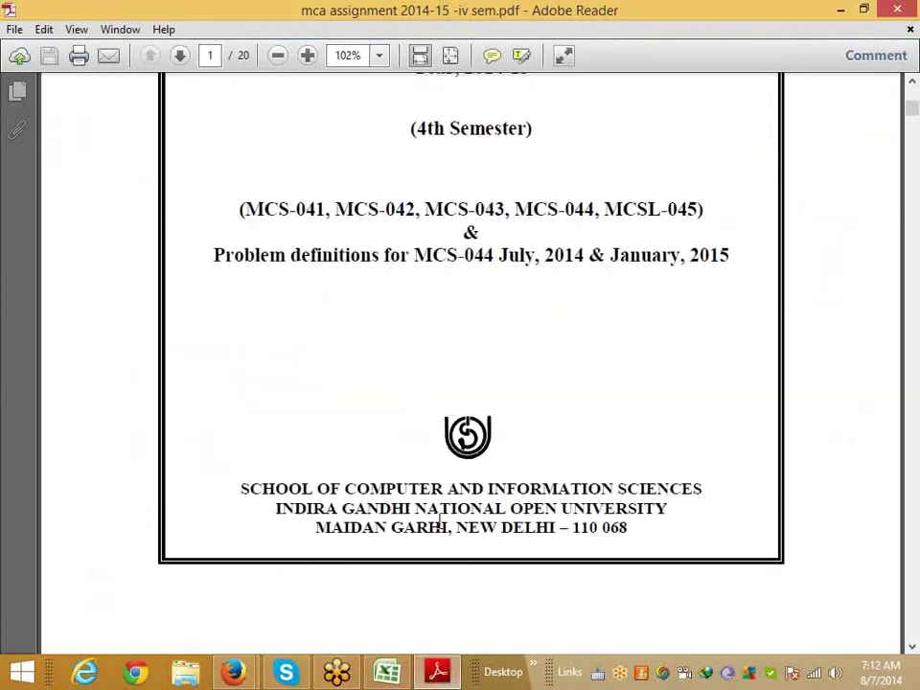
pyautogui.scroll(-5, 443, 522)
pyautogui.scroll(-5, 439, 530)
pyautogui.scroll(-5, 440, 520)
pyautogui.scroll(-5, 439, 522)
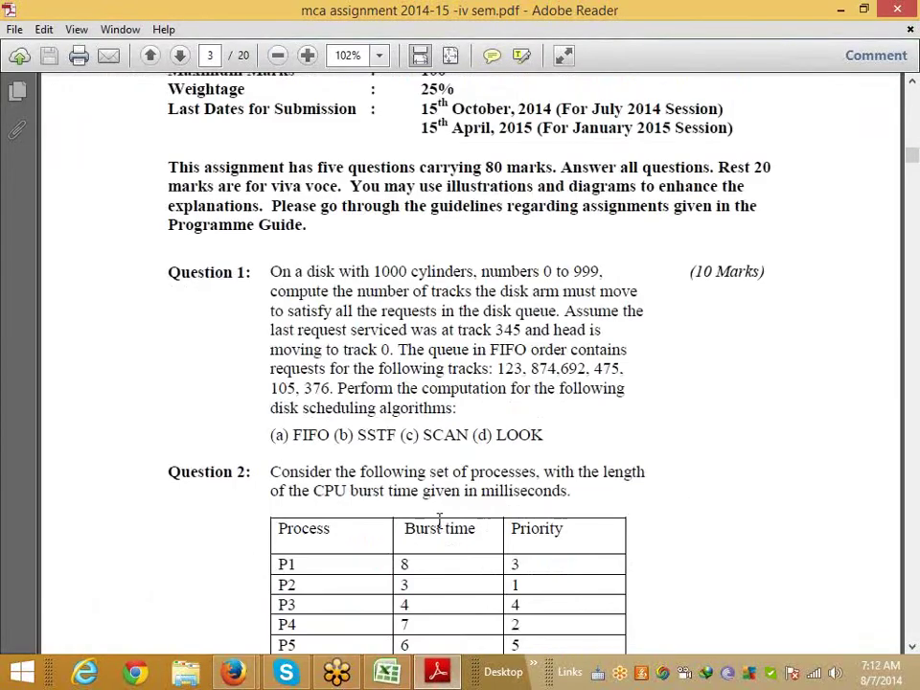
pyautogui.scroll(-5, 439, 522)
pyautogui.scroll(-5, 439, 522)
pyautogui.scroll(-5, 439, 520)
pyautogui.scroll(-5, 439, 522)
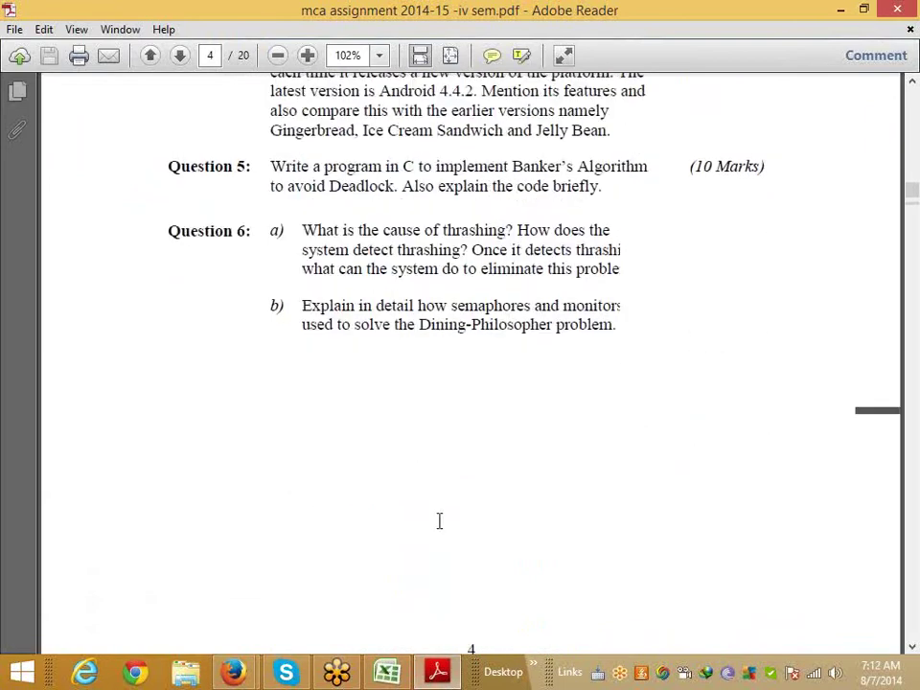
pyautogui.scroll(-5, 439, 522)
pyautogui.scroll(-5, 441, 529)
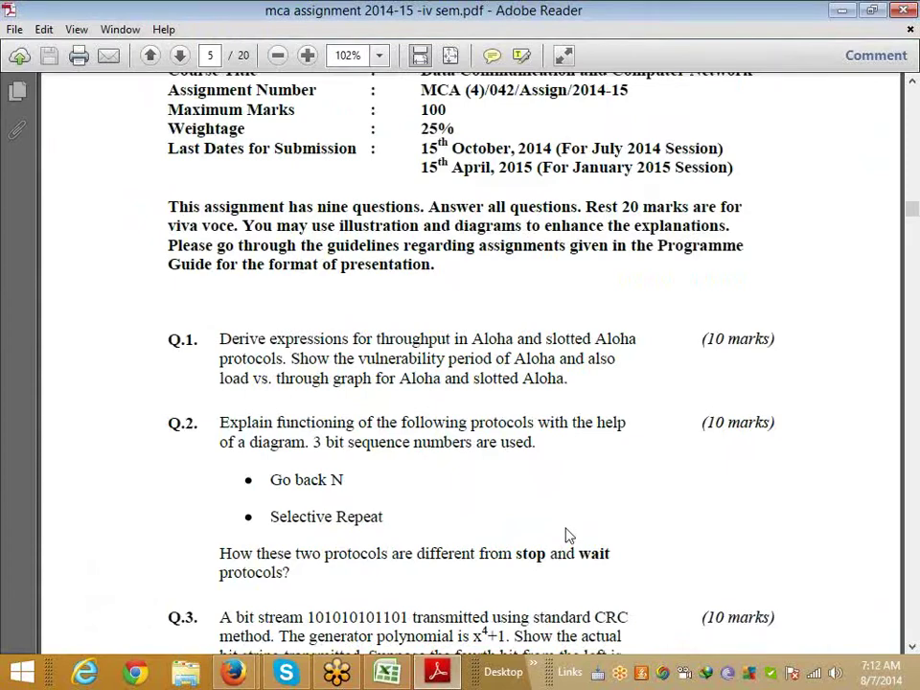
pyautogui.scroll(-5, 409, 421)
pyautogui.scroll(-3, 420, 431)
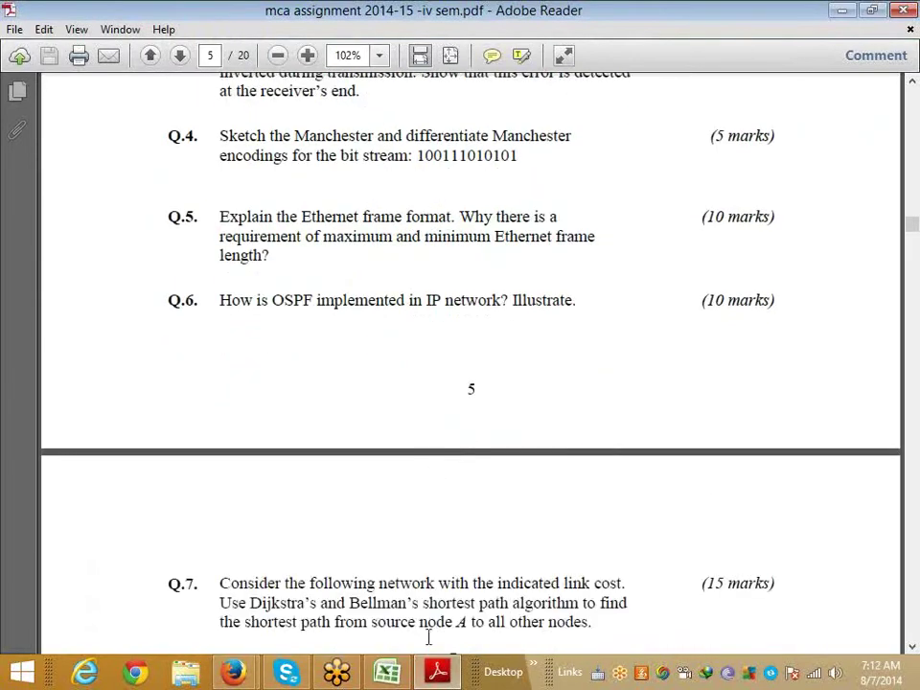
pyautogui.click(387, 672)
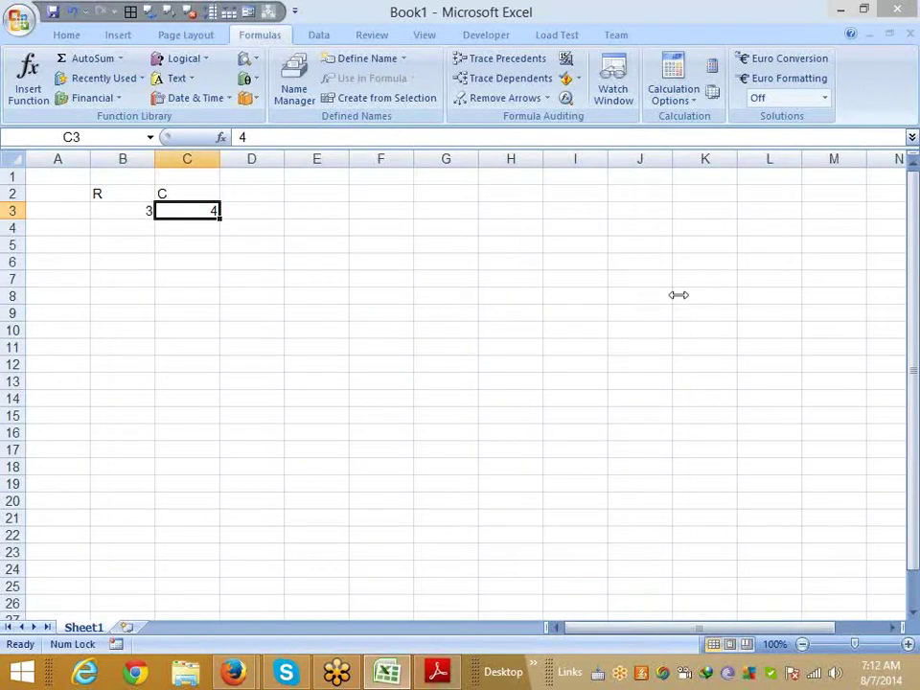
# Step: Look over cells C5, B3, C3 and D3 around the sample data
pyautogui.click(191, 240)
pyautogui.click(142, 207)
pyautogui.click(185, 208)
pyautogui.click(249, 208)
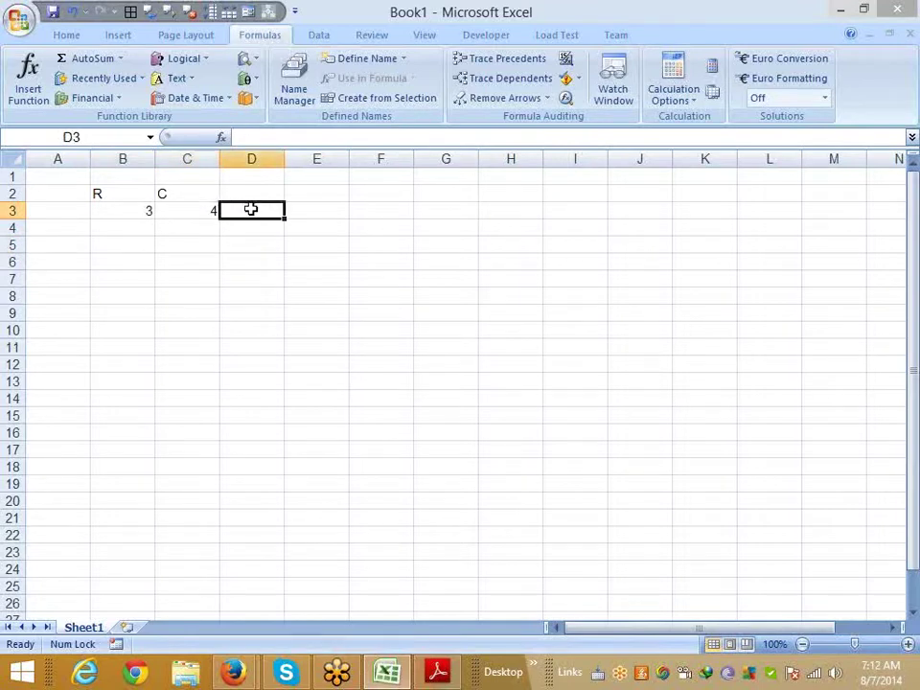
pyautogui.click(261, 231)
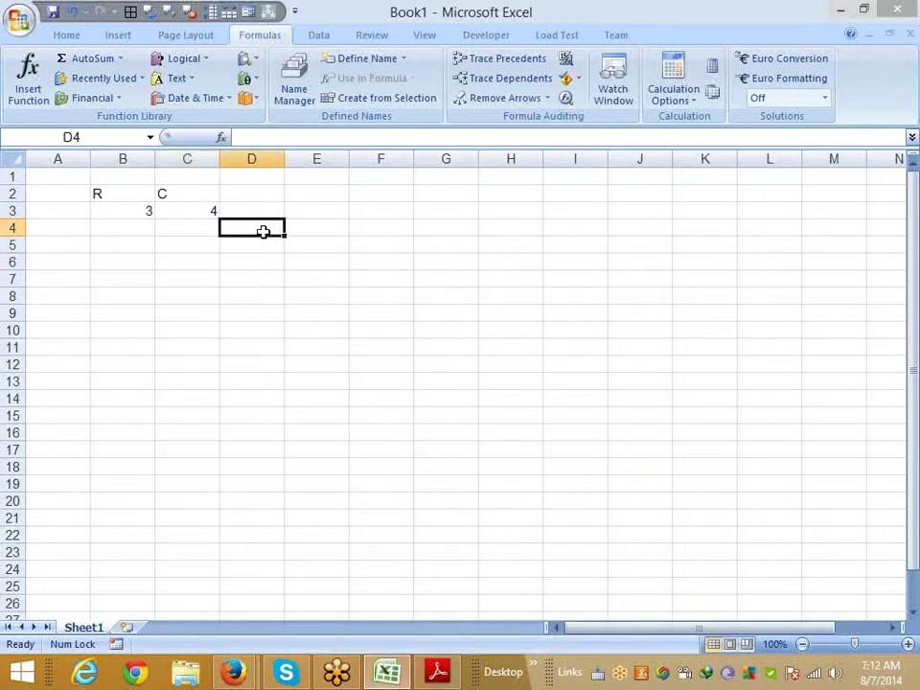
pyautogui.click(32, 183)
pyautogui.press('Down')
pyautogui.press('Down')
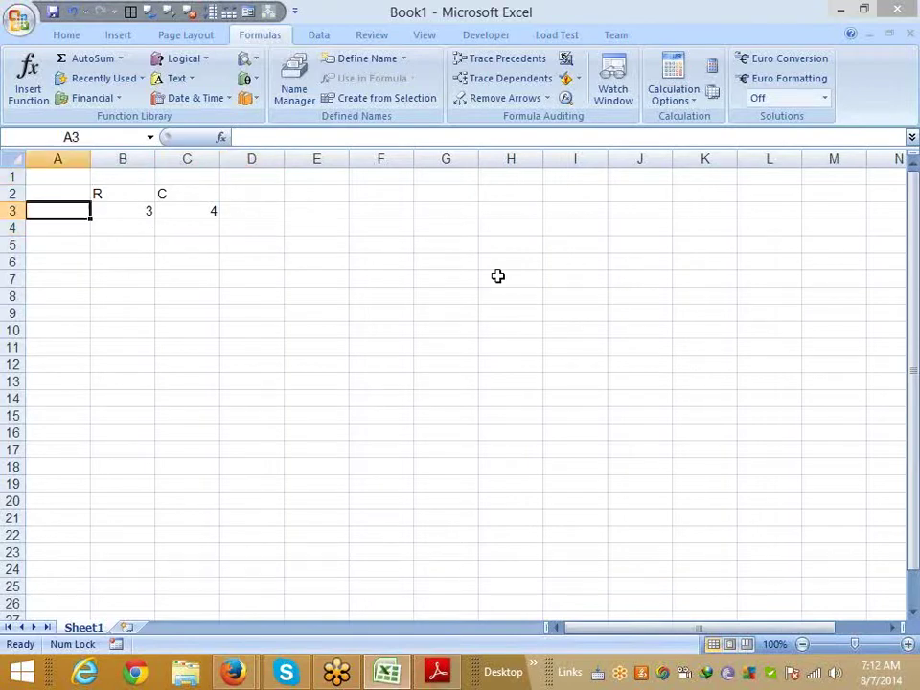
pyautogui.press('Right')
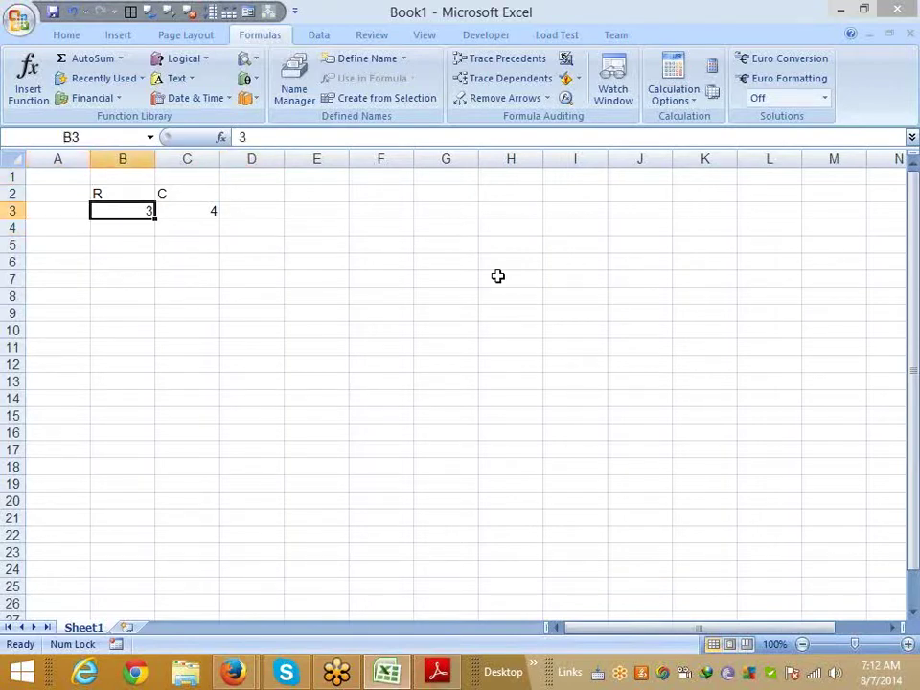
pyautogui.press('Right')
pyautogui.press('Right')
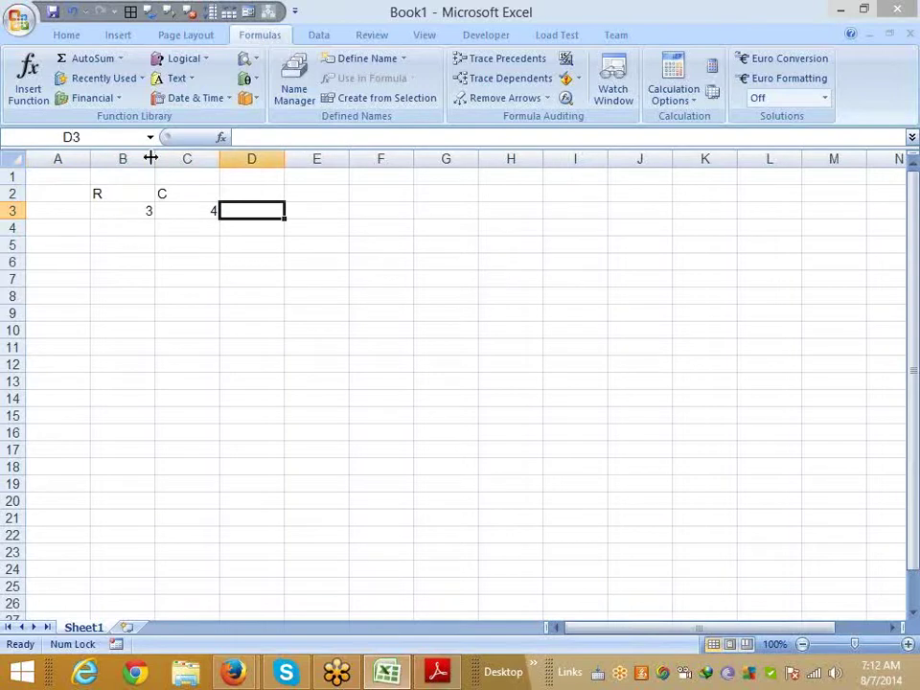
pyautogui.click(105, 136)
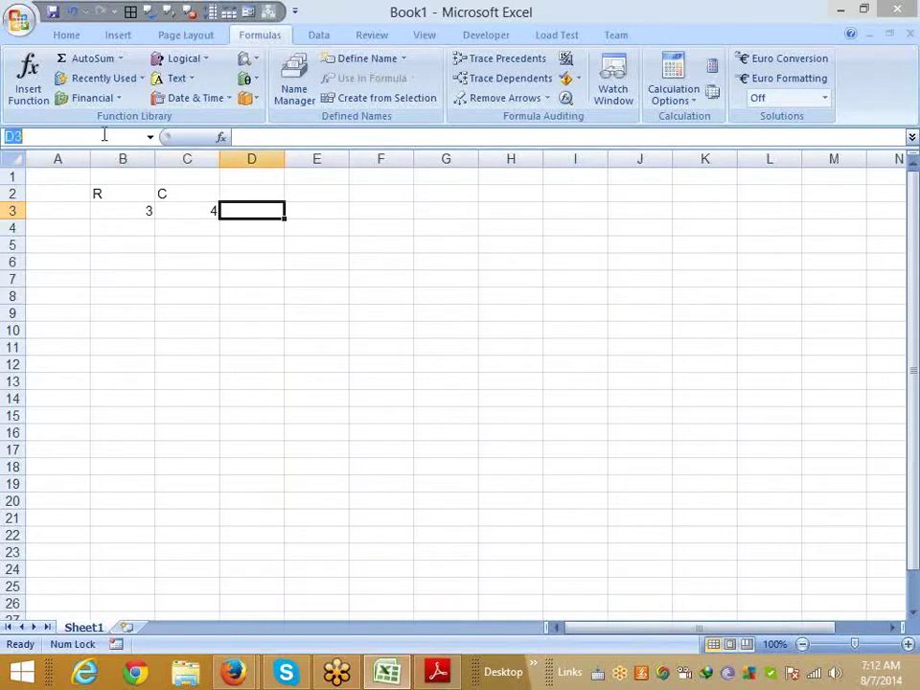
# Step: Enter =ADDRESS(B3,C3) in C5 using the row in B3 and column in C3
pyautogui.click(177, 240)
pyautogui.write('=a')
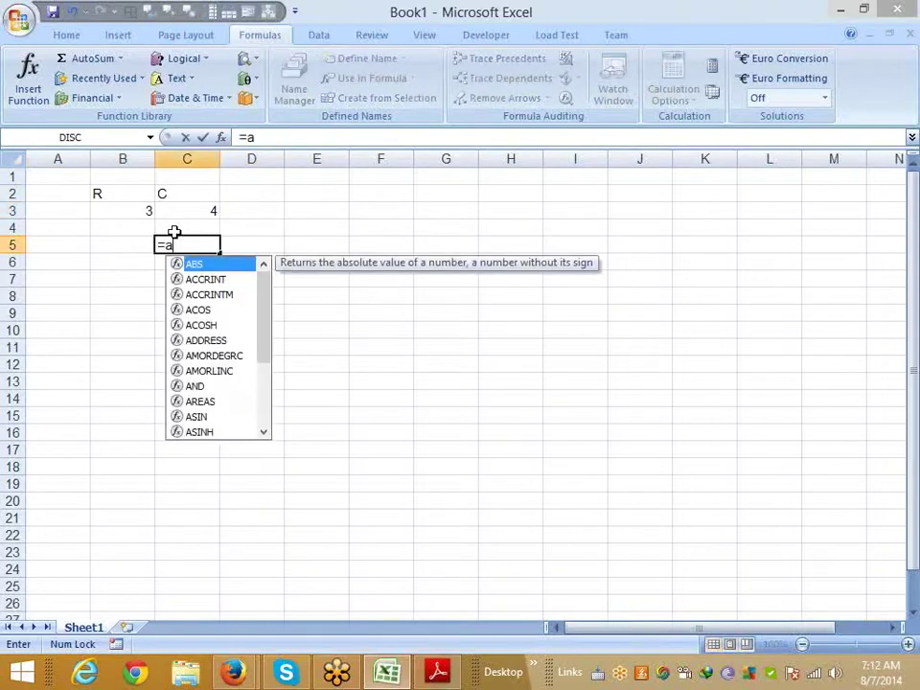
pyautogui.write('d')
pyautogui.press('Tab')
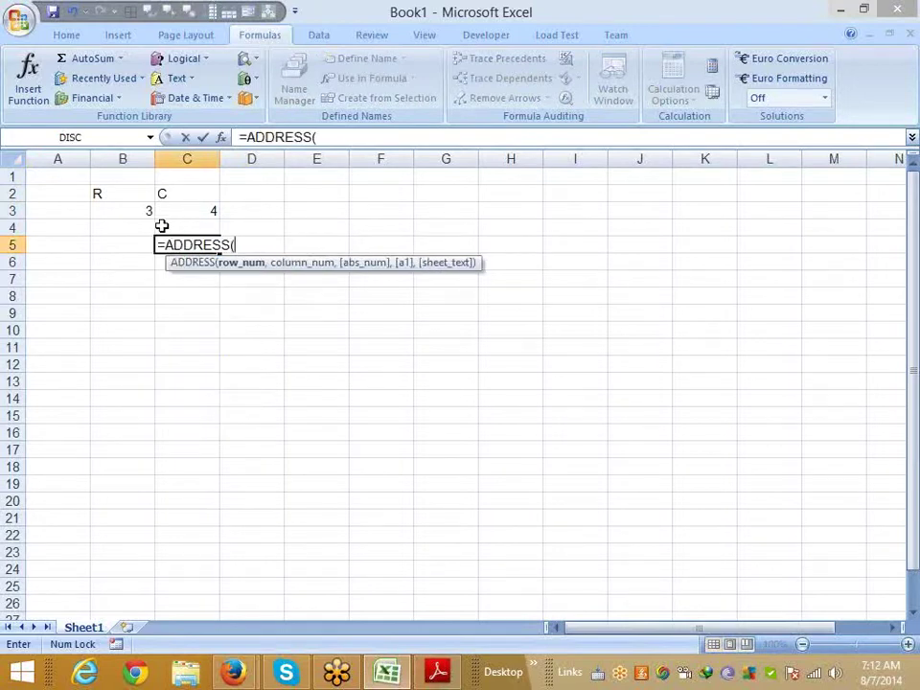
pyautogui.click(144, 209)
pyautogui.write(',')
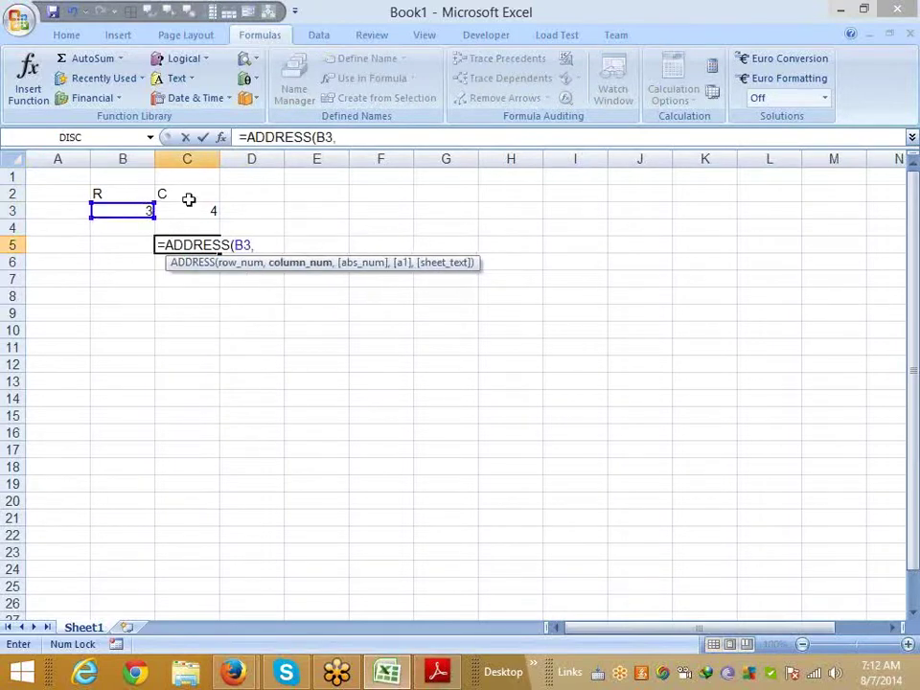
pyautogui.click(205, 208)
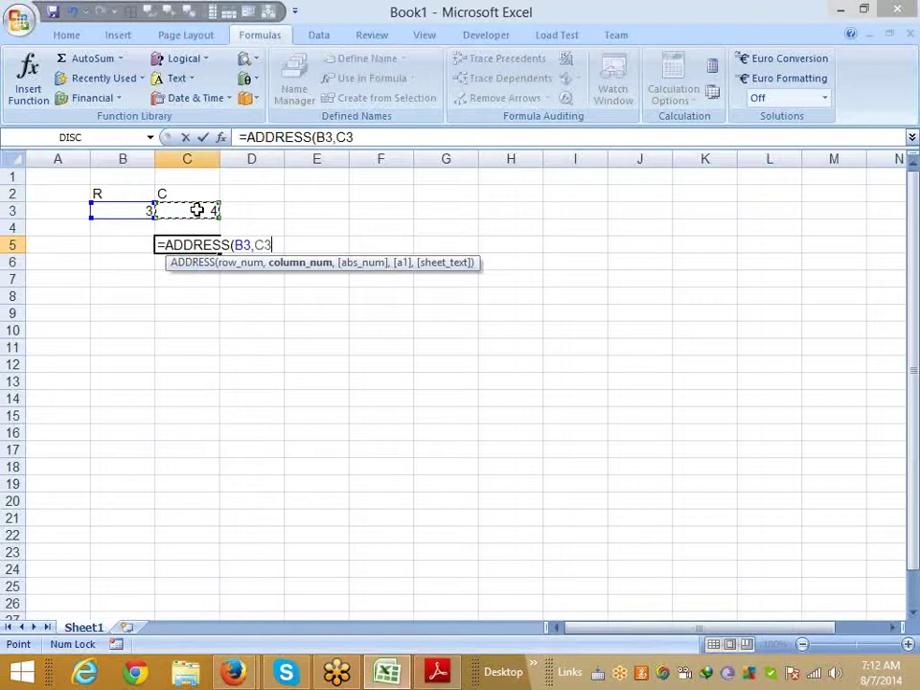
pyautogui.press('Tab')
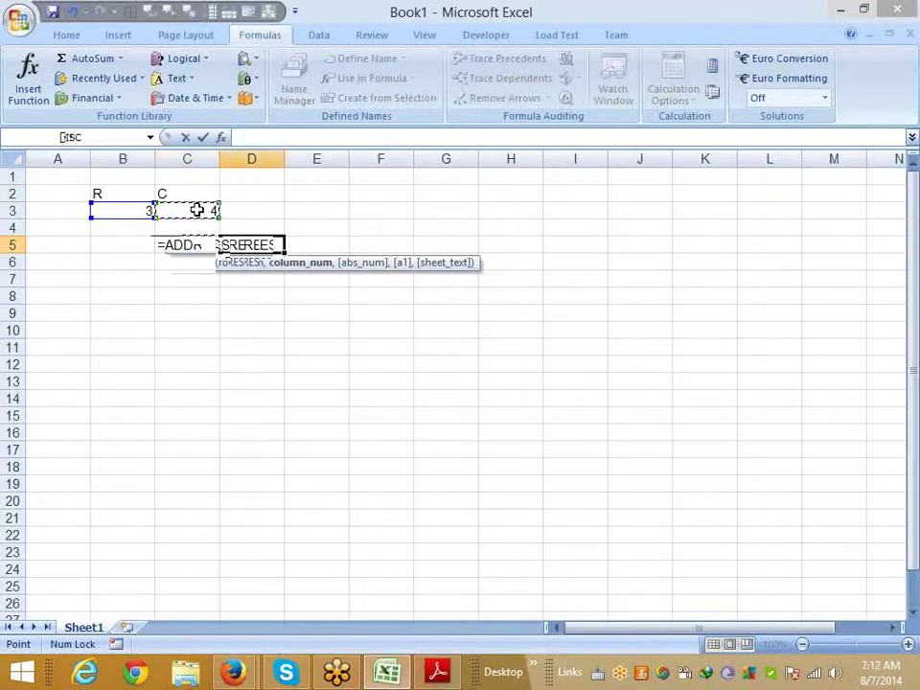
# Step: Enter 52441 in D3 and move down to D5
pyautogui.click(197, 209)
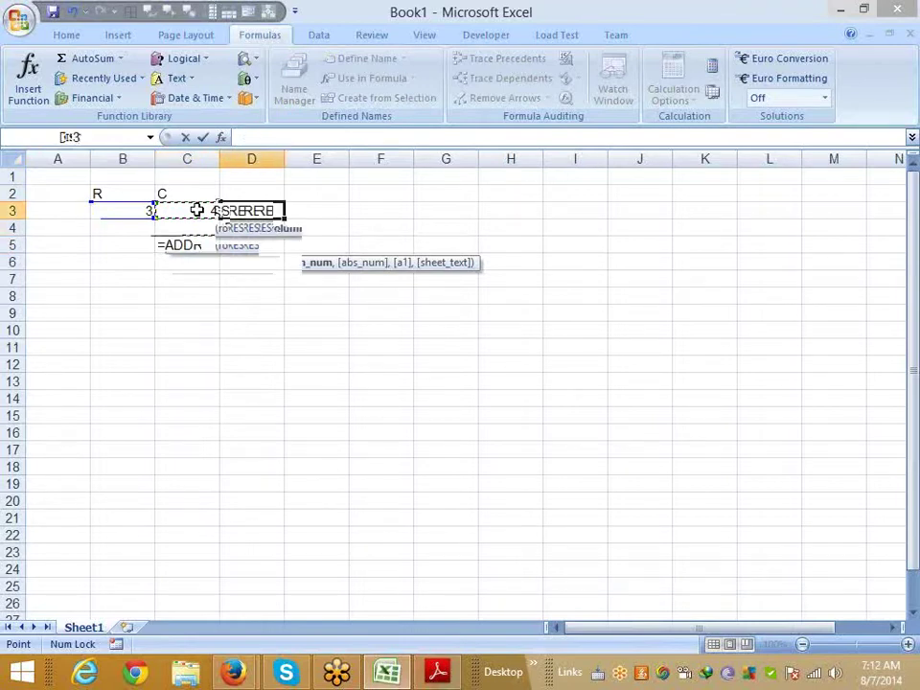
pyautogui.write('52441')
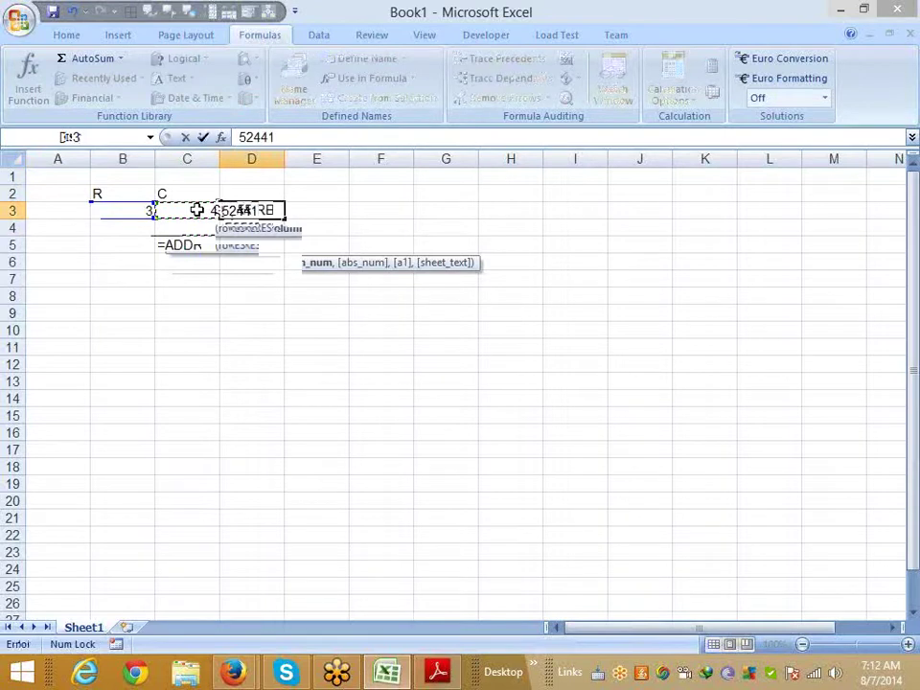
pyautogui.press('Return')
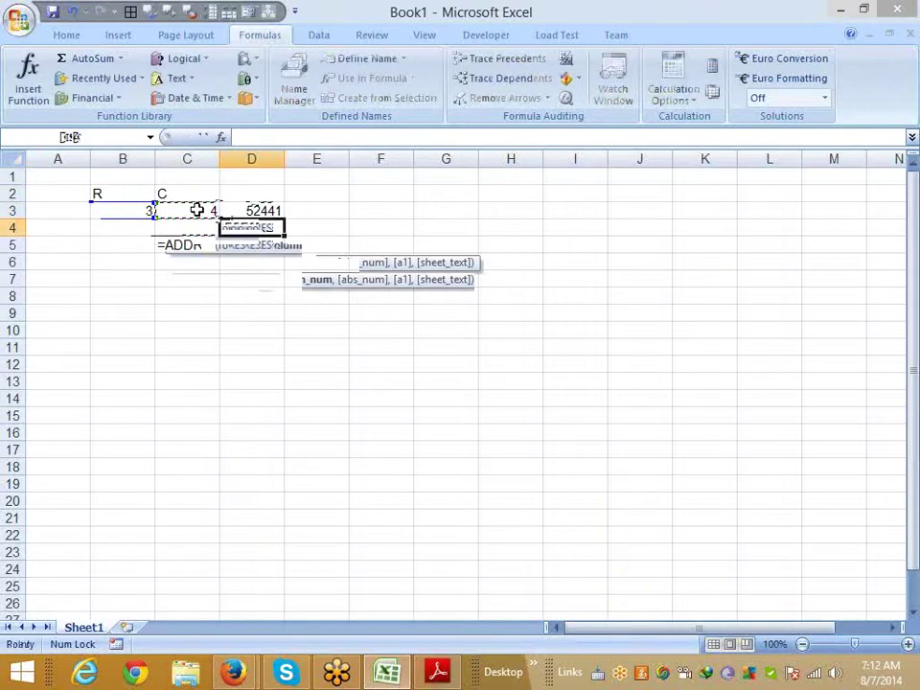
pyautogui.press('Return')
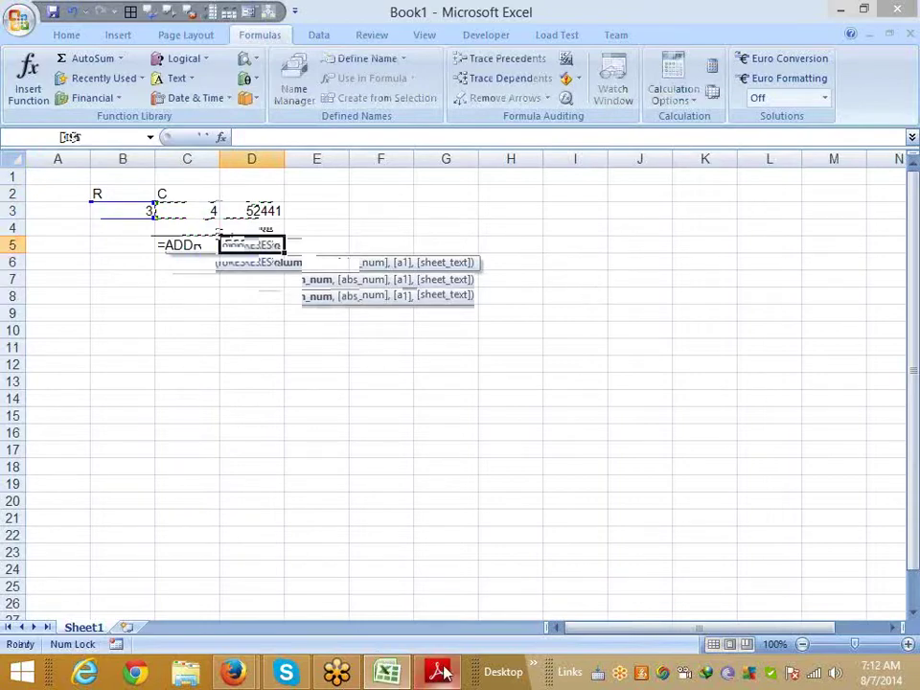
# Step: In mca assignment 2014-15 -iv sem.pdf, scroll to Q.7 and select 'Application of Datagrid'
pyautogui.hotkey('alt', 'Tab')
pyautogui.scroll(-5, 429, 485)
pyautogui.scroll(-5, 425, 478)
pyautogui.scroll(-5, 424, 479)
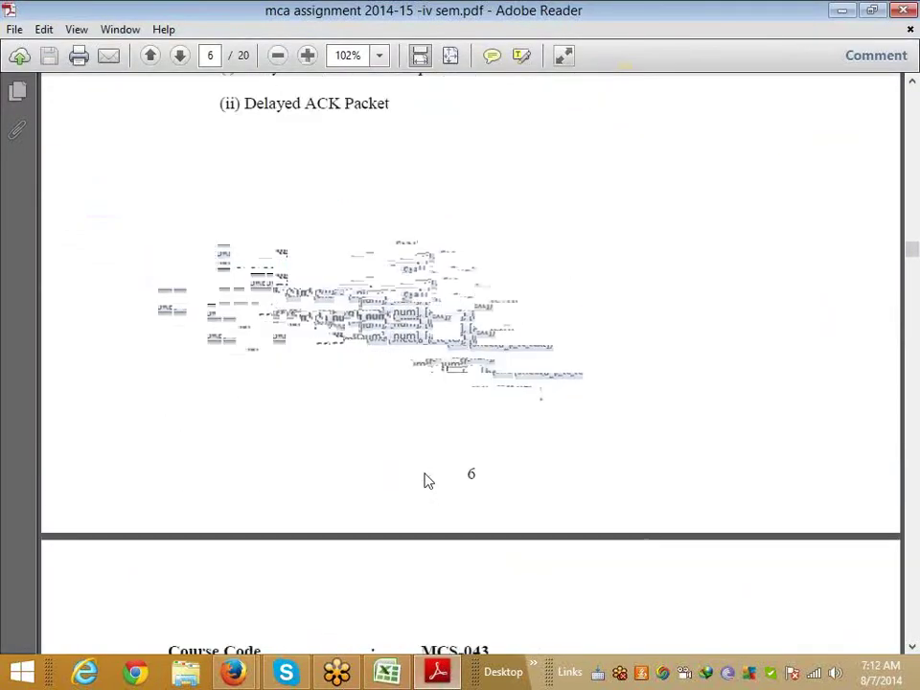
pyautogui.scroll(-5, 425, 478)
pyautogui.scroll(-10, 425, 470)
pyautogui.scroll(-5, 421, 472)
pyautogui.scroll(-3, 422, 471)
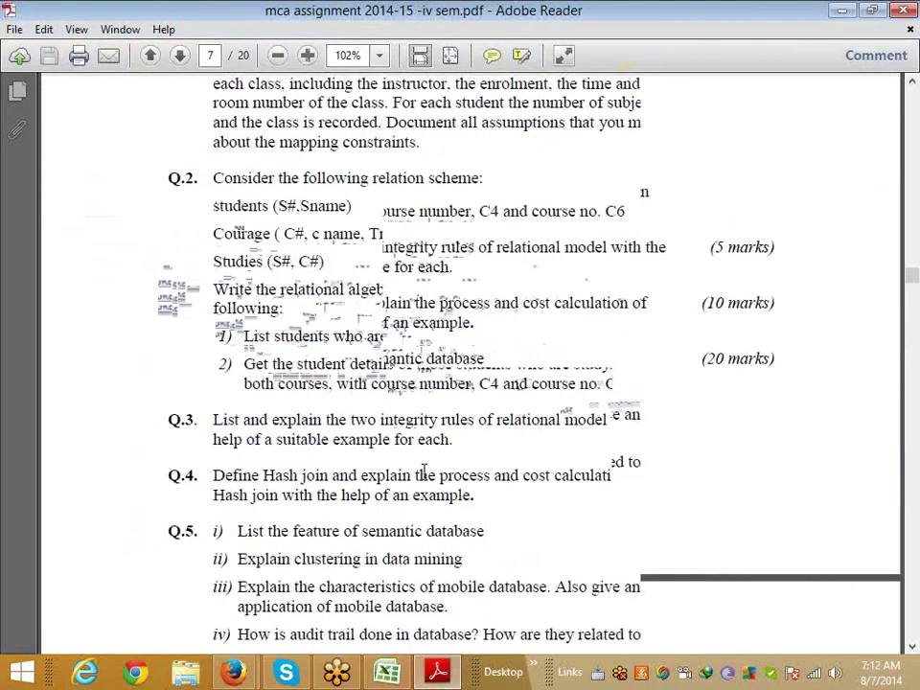
pyautogui.scroll(-3, 425, 471)
pyautogui.scroll(-10, 424, 474)
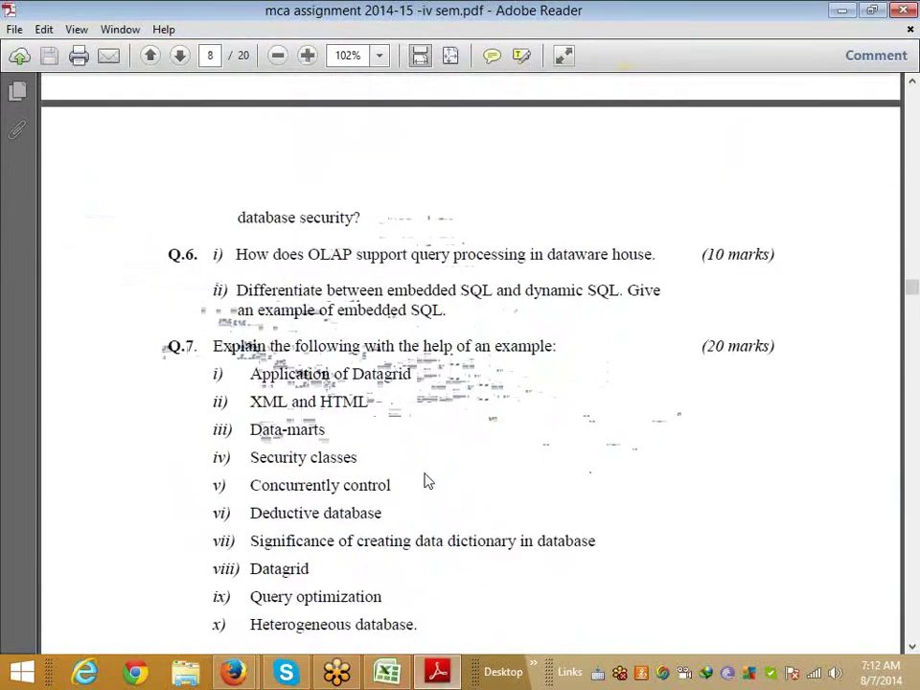
pyautogui.tripleClick(423, 373)
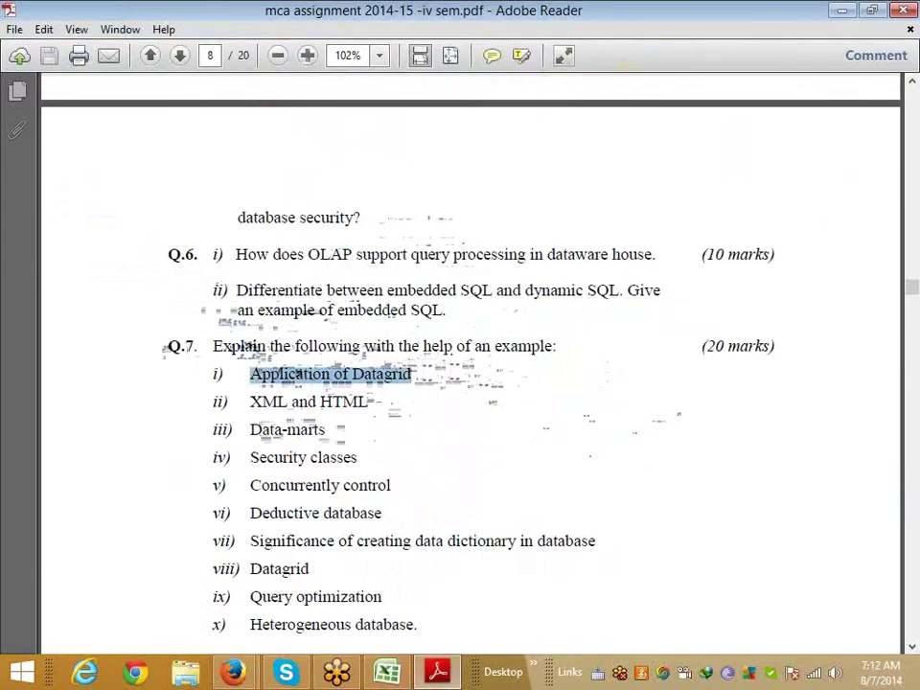
# Step: Paste 'Application of Datagrid' into Google's search box in Firefox, then return to Excel's Book1
pyautogui.moveTo(237, 674)
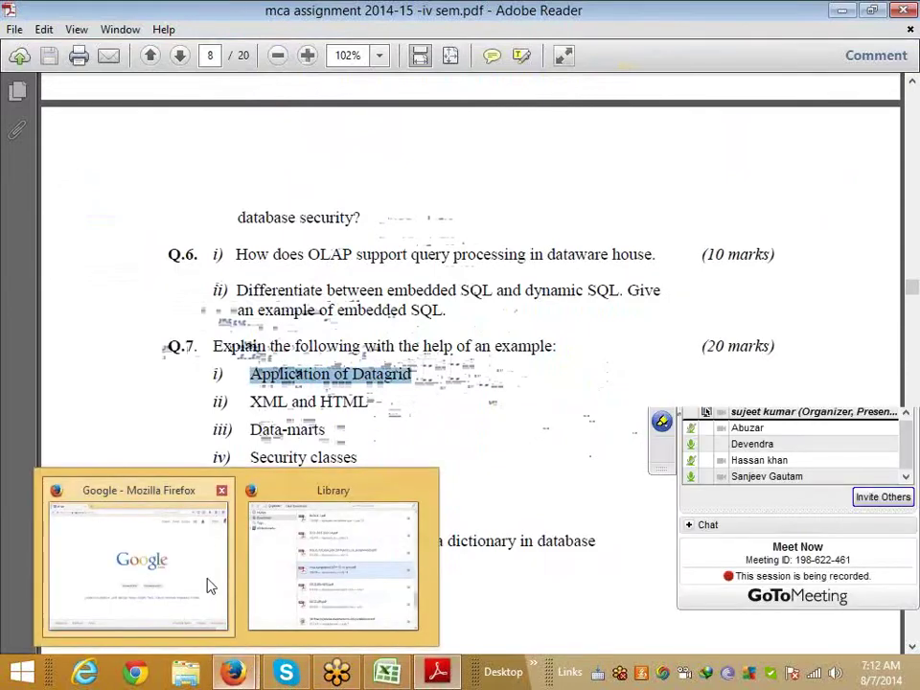
pyautogui.click(207, 586)
pyautogui.hotkey('ctrl', 'v')
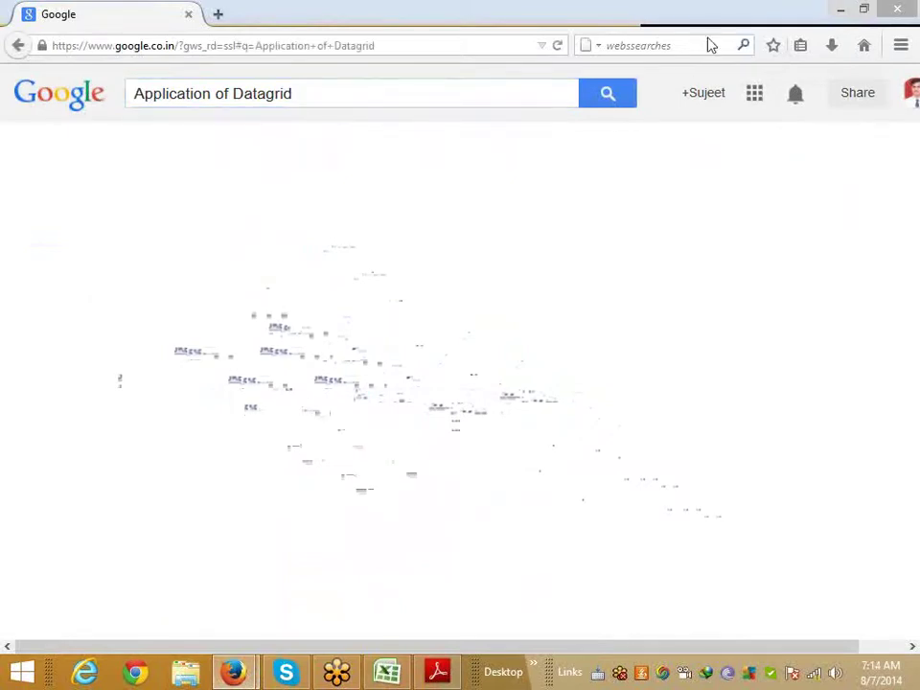
pyautogui.click(391, 674)
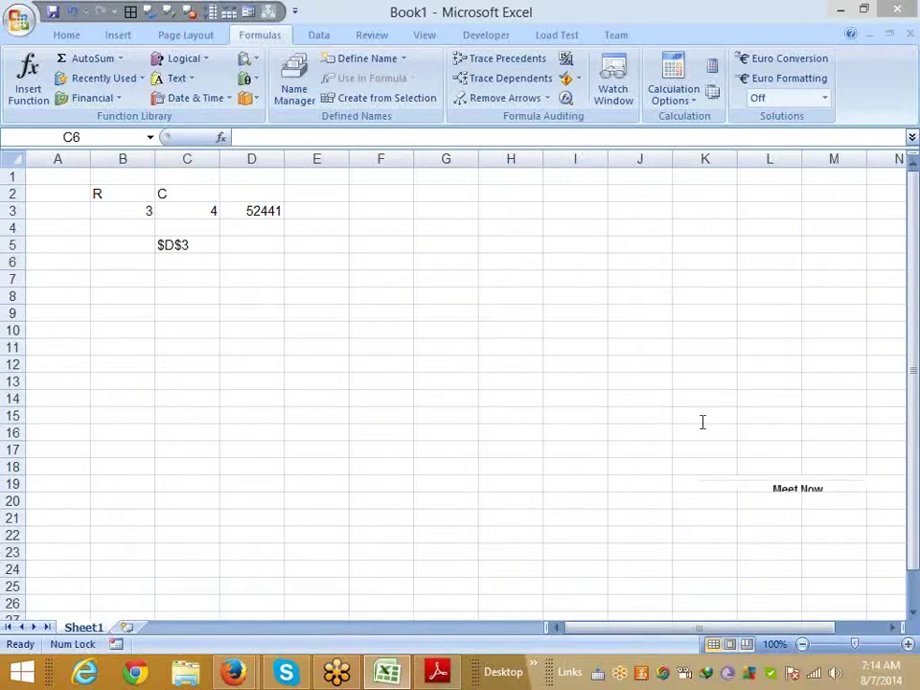
# Step: Enter =INDIRECT(C5) in C6 so it returns 52441
pyautogui.click(201, 259)
pyautogui.click(190, 247)
pyautogui.click(203, 261)
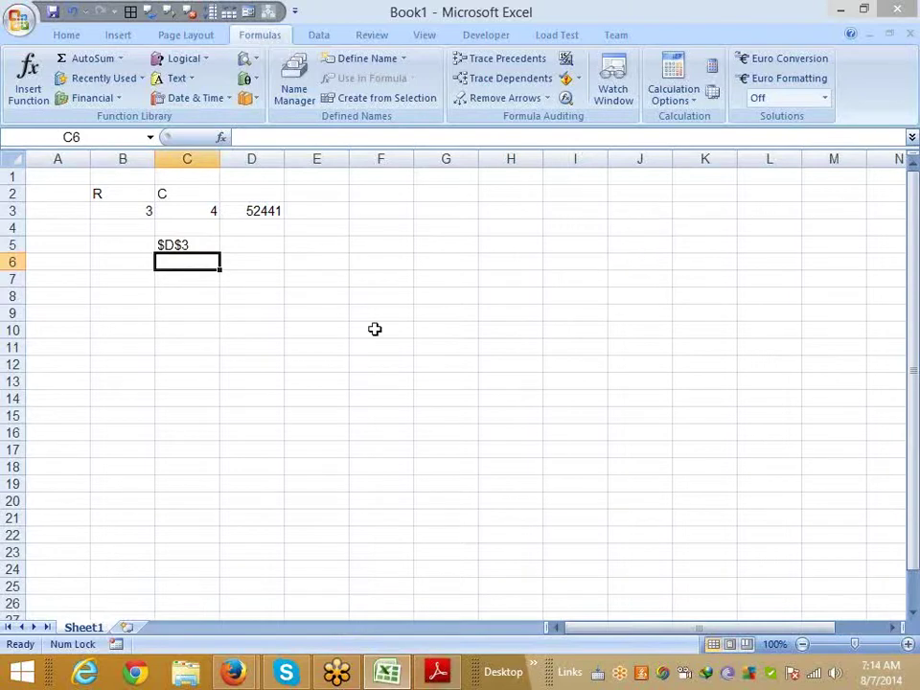
pyautogui.write('=in')
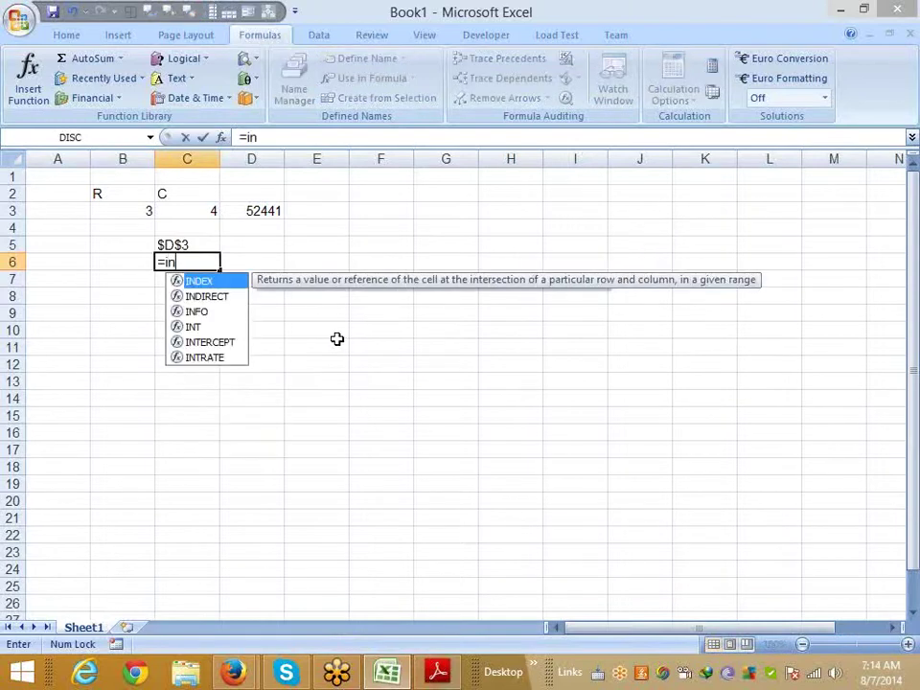
pyautogui.write('d')
pyautogui.press('Down')
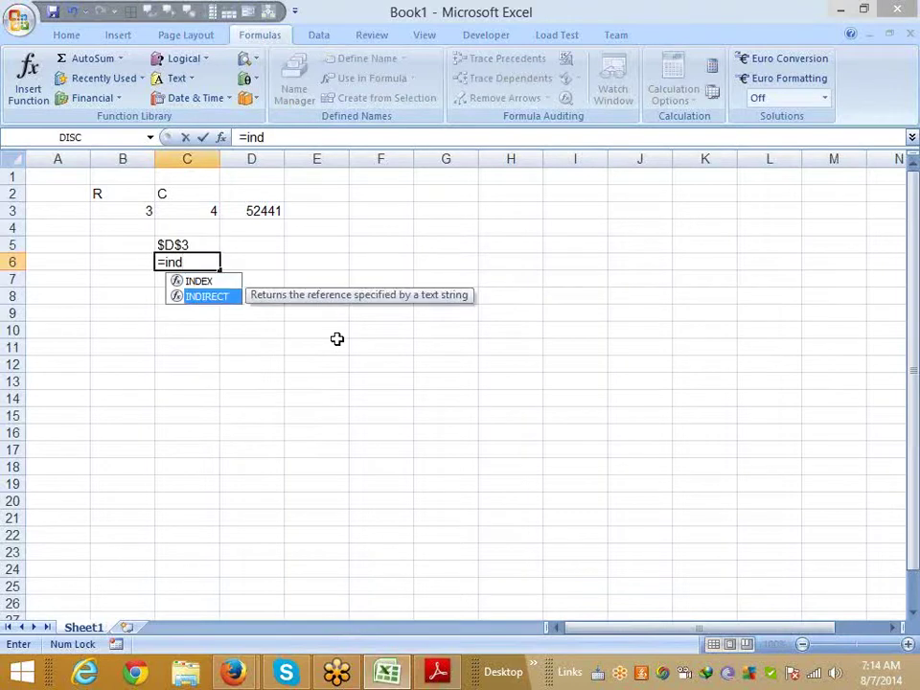
pyautogui.press('Tab')
pyautogui.press('Up')
pyautogui.press('Return')
pyautogui.press('Up')
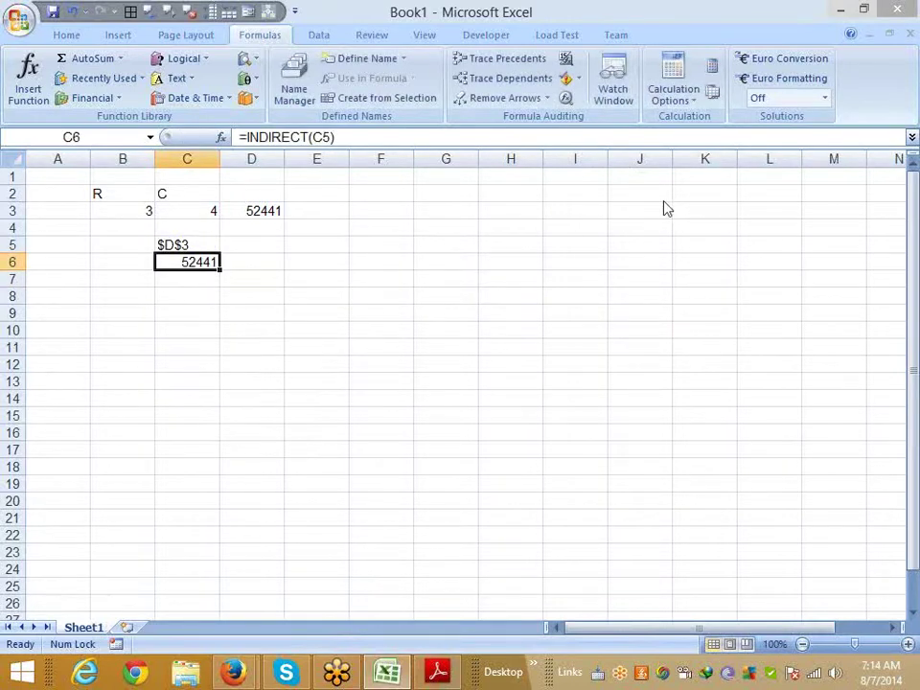
# Step: Review D3, B3, C3 and C5's =ADDRESS(B3,C3) arguments, then begin a formula in D6
pyautogui.click(253, 209)
pyautogui.click(155, 243)
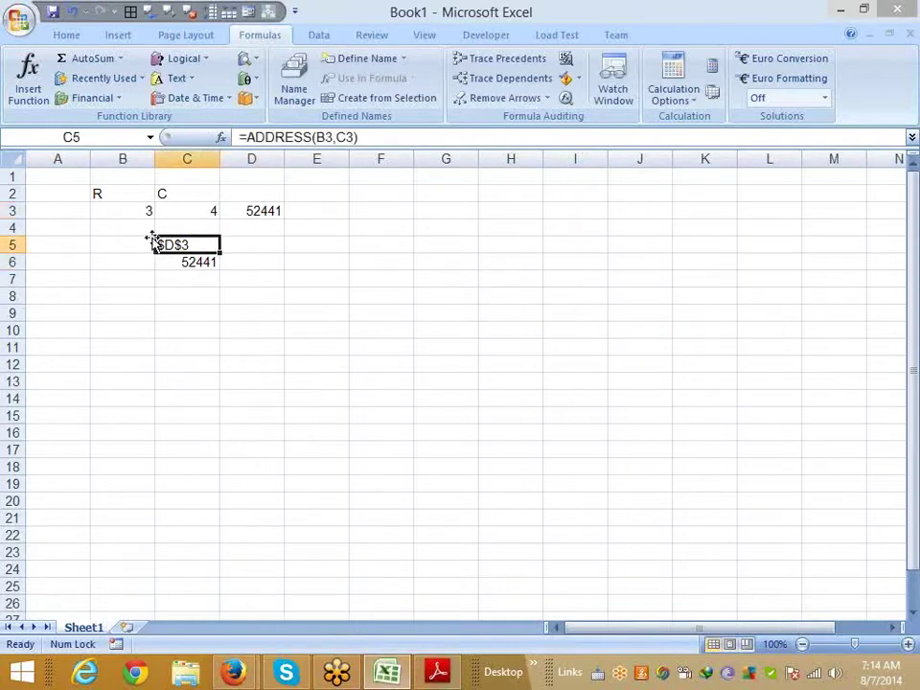
pyautogui.click(132, 213)
pyautogui.click(193, 207)
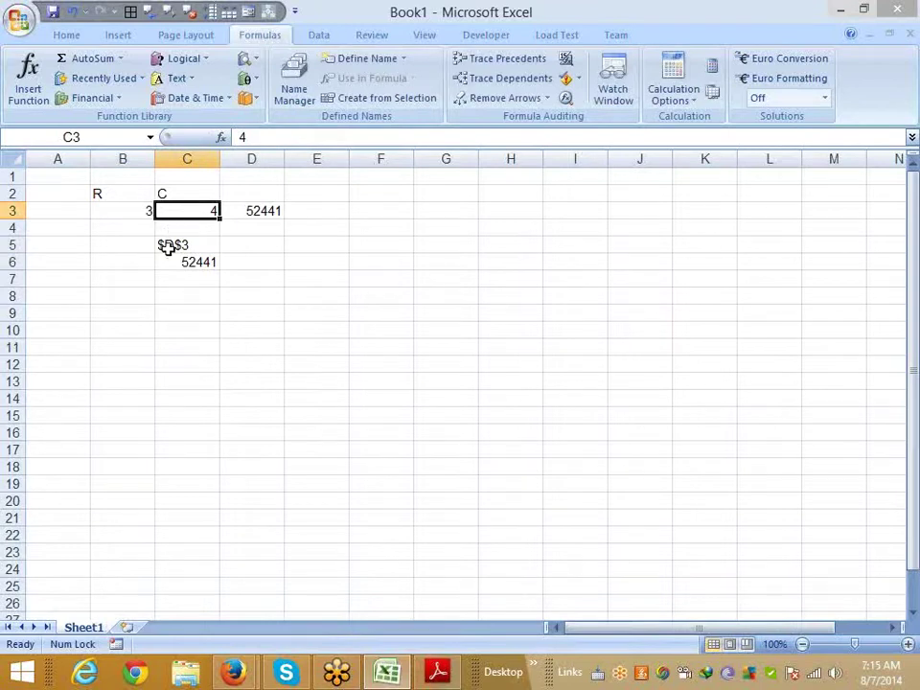
pyautogui.click(169, 244)
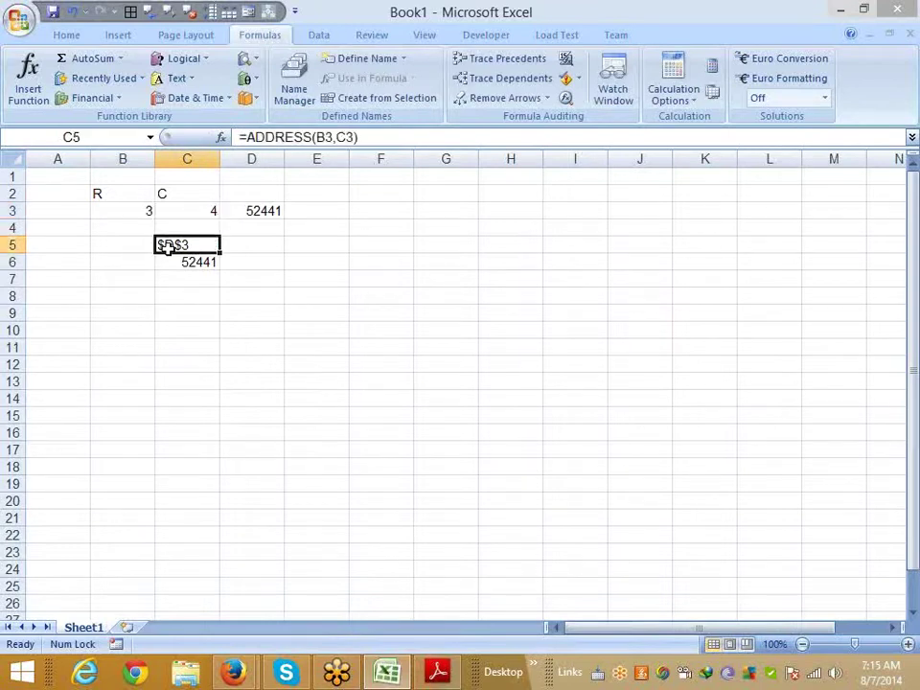
pyautogui.click(328, 139)
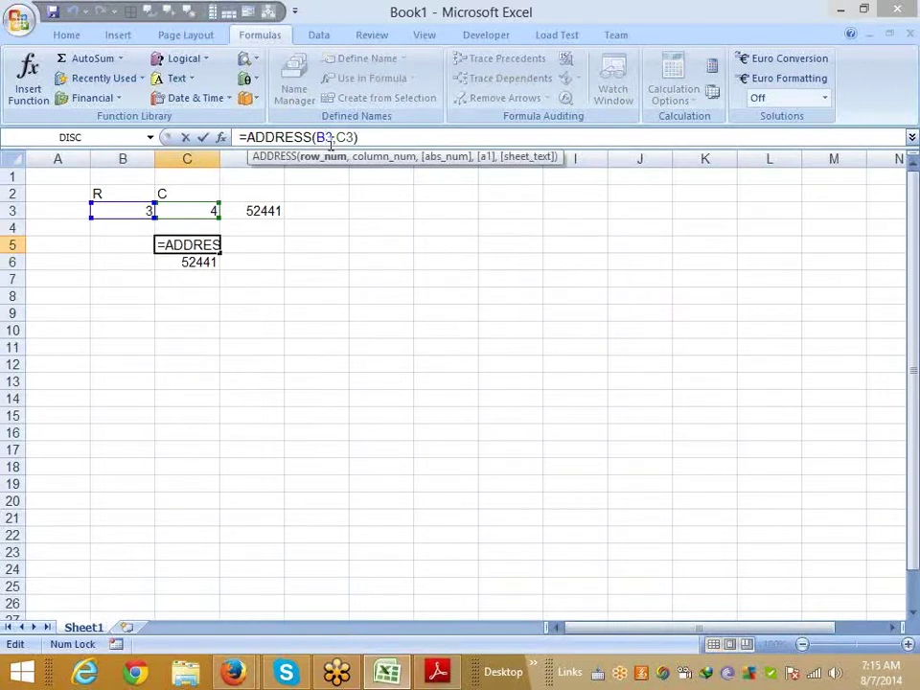
pyautogui.click(355, 137)
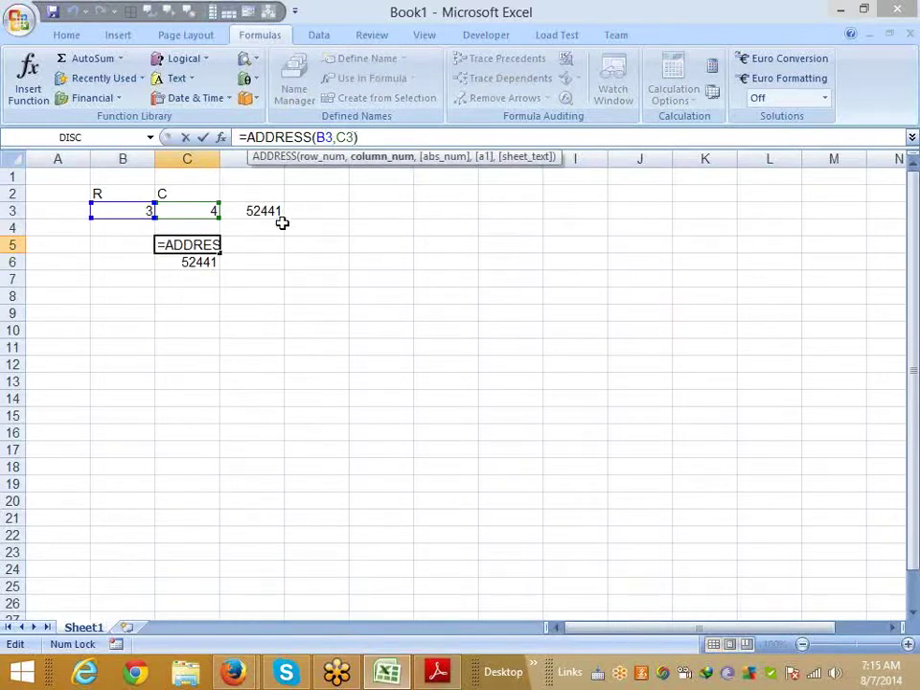
pyautogui.press('Escape')
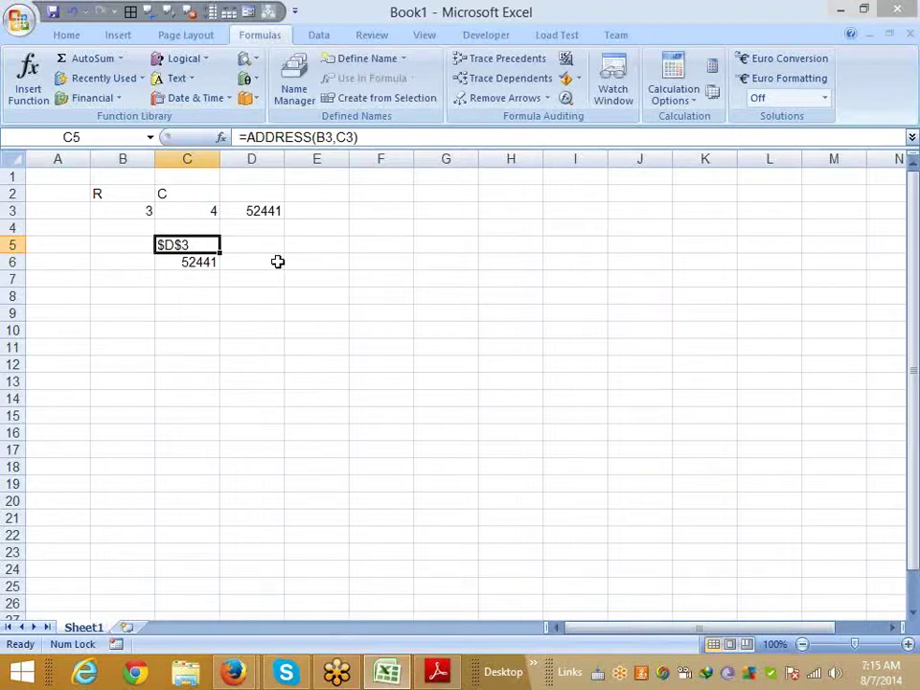
pyautogui.click(277, 261)
pyautogui.write('=')
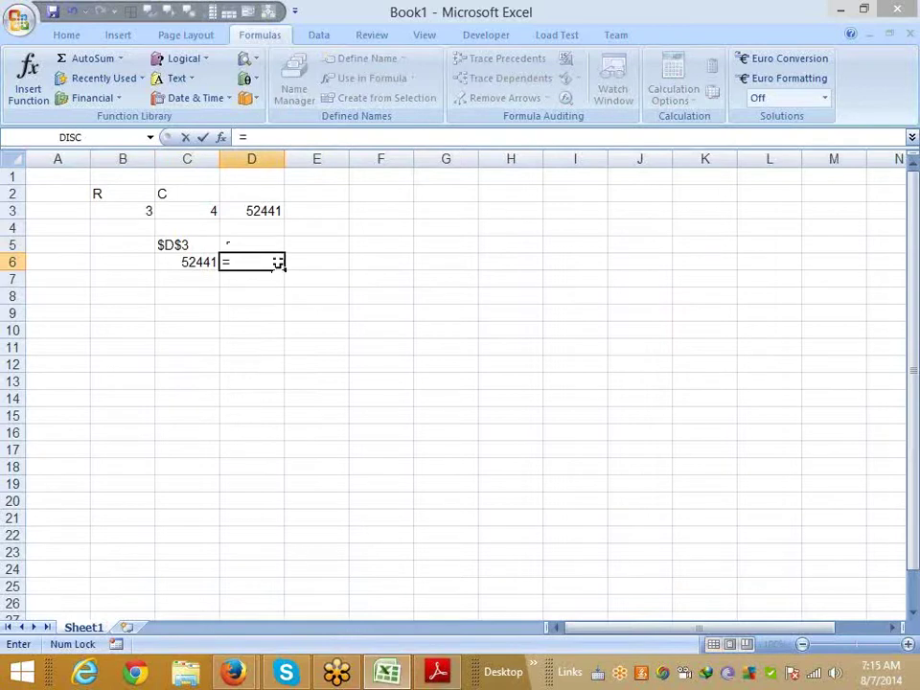
pyautogui.write('in')
# Step: Complete =INDIRECT(C5) in D6 so it also returns 52441
pyautogui.press('Down')
pyautogui.press('Tab')
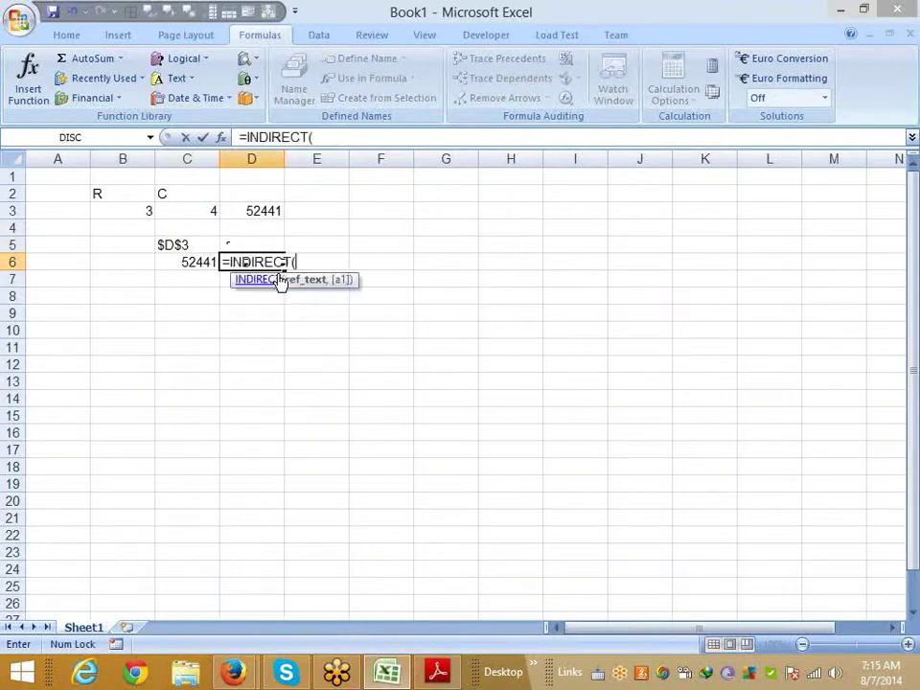
pyautogui.press('Left')
pyautogui.press('Up')
pyautogui.press('Return')
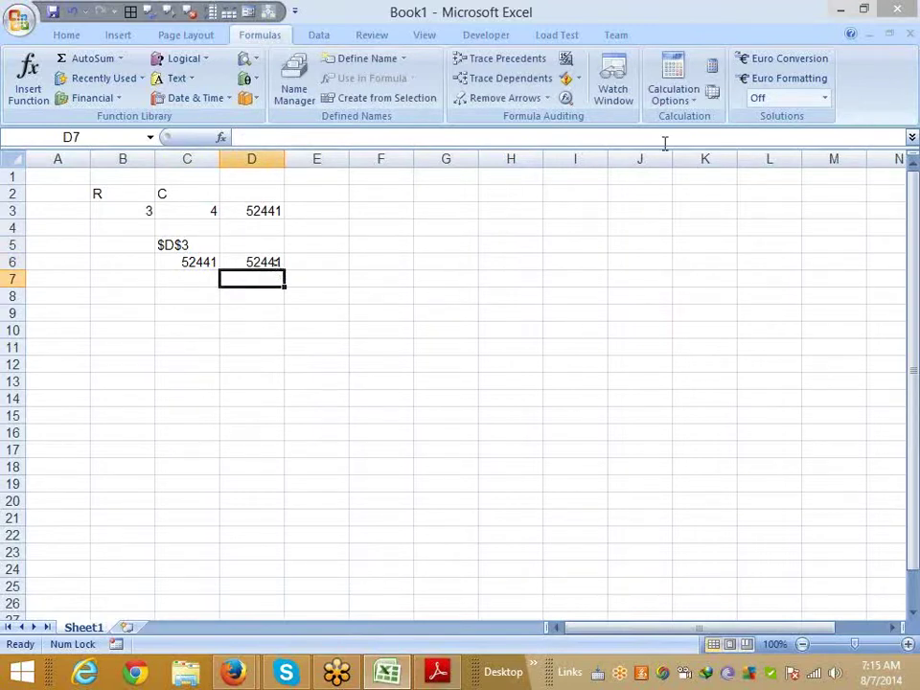
pyautogui.click(275, 262)
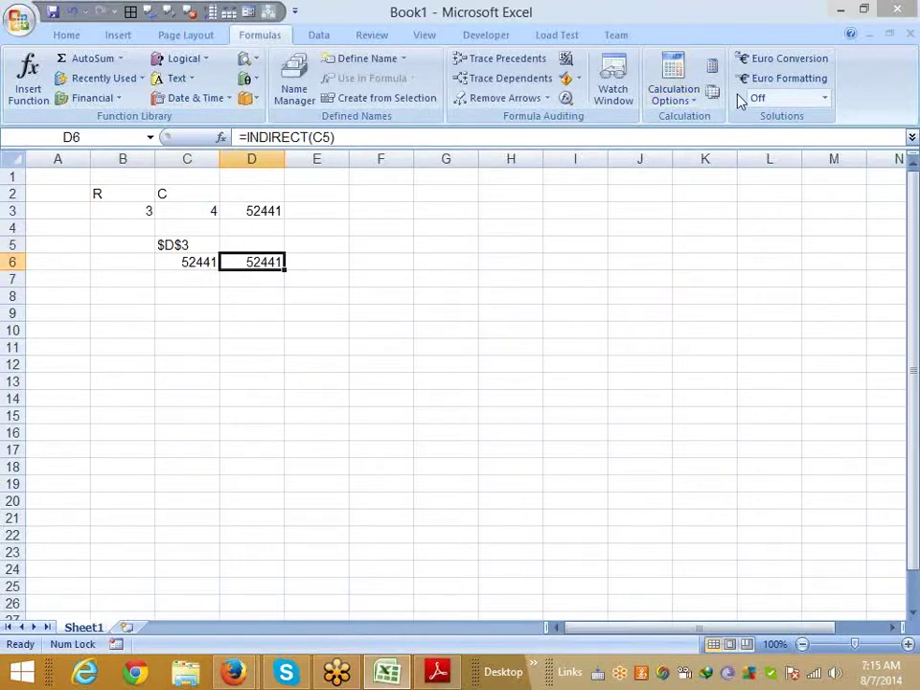
pyautogui.click(328, 139)
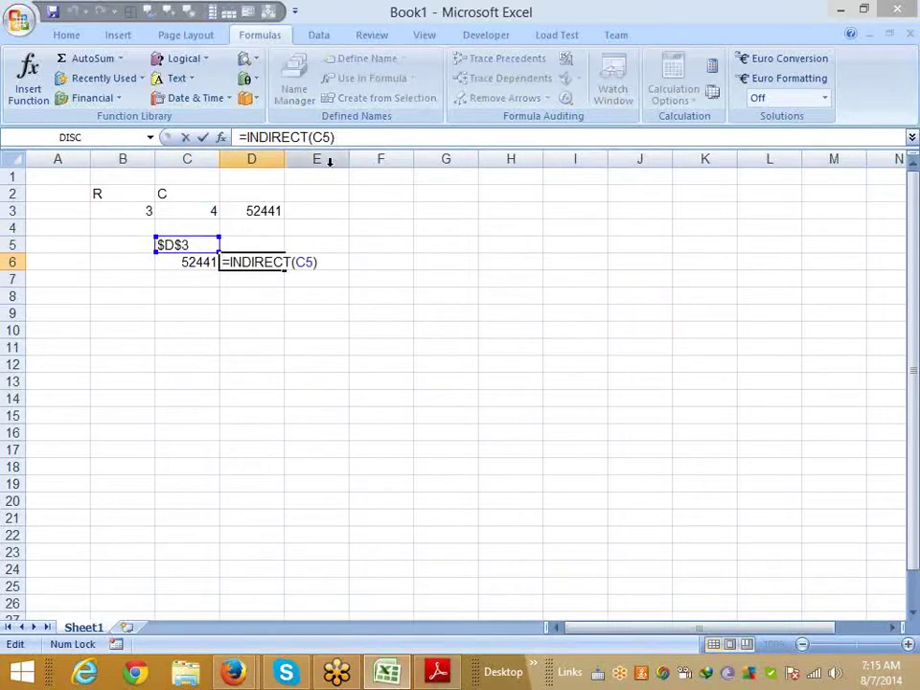
pyautogui.press('Escape')
# Step: Review C5's ADDRESS formula returning $D$3 and its B3 and C3 inputs, then select B9
pyautogui.click(204, 245)
pyautogui.click(376, 136)
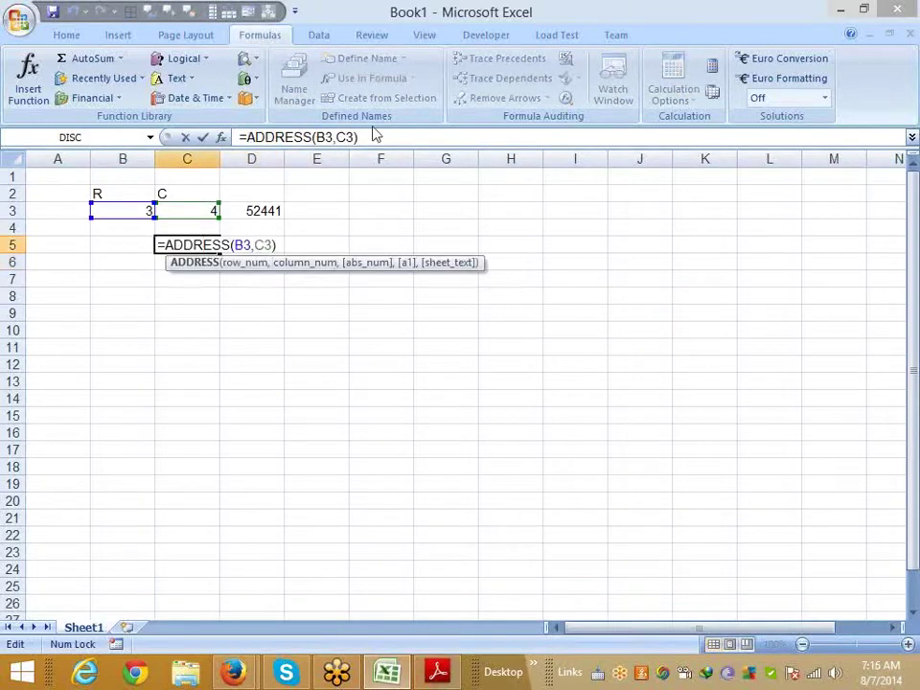
pyautogui.moveTo(358, 137); pyautogui.dragTo(239, 137)
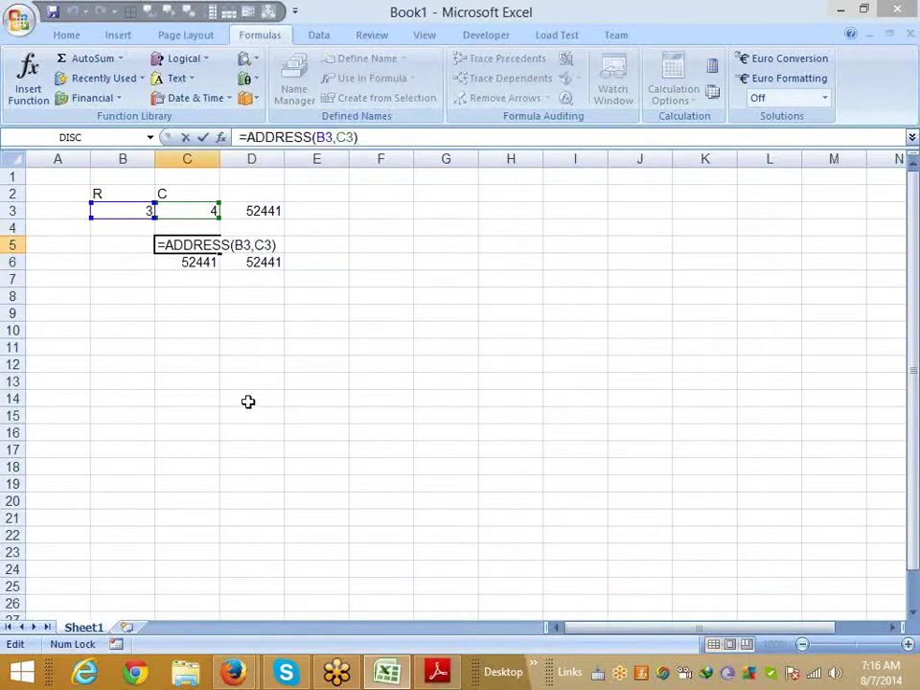
pyautogui.press('Escape')
pyautogui.click(122, 211)
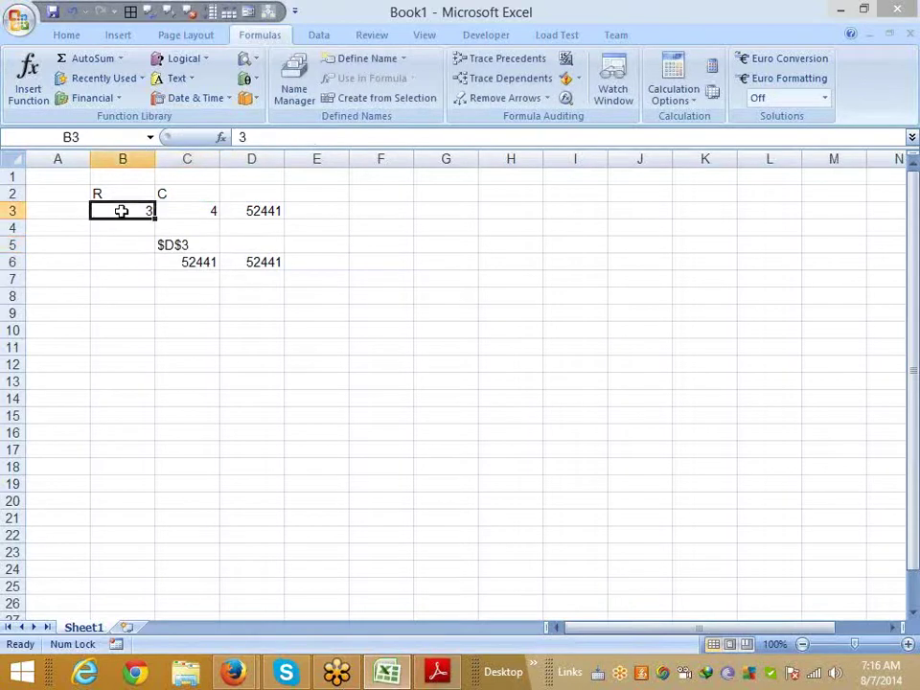
pyautogui.click(193, 216)
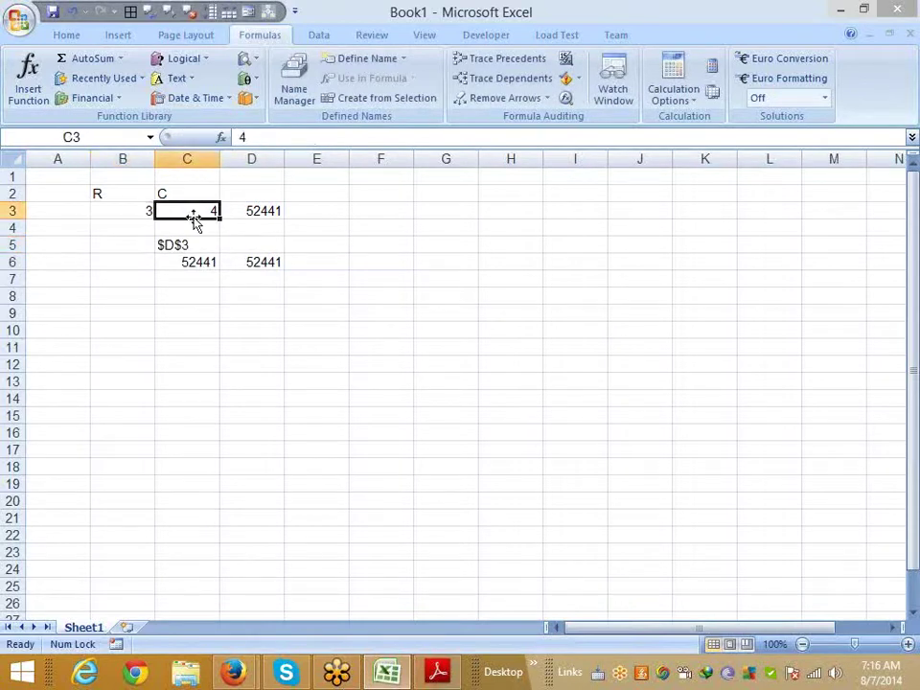
pyautogui.click(192, 244)
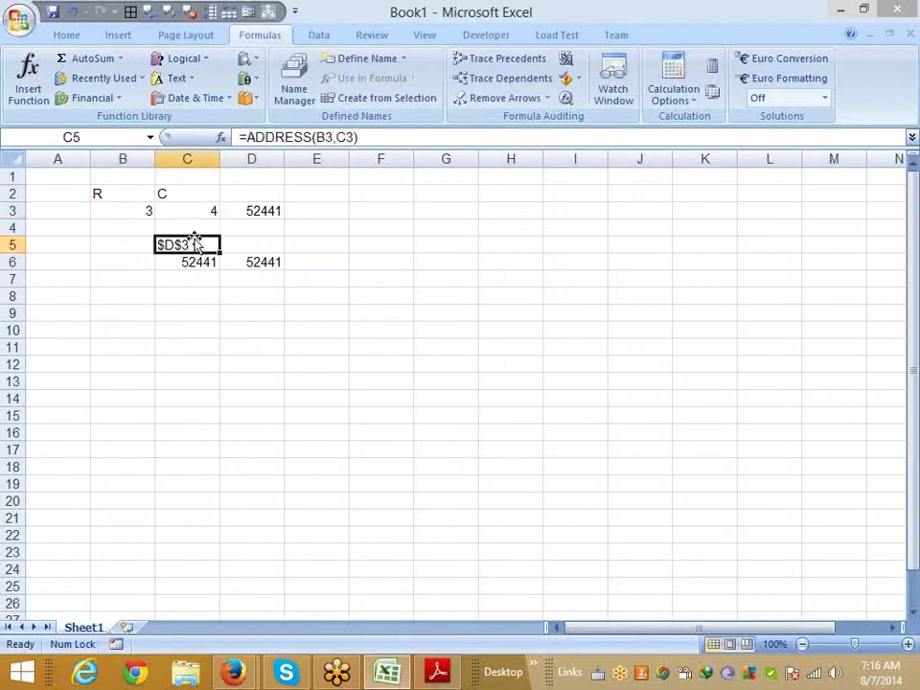
pyautogui.click(276, 142)
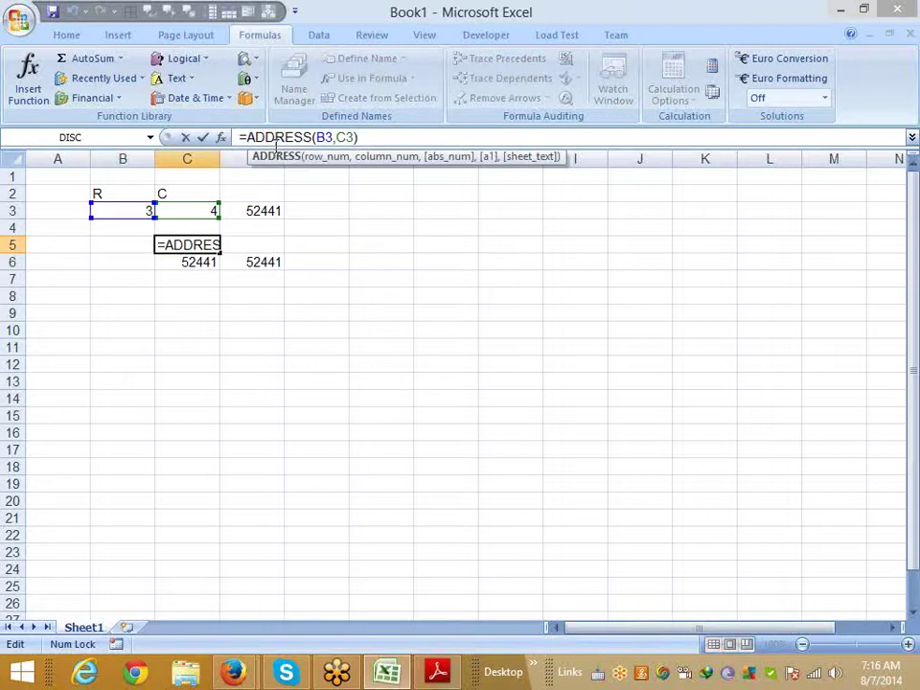
pyautogui.click(202, 137)
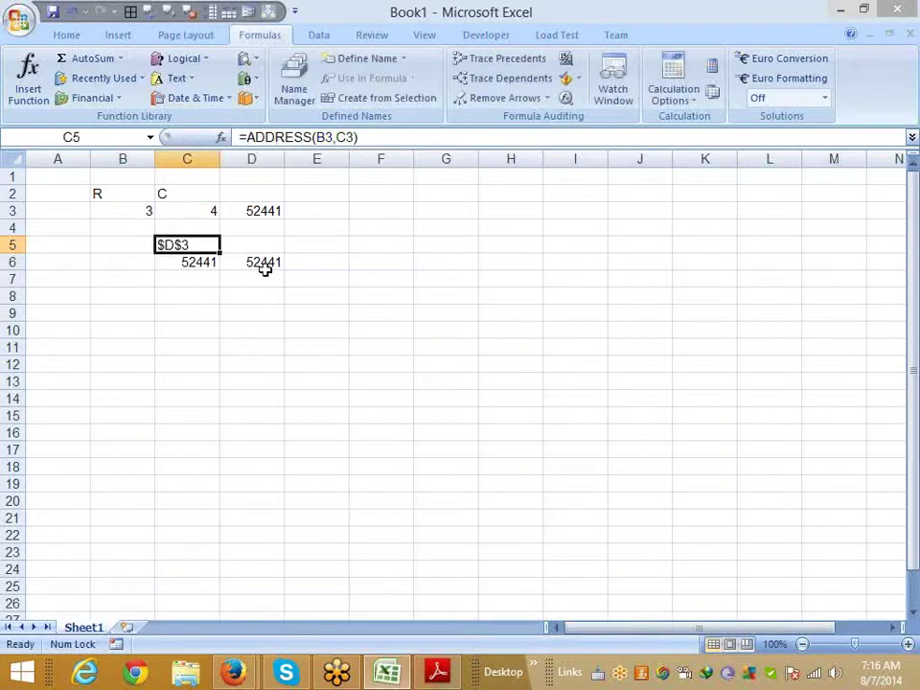
pyautogui.click(160, 312)
pyautogui.click(123, 307)
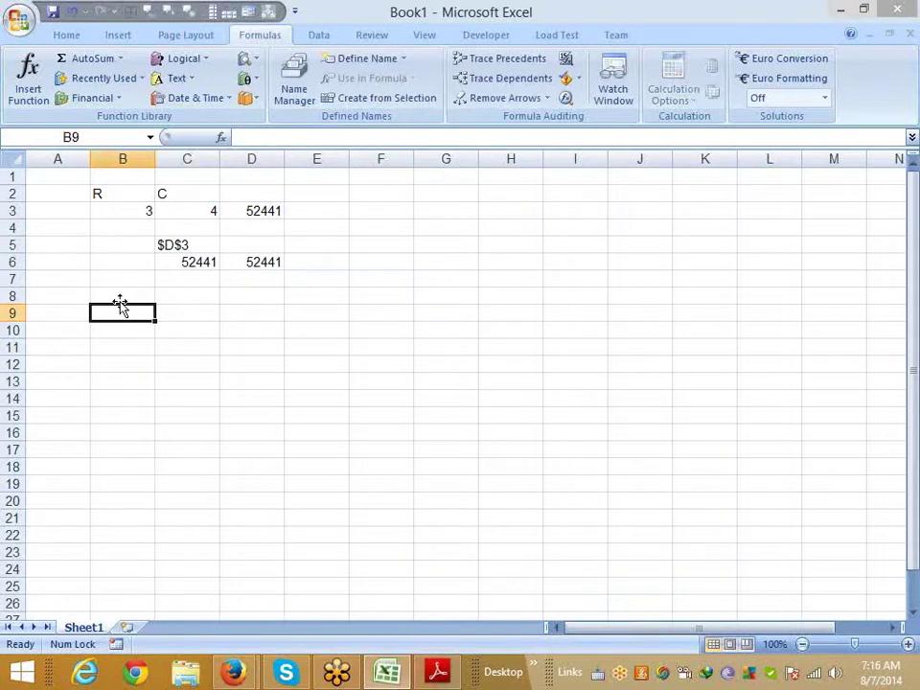
# Step: Enter row number 3 in B9 and column number 5 in C9
pyautogui.write('3')
pyautogui.press('Return')
pyautogui.press('Right')
pyautogui.press('Up')
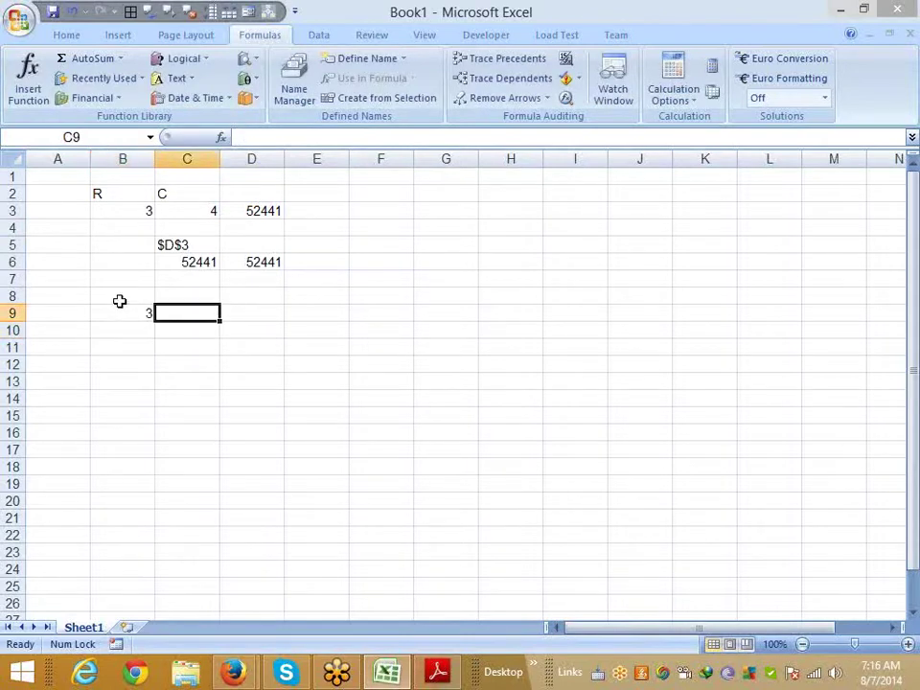
pyautogui.write('5')
pyautogui.press('Right')
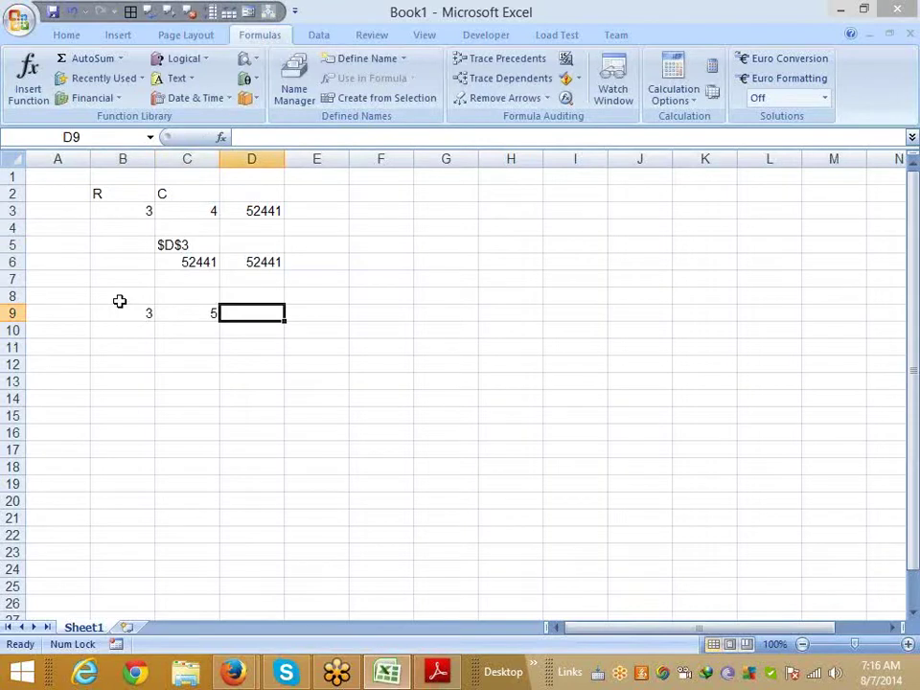
# Step: Enter =ADDRESS(B9,C9) in D9, returning $E$3
pyautogui.write('=ad')
pyautogui.press('Tab')
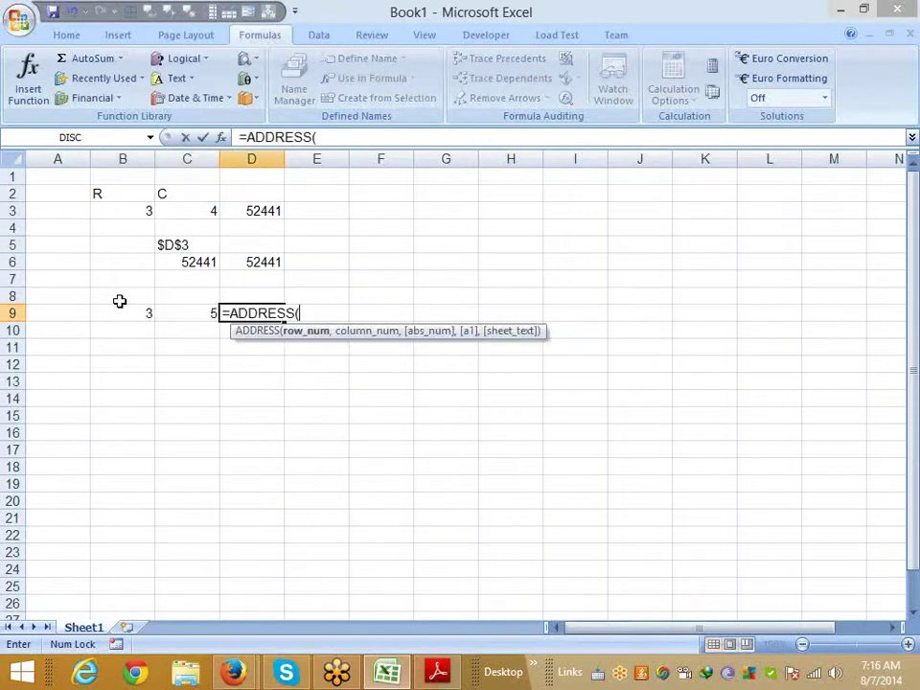
pyautogui.click(119, 301)
pyautogui.write(',')
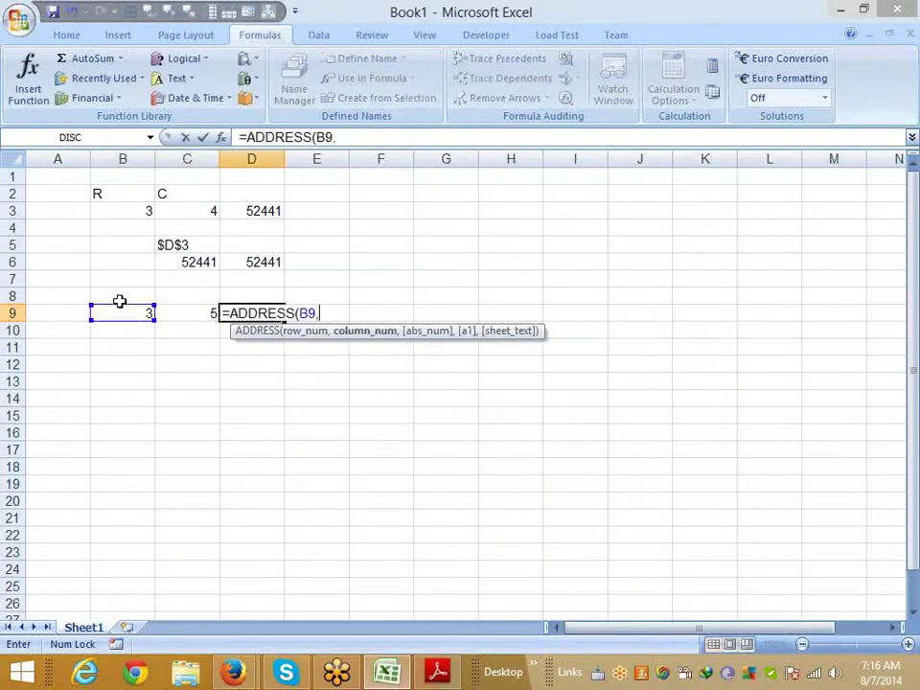
pyautogui.press('Left')
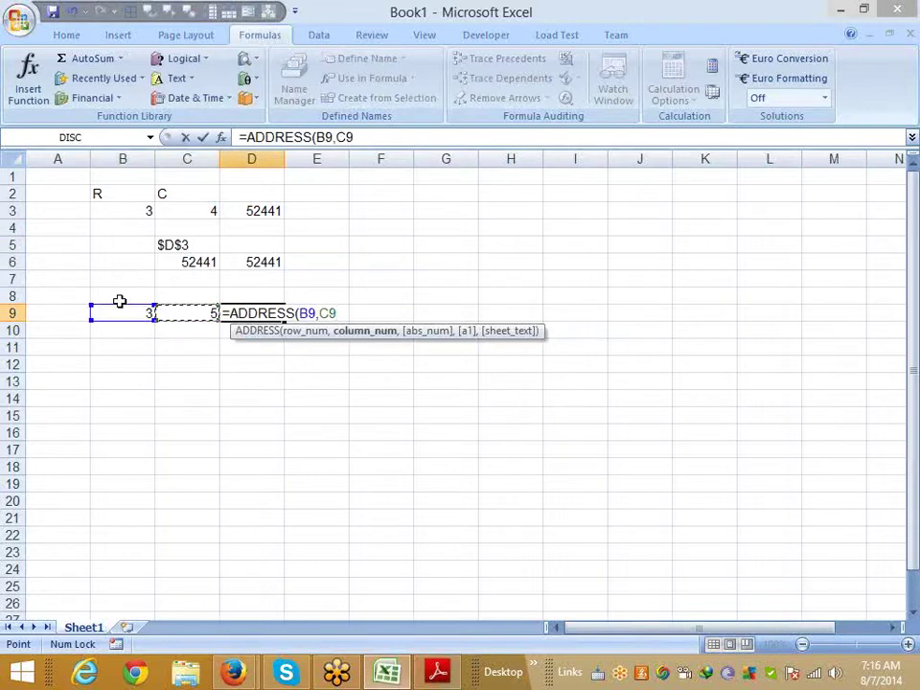
pyautogui.press('Return')
pyautogui.press('Up')
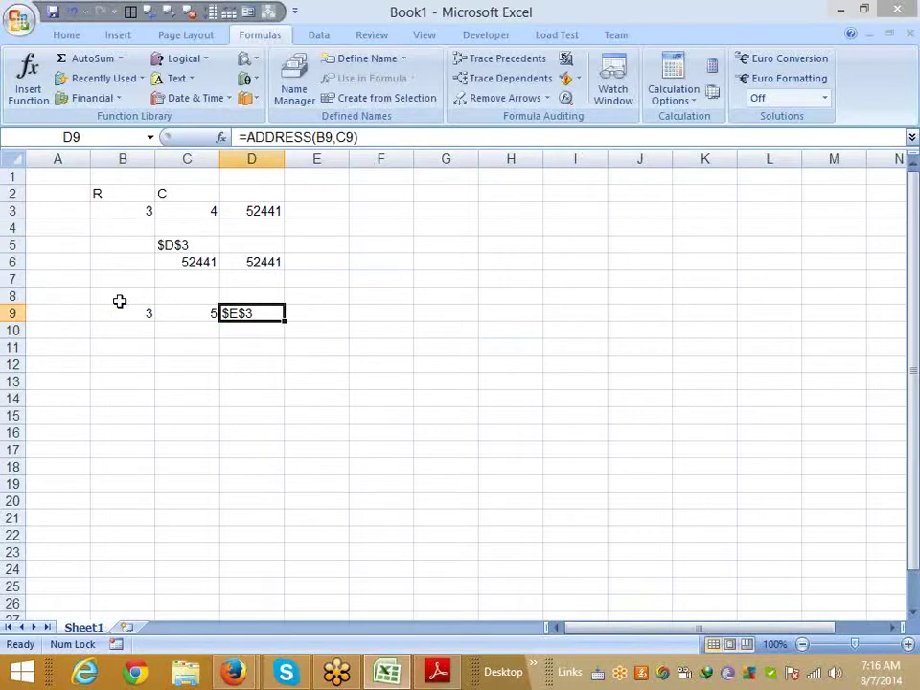
# Step: Enter =INDIRECT(D9) in D10, which returns 0 while E3 is empty
pyautogui.press('Down')
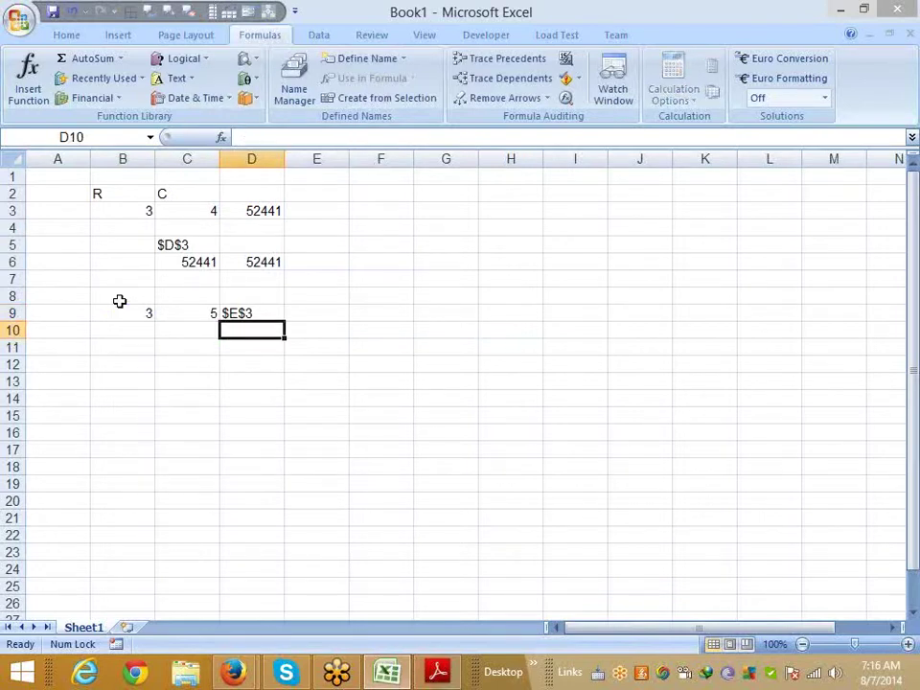
pyautogui.write('=ind')
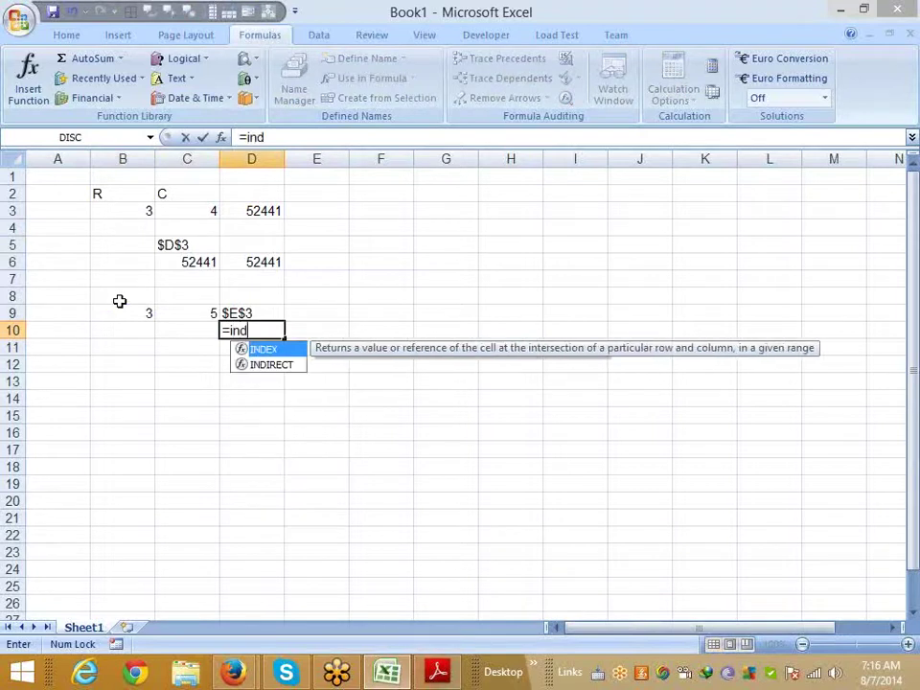
pyautogui.press('Down')
pyautogui.press('Tab')
pyautogui.write('D9')
pyautogui.press('Return')
pyautogui.press('Up')
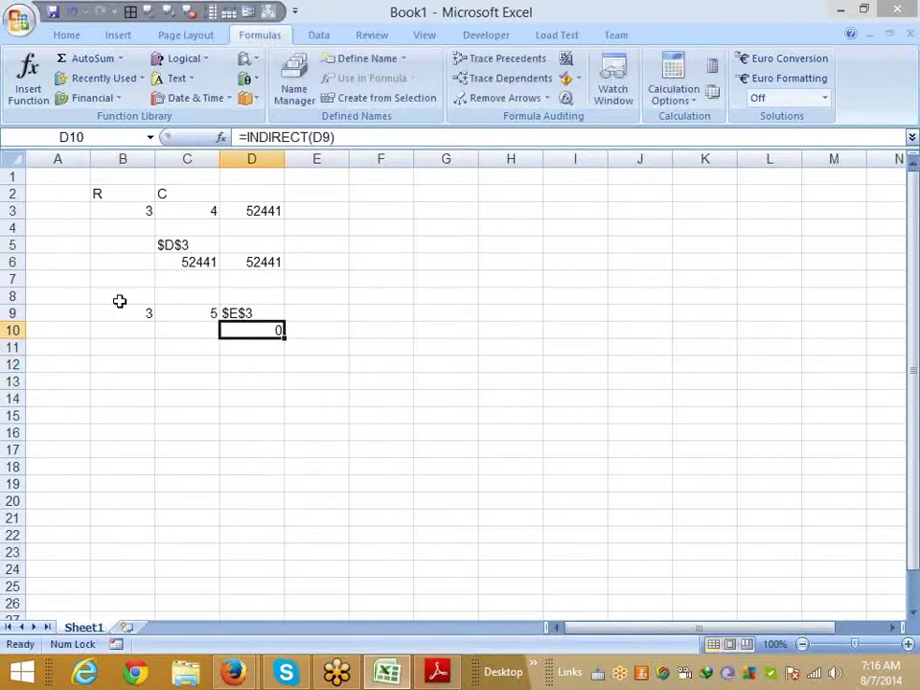
pyautogui.click(338, 208)
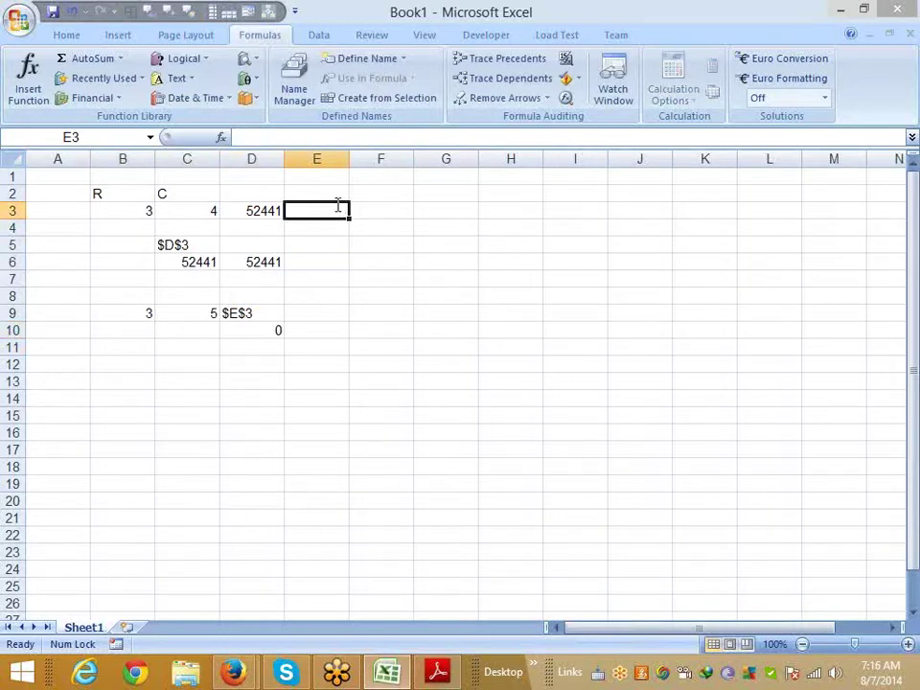
# Step: Enter 6521 in E3, then briefly show the Lookup & Reference function list
pyautogui.write('6521')
pyautogui.press('Return')
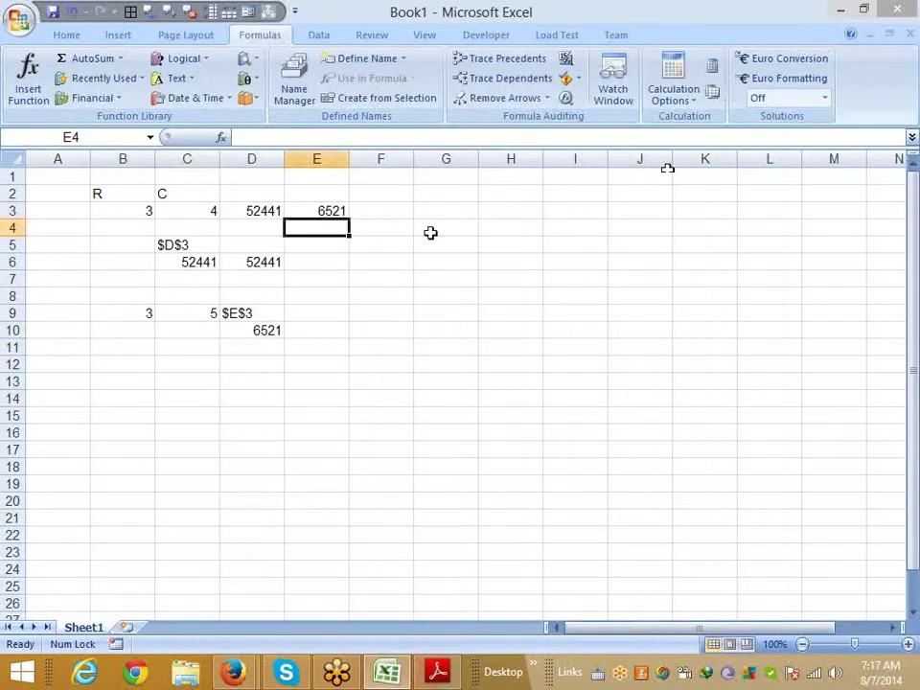
pyautogui.click(247, 59)
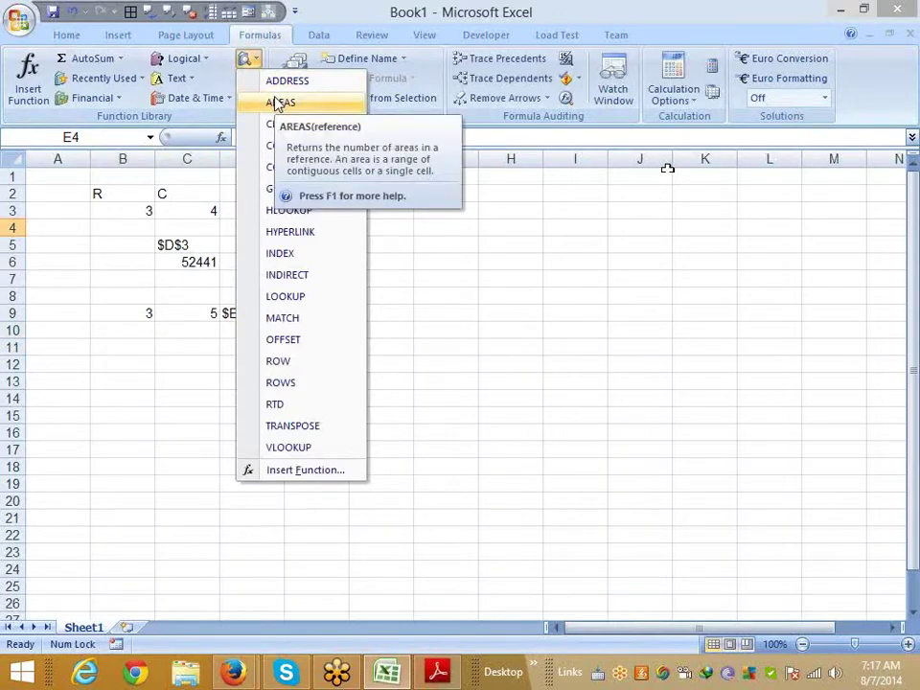
pyautogui.click(206, 376)
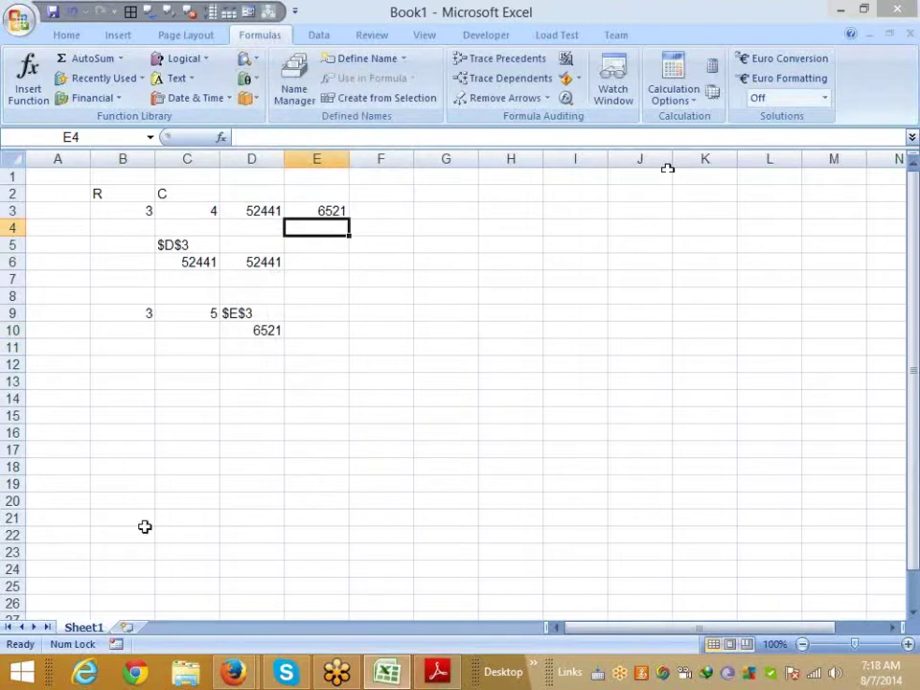
# Step: Add a new worksheet with a Date heading in A1 and 1-Jan in A2
pyautogui.click(126, 627)
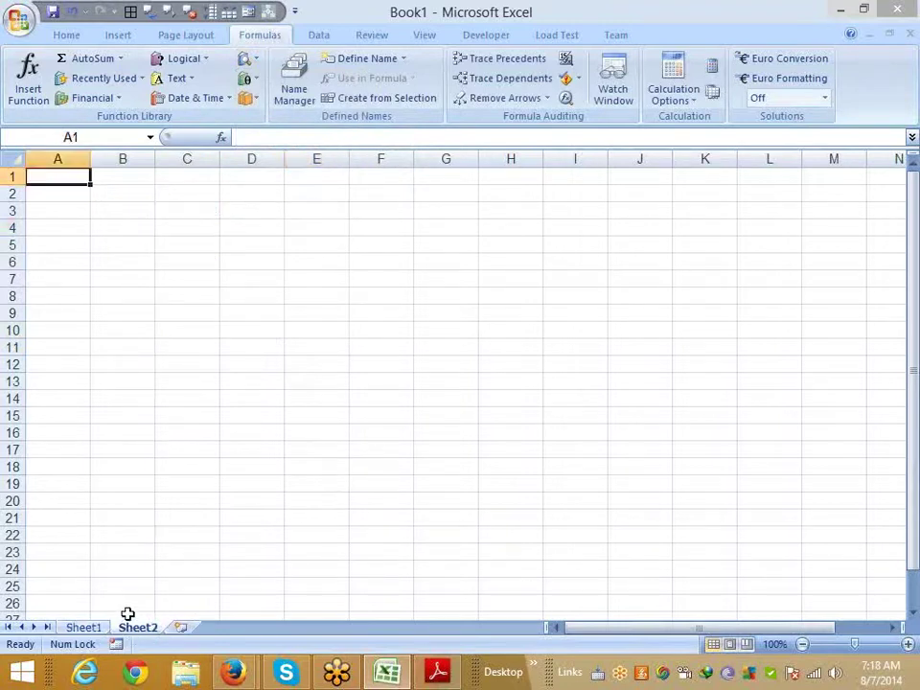
pyautogui.write('Da')
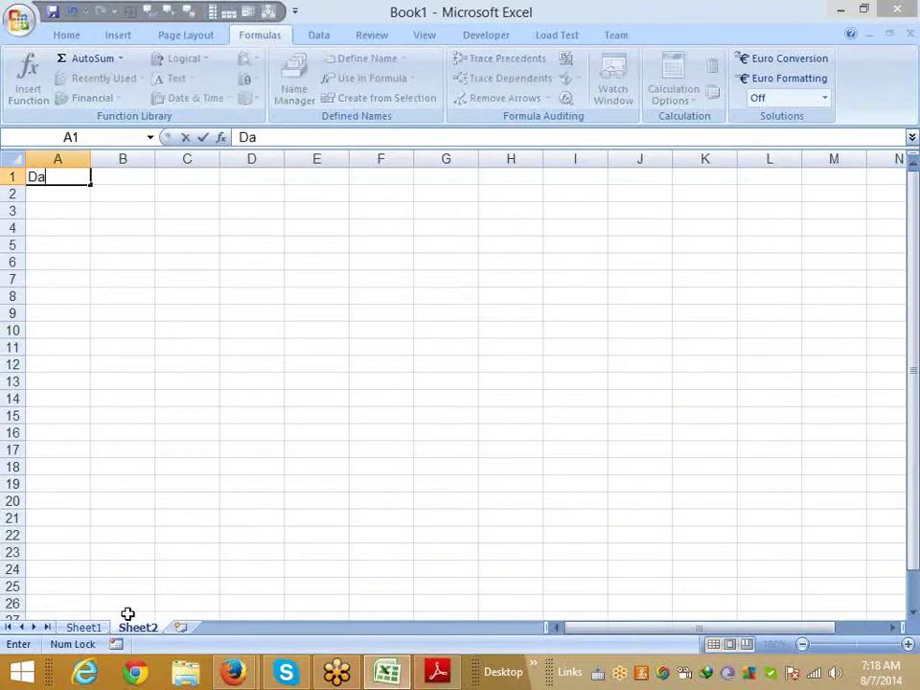
pyautogui.write('te')
pyautogui.press('Return')
pyautogui.write('1')
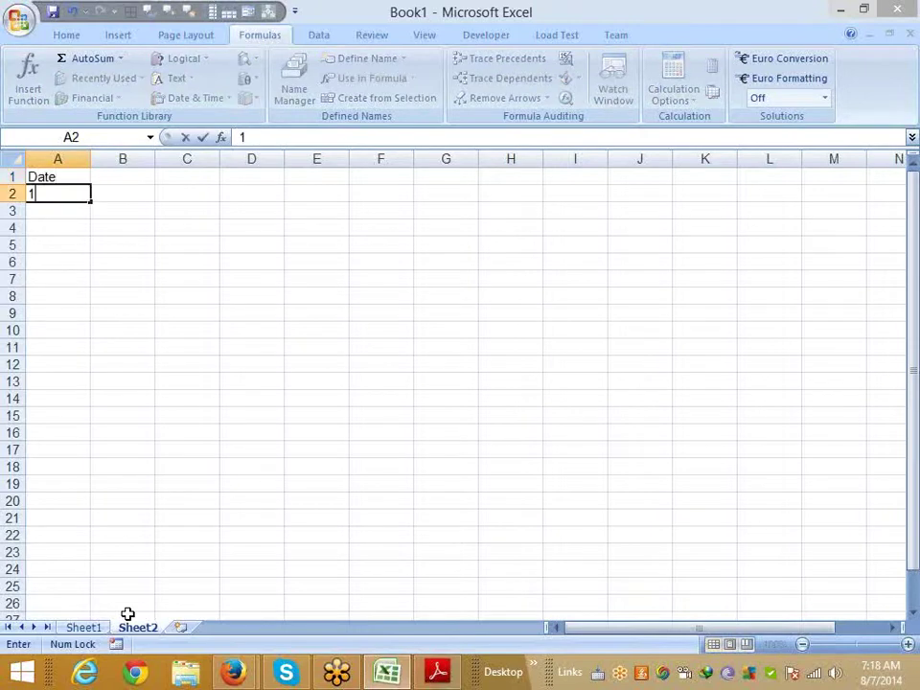
pyautogui.write('/1')
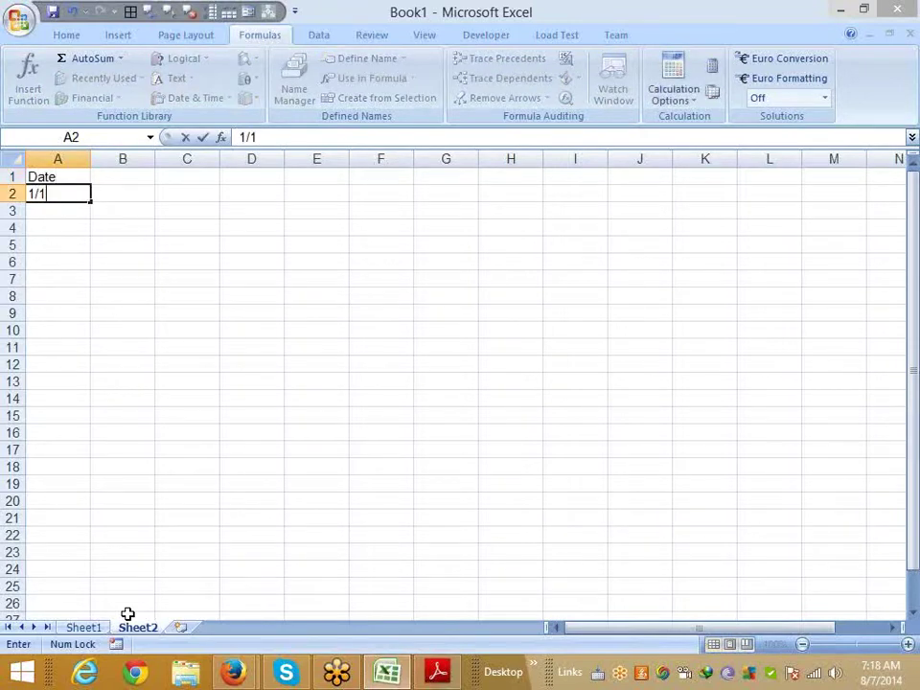
pyautogui.press('Return')
pyautogui.press('Up')
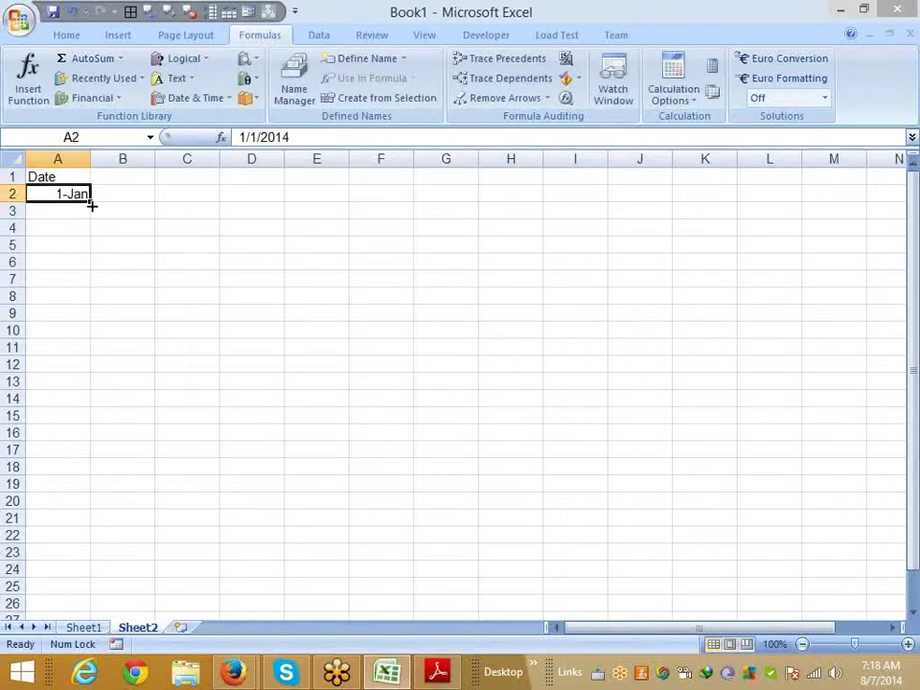
pyautogui.moveTo(89, 198); pyautogui.dragTo(88, 515)
pyautogui.hotkey('ctrl', 'z')
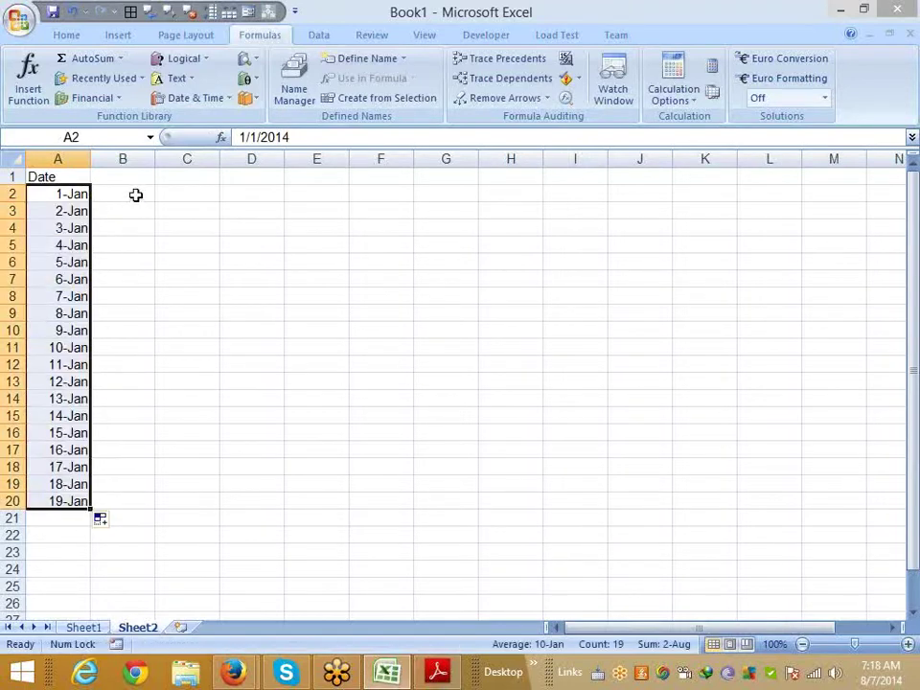
# Step: Enter =TEXT(A2,"DDD") in B2 and fill the weekday names down to B20
pyautogui.click(135, 195)
pyautogui.write('=t')
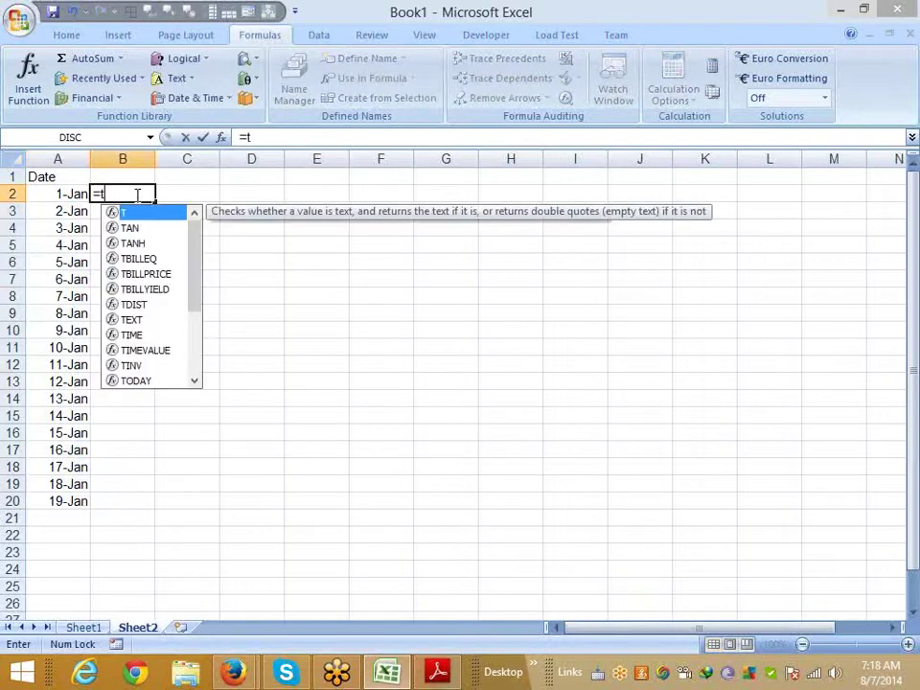
pyautogui.write('e')
pyautogui.press('Tab')
pyautogui.press('Left')
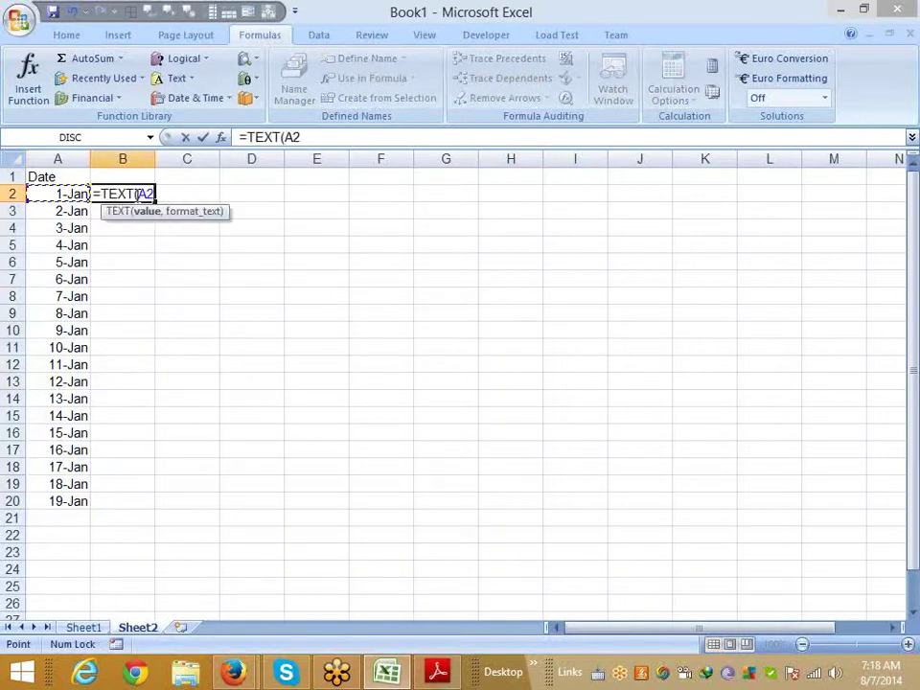
pyautogui.write(',"DDD')
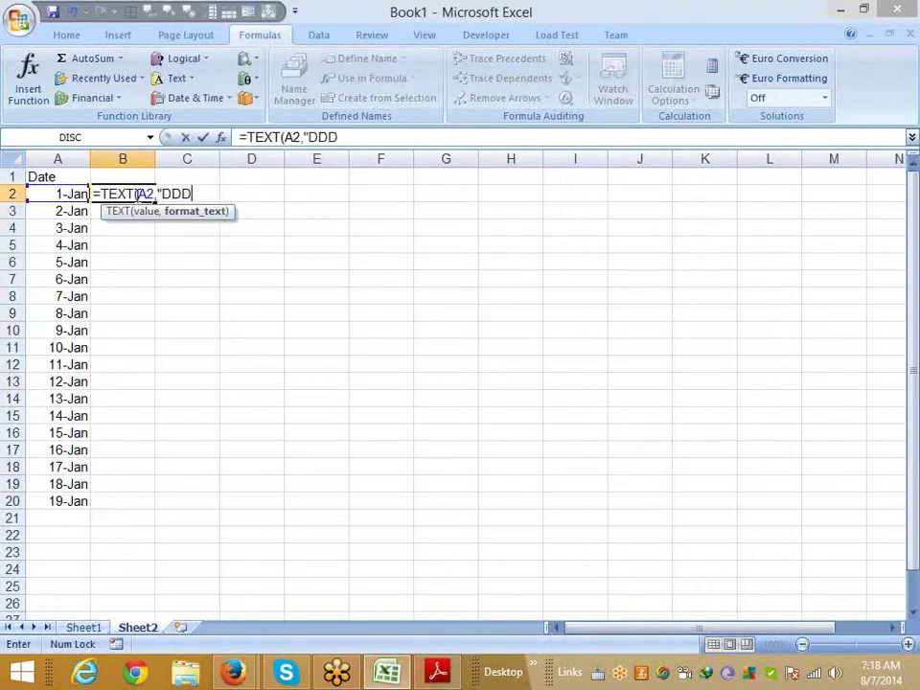
pyautogui.write('"')
pyautogui.press('Return')
pyautogui.hotkey('ctrl', 'Down')
pyautogui.press('Right')
pyautogui.keyDown('shift'); pyautogui.click(135, 195); pyautogui.keyUp('shift')
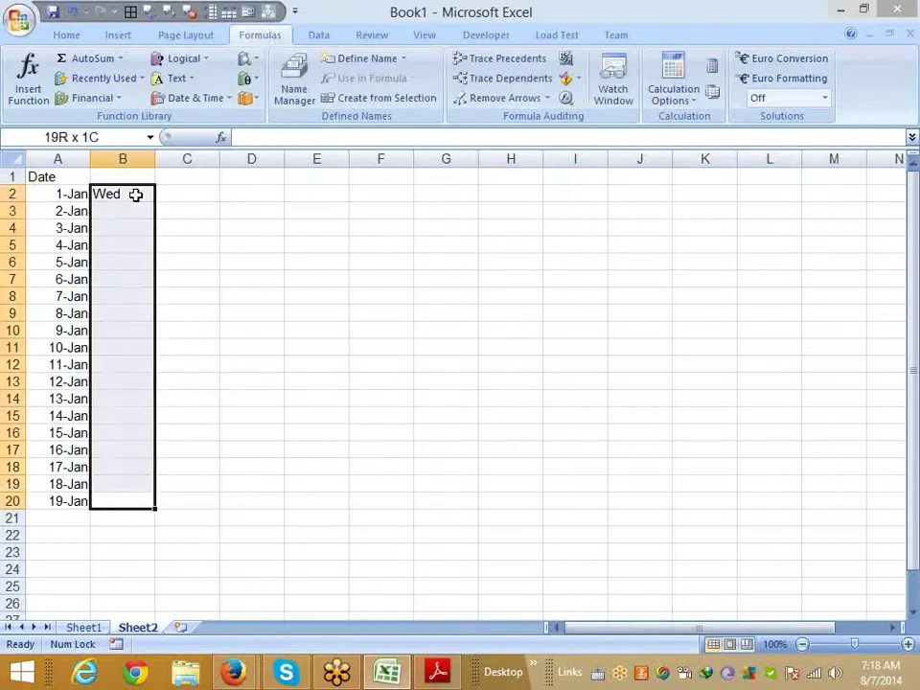
pyautogui.hotkey('ctrl', 'd')
pyautogui.click(136, 195)
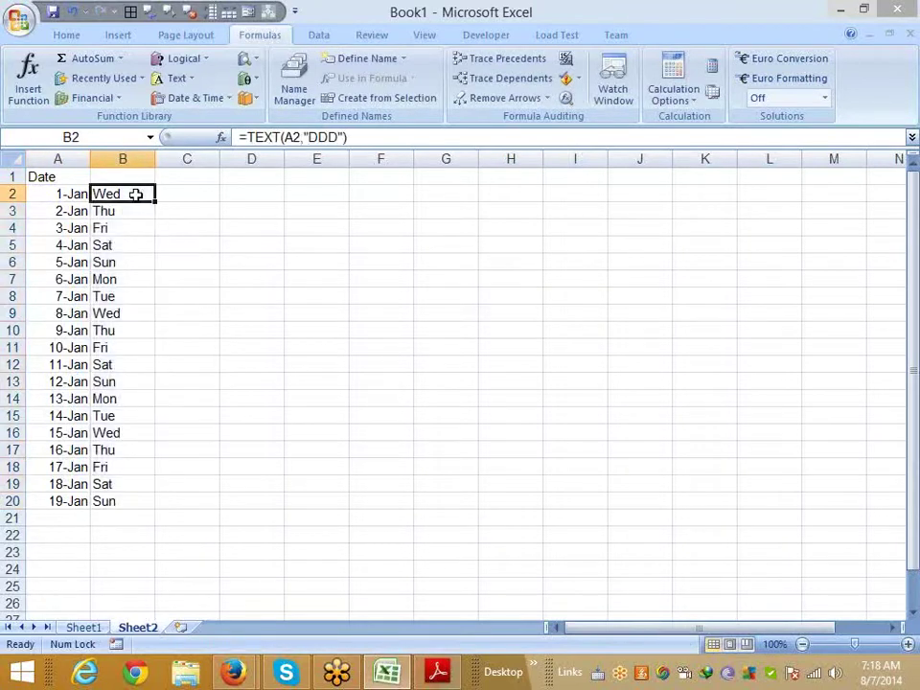
# Step: Enter =WEEKDAY(A2,2) in C2 and fill the Monday-first numbers down to C20
pyautogui.press('Right')
pyautogui.write('=w')
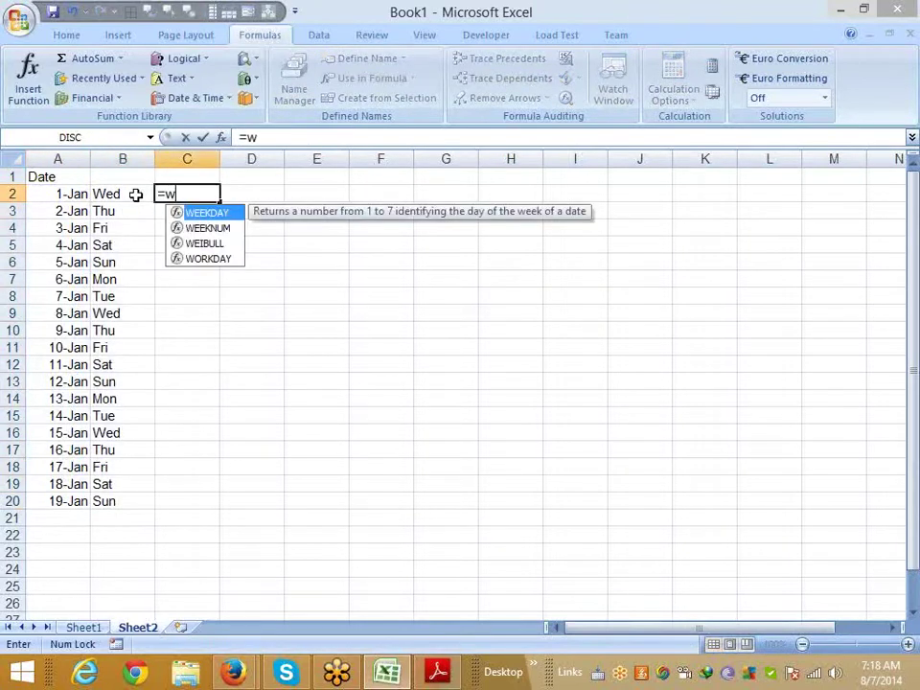
pyautogui.write('e')
pyautogui.press('Tab')
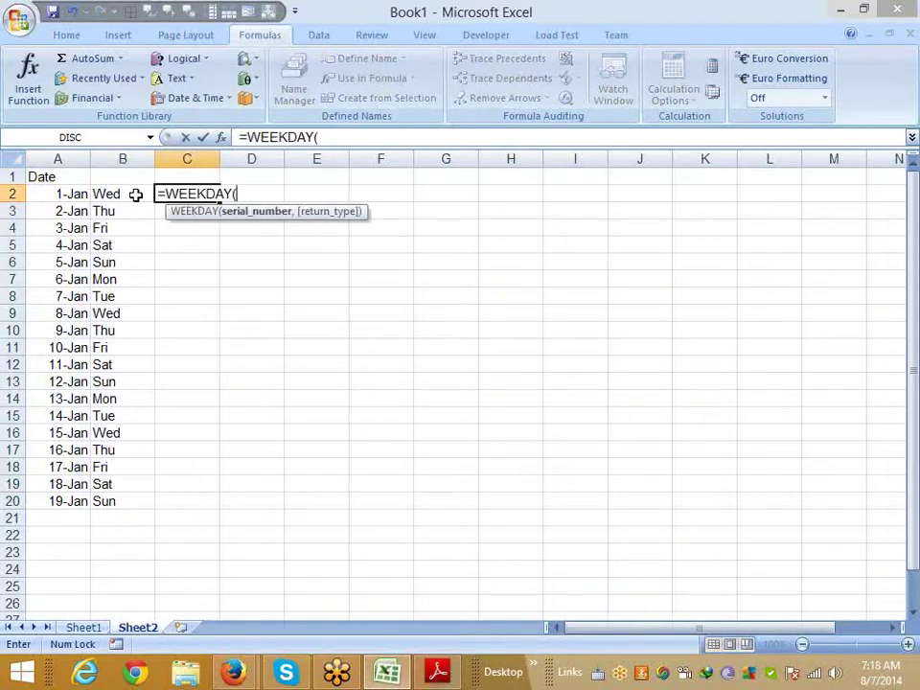
pyautogui.press('Left')
pyautogui.press('Left')
pyautogui.write(',2')
pyautogui.press('Return')
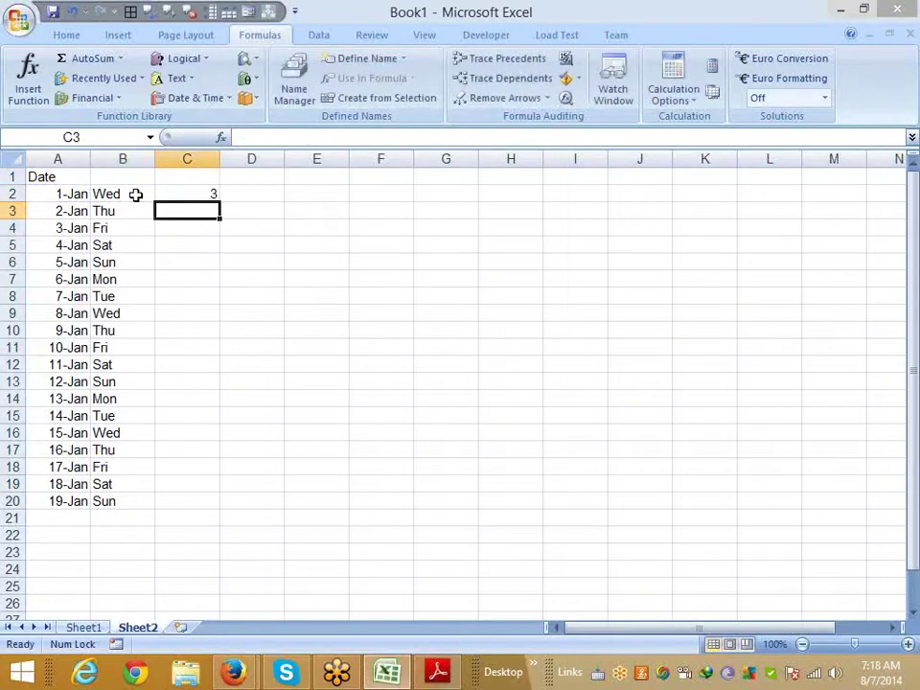
pyautogui.press('Left')
pyautogui.hotkey('ctrl', 'Down')
pyautogui.press('Right')
pyautogui.hotkey('ctrl', 'shift', 'Up')
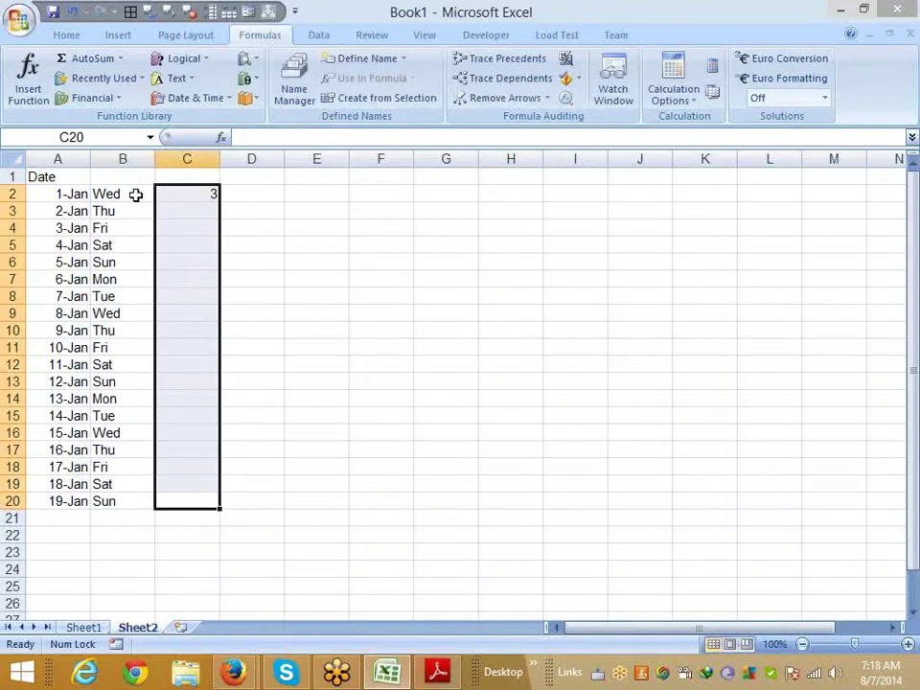
pyautogui.hotkey('ctrl', 'd')
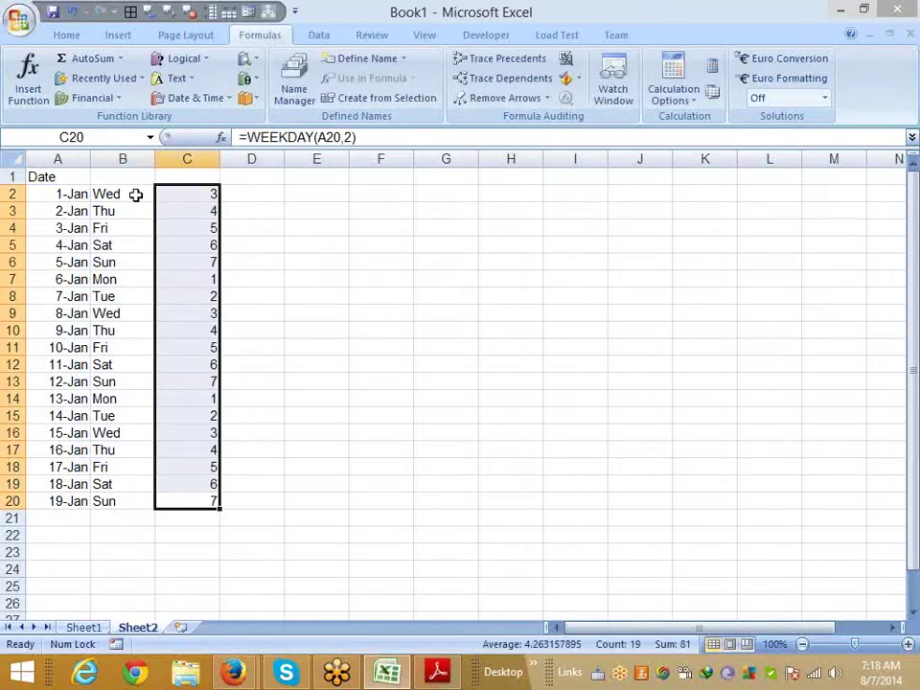
# Step: Copy the weekday numbers in C2:C20 and paste them back as plain values
pyautogui.hotkey('ctrl', 'c')
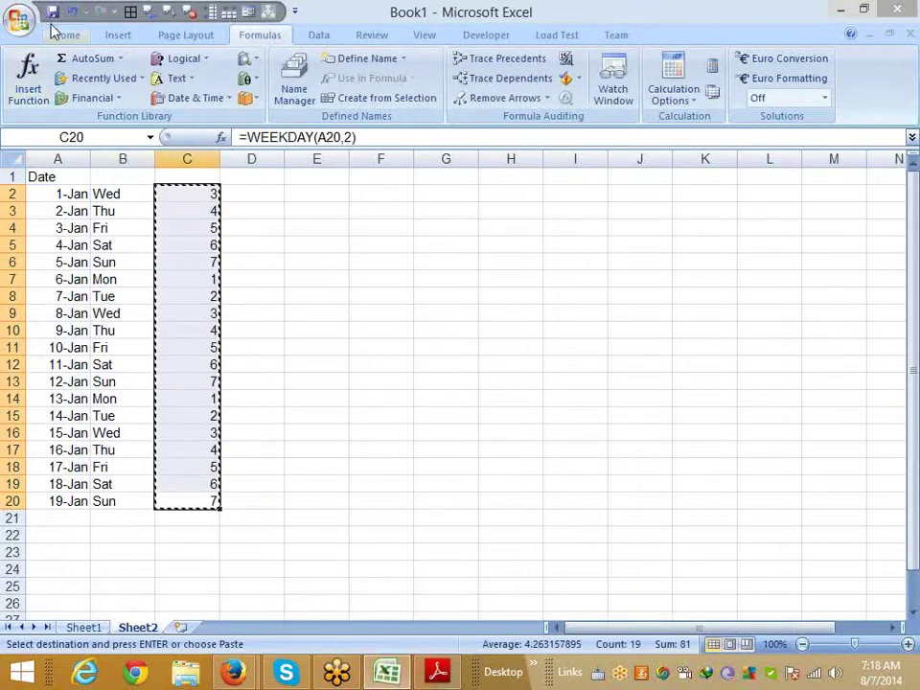
pyautogui.click(63, 35)
pyautogui.click(24, 103)
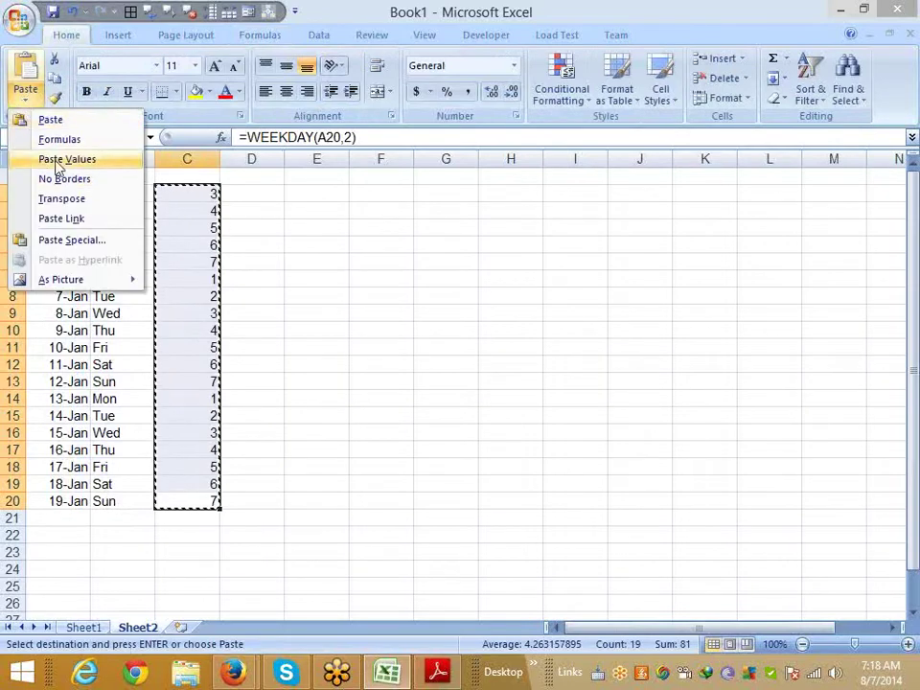
pyautogui.click(56, 158)
# Step: Delete columns A and B holding the dates and weekday names
pyautogui.click(53, 173)
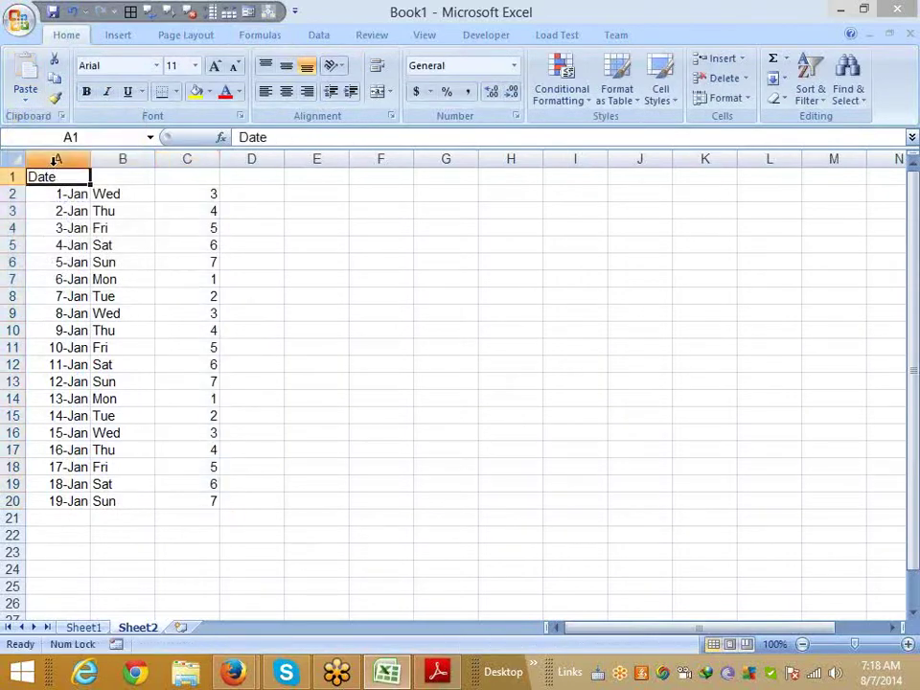
pyautogui.moveTo(57, 158); pyautogui.dragTo(99, 160)
pyautogui.hotkey('ctrl', '-')
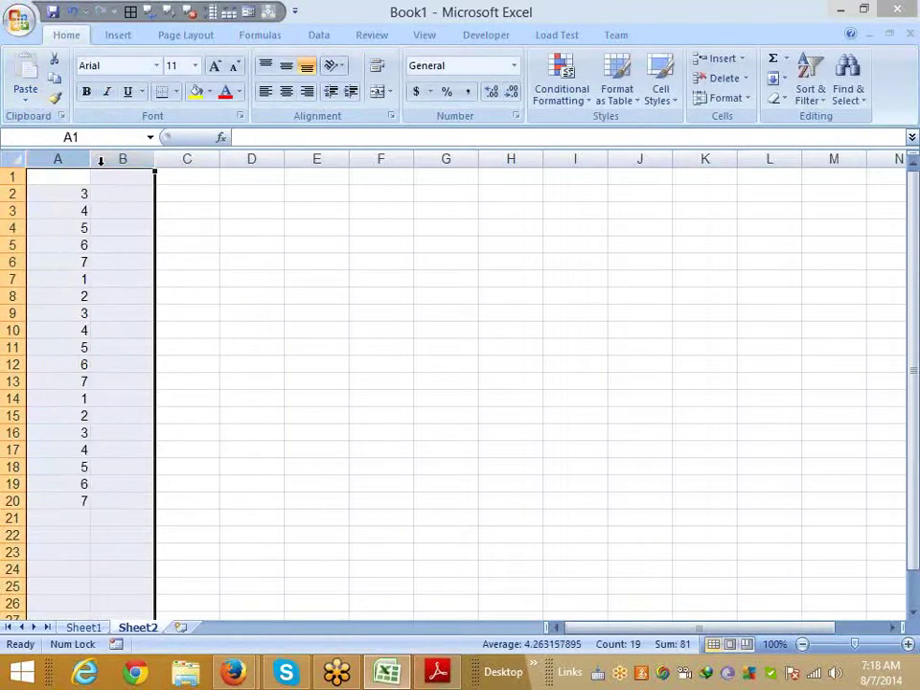
# Step: Enter the header Day in cell A1
pyautogui.click(74, 180)
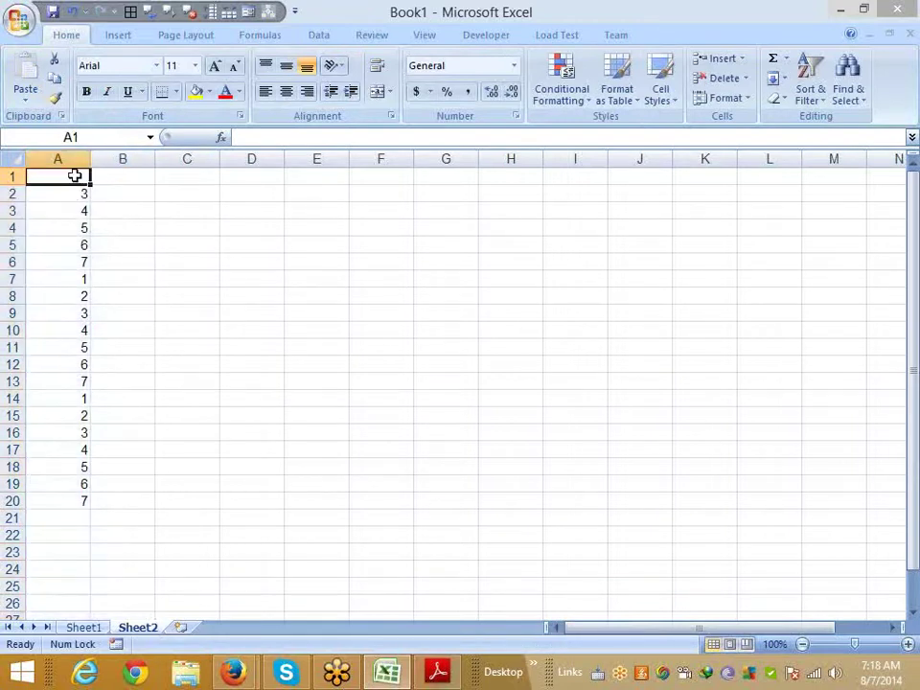
pyautogui.write('W')
pyautogui.press('BackSpace')
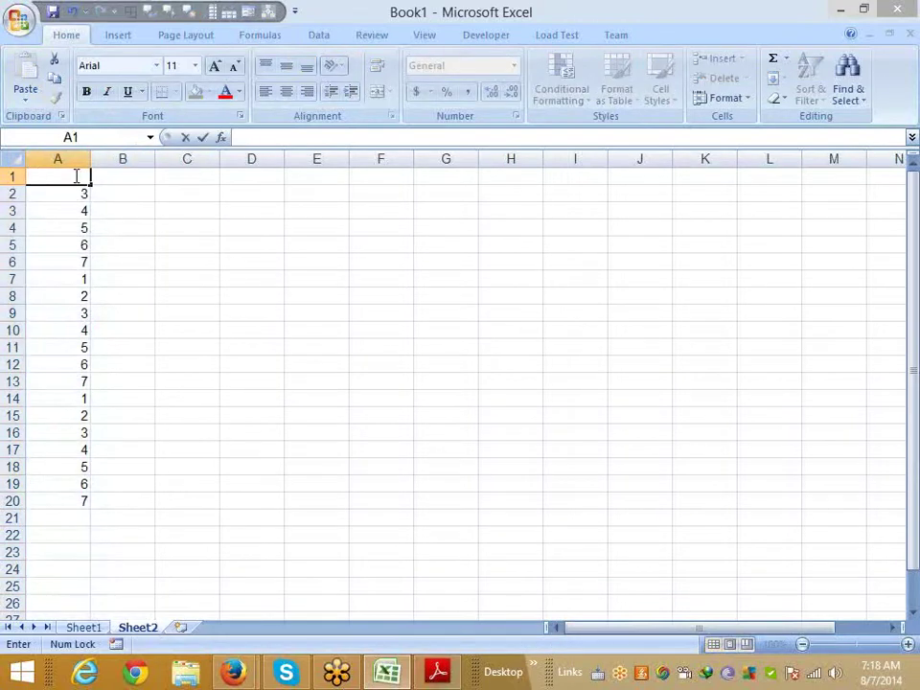
pyautogui.write('Day')
pyautogui.press('Return')
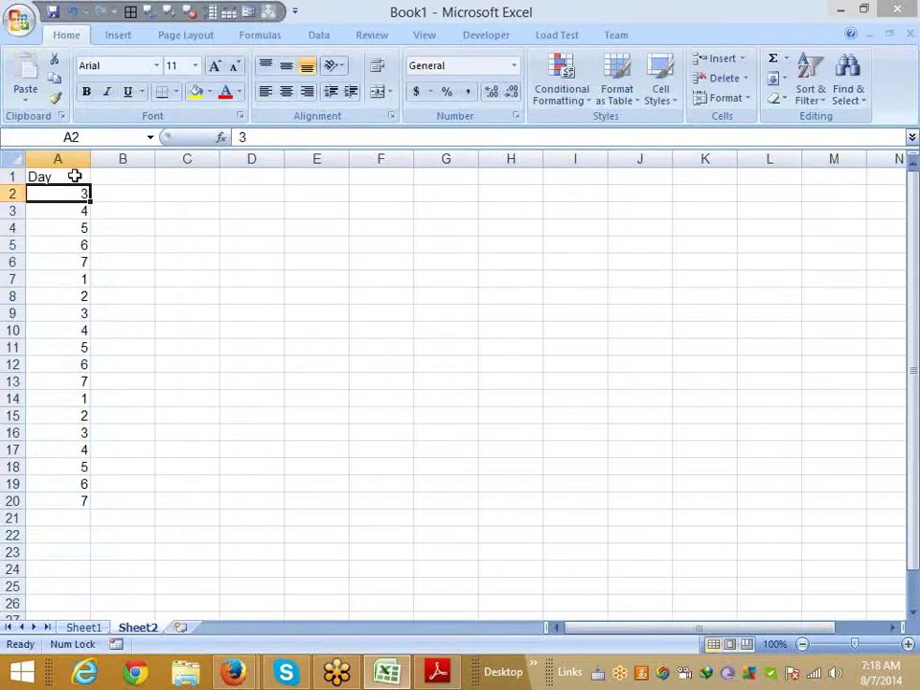
pyautogui.press('Right')
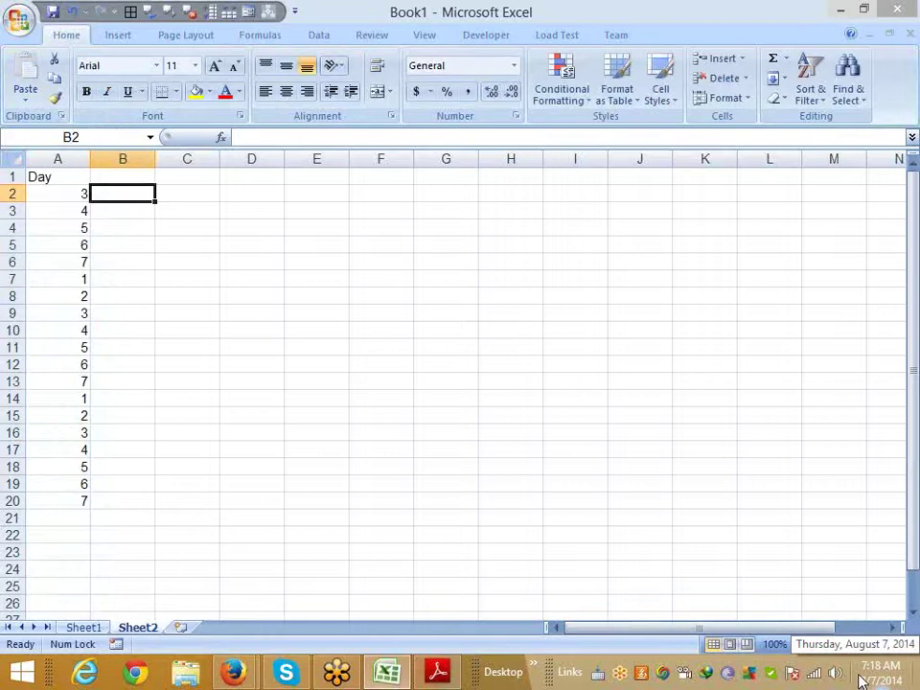
pyautogui.write('Wed')
pyautogui.press('Return')
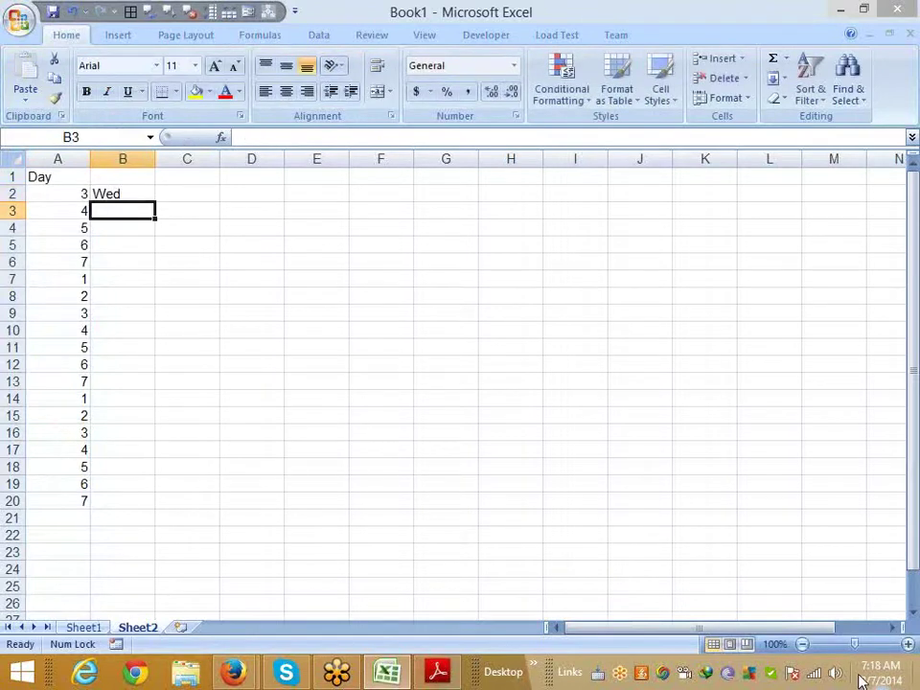
pyautogui.write('Thu')
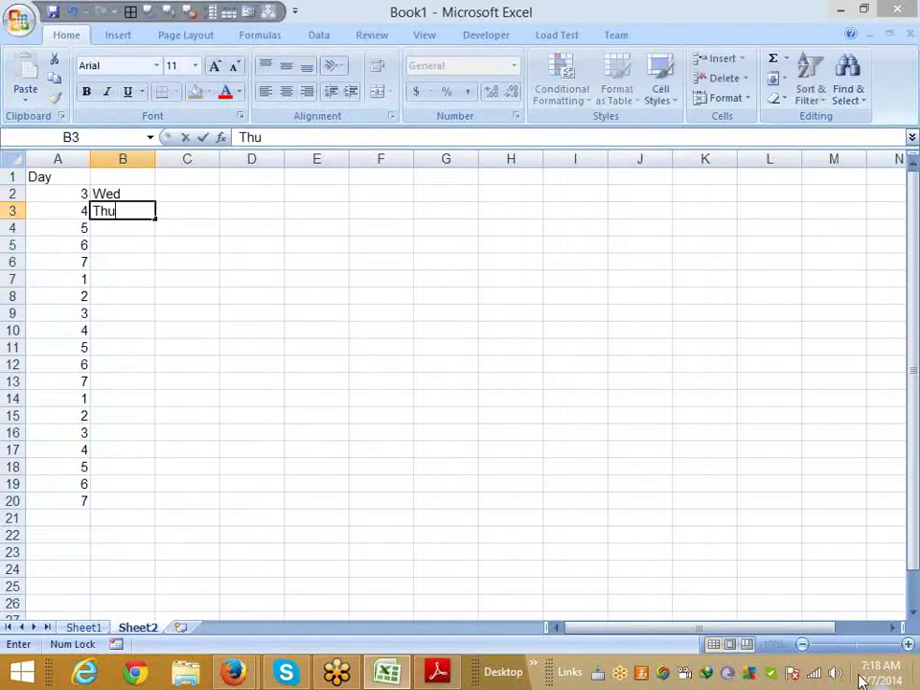
pyautogui.press('Return')
pyautogui.write('Fr')
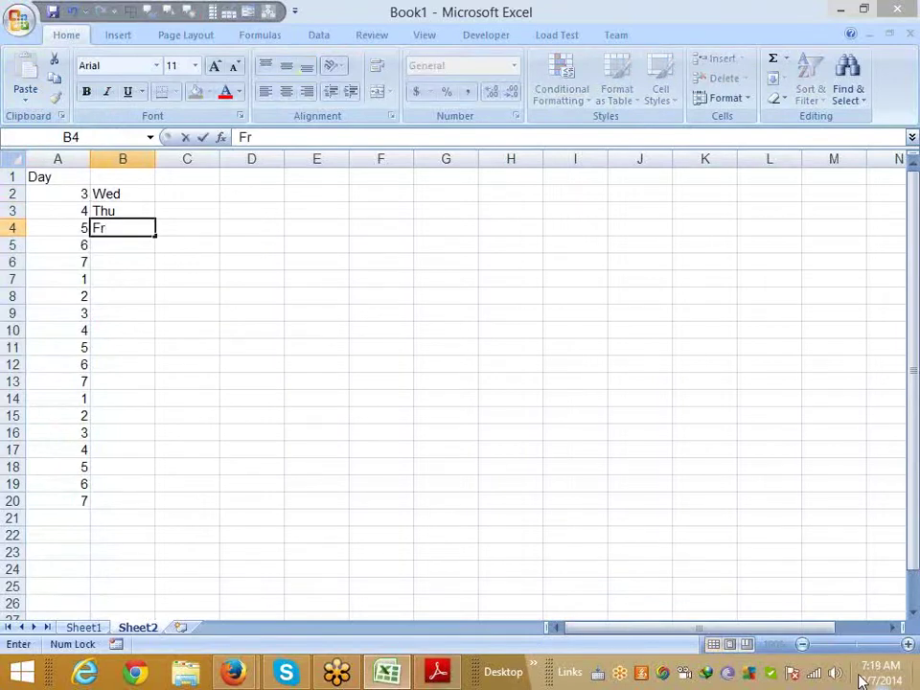
pyautogui.write('i')
pyautogui.press('Return')
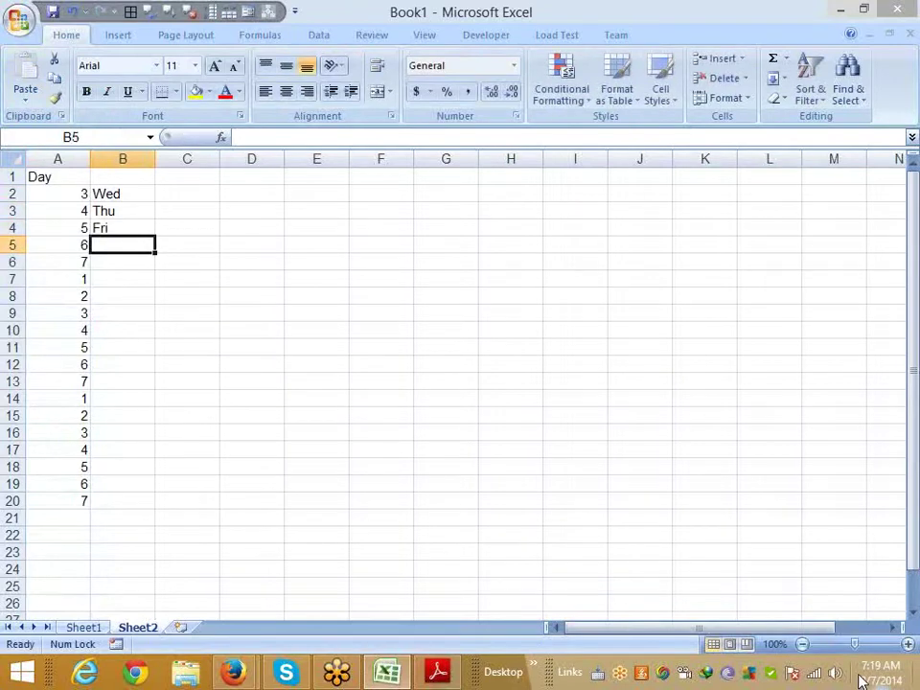
pyautogui.press('Up')
pyautogui.press('Up')
pyautogui.press('Up')
pyautogui.hotkey('shift', 'Down')
pyautogui.hotkey('shift', 'Down')
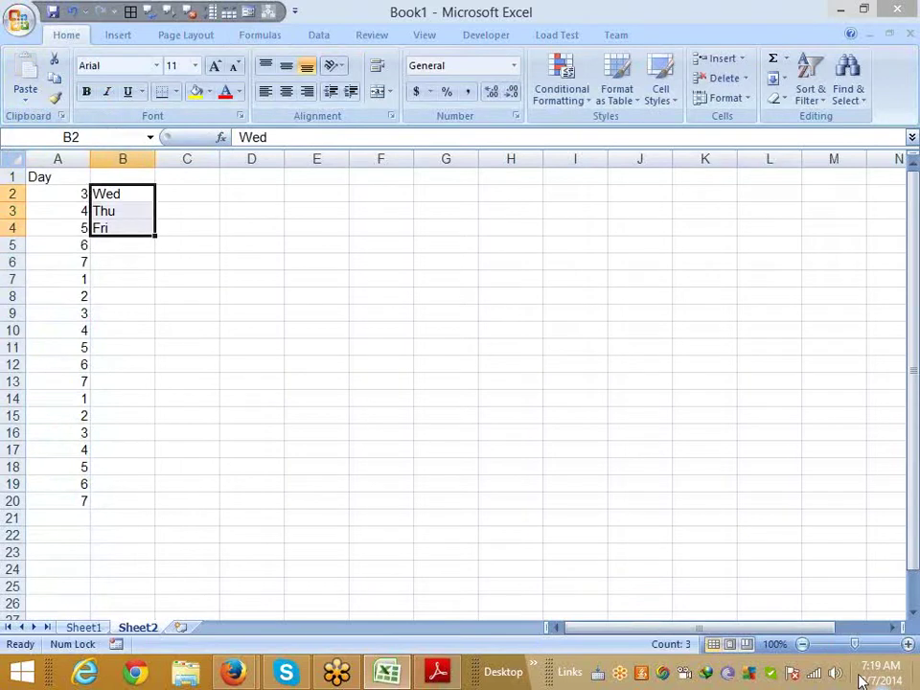
pyautogui.press('Delete')
pyautogui.press('Up')
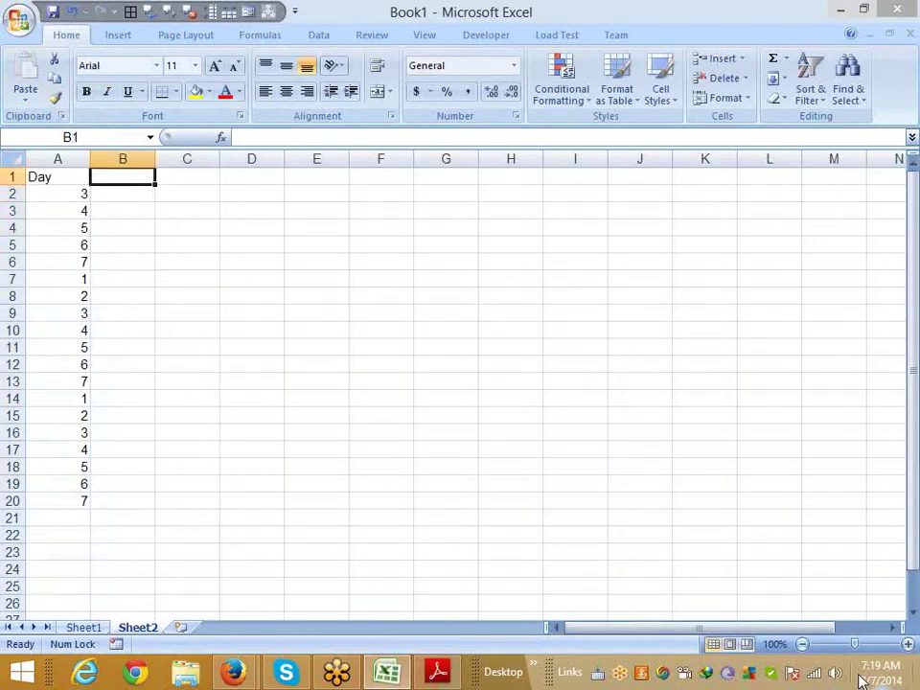
pyautogui.press('Down')
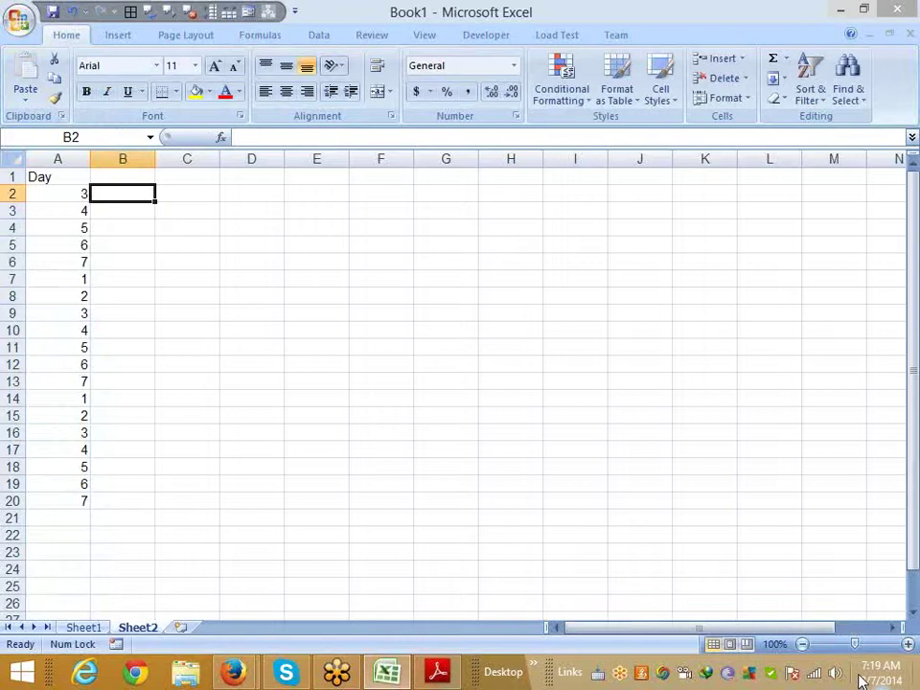
pyautogui.write('=if')
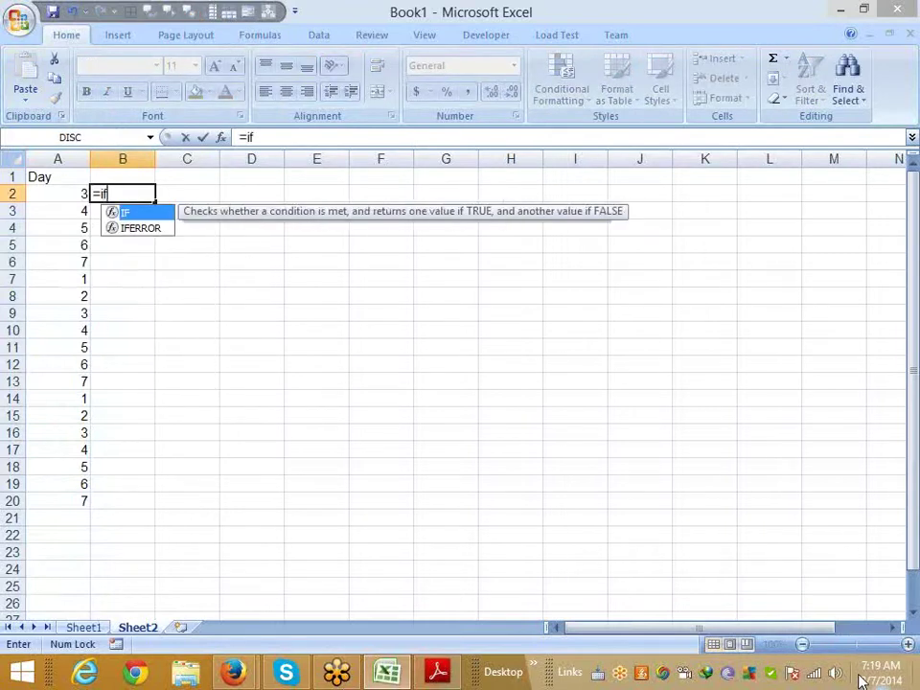
pyautogui.press('Tab')
pyautogui.press('Left')
pyautogui.write('=1')
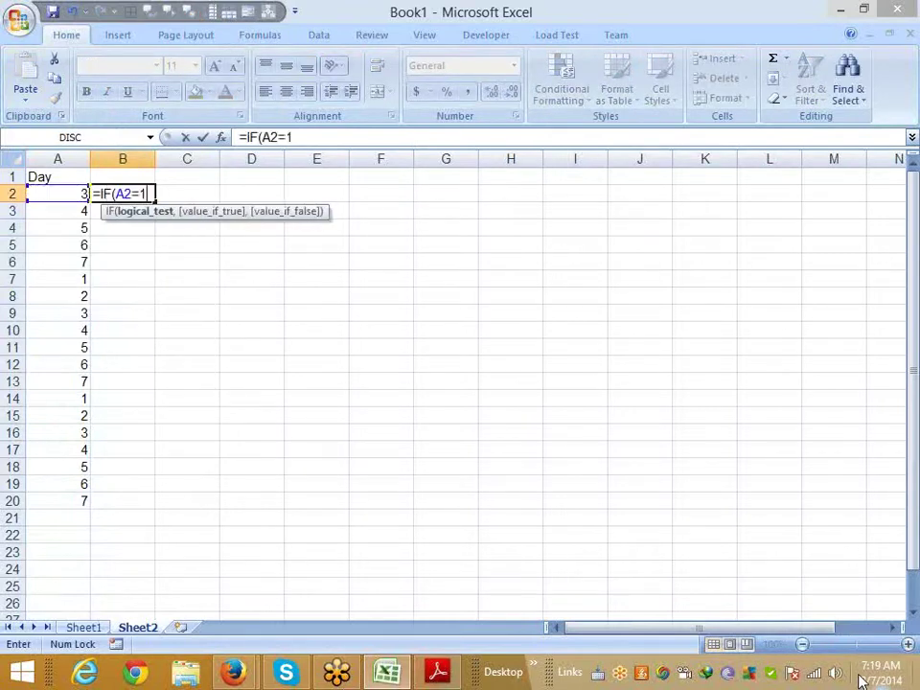
pyautogui.write(',"M')
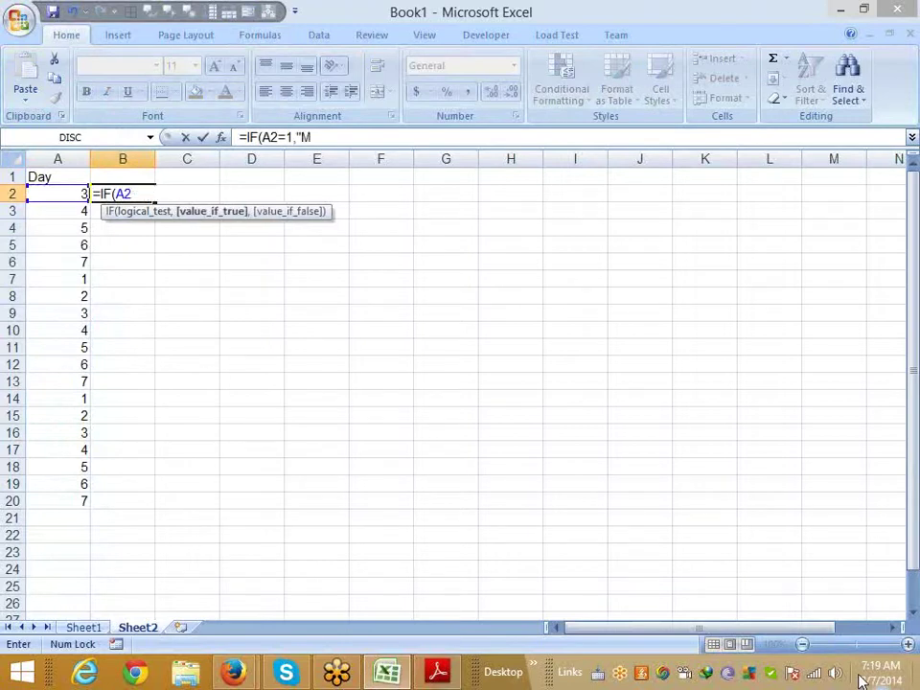
pyautogui.write('on')
pyautogui.write('",if')
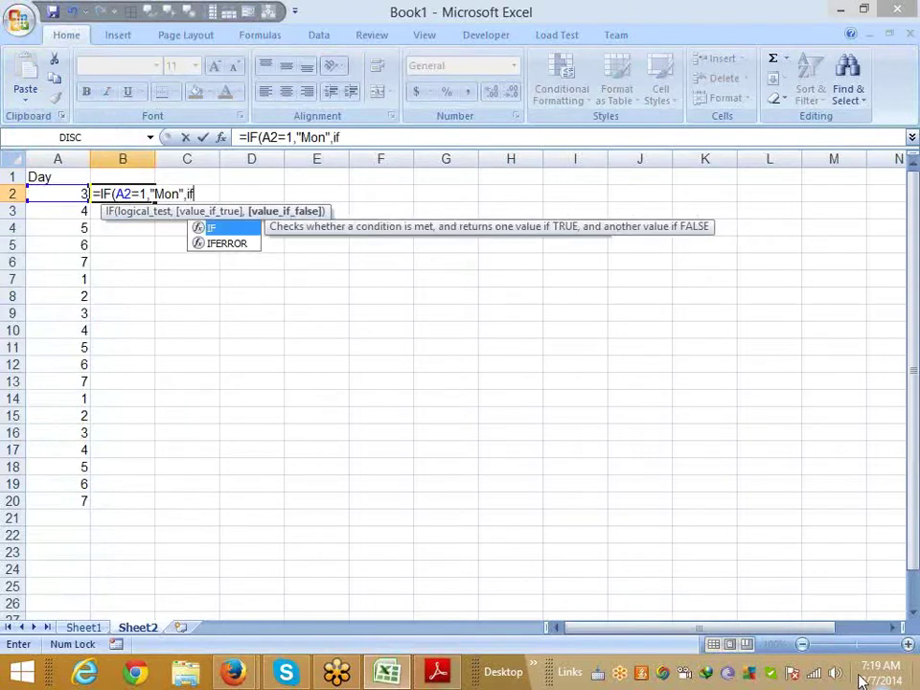
pyautogui.press('Escape')
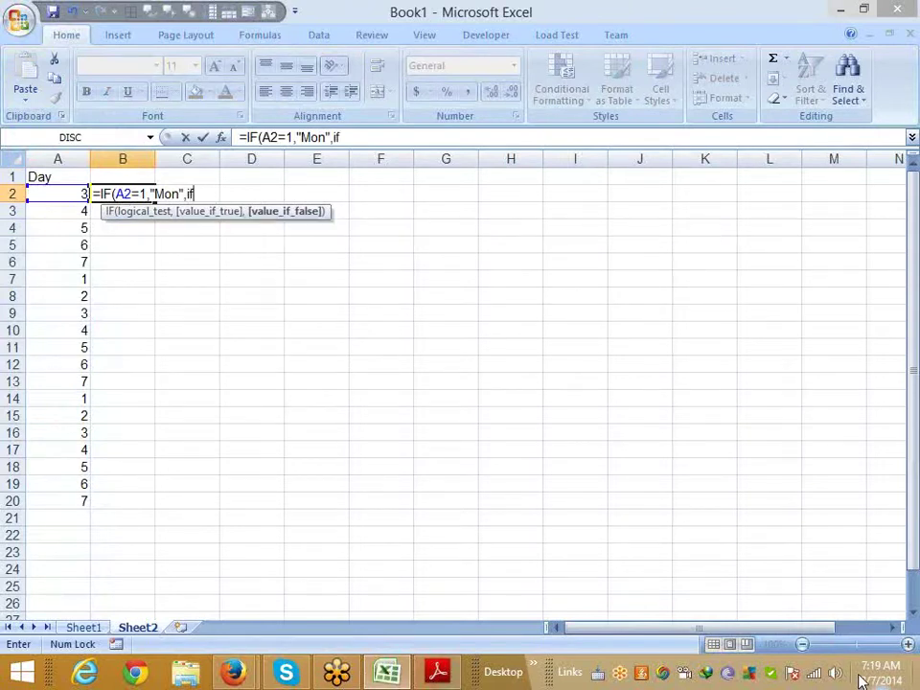
pyautogui.press('Escape')
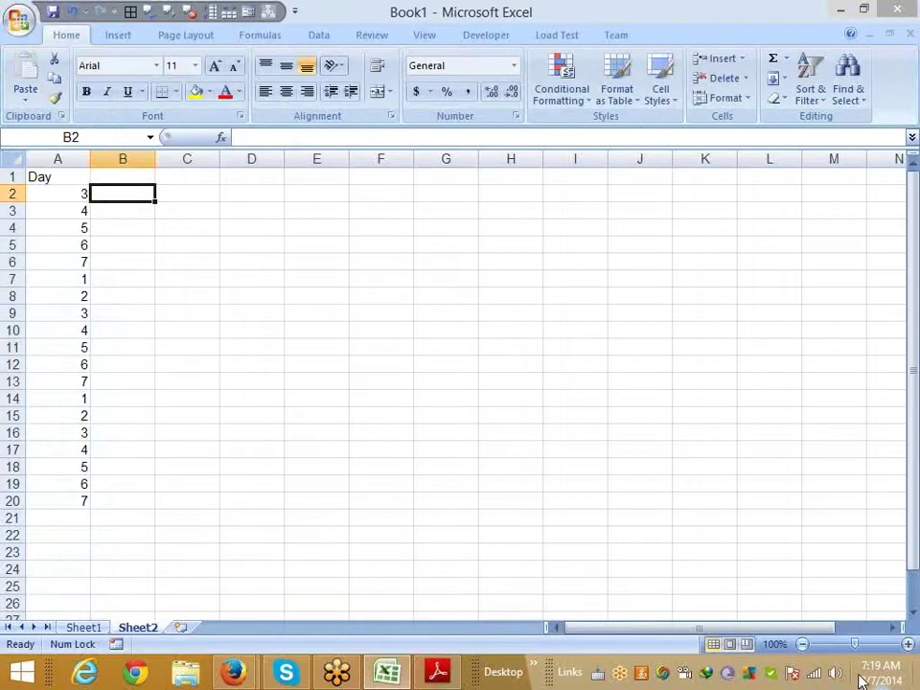
# Step: Enter =CHOOSE(A2,"Mon","Tue","Wed","Thu","Fri","Sat","Sun") in B2
pyautogui.write('=')
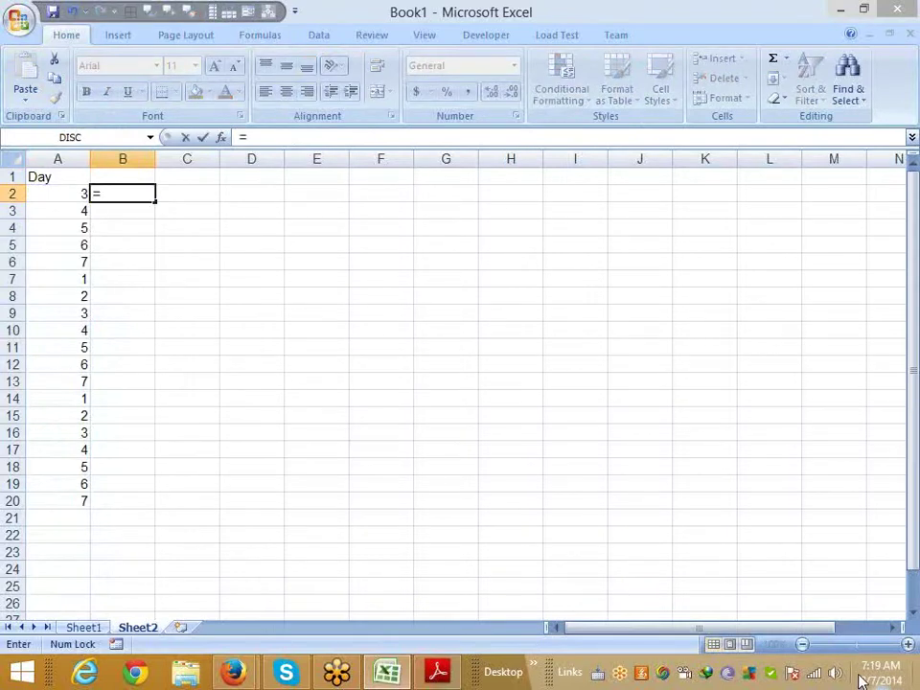
pyautogui.write('choo')
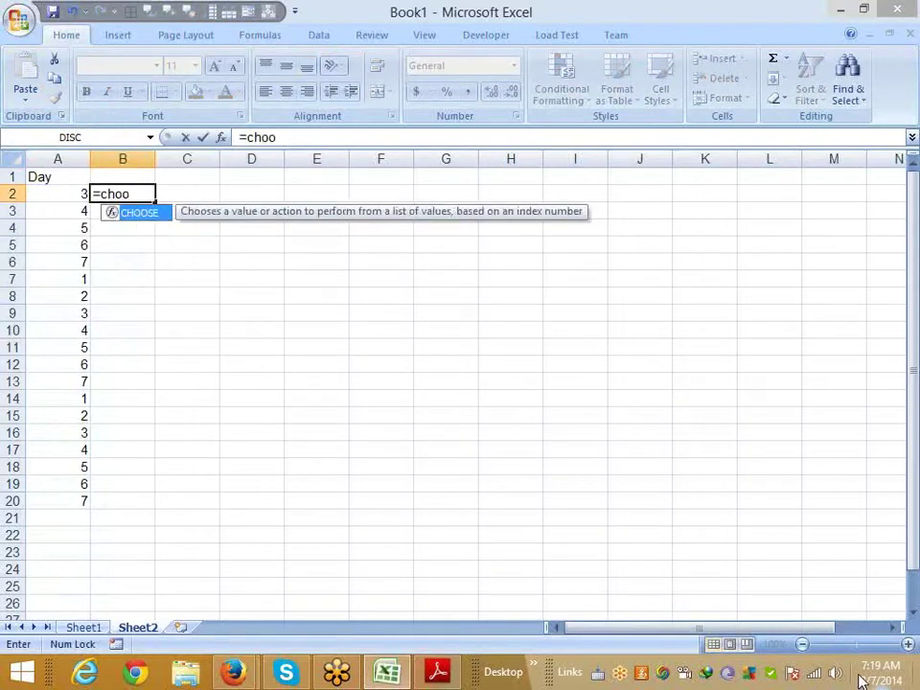
pyautogui.press('Tab')
pyautogui.press('Left')
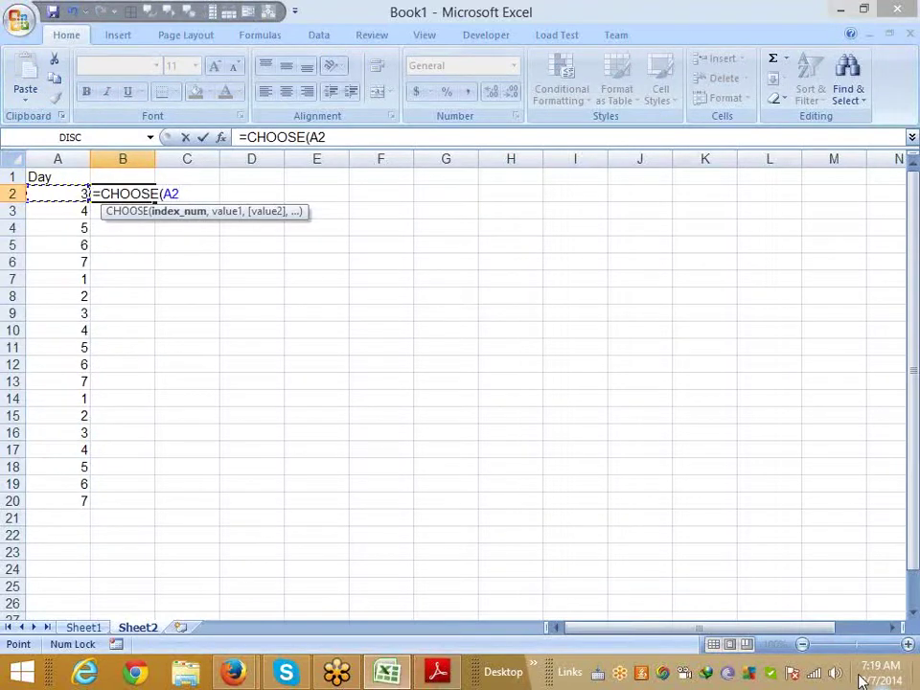
pyautogui.write(',')
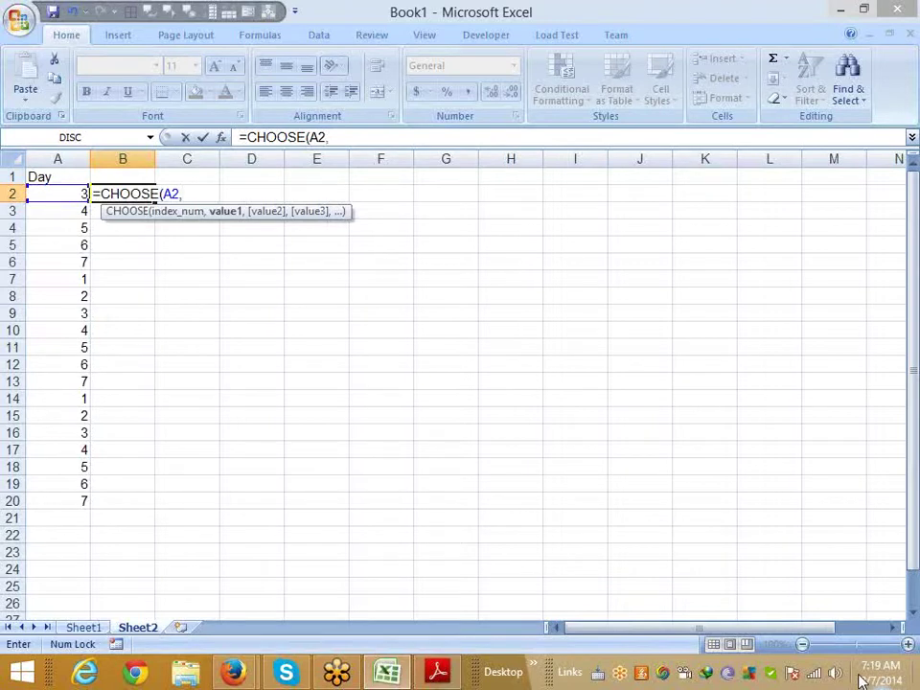
pyautogui.write('"')
pyautogui.write('Su')
pyautogui.write('n')
pyautogui.press('BackSpace')
pyautogui.press('BackSpace')
pyautogui.press('BackSpace')
pyautogui.write('Mon')
pyautogui.write('","')
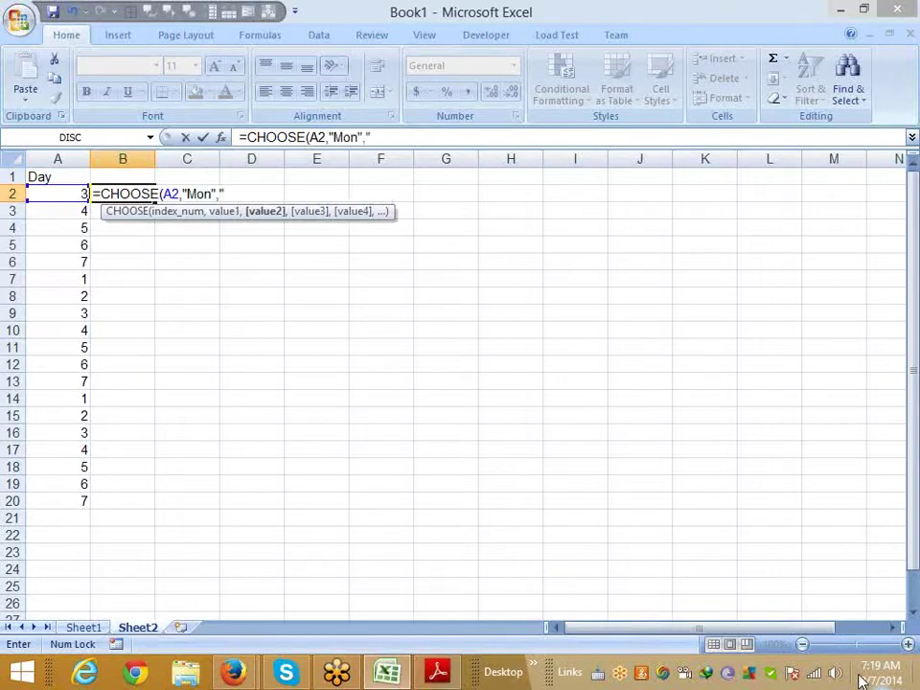
pyautogui.write('W')
pyautogui.press('BackSpace')
pyautogui.write('T')
pyautogui.write('ue",')
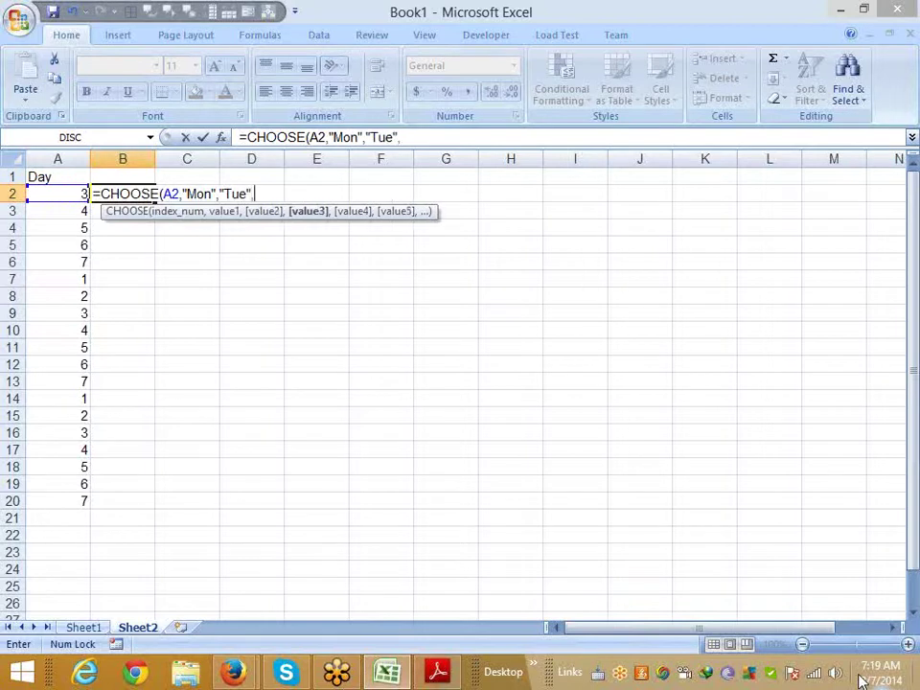
pyautogui.write('"W')
pyautogui.write('ed",')
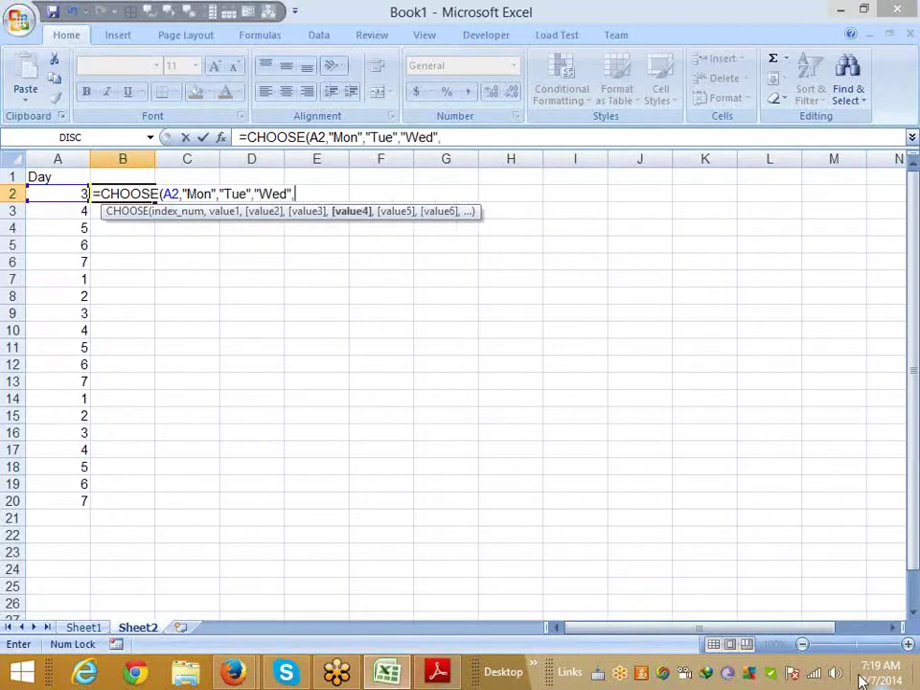
pyautogui.write('"Fri')
pyautogui.write('",')
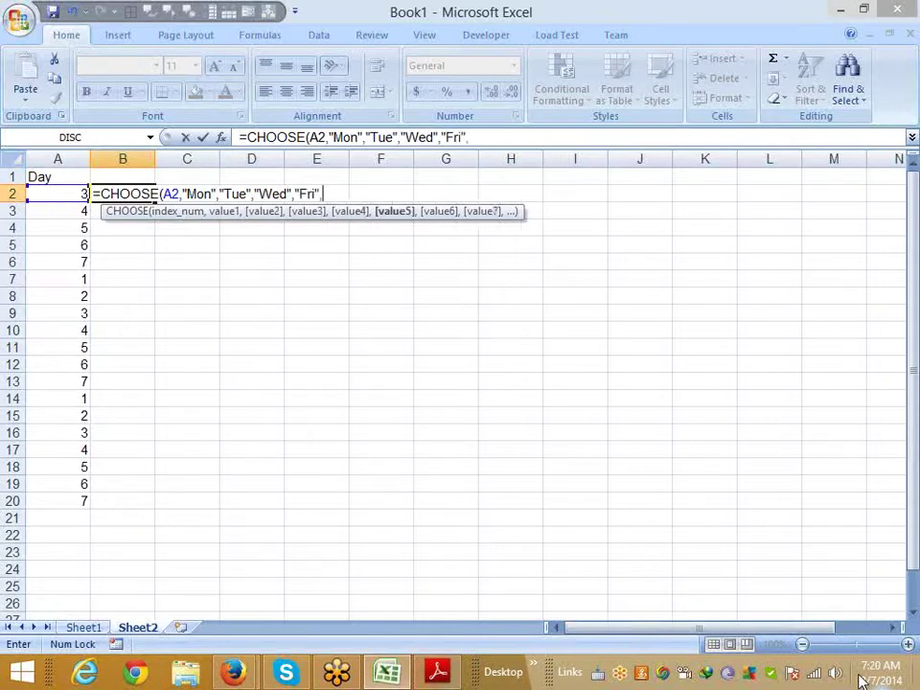
pyautogui.press('BackSpace')
pyautogui.press('BackSpace')
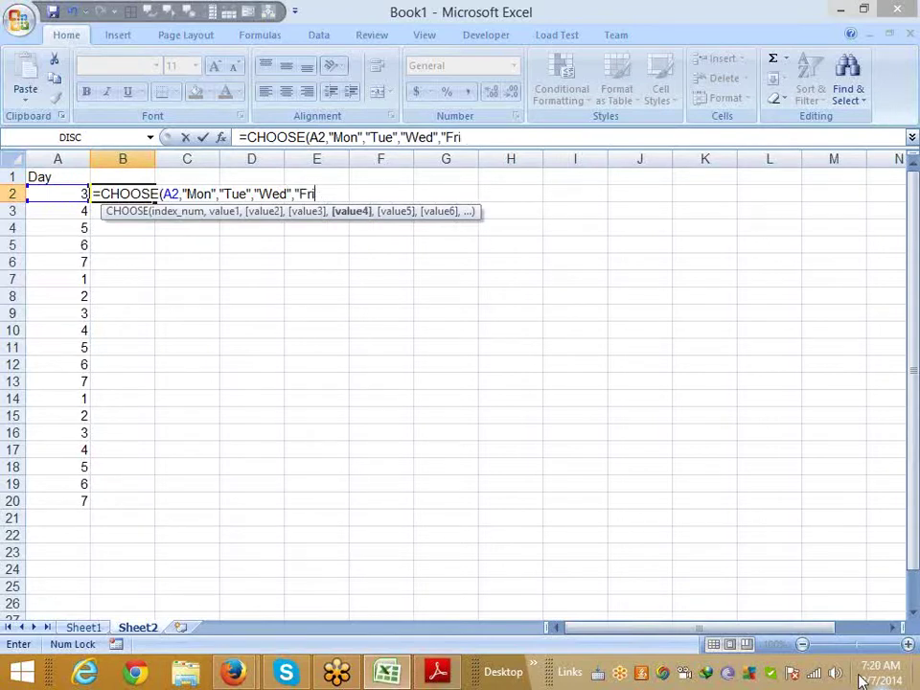
pyautogui.press('BackSpace')
pyautogui.press('BackSpace')
pyautogui.press('BackSpace')
pyautogui.write('Thu')
pyautogui.write('","')
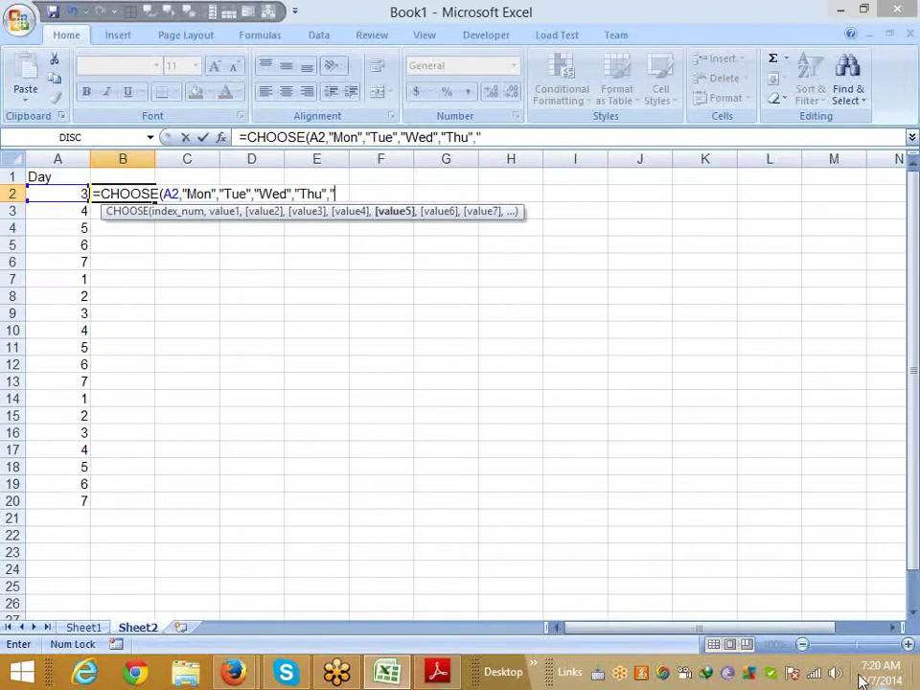
pyautogui.write('Fri')
pyautogui.write('","S')
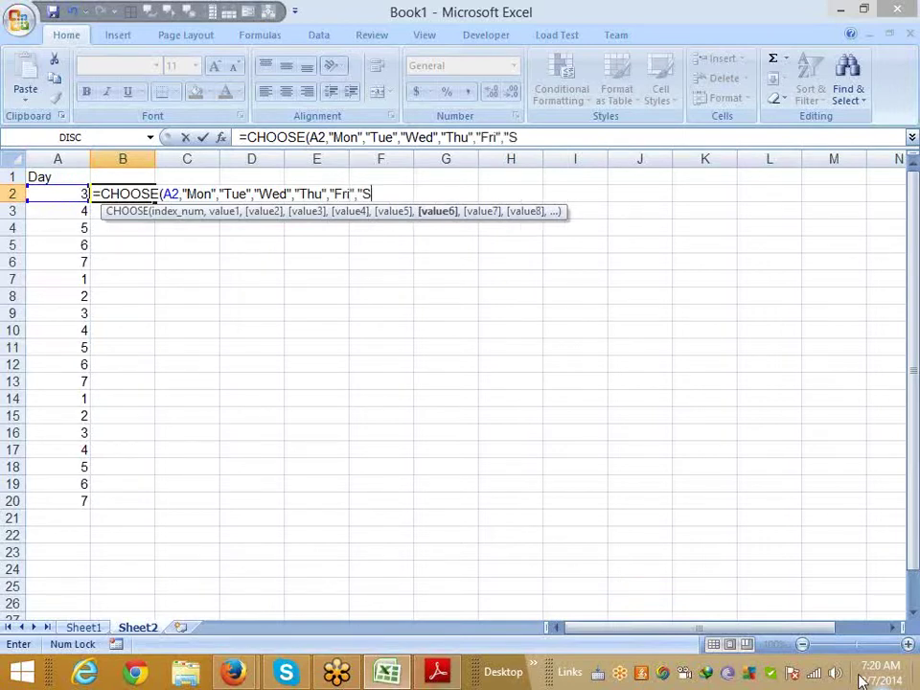
pyautogui.write('at","')
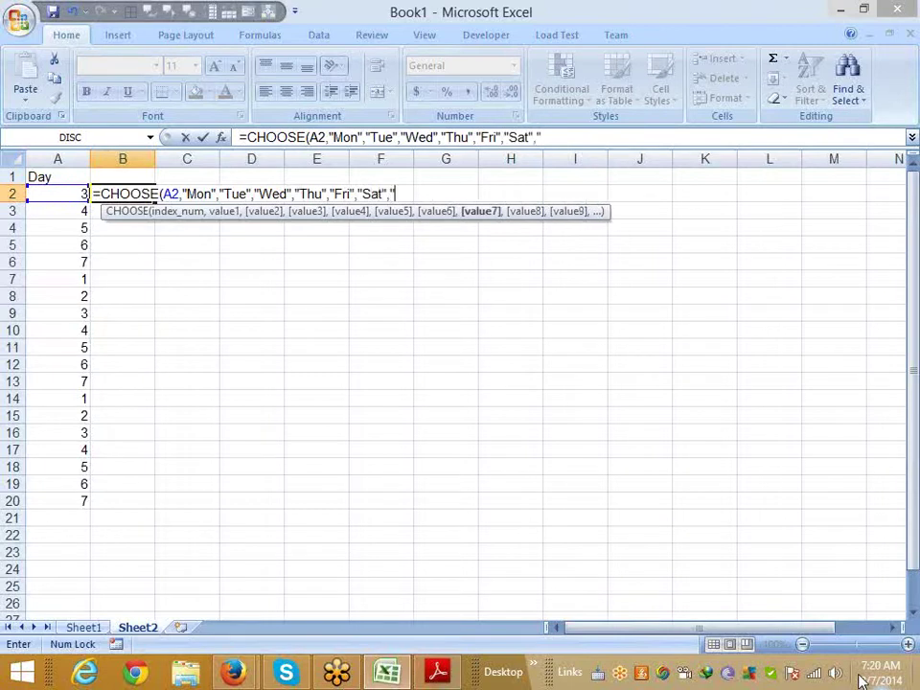
pyautogui.write('Sun"')
pyautogui.press('Return')
# Step: Fill the CHOOSE formula down to B20 and inspect B3's day-name arguments
pyautogui.press('Up')
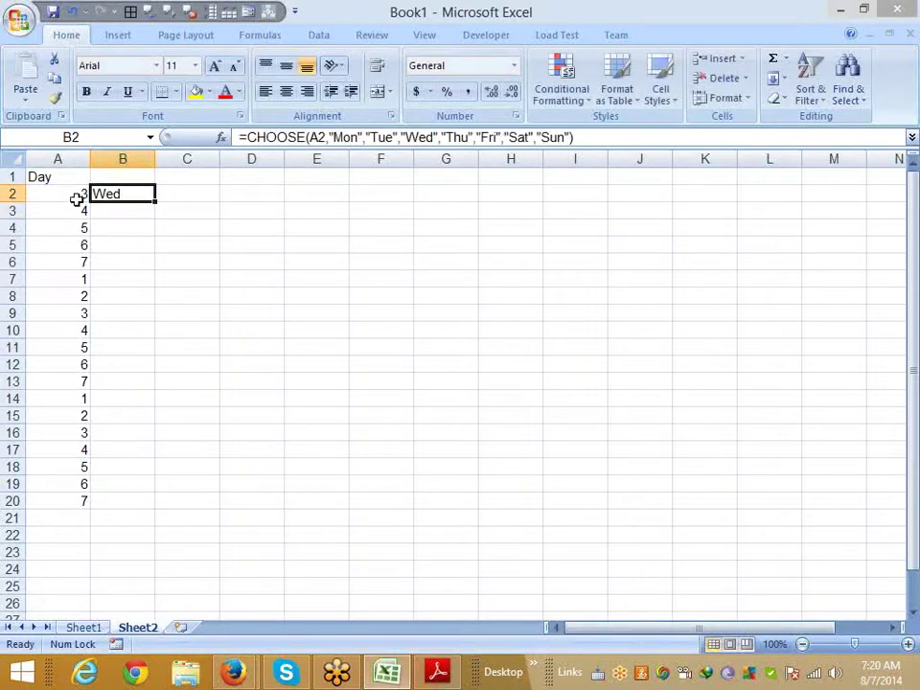
pyautogui.click(283, 137)
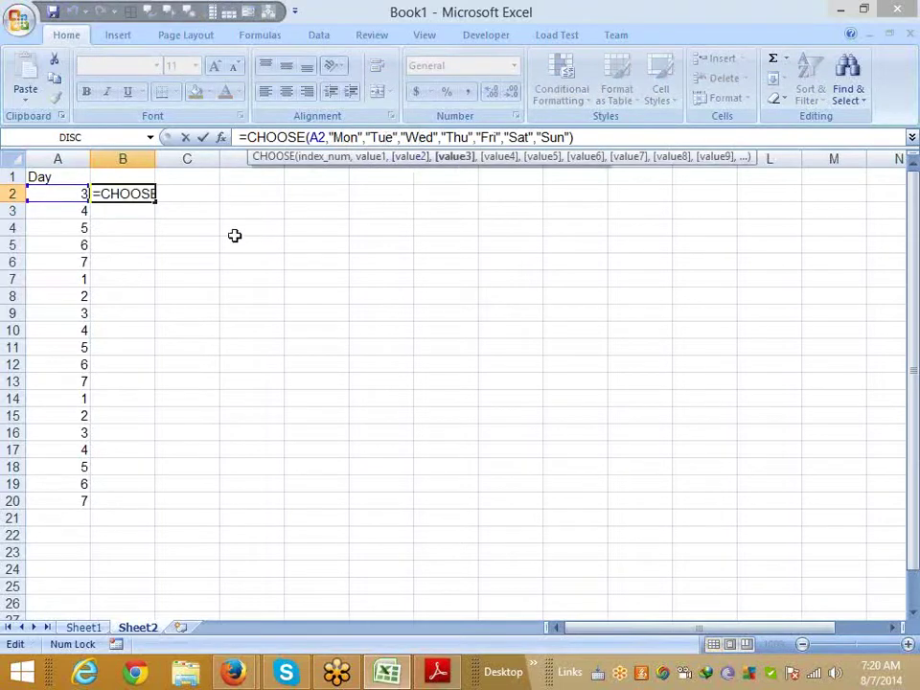
pyautogui.hotkey('ctrl', 'Return')
pyautogui.doubleClick(155, 205)
pyautogui.click(135, 207)
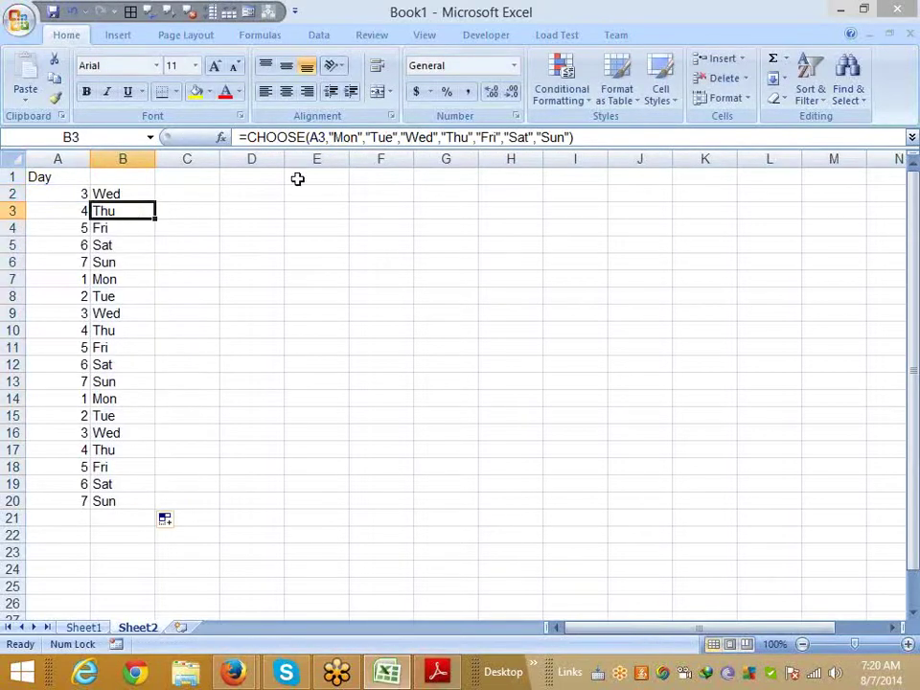
pyautogui.click(351, 137)
pyautogui.click(384, 137)
pyautogui.click(422, 137)
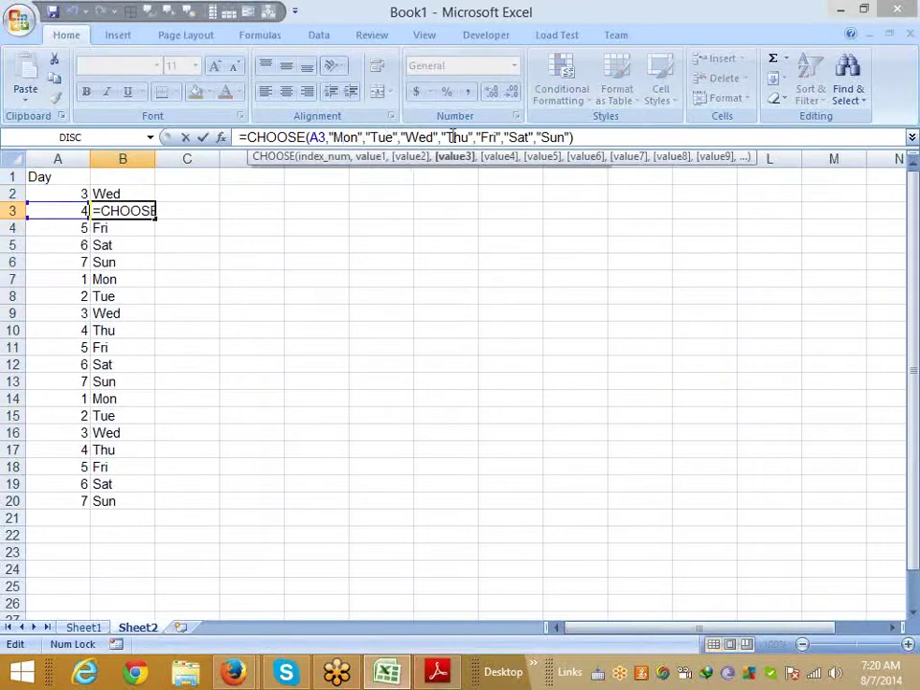
pyautogui.click(447, 137)
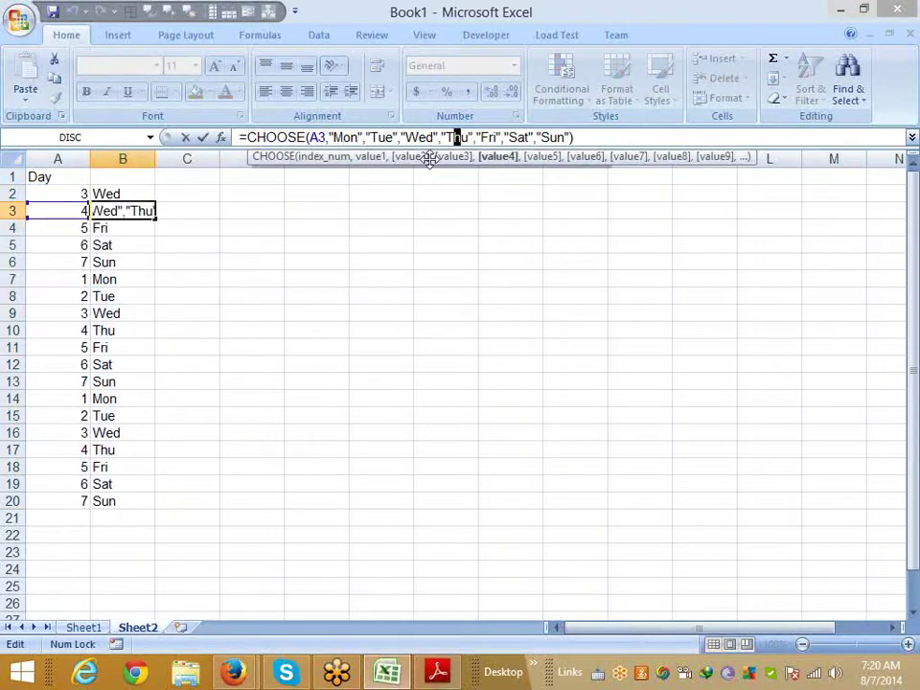
pyautogui.press('Escape')
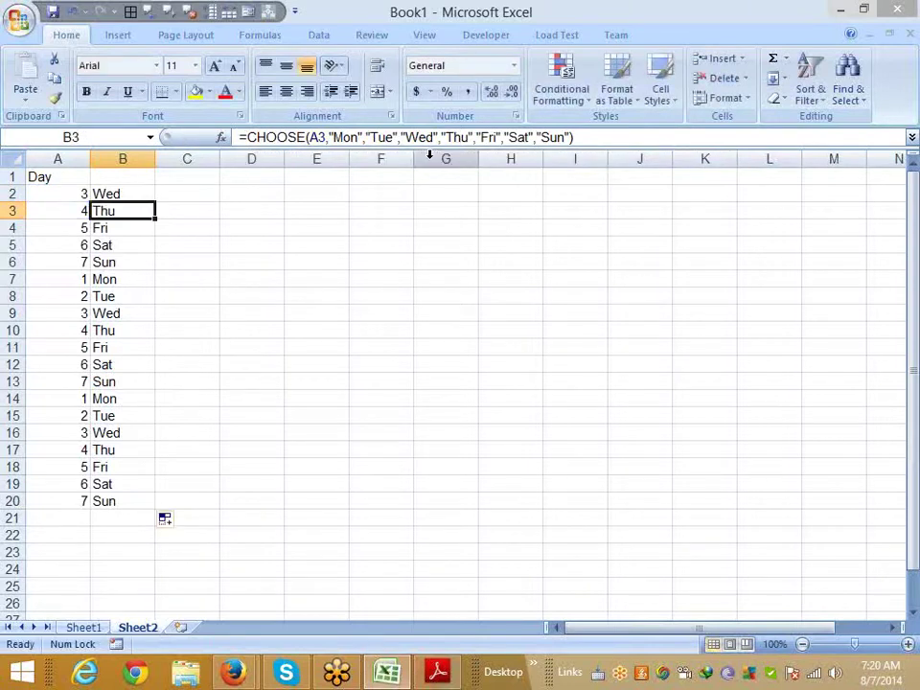
# Step: Browse the Math & Trig and Lookup & Reference function lists, then insert blank Sheet3
pyautogui.press('Down')
pyautogui.press('Down')
pyautogui.press('Down')
pyautogui.press('Down')
pyautogui.press('Down')
pyautogui.press('Down')
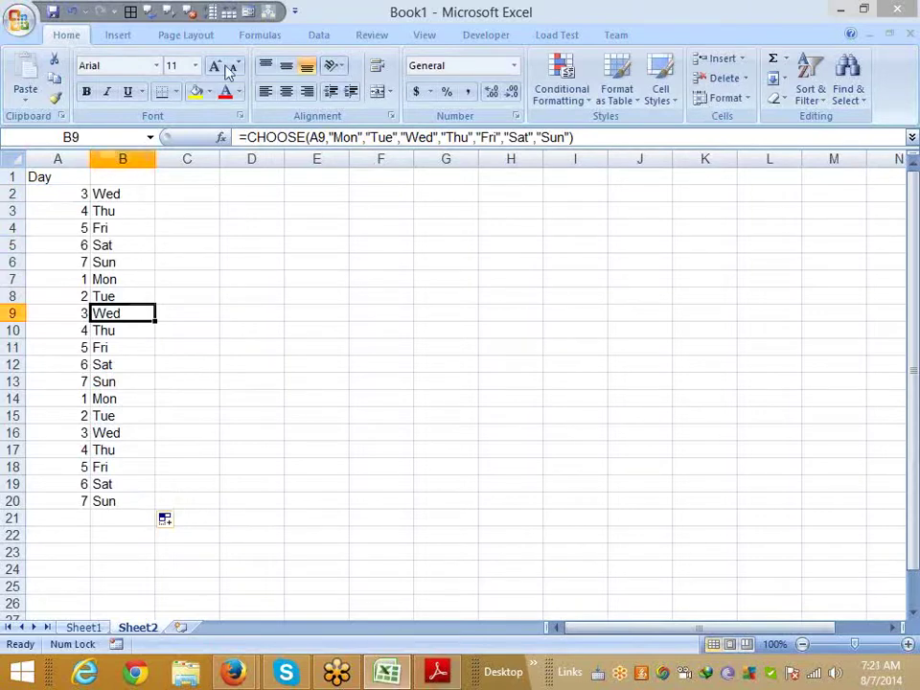
pyautogui.click(259, 36)
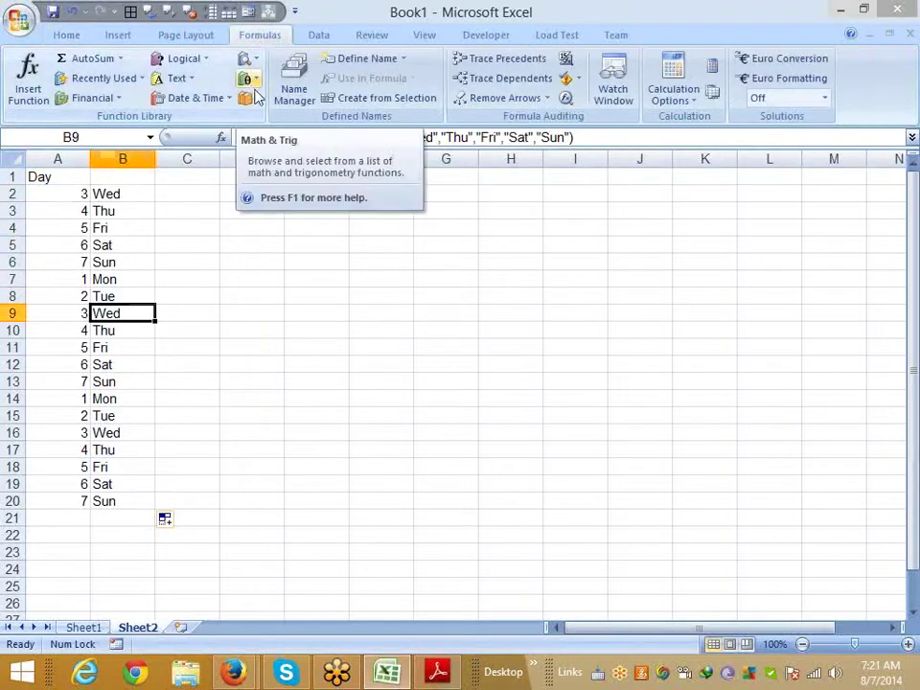
pyautogui.click(250, 80)
pyautogui.click(255, 61)
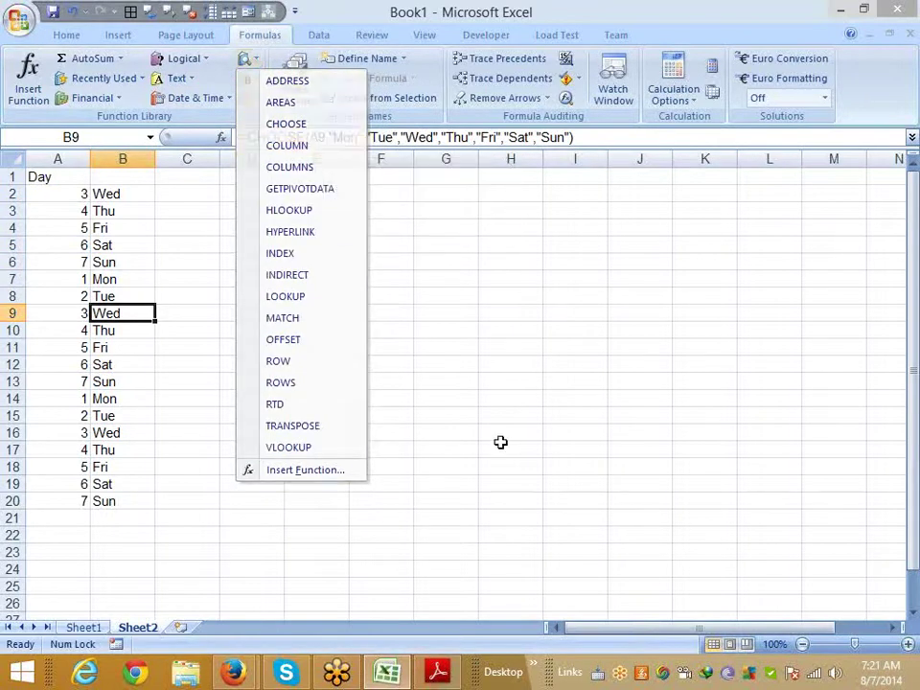
pyautogui.click(204, 640)
pyautogui.click(190, 632)
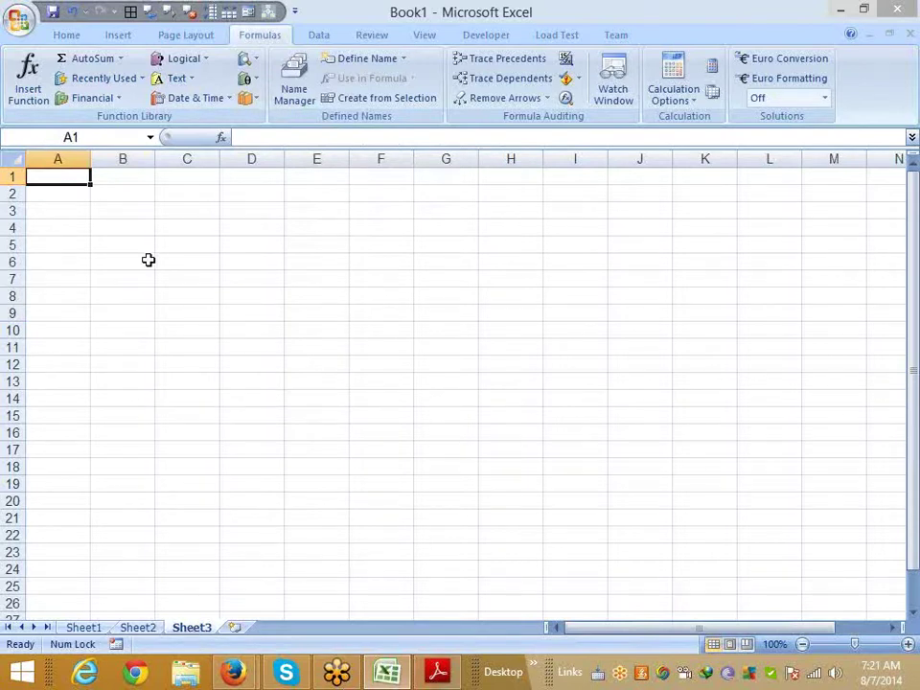
# Step: Enter =ROW() in B1, then change it to =ROW(E14) so it returns 14
pyautogui.press('Right')
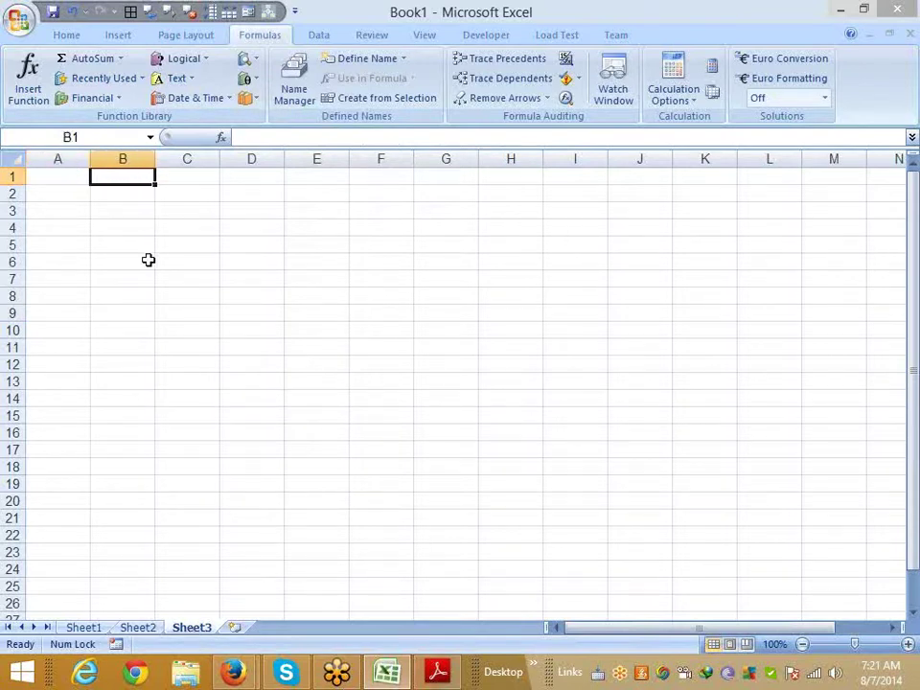
pyautogui.write('ro')
pyautogui.press('BackSpace')
pyautogui.press('BackSpace')
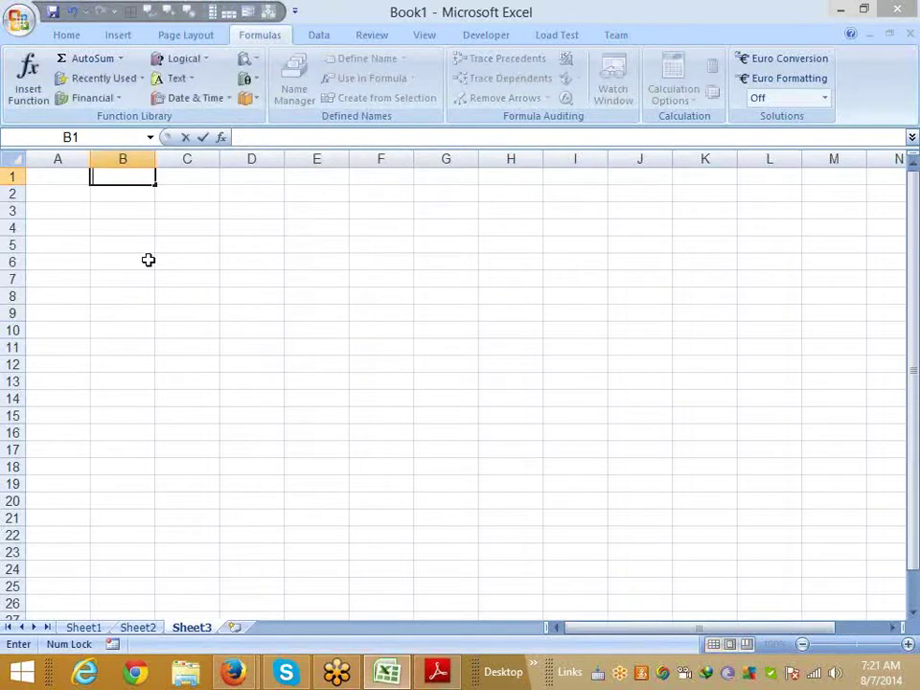
pyautogui.write('=row')
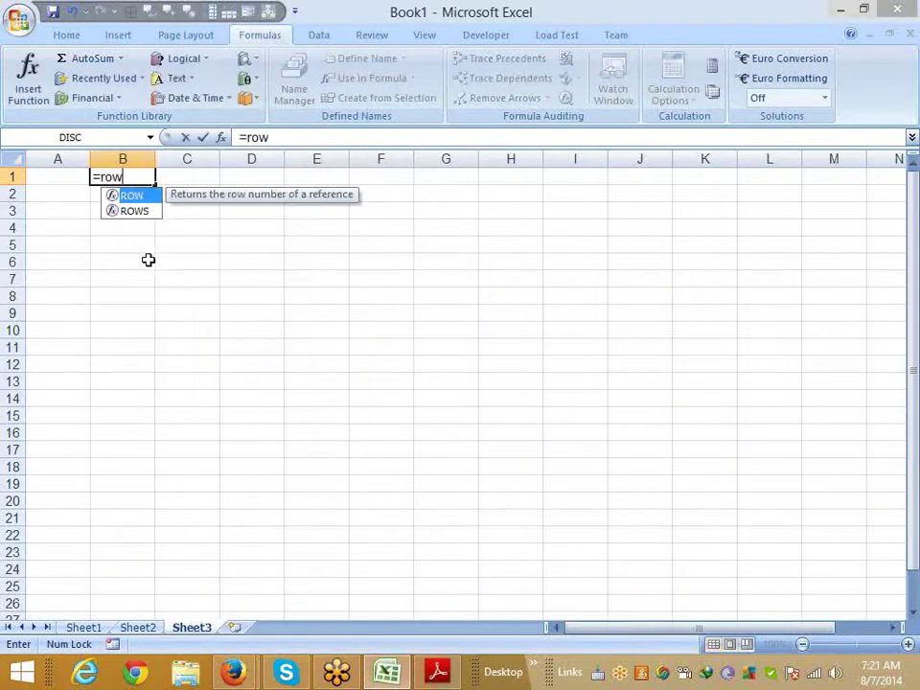
pyautogui.press('Tab')
pyautogui.write(')')
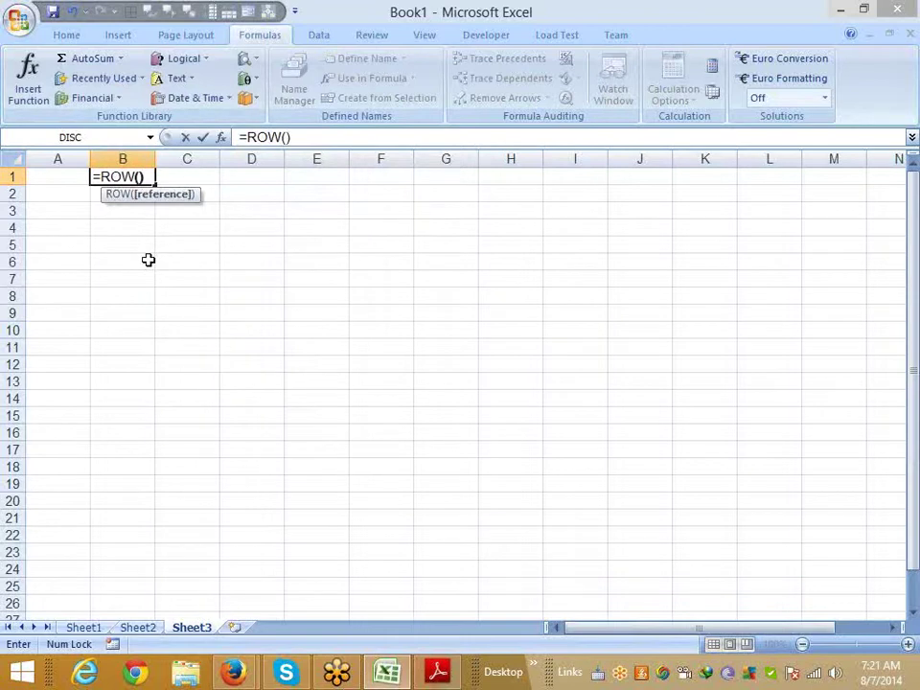
pyautogui.press('Return')
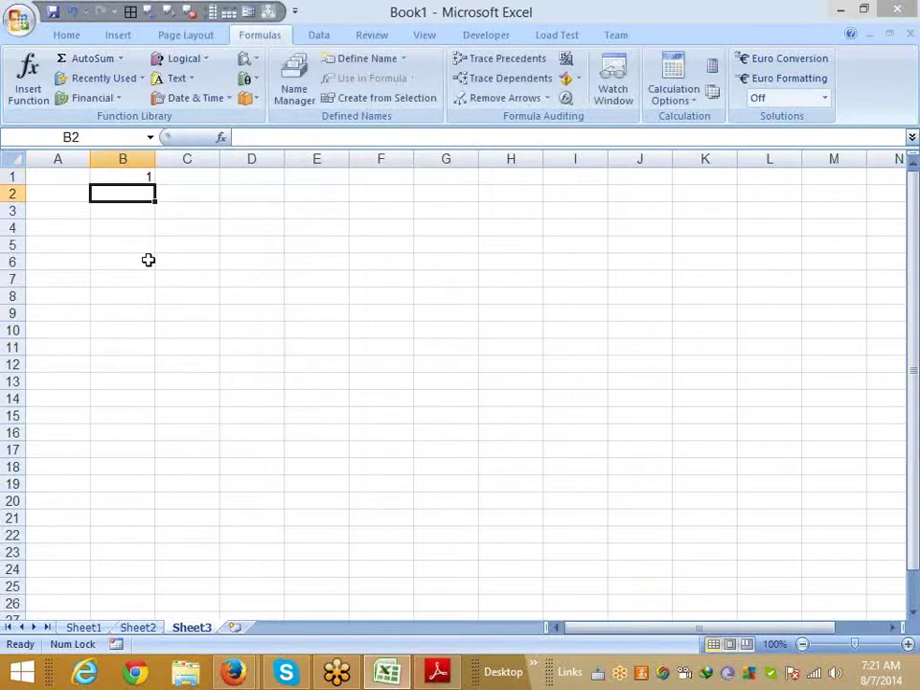
pyautogui.press('Up')
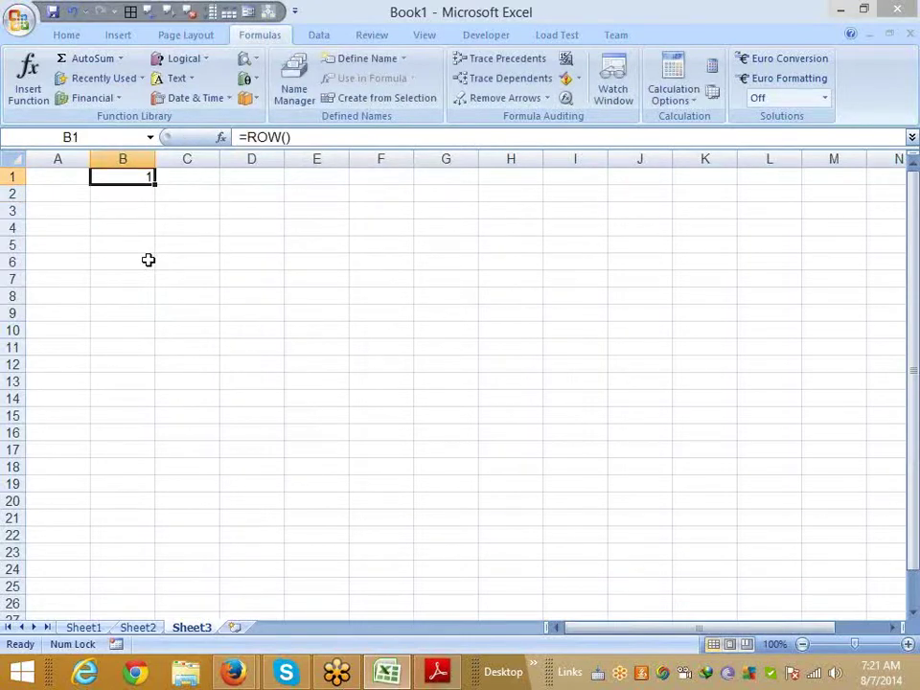
pyautogui.click(276, 137)
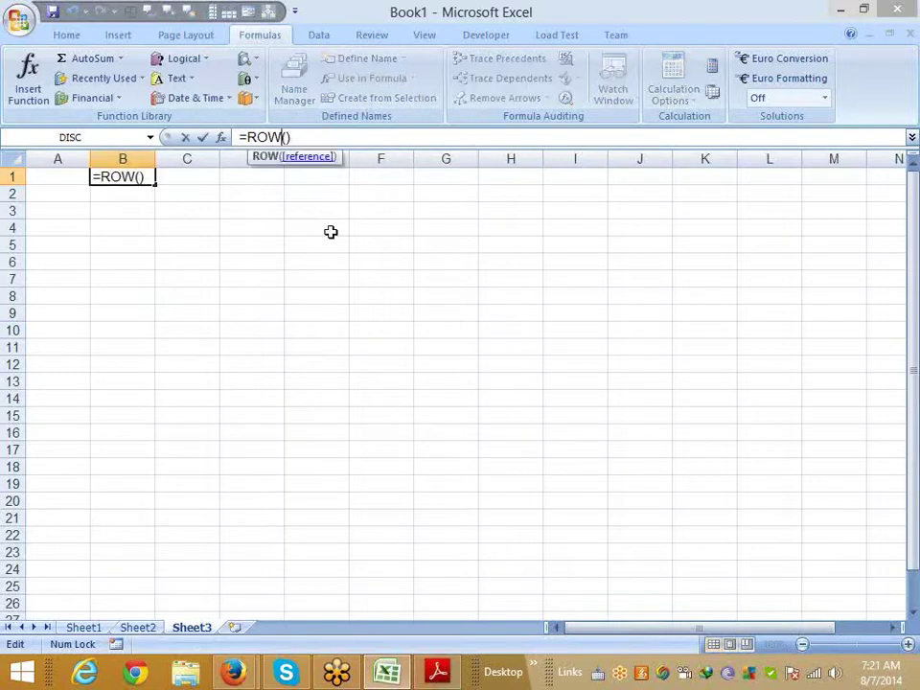
pyautogui.click(286, 137)
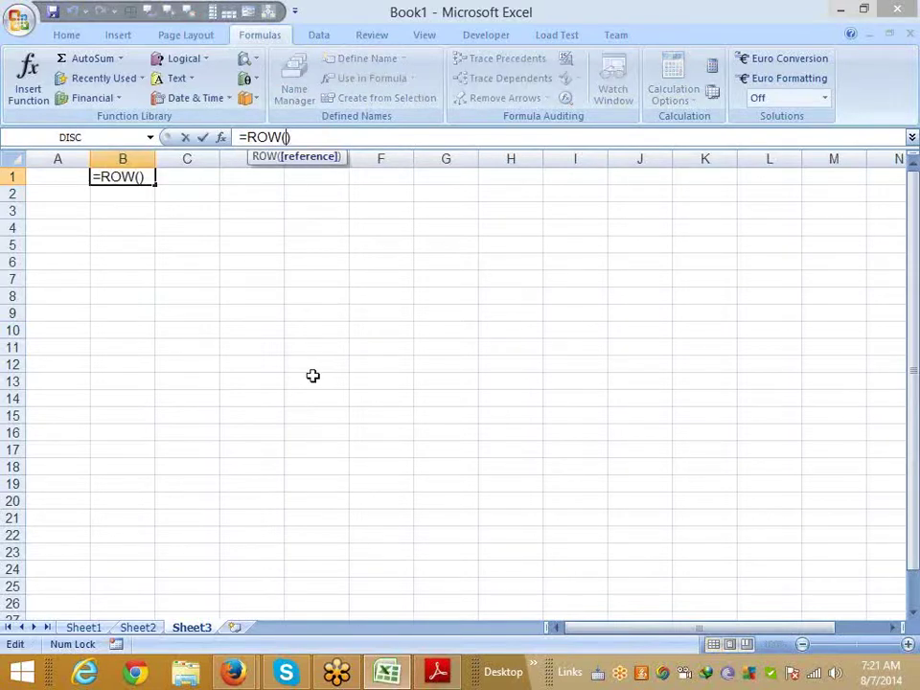
pyautogui.click(296, 400)
pyautogui.press('Return')
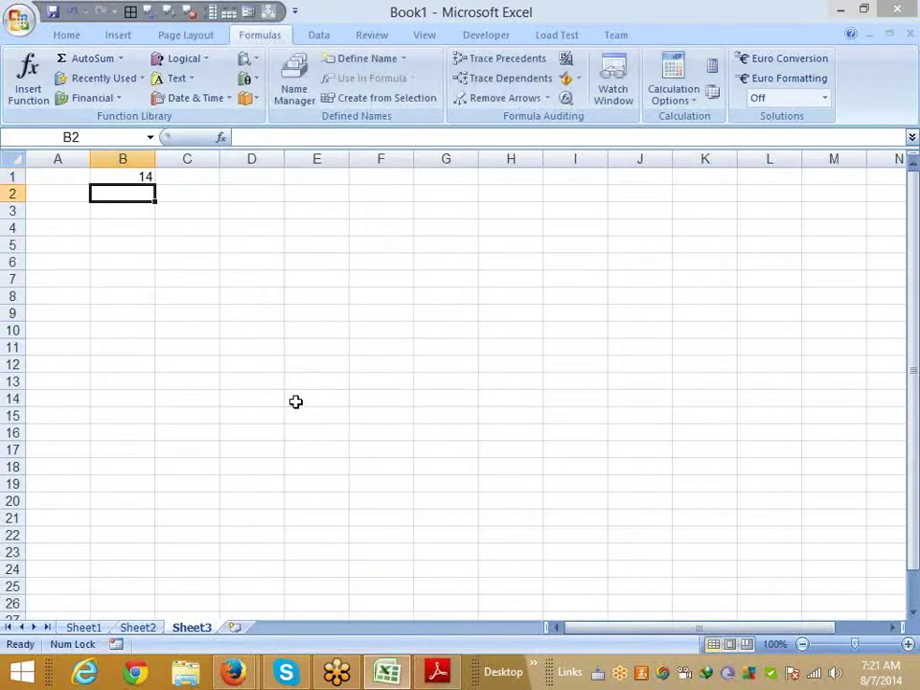
pyautogui.press('Up')
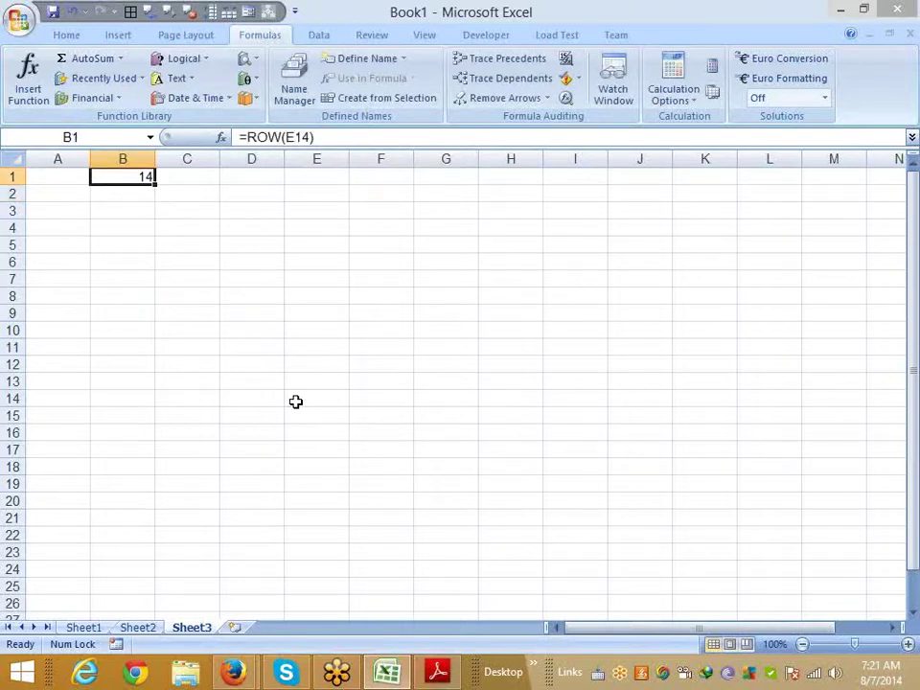
# Step: Enter =COLUMN() in C1 returning 3, then start editing it to reference E9
pyautogui.press('Right')
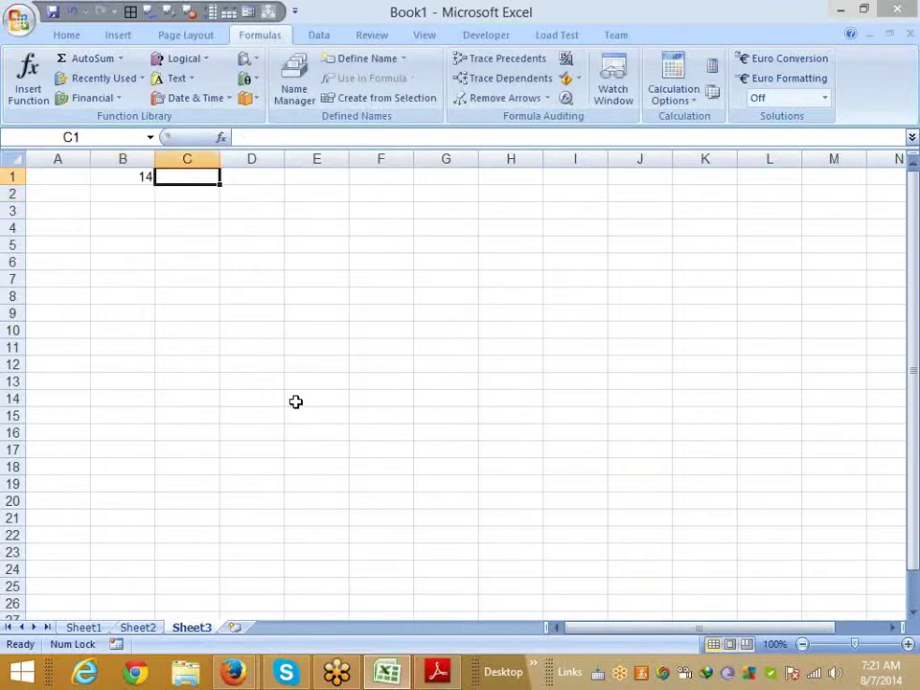
pyautogui.write('=co')
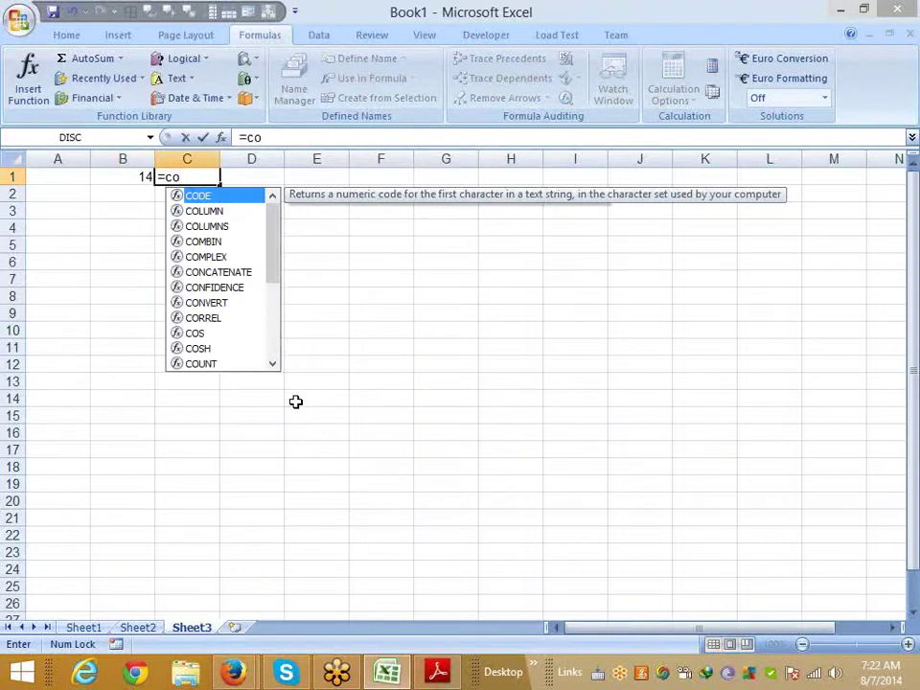
pyautogui.press('Down')
pyautogui.press('Tab')
pyautogui.write(')')
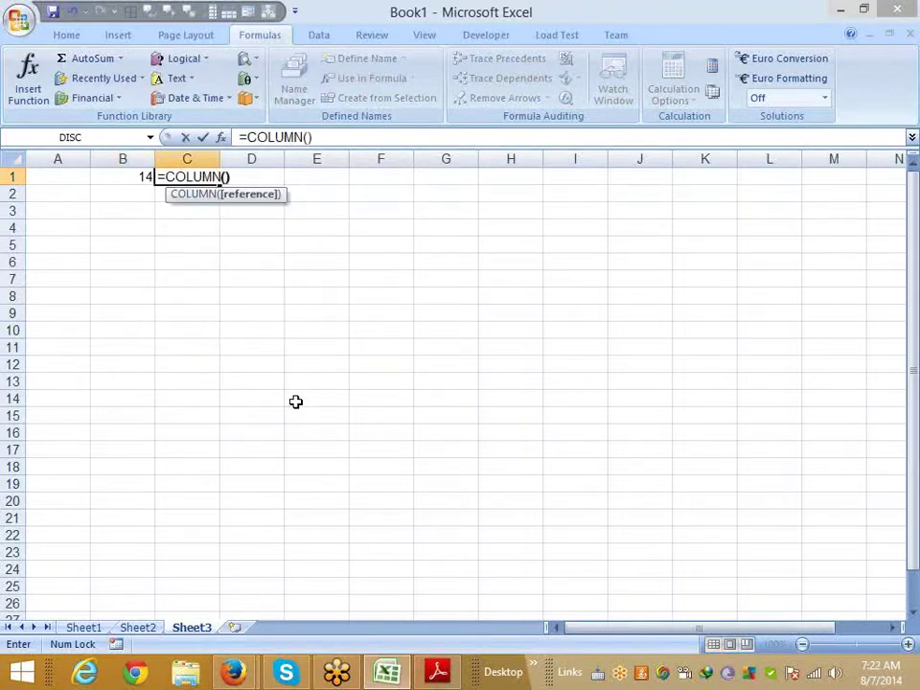
pyautogui.press('Return')
pyautogui.press('Up')
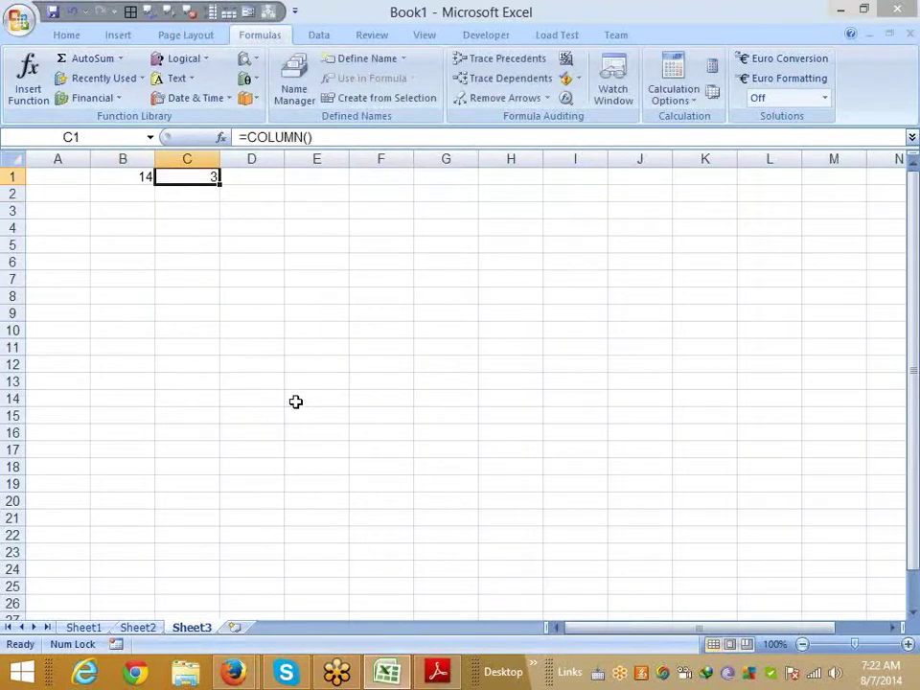
pyautogui.press('F2')
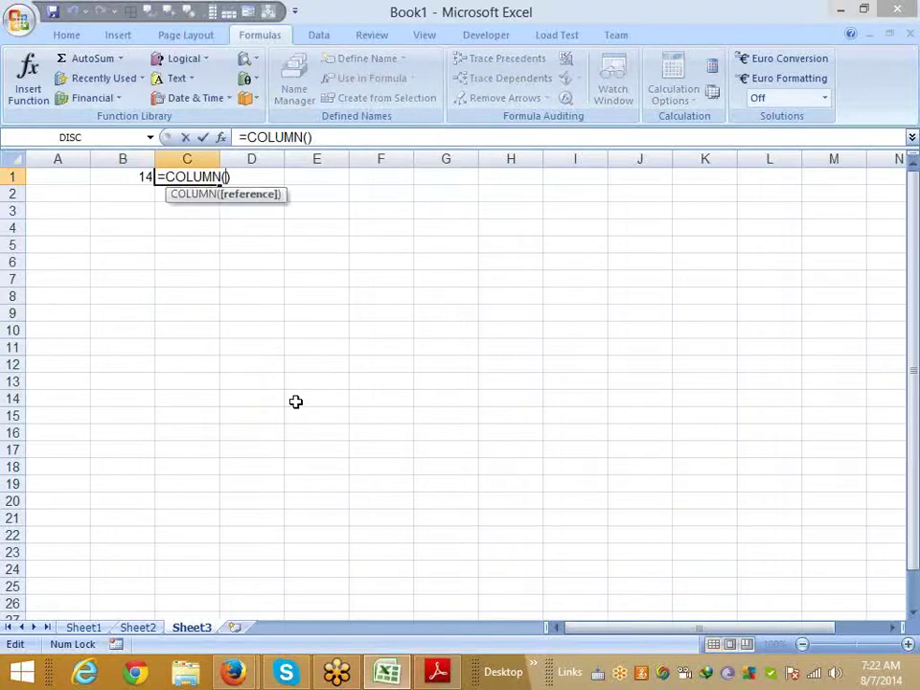
pyautogui.click(302, 318)
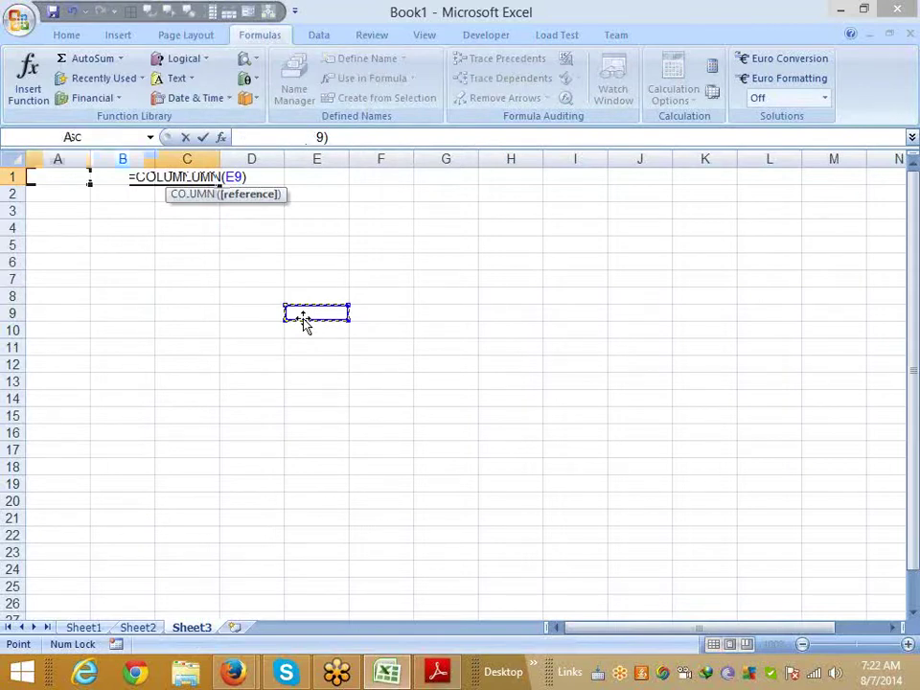
# Step: Enter 1 and 2 in A1:A2 and extend the series down to 22 in A22
pyautogui.write('1')
pyautogui.press('Return')
pyautogui.write('2')
pyautogui.press('Return')
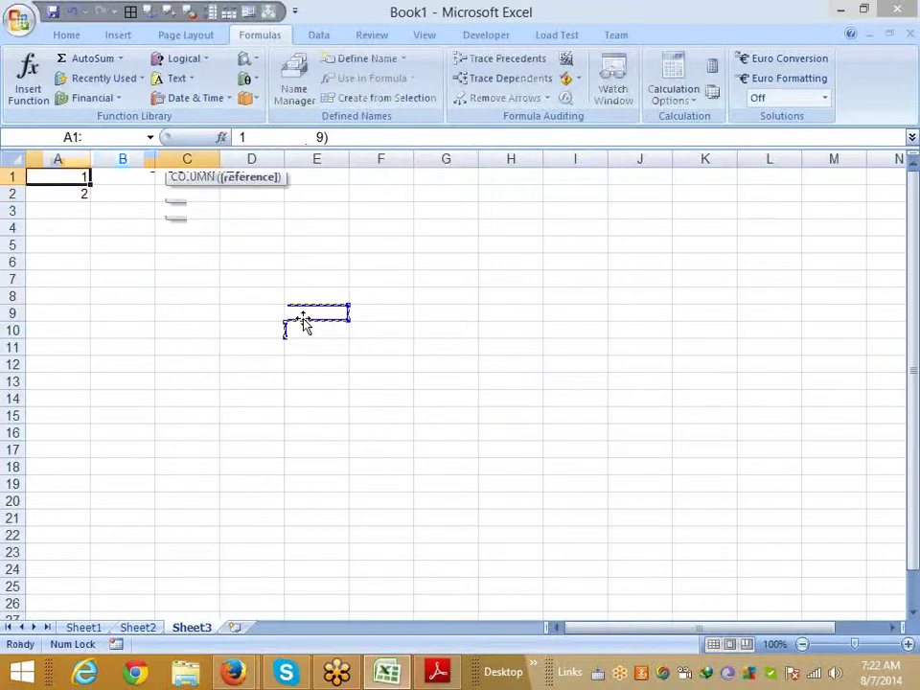
pyautogui.hotkey('shift', 'Down')
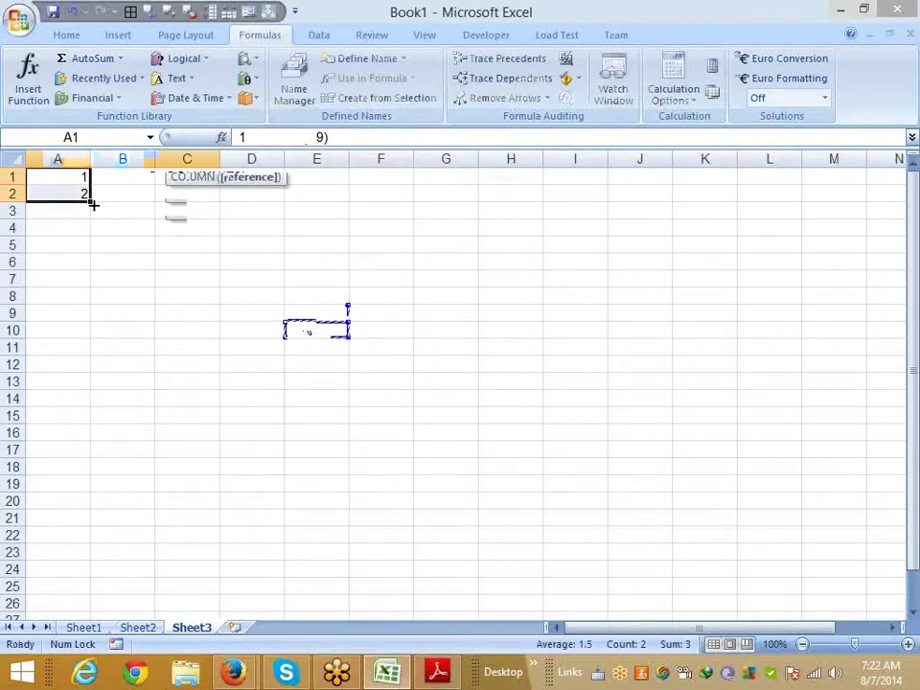
pyautogui.moveTo(90, 201)
pyautogui.mouseDown()
pyautogui.moveTo(127, 547)
pyautogui.moveTo(127, 539)
pyautogui.mouseUp()
# Step: Delete rows 6–12 and select the remaining numbers in A1:A15
pyautogui.click(63, 382)
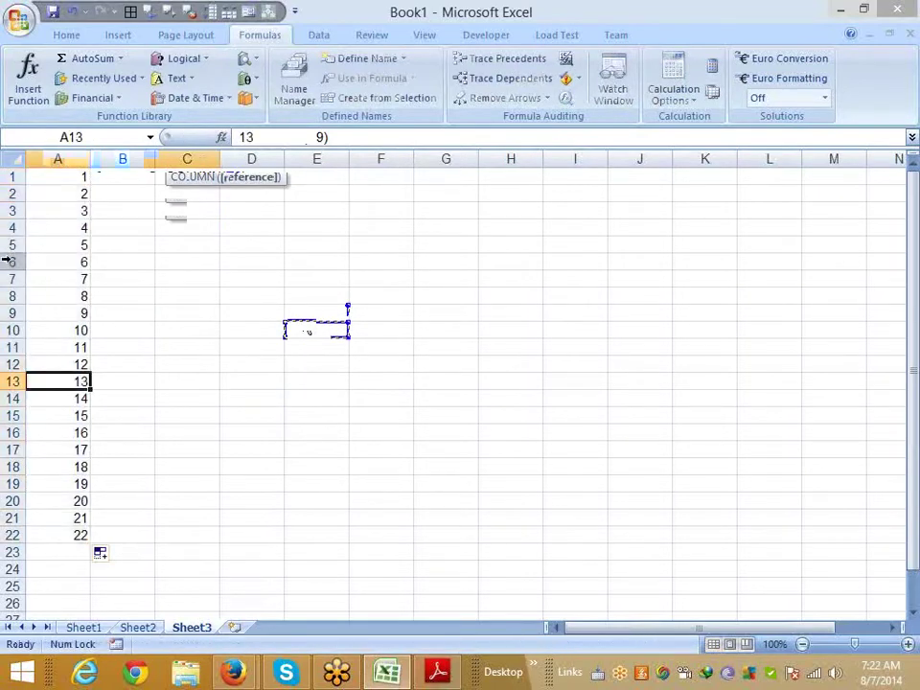
pyautogui.moveTo(9, 262); pyautogui.dragTo(21, 360)
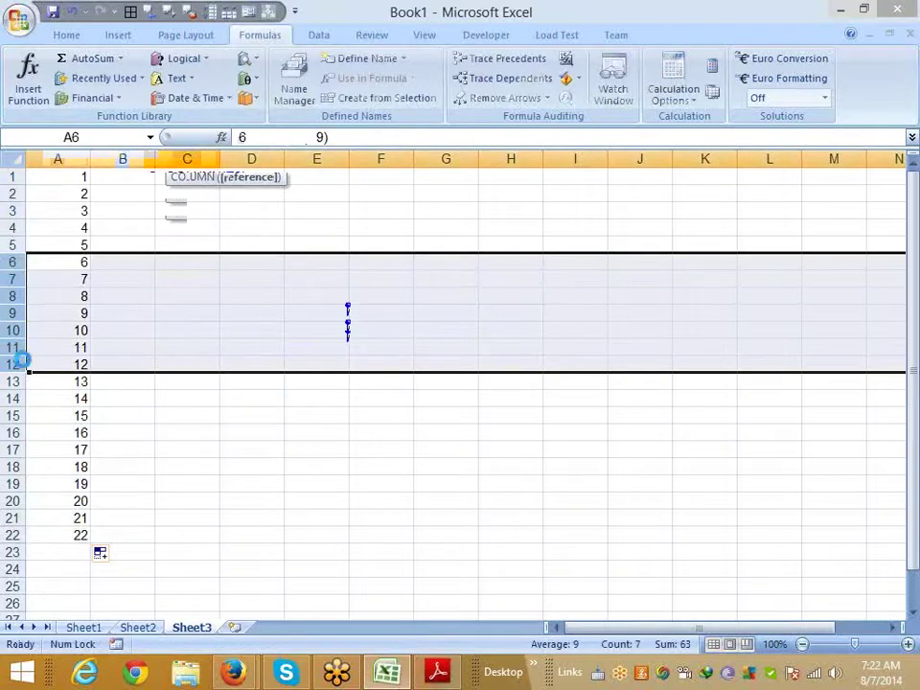
pyautogui.hotkey('ctrl', '-')
pyautogui.moveTo(85, 415); pyautogui.dragTo(85, 179)
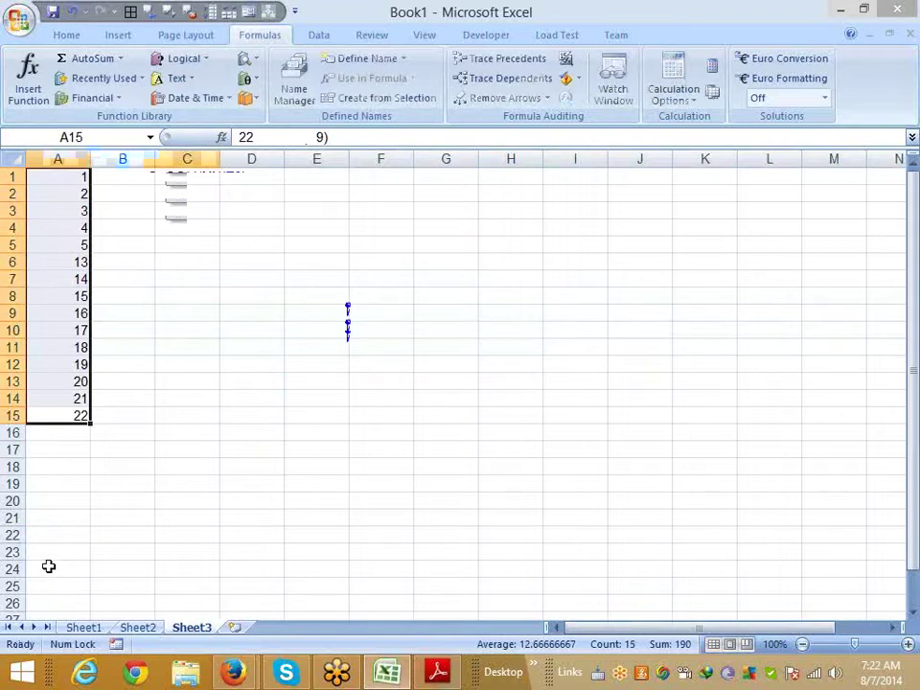
# Step: Clear A1:A15 and enter =ROW() in cell A1
pyautogui.press('Delete')
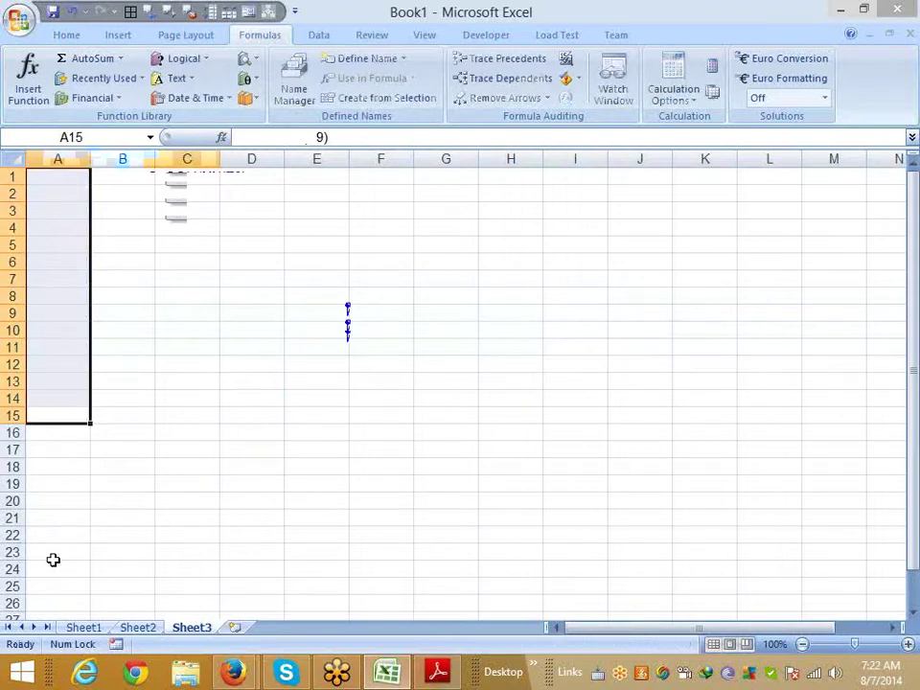
pyautogui.hotkey('ctrl', 'Home')
pyautogui.write('=')
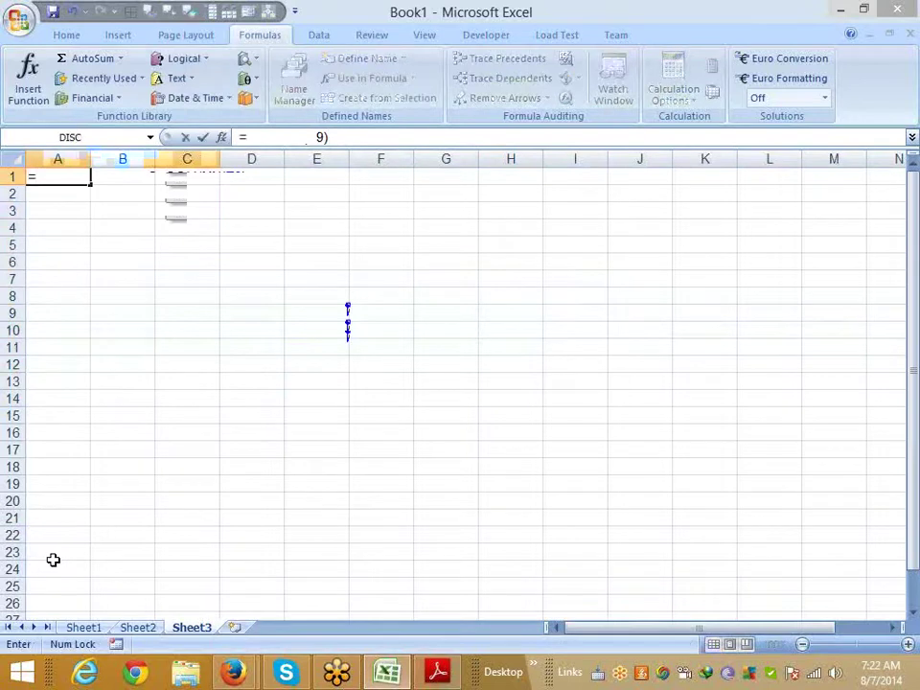
pyautogui.write('row')
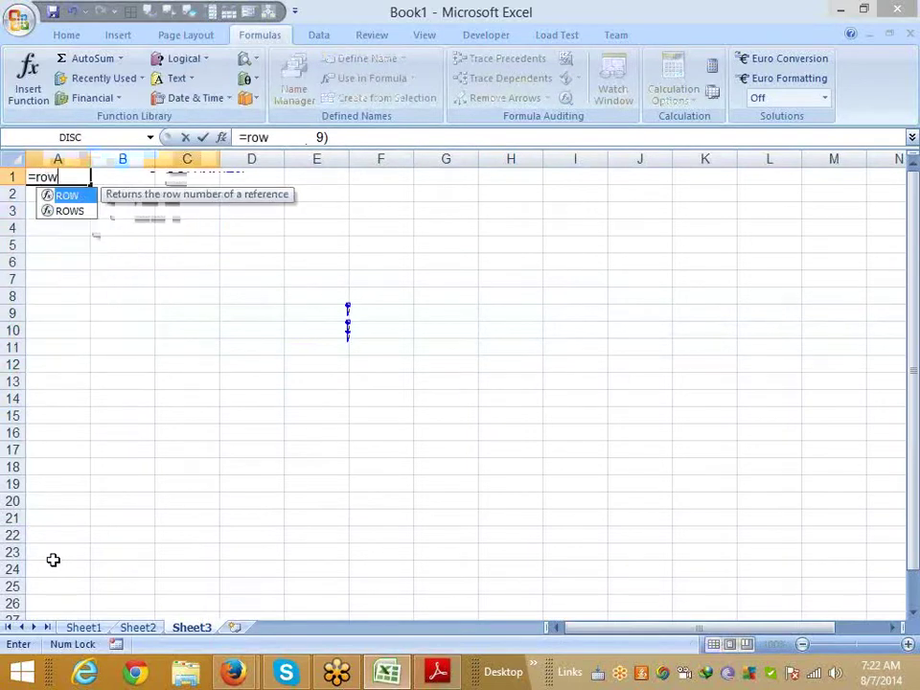
pyautogui.press('Return')
pyautogui.write(']')
pyautogui.press('Escape')
pyautogui.press('Up')
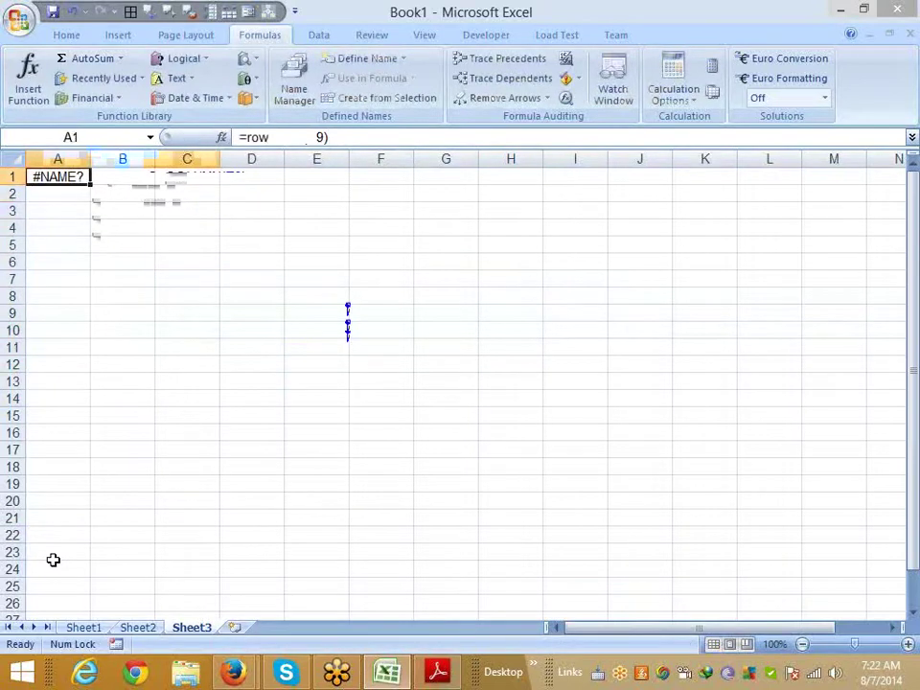
pyautogui.press('F2')
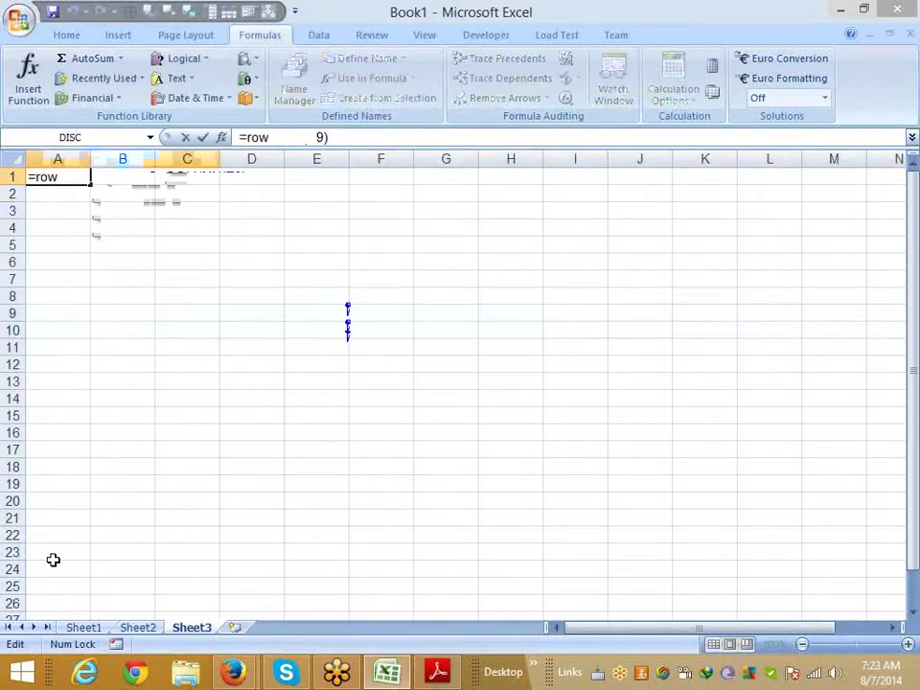
pyautogui.write('()')
pyautogui.press('Return')
pyautogui.press('Up')
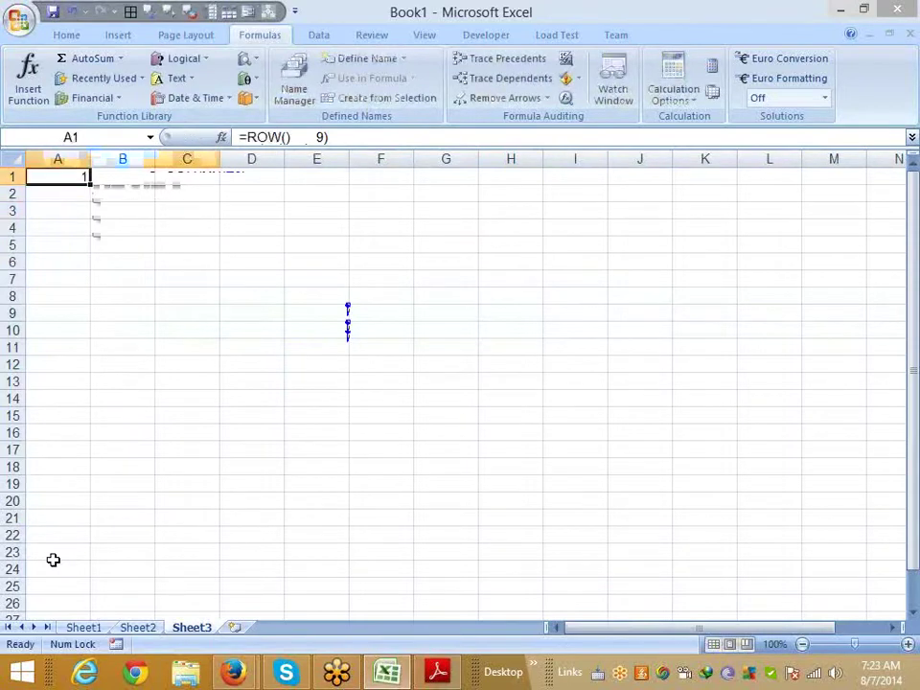
# Step: Fill the ROW formula down to A53, then select rows 10–17
pyautogui.scroll(-9, 53, 560)
pyautogui.scroll(-9, 53, 560)
pyautogui.hotkey('ctrl', 'd')
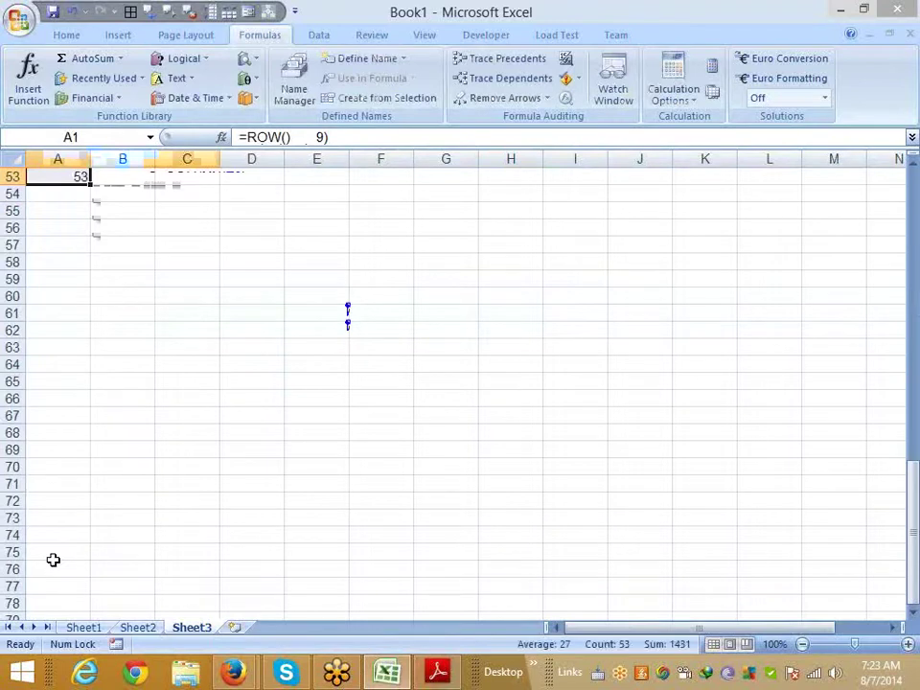
pyautogui.hotkey('ctrl', 'Home')
pyautogui.press('Down')
pyautogui.press('Down')
pyautogui.press('Down')
pyautogui.press('Down')
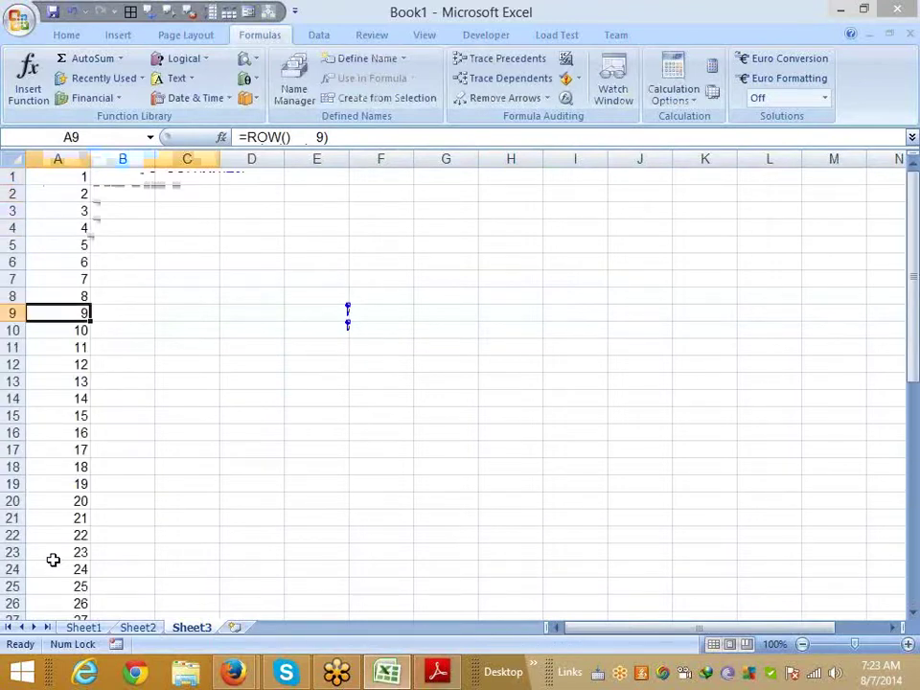
pyautogui.press('Down')
pyautogui.press('Down')
pyautogui.press('Down')
pyautogui.press('Down')
pyautogui.press('Down')
pyautogui.press('Up')
pyautogui.press('Up')
pyautogui.press('Up')
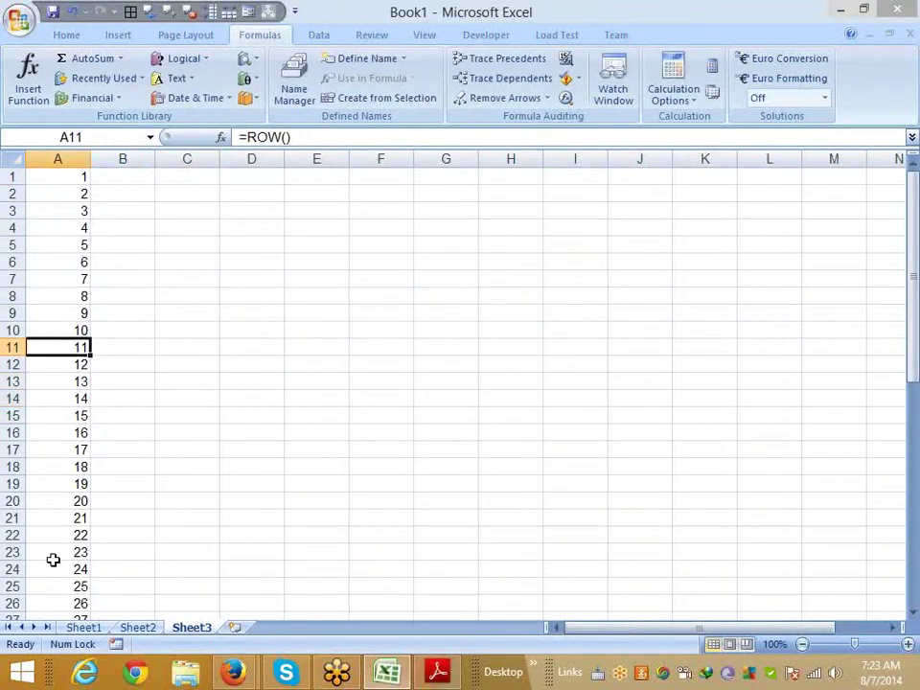
pyautogui.press('Up')
pyautogui.hotkey('shift', 'space')
pyautogui.hotkey('shift', 'Down')
pyautogui.hotkey('shift', 'Down')
pyautogui.hotkey('shift', 'Down')
pyautogui.hotkey('shift', 'Down')
pyautogui.hotkey('shift', 'Down')
pyautogui.hotkey('shift', 'Down')
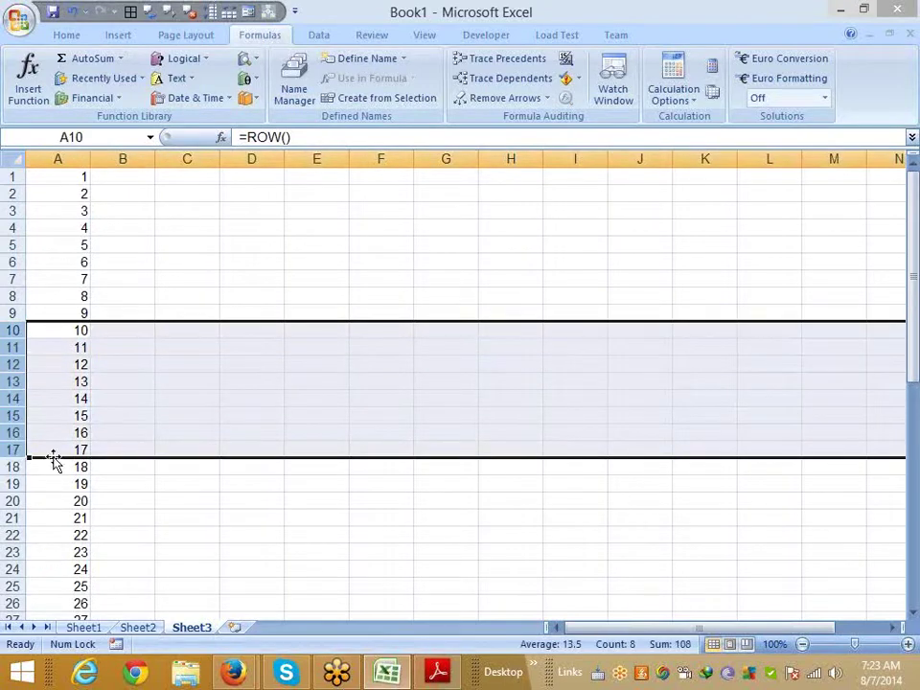
# Step: Delete rows 7–17, then check column A's values from A4 and select A1 down to A34
pyautogui.moveTo(85, 280); pyautogui.dragTo(83, 426)
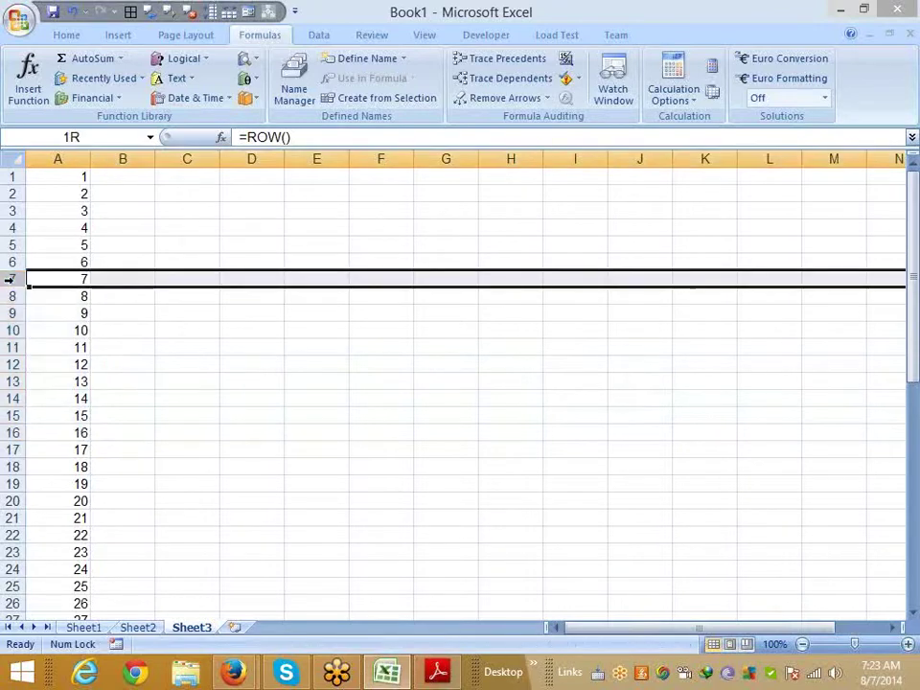
pyautogui.moveTo(13, 278); pyautogui.dragTo(12, 451)
pyautogui.rightClick(12, 381)
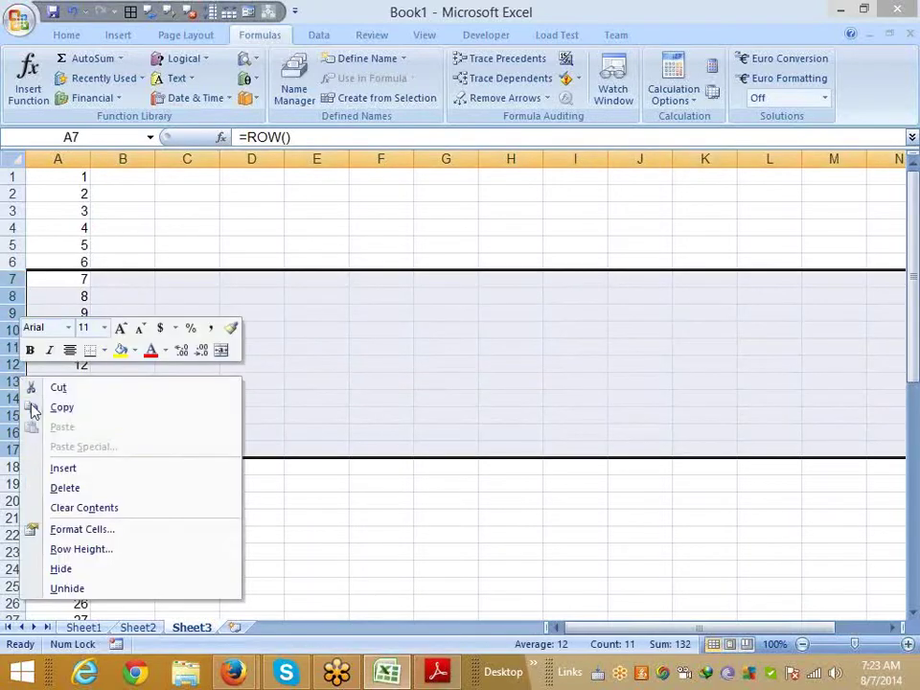
pyautogui.click(59, 490)
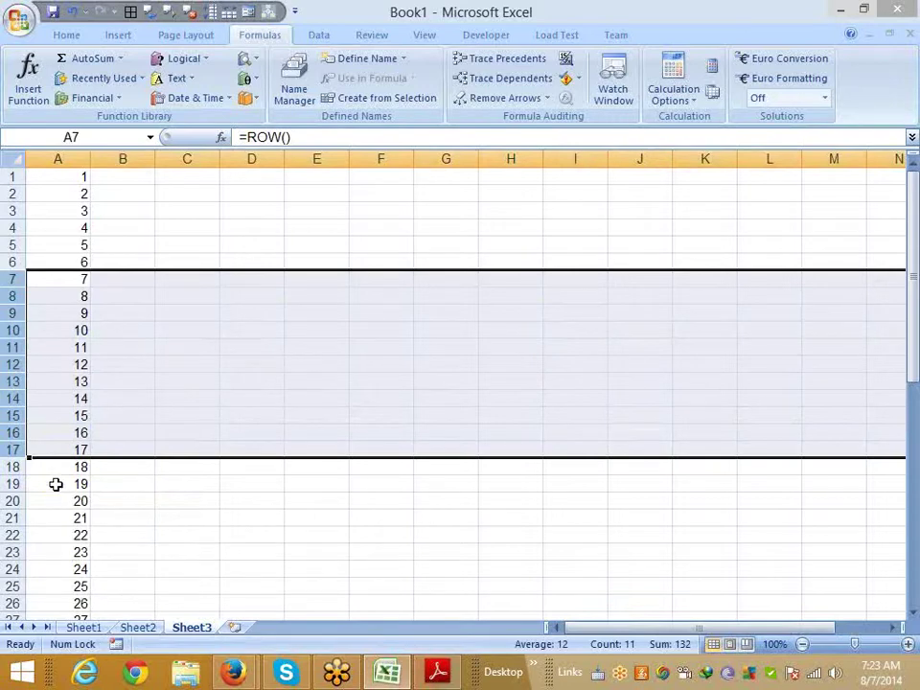
pyautogui.click(72, 229)
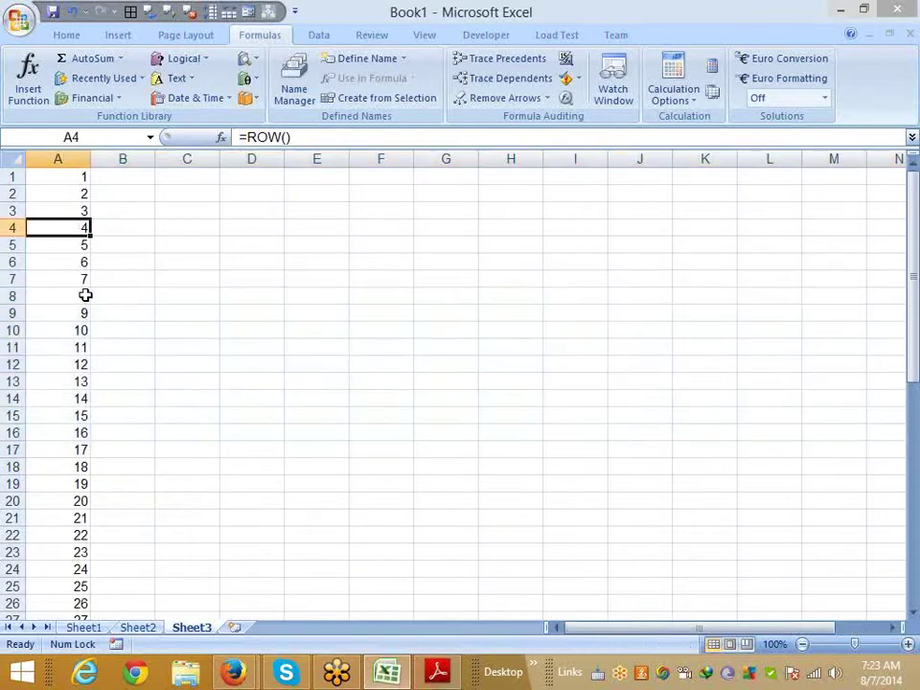
pyautogui.scroll(-9, 83, 469)
pyautogui.scroll(5, 82, 470)
pyautogui.scroll(4, 82, 469)
pyautogui.click(83, 177)
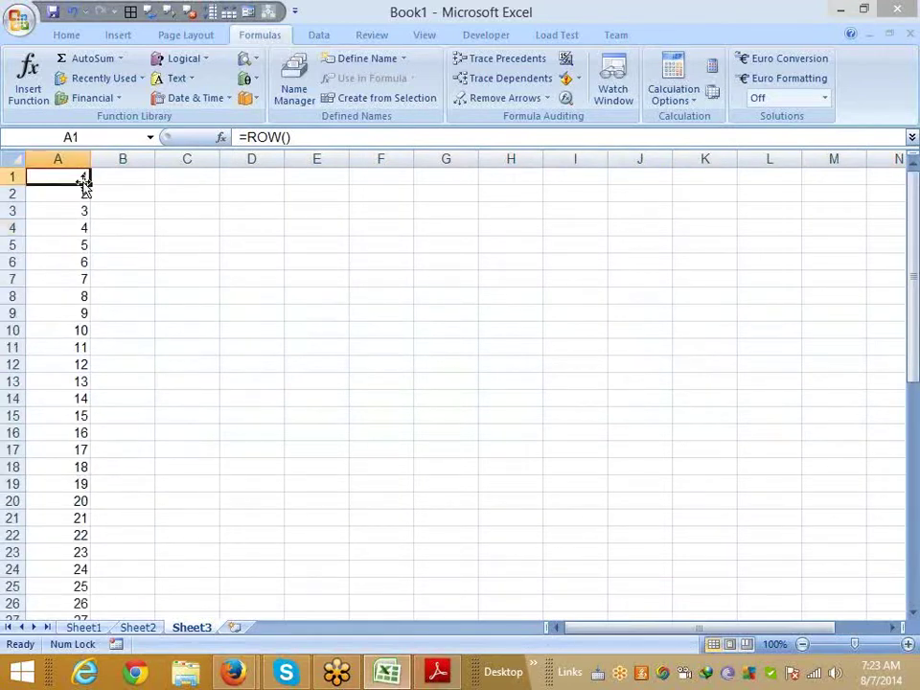
pyautogui.hotkey('ctrl', 'shift', 'Down')
# Step: Clear the numbers from column A and type the heading 'Sr' in cell C7
pyautogui.press('Delete')
pyautogui.press('Right')
pyautogui.press('Right')
pyautogui.press('Down')
pyautogui.press('Down')
pyautogui.press('Down')
pyautogui.press('Down')
pyautogui.press('Down')
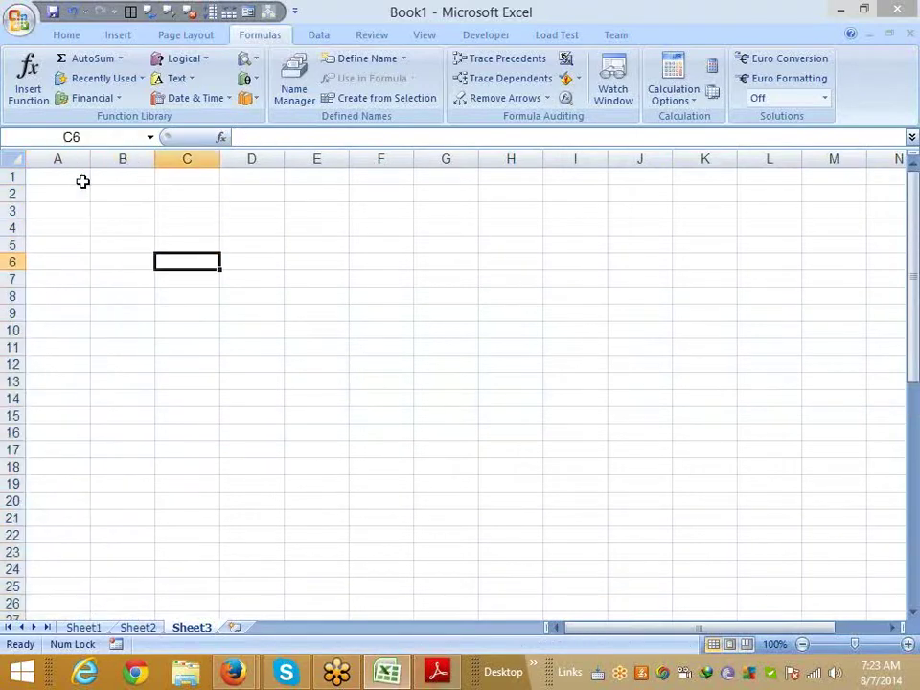
pyautogui.press('Down')
pyautogui.write('S')
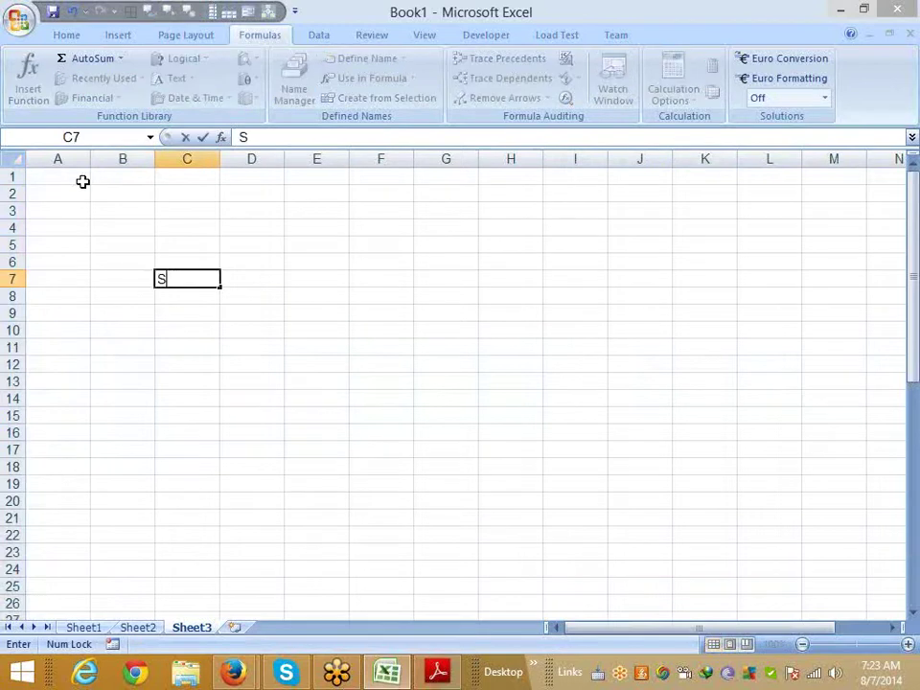
pyautogui.write('r')
pyautogui.press('Return')
# Step: Enter the formula =ROW()-7 in cell C8
pyautogui.write('=')
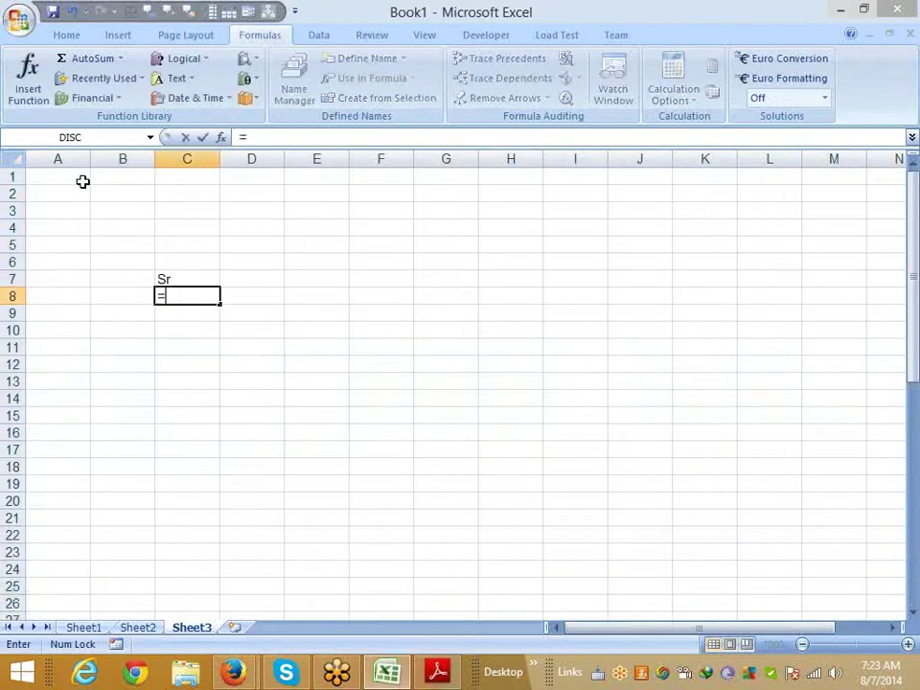
pyautogui.write('row')
pyautogui.press('Tab')
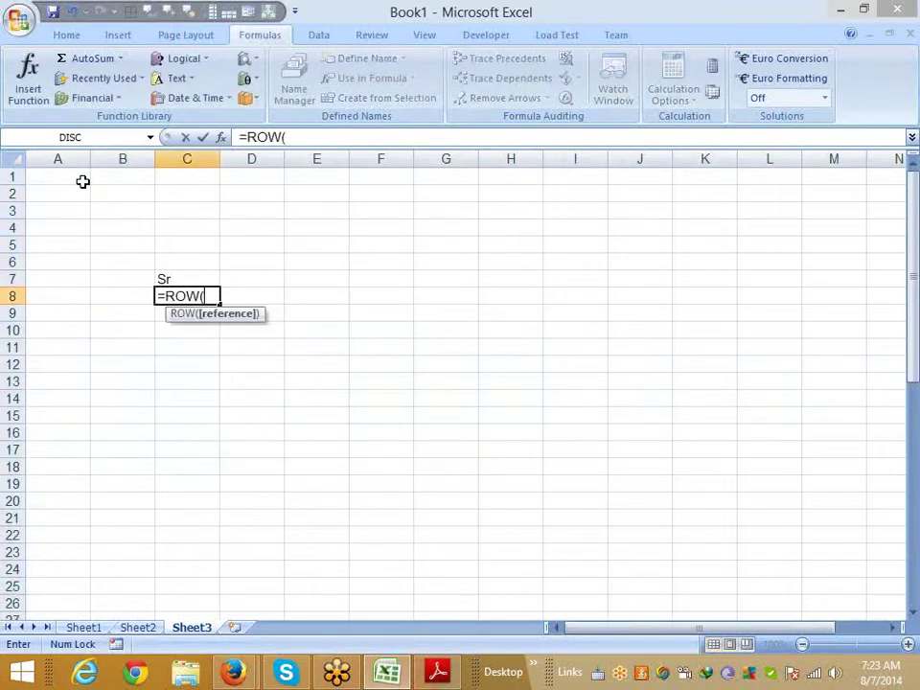
pyautogui.write(')')
pyautogui.click(299, 137)
pyautogui.write('-')
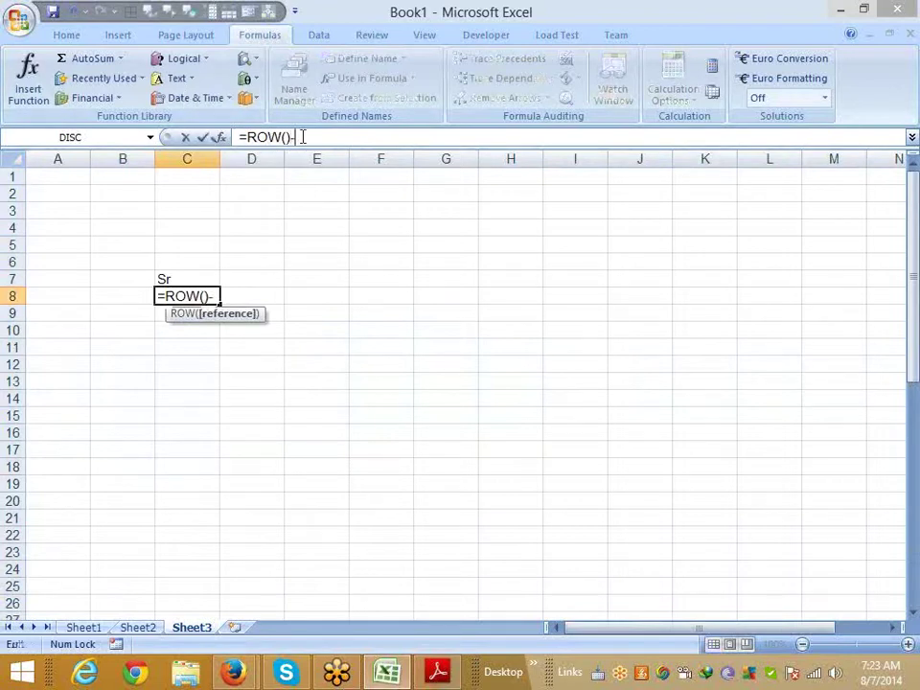
pyautogui.write('7')
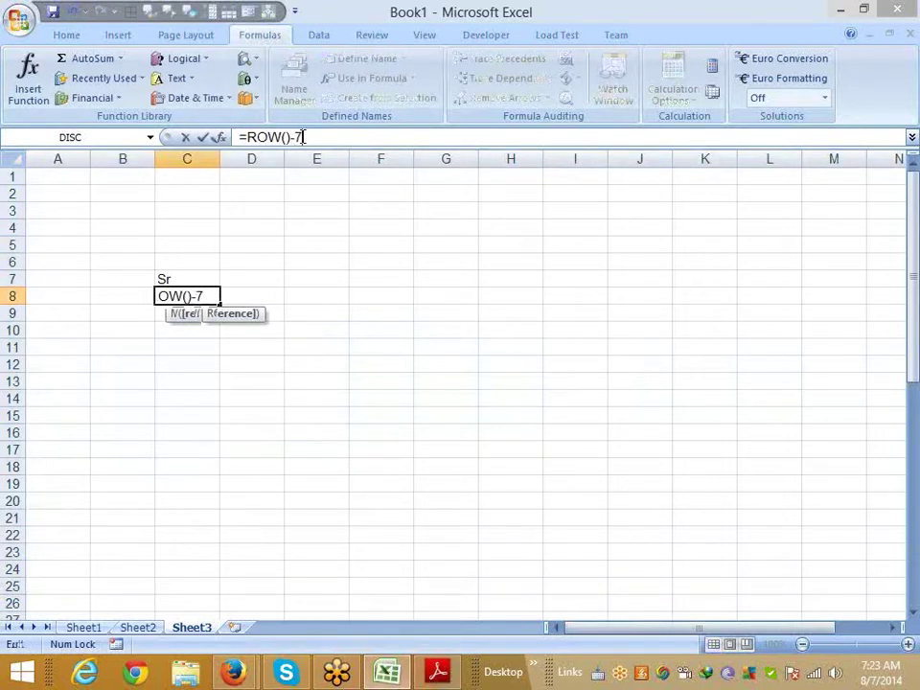
pyautogui.press('Return')
# Step: Fill the ROW()-7 formula down C8:C34 so it counts 1 to 27
pyautogui.press('Up')
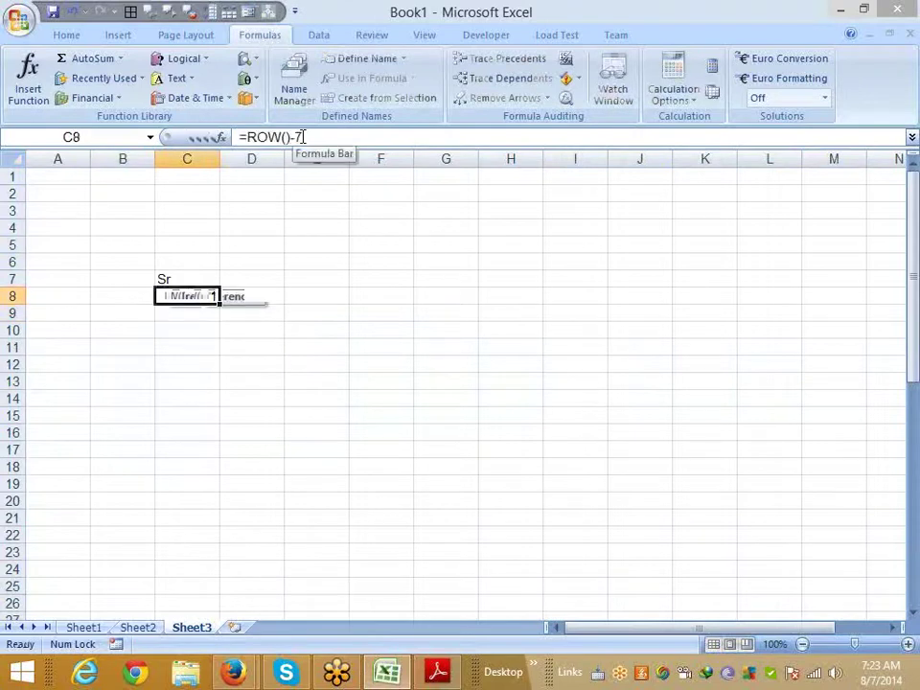
pyautogui.moveTo(219, 304); pyautogui.dragTo(220, 304)
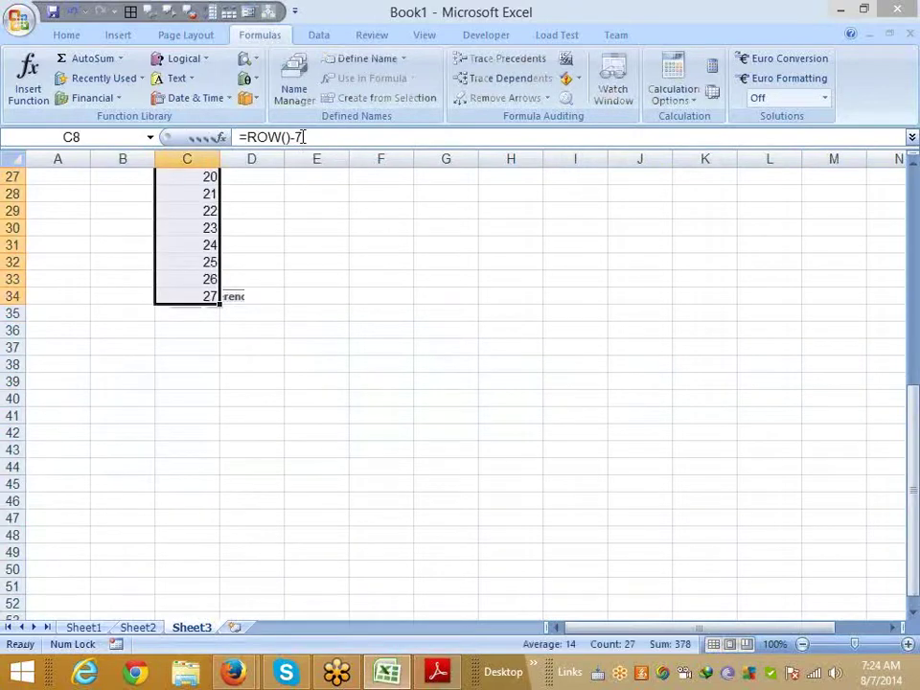
pyautogui.hotkey('ctrl', 'Up')
pyautogui.press('Down')
pyautogui.hotkey('ctrl', 'Down')
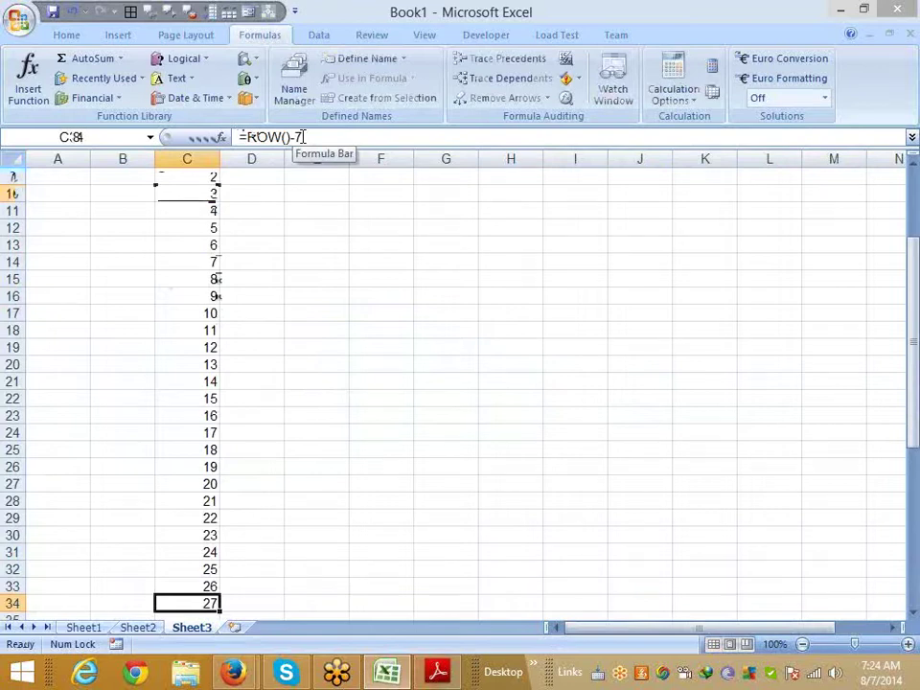
# Step: Go to cell B1 and enter =COLUMN() there
pyautogui.press('Down')
pyautogui.press('Down')
pyautogui.press('Down')
pyautogui.press('Up')
pyautogui.press('Up')
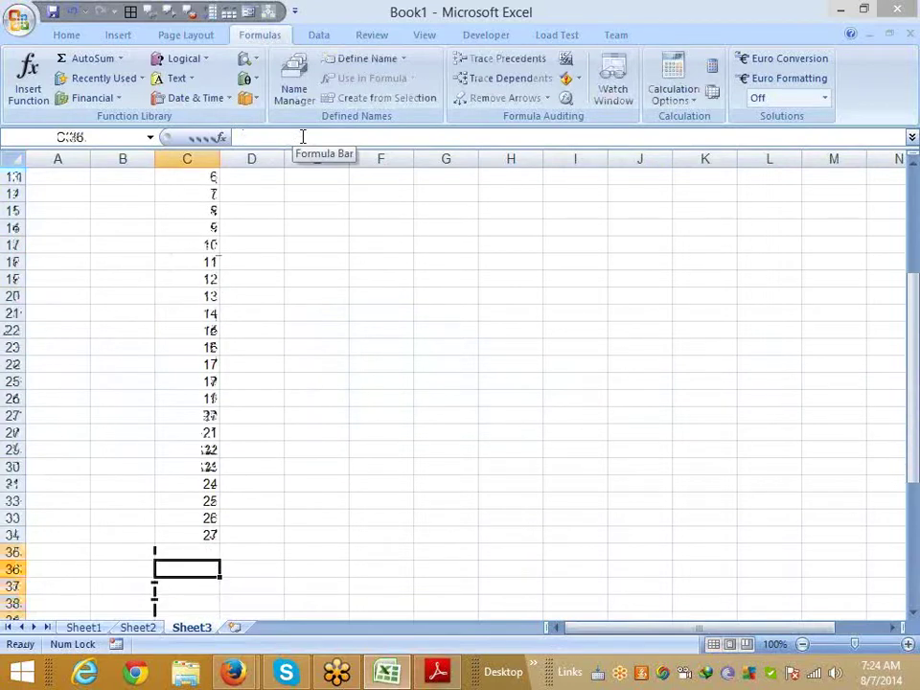
pyautogui.press('Up')
pyautogui.press('Up')
pyautogui.press('Up')
pyautogui.hotkey('ctrl', 'Up')
pyautogui.press('Up')
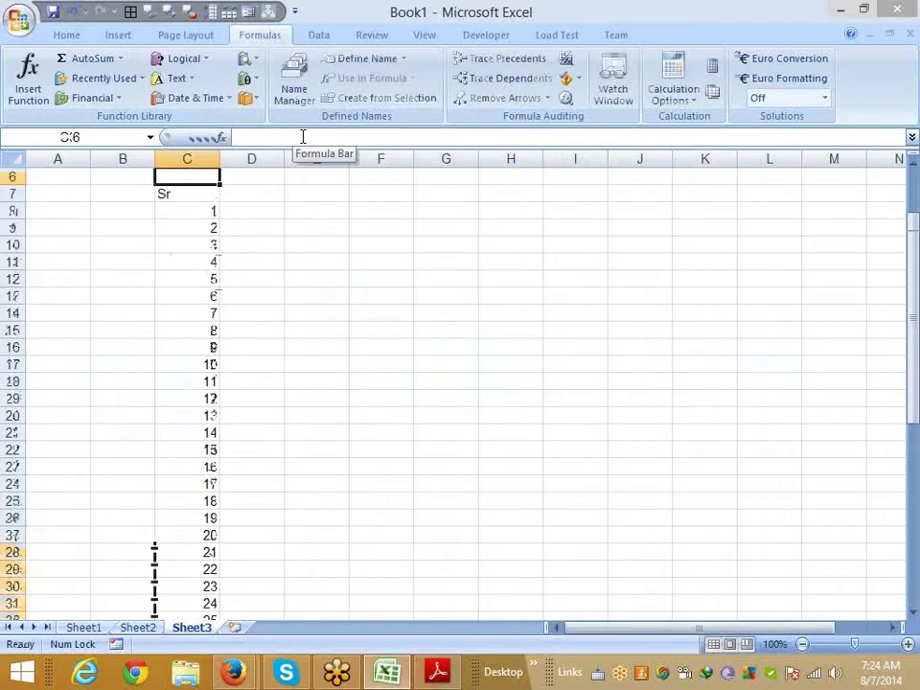
pyautogui.press('Up')
pyautogui.press('Up')
pyautogui.press('Up')
pyautogui.press('Up')
pyautogui.press('Up')
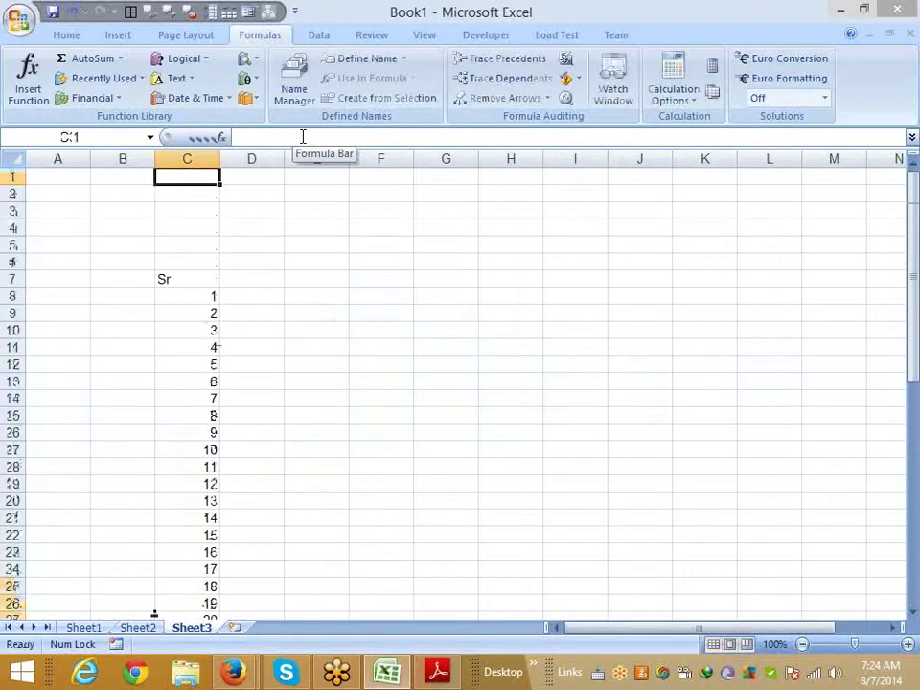
pyautogui.press('Left')
pyautogui.hotkey('shift', 'Right')
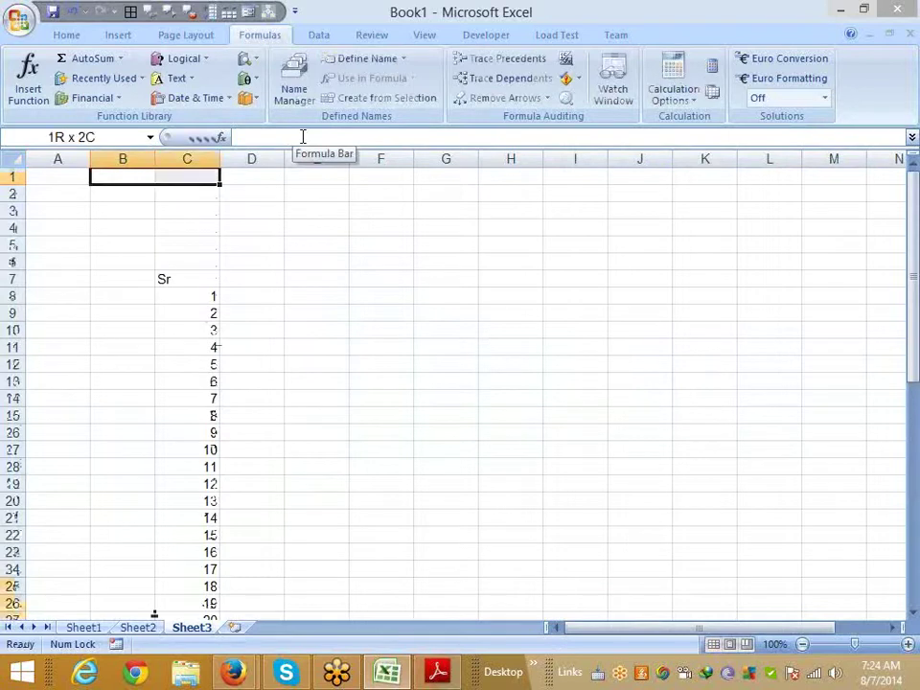
pyautogui.press('Left')
pyautogui.press('Right')
pyautogui.write('=')
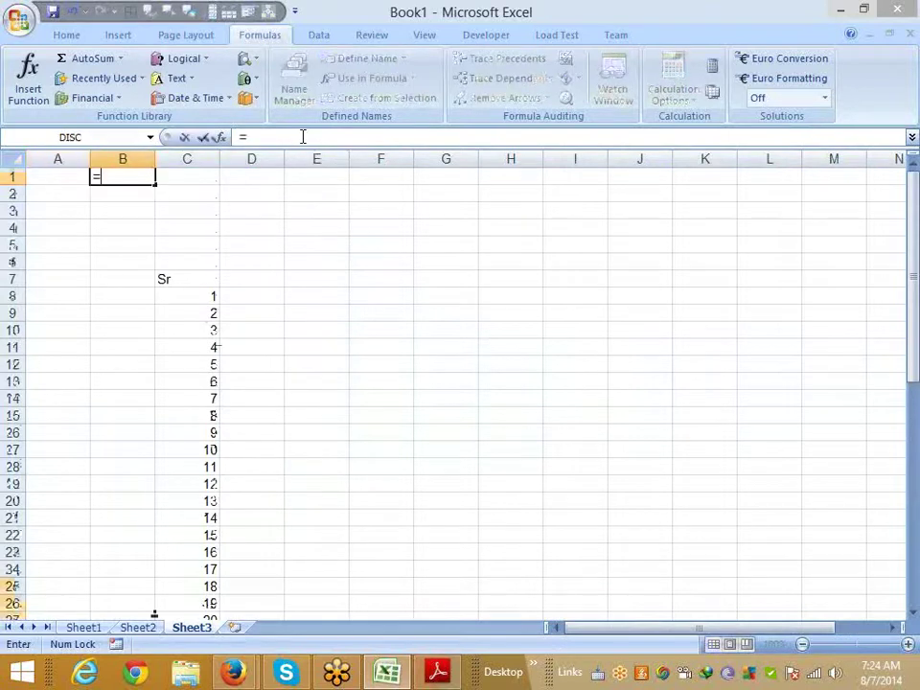
pyautogui.write('co')
pyautogui.press('Down')
pyautogui.press('Tab')
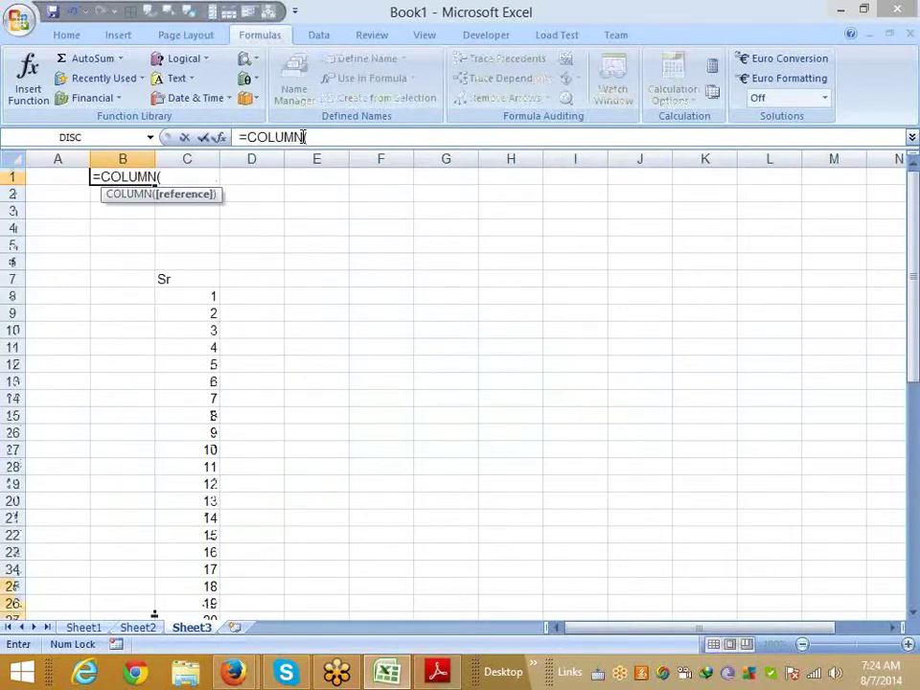
pyautogui.write(')')
pyautogui.press('Return')
# Step: Change B1 to =COLUMN()-1 and paste it across C1:I1, numbering 1 to 8
pyautogui.press('Up')
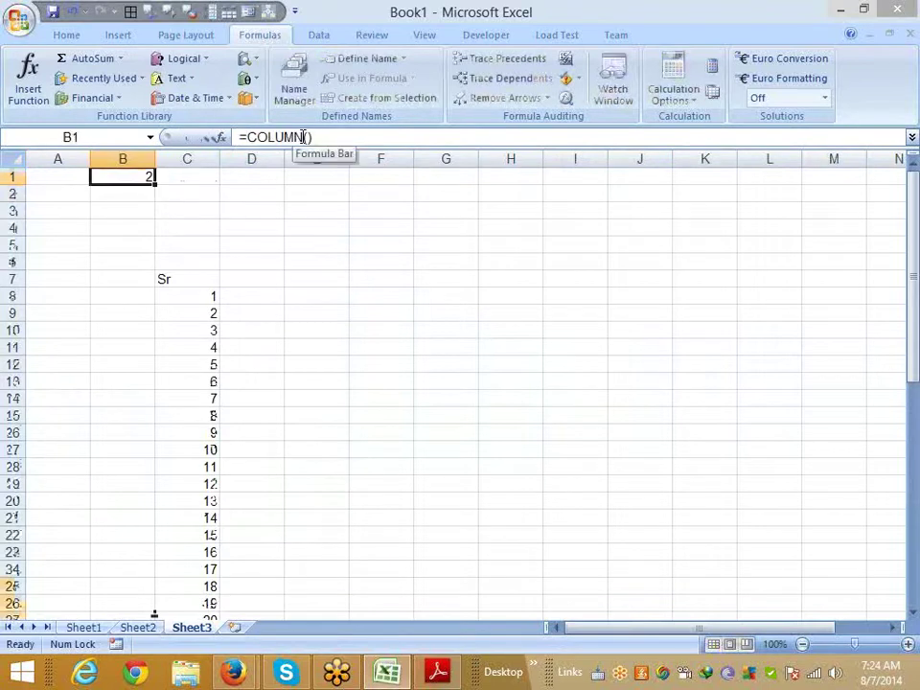
pyautogui.click(339, 136)
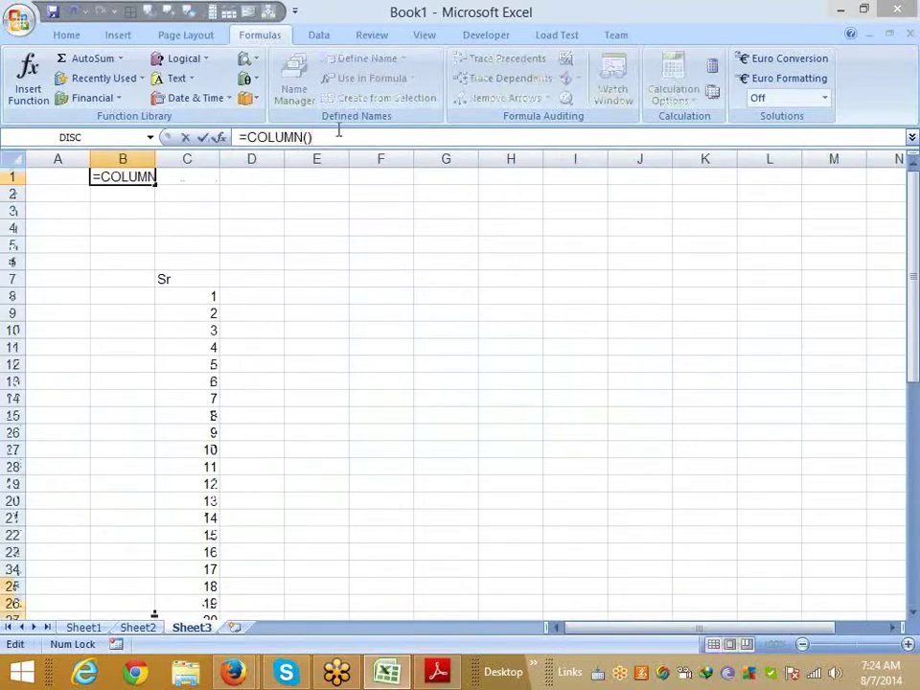
pyautogui.write('-1')
pyautogui.press('Return')
pyautogui.press('Up')
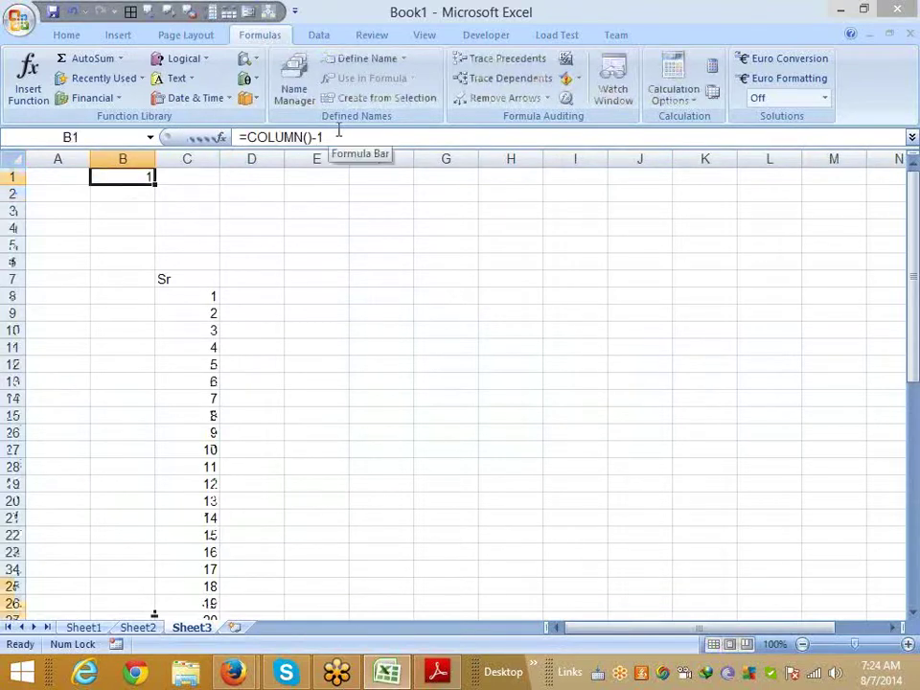
pyautogui.hotkey('ctrl', 'c')
pyautogui.press('Right')
pyautogui.hotkey('shift', 'Right')
pyautogui.hotkey('shift', 'Right')
pyautogui.hotkey('shift', 'Right')
pyautogui.hotkey('shift', 'Right')
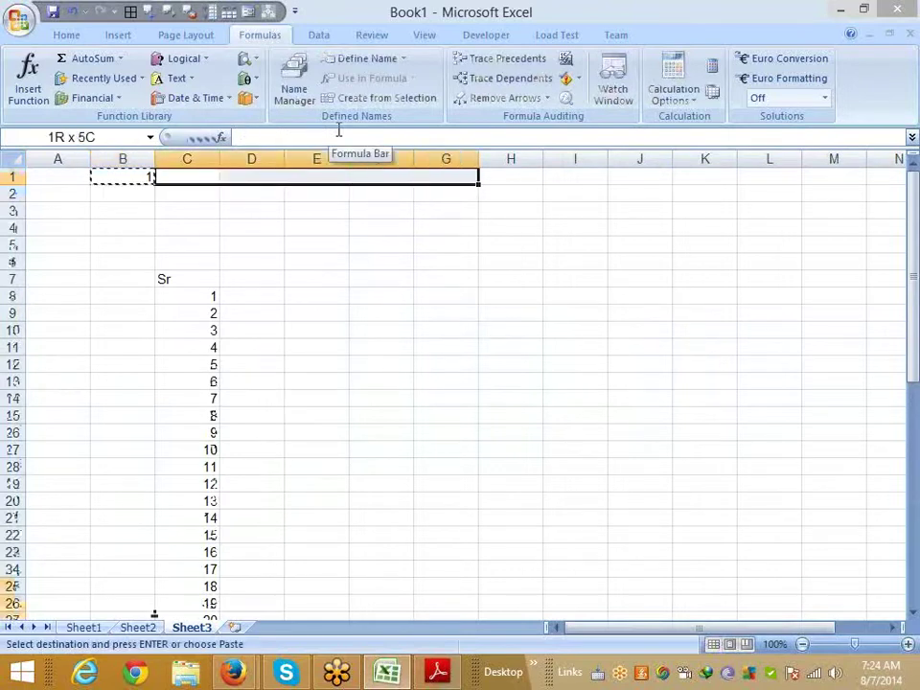
pyautogui.hotkey('shift', 'Right')
pyautogui.hotkey('shift', 'Right')
pyautogui.hotkey('ctrl', 'v')
# Step: Add a new blank worksheet, Sheet4
pyautogui.press('Escape')
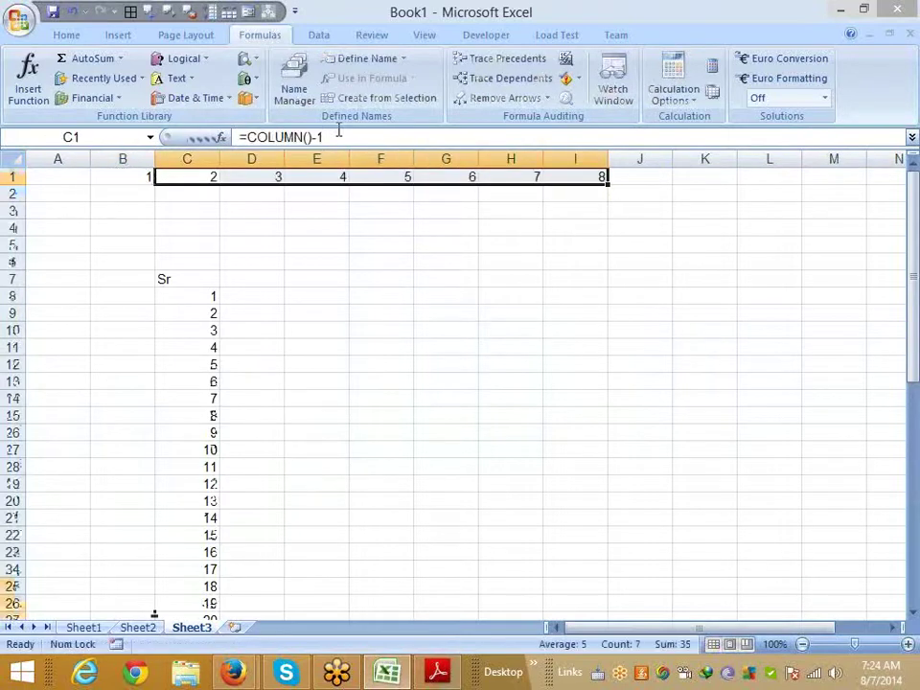
pyautogui.press('Down')
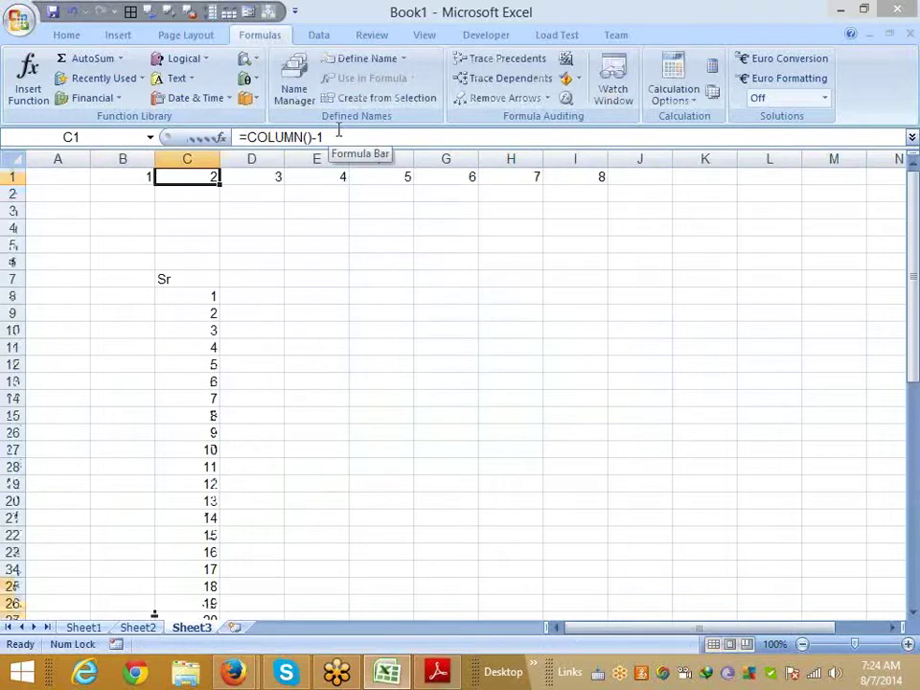
pyautogui.click(234, 628)
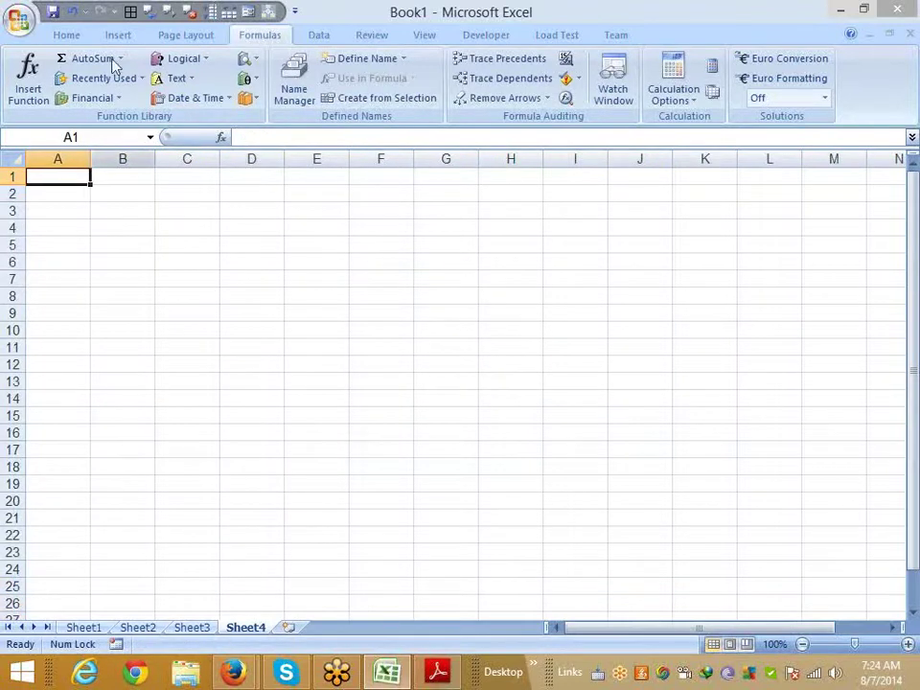
pyautogui.click(80, 38)
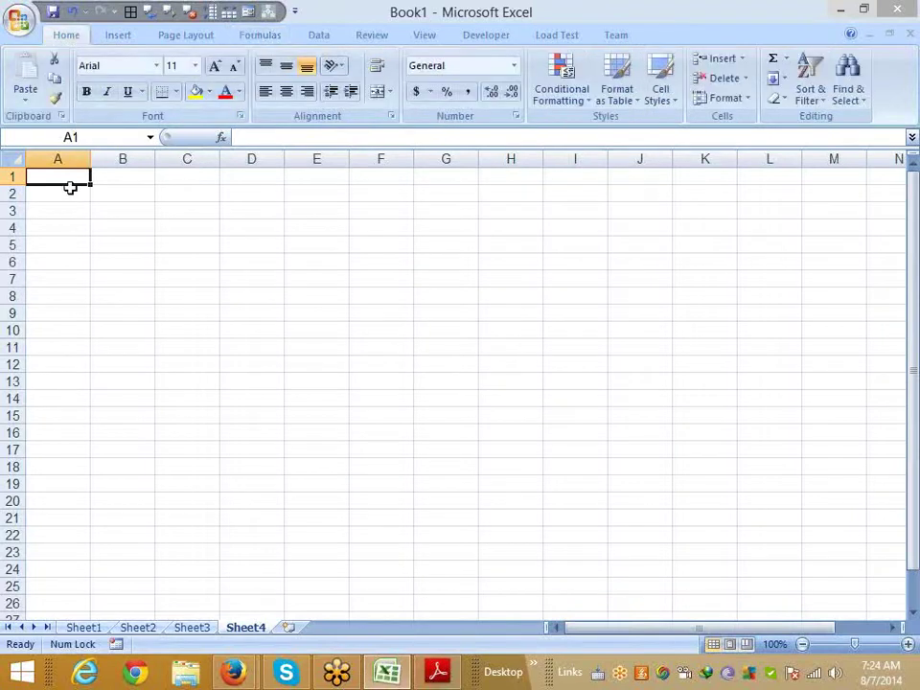
pyautogui.moveTo(72, 176); pyautogui.dragTo(304, 176)
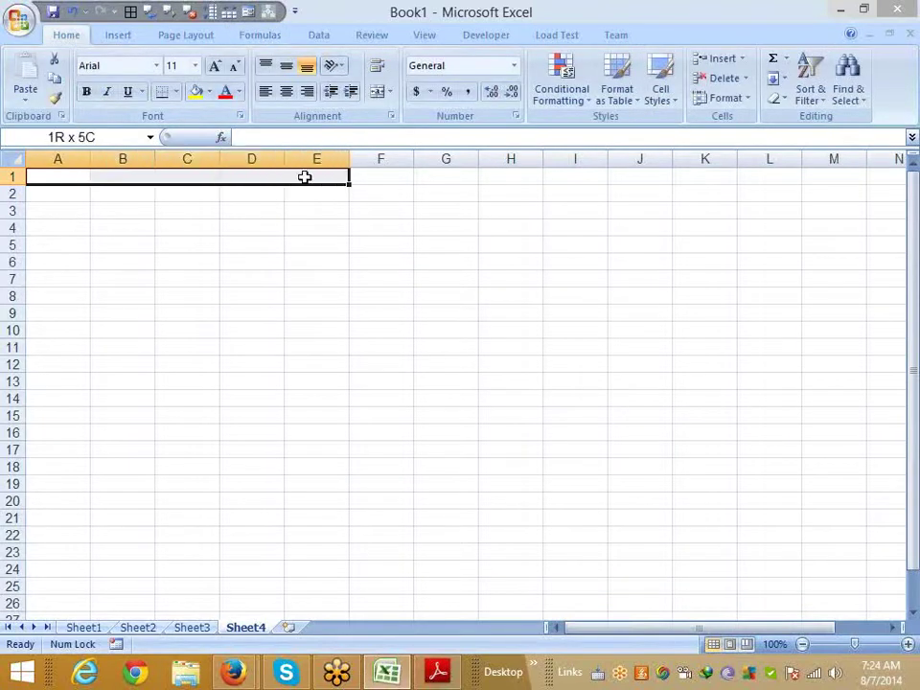
pyautogui.click(196, 92)
pyautogui.moveTo(43, 211); pyautogui.dragTo(303, 209)
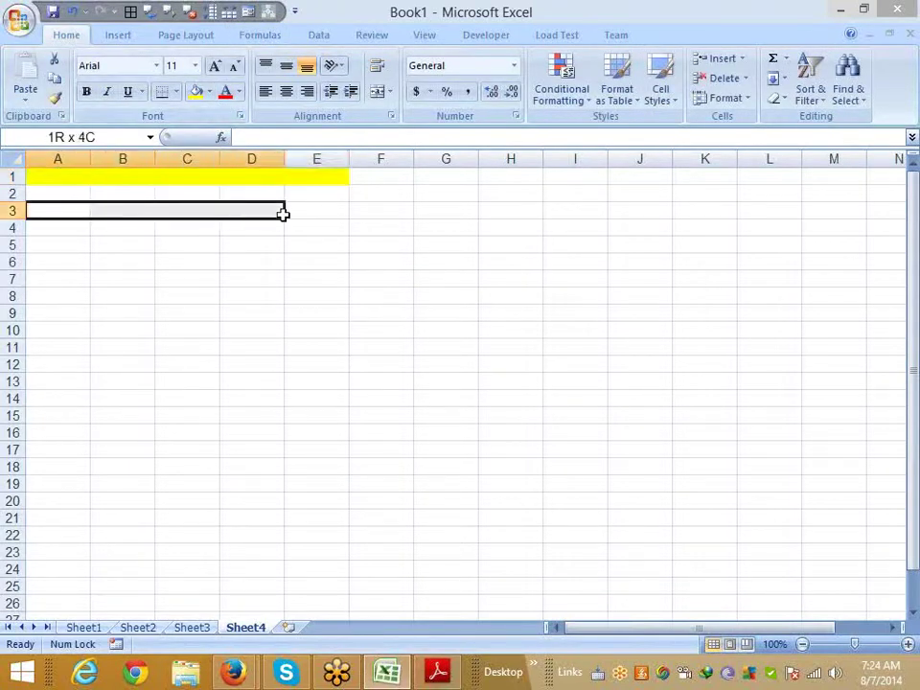
pyautogui.click(195, 91)
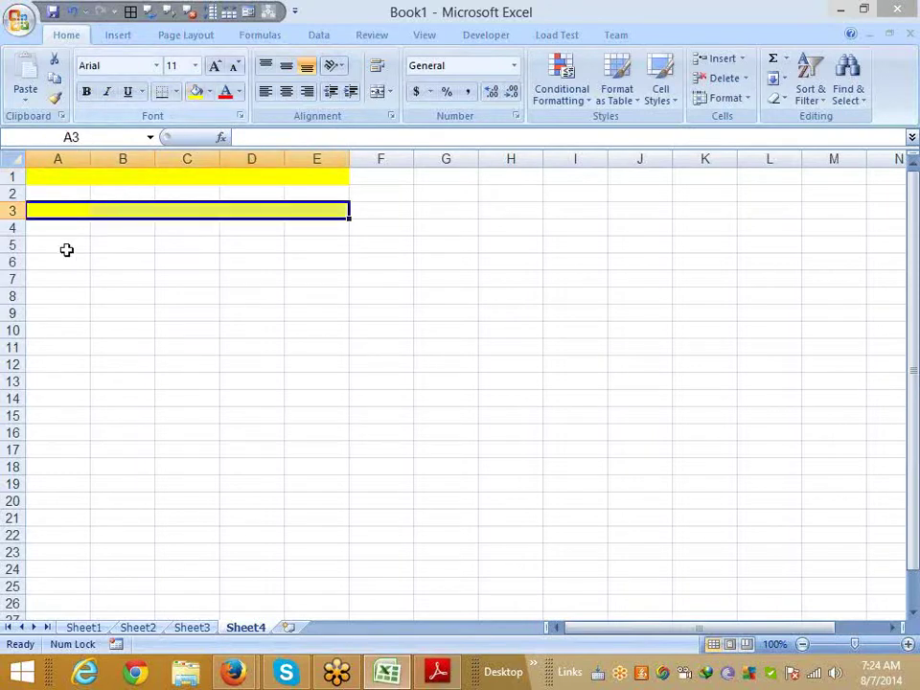
pyautogui.moveTo(62, 243); pyautogui.dragTo(315, 242)
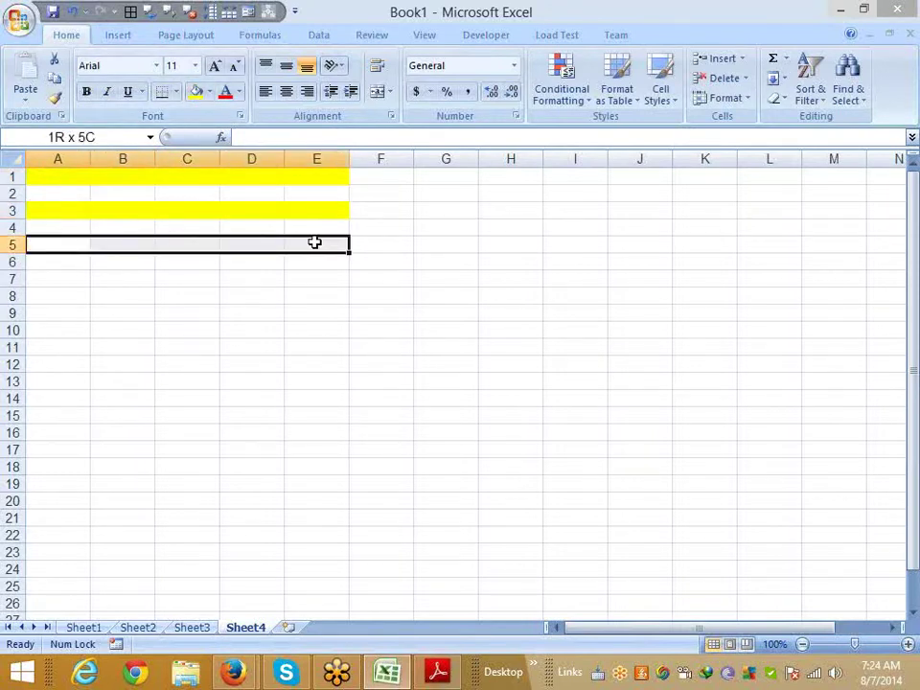
pyautogui.click(196, 92)
pyautogui.click(251, 294)
pyautogui.moveTo(318, 158); pyautogui.dragTo(29, 158)
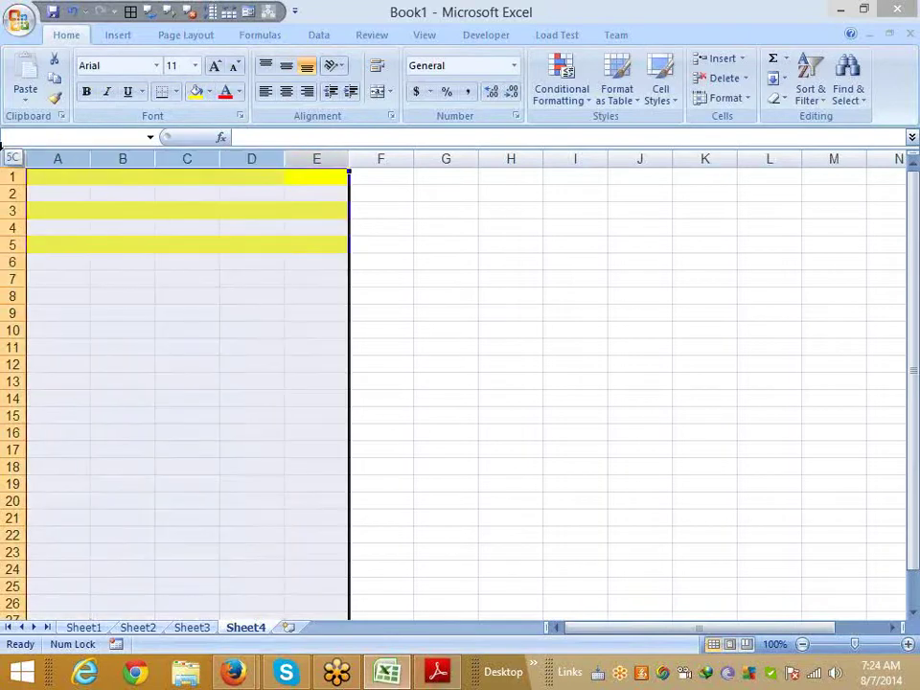
pyautogui.hotkey('alt', 'h')
pyautogui.press('e')
pyautogui.press('f')
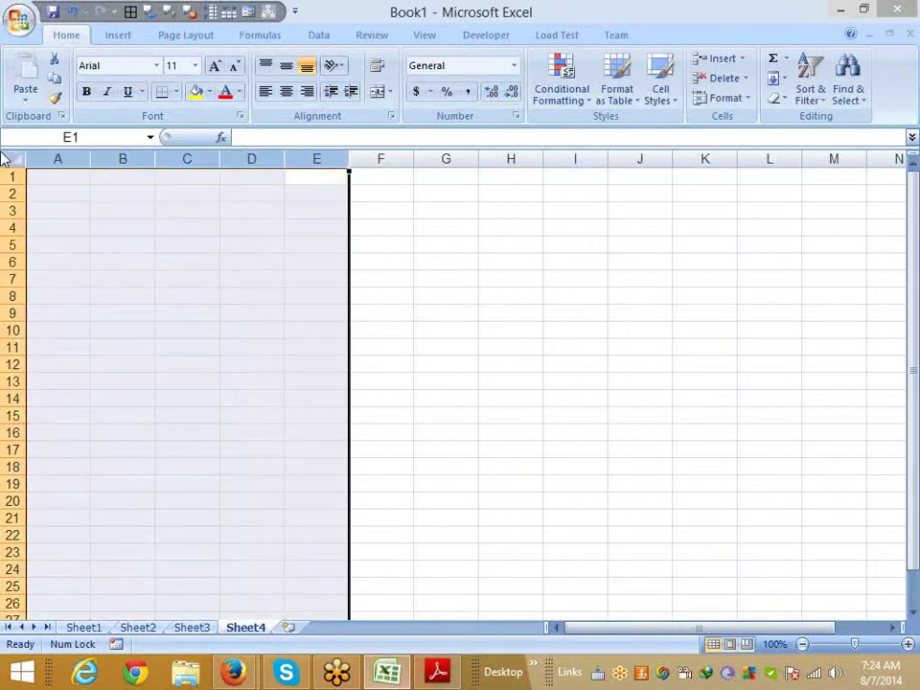
pyautogui.press('Left')
pyautogui.press('Home')
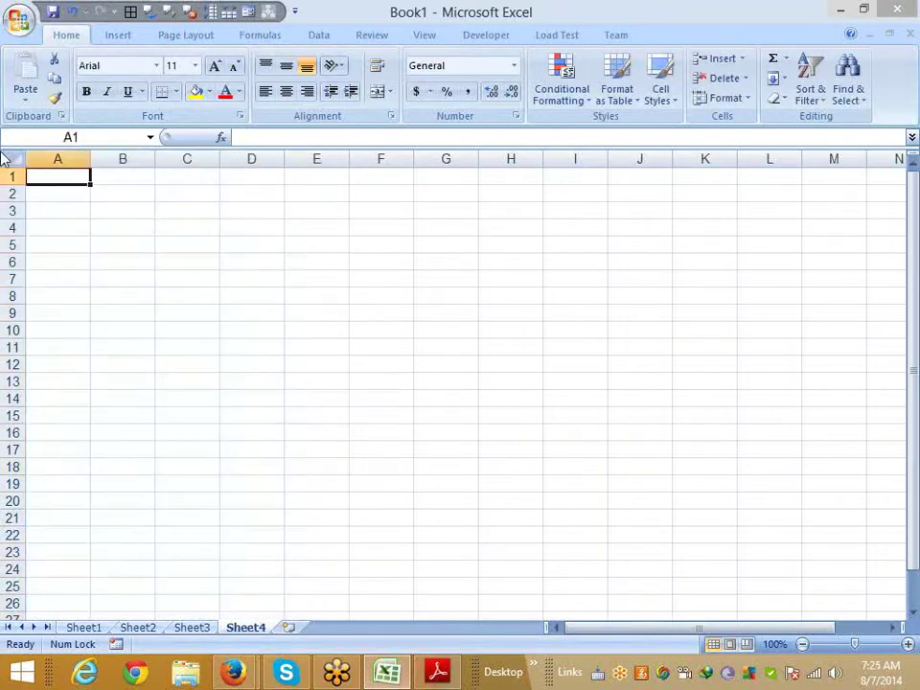
pyautogui.click(562, 88)
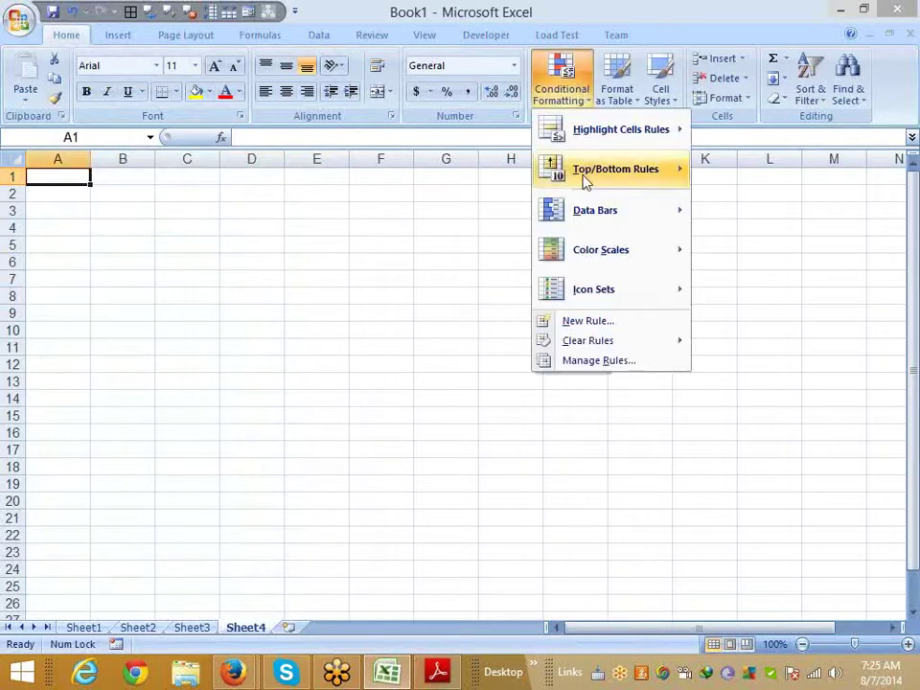
pyautogui.moveTo(586, 176)
pyautogui.press('Escape')
# Step: Fill =ROW() down A1:A5 to list the numbers 1 to 5
pyautogui.write('=')
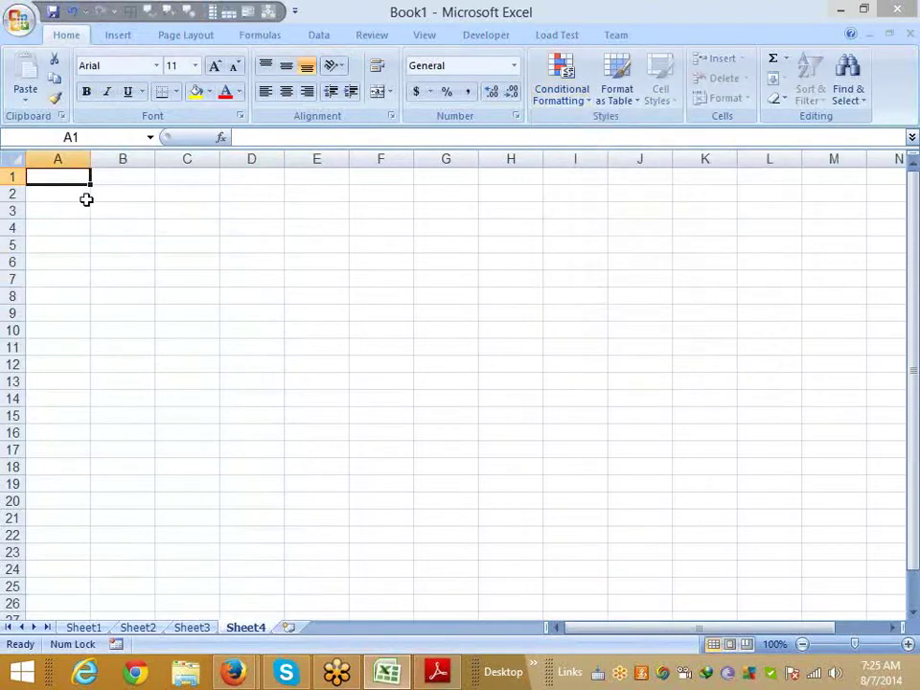
pyautogui.write('ro')
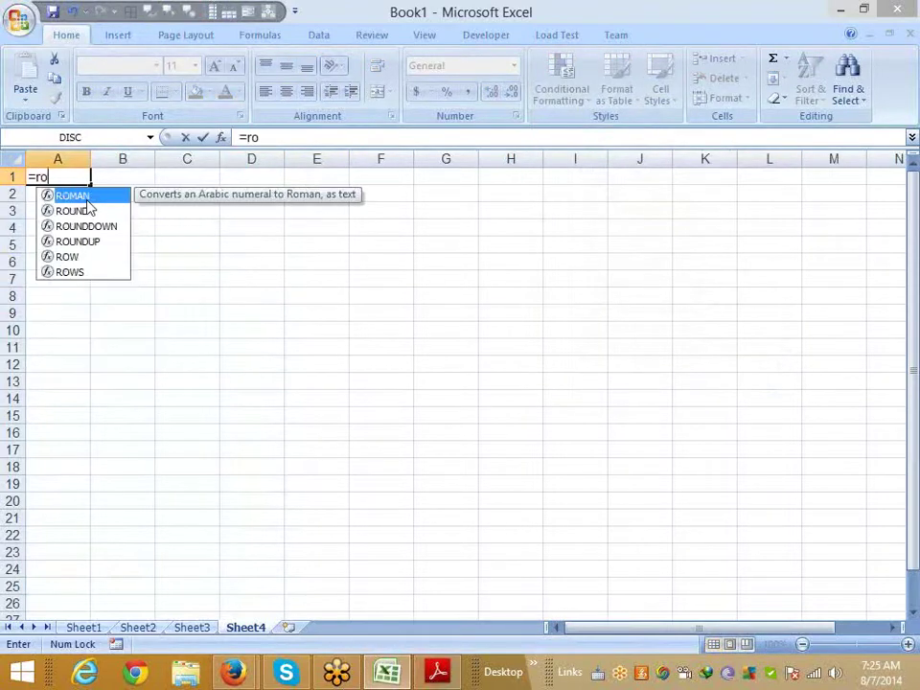
pyautogui.write('w')
pyautogui.press('Tab')
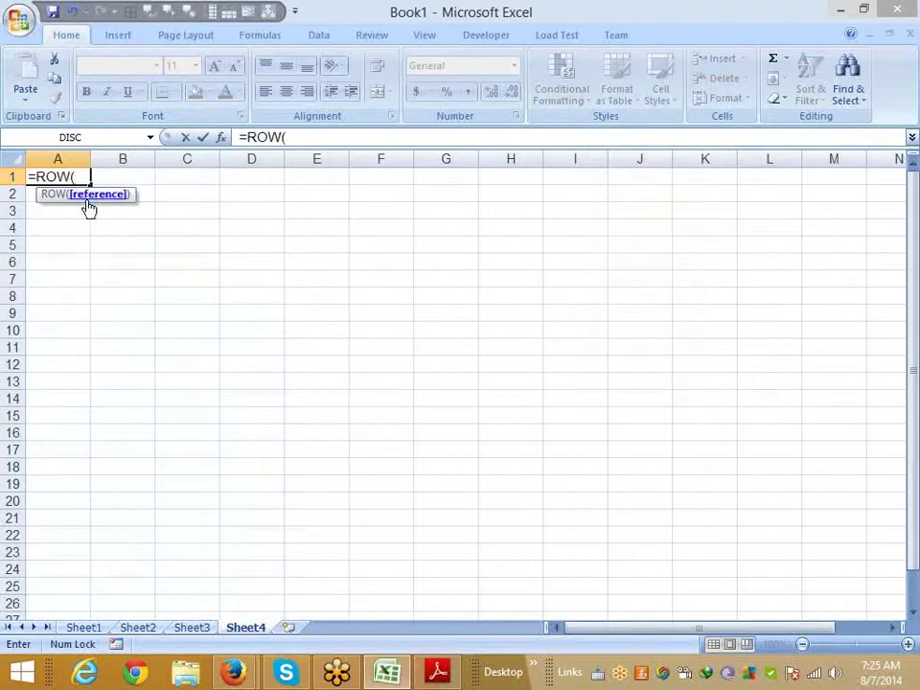
pyautogui.write(')')
pyautogui.press('Return')
pyautogui.press('Up')
pyautogui.hotkey('shift', 'Down')
pyautogui.hotkey('shift', 'Down')
pyautogui.hotkey('shift', 'Down')
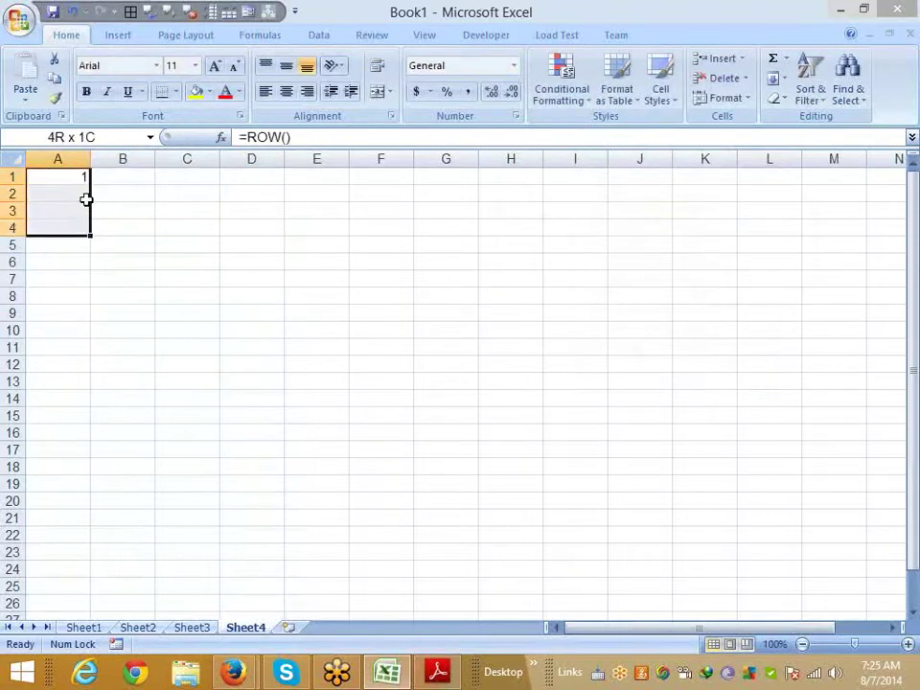
pyautogui.hotkey('shift', 'Down')
pyautogui.hotkey('ctrl', 'd')
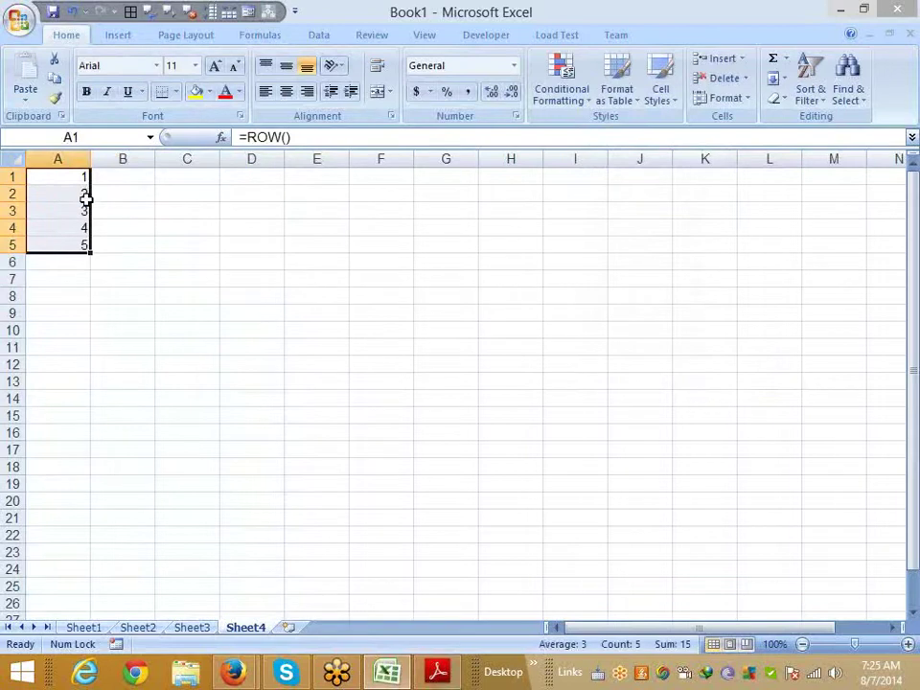
# Step: Enter =ISODD(A1) in B1 and fill it down to B5
pyautogui.press('Right')
pyautogui.write('=')
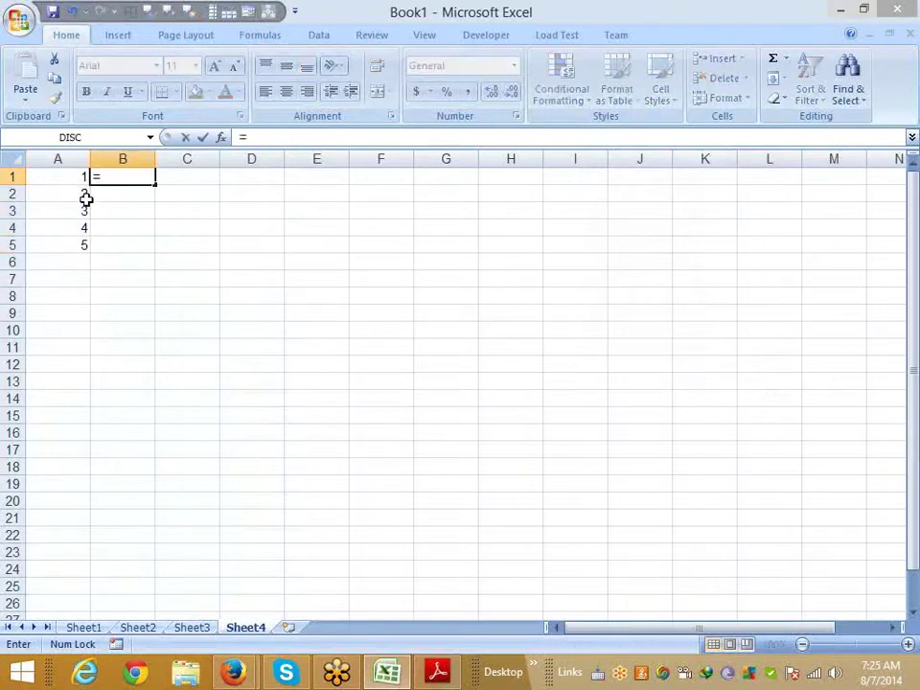
pyautogui.write('is')
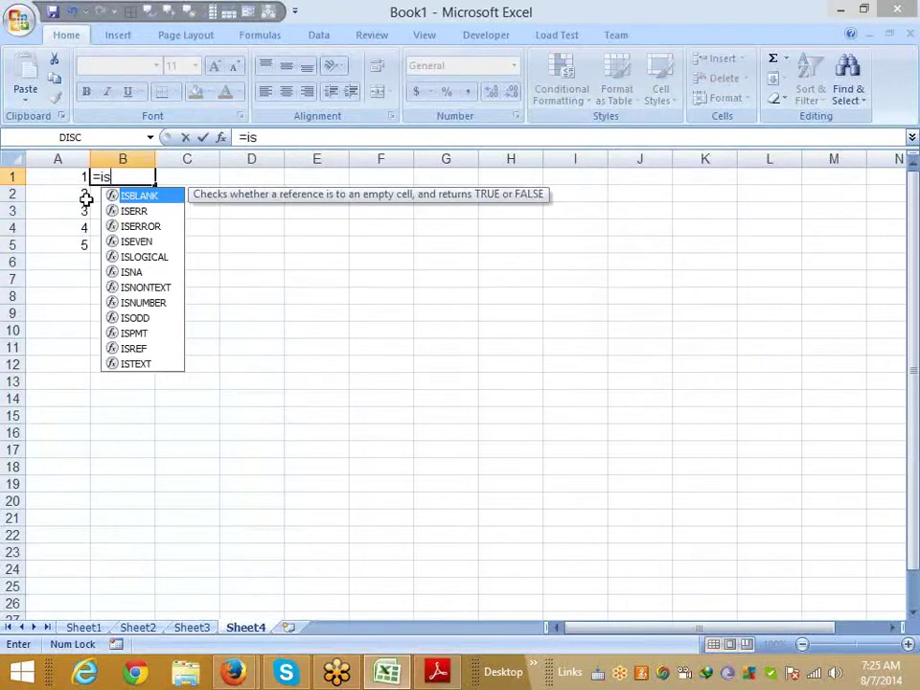
pyautogui.write('o')
pyautogui.press('Tab')
pyautogui.press('Left')
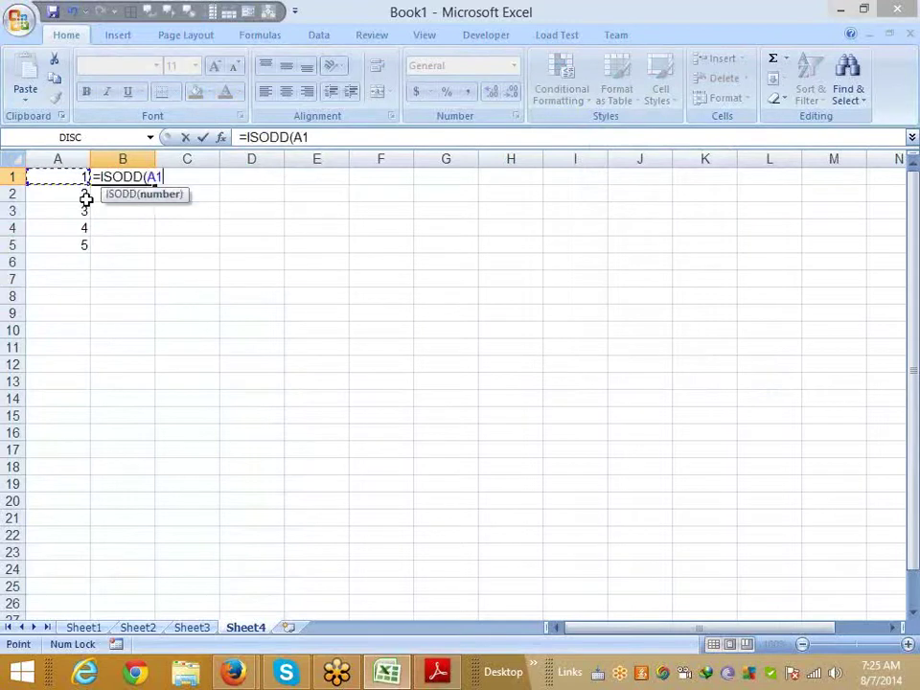
pyautogui.press('Return')
pyautogui.press('Up')
pyautogui.hotkey('shift', 'Down')
pyautogui.hotkey('shift', 'Down')
pyautogui.hotkey('shift', 'Down')
pyautogui.hotkey('shift', 'Down')
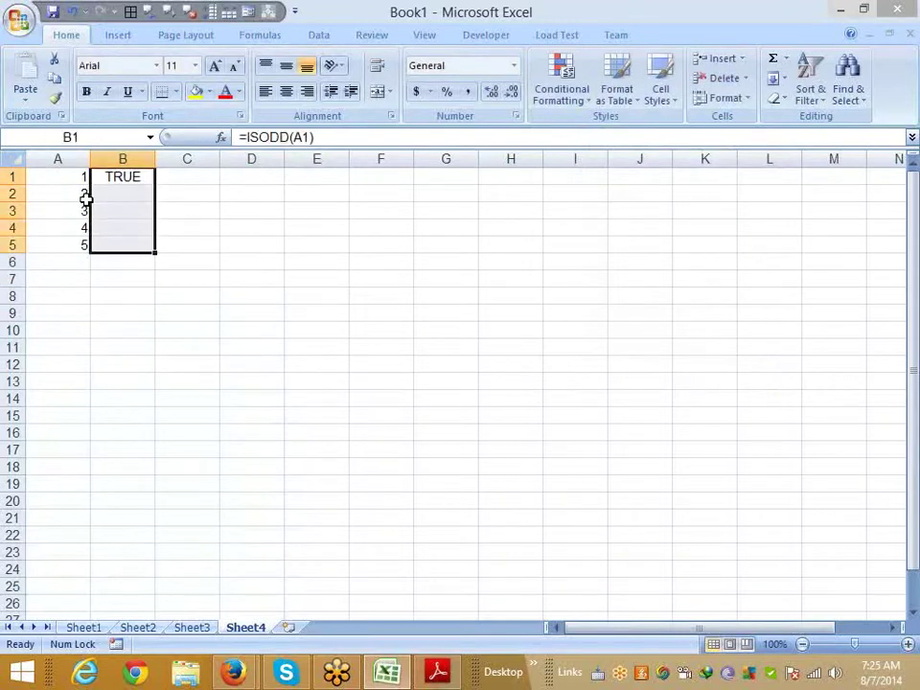
pyautogui.hotkey('ctrl', 'd')
# Step: Review the TRUE/FALSE ISODD results in B1:B5
pyautogui.press('Up')
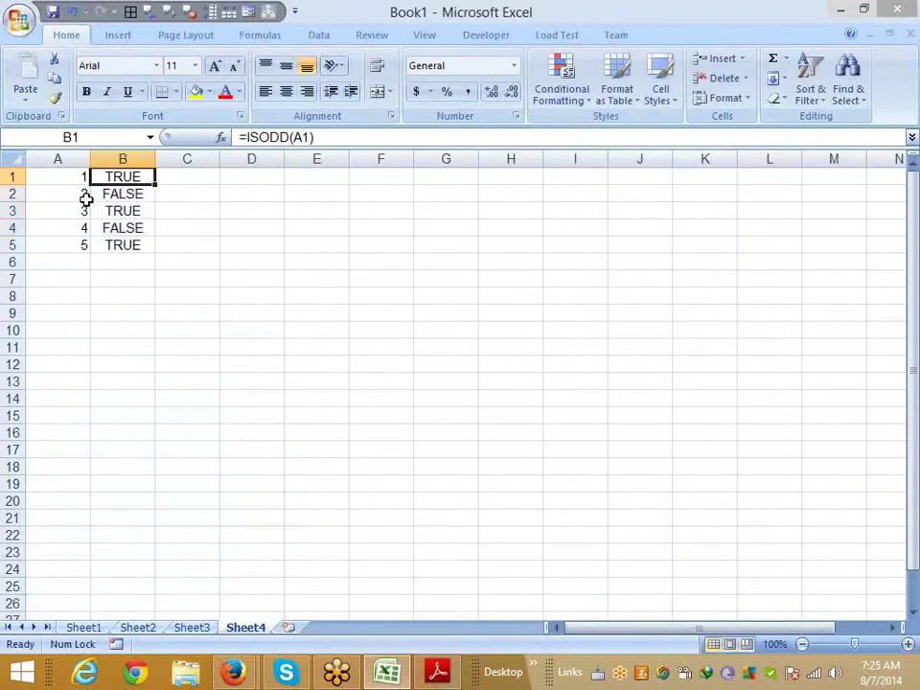
pyautogui.press('Left')
pyautogui.press('Right')
pyautogui.press('Down')
pyautogui.press('Down')
pyautogui.press('Down')
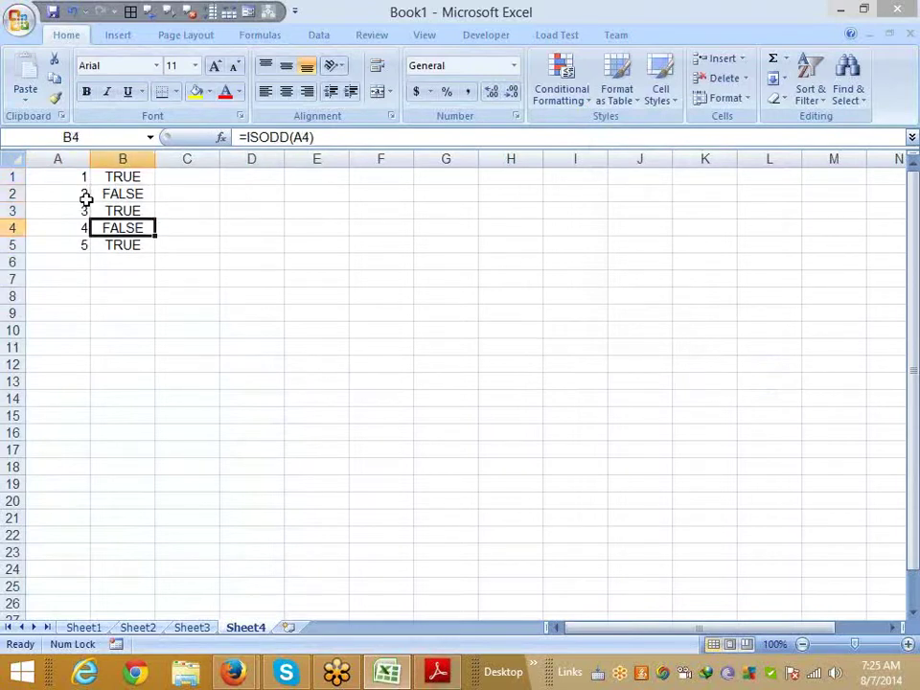
pyautogui.hotkey('ctrl', 'Up')
pyautogui.hotkey('ctrl', 'Down')
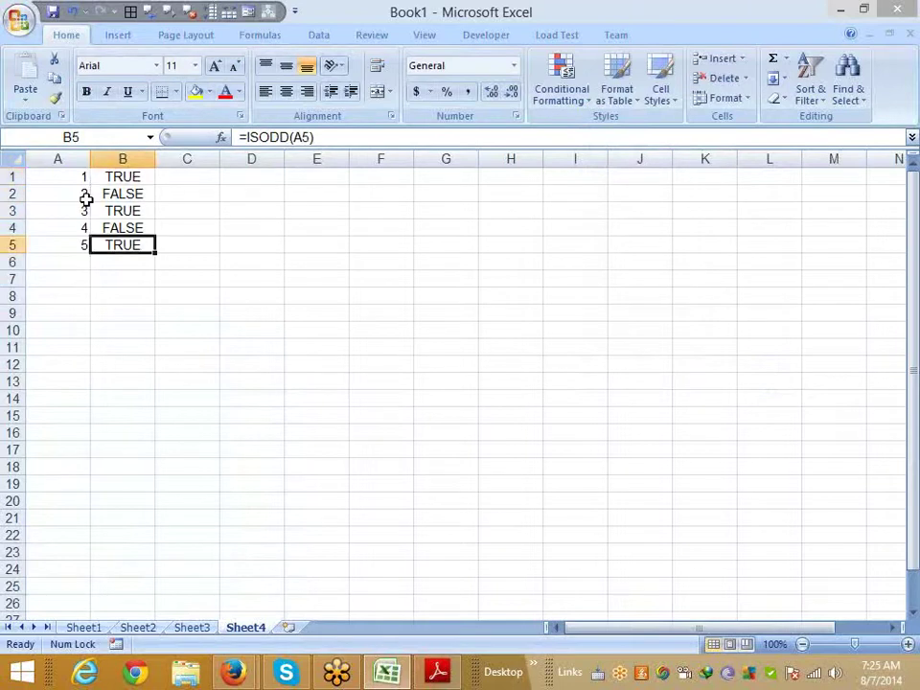
# Step: Clear the A1:B5 demo cells, leaving the sheet blank
pyautogui.hotkey('ctrl', 'shift', 'Up')
pyautogui.hotkey('shift', 'Left')
pyautogui.hotkey('ctrl', 'c')
pyautogui.press('Delete')
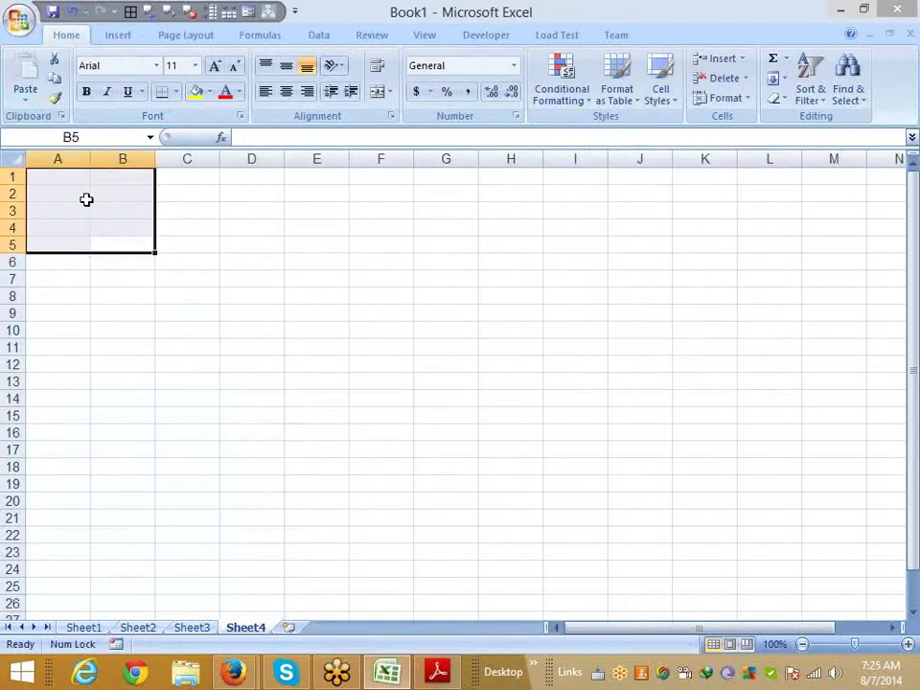
pyautogui.hotkey('ctrl', 'Up')
pyautogui.press('Left')
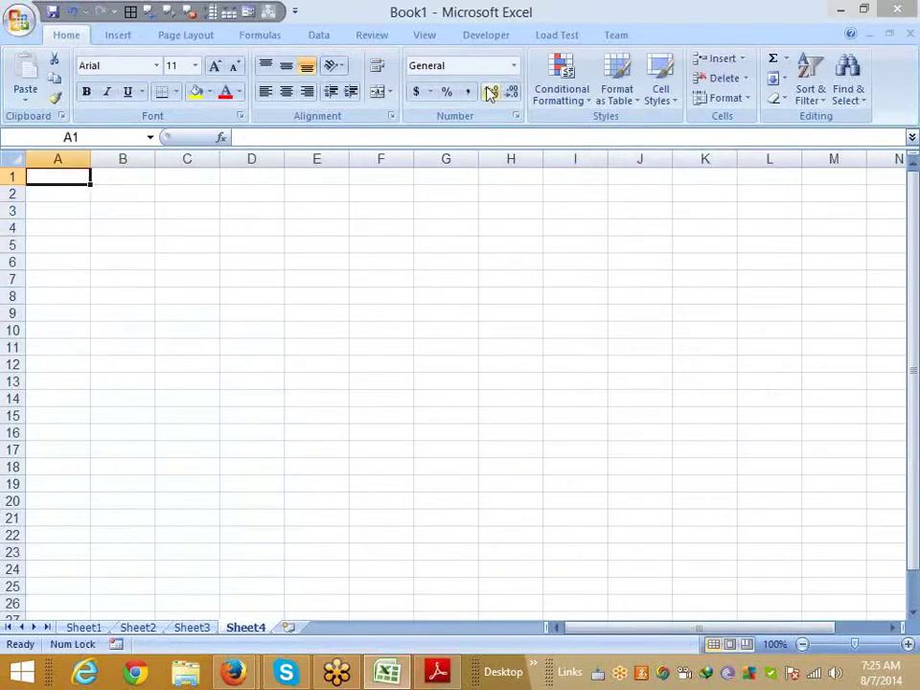
# Step: Create a conditional formatting rule =ISODD(ROW()) with a yellow fill on A1
pyautogui.click(562, 93)
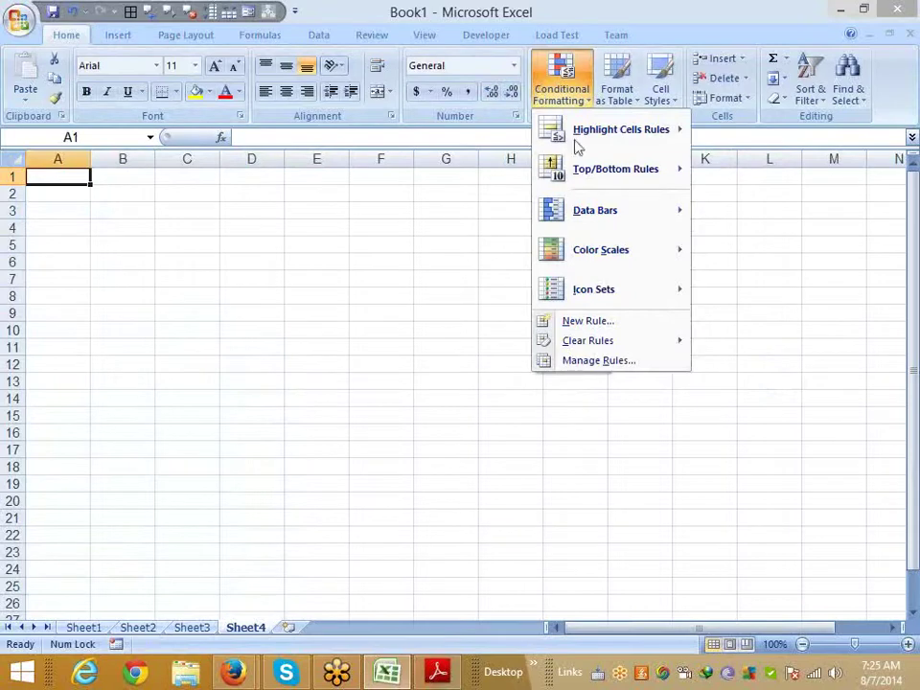
pyautogui.click(587, 322)
pyautogui.click(117, 247)
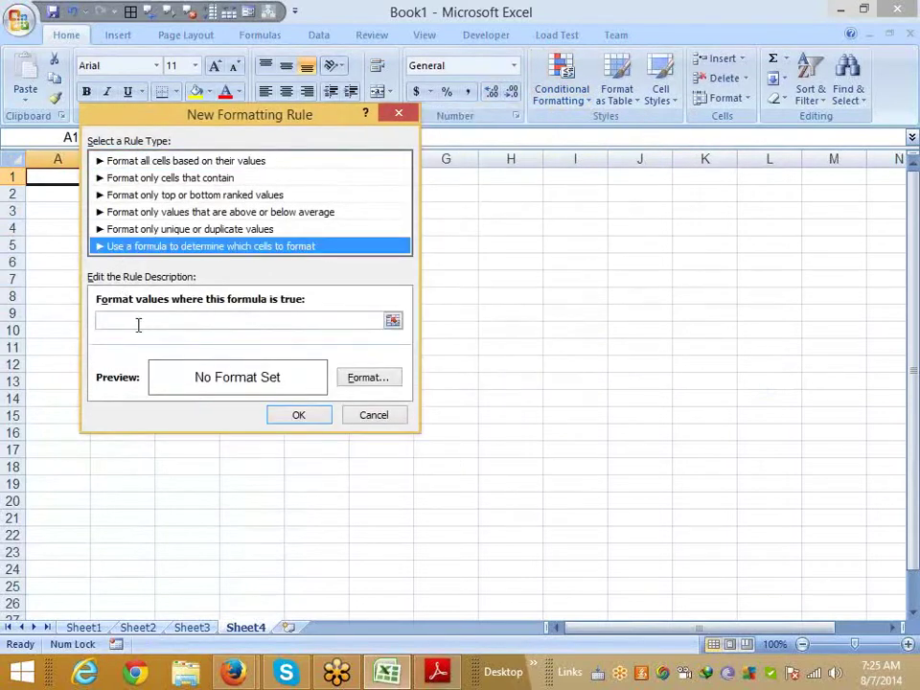
pyautogui.click(138, 323)
pyautogui.write('=')
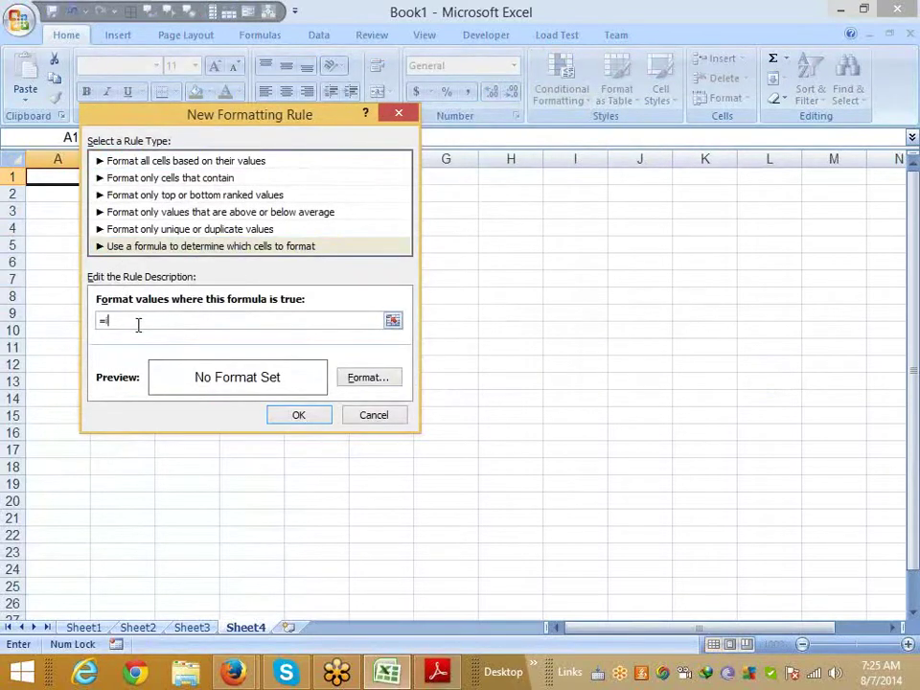
pyautogui.write('iso')
pyautogui.write('dd')
pyautogui.write('(ro')
pyautogui.write('w()')
pyautogui.write(')')
pyautogui.click(380, 378)
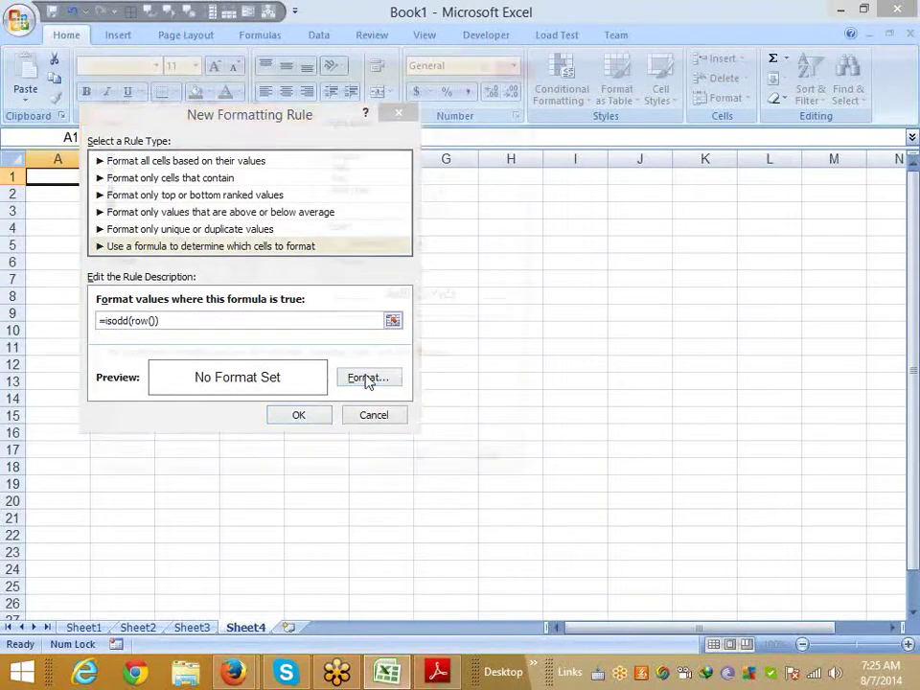
pyautogui.click(264, 102)
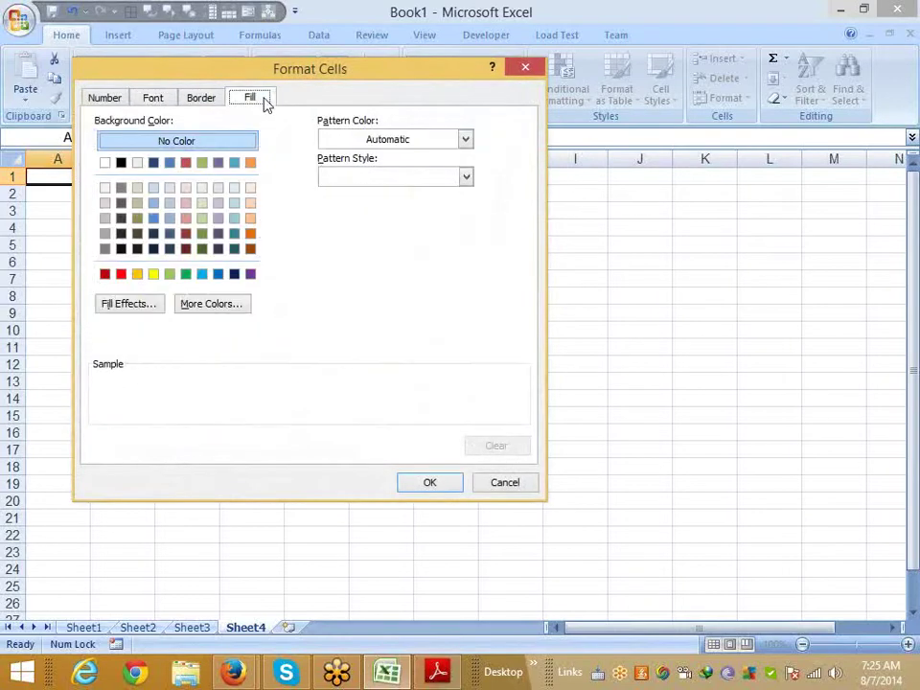
pyautogui.click(153, 274)
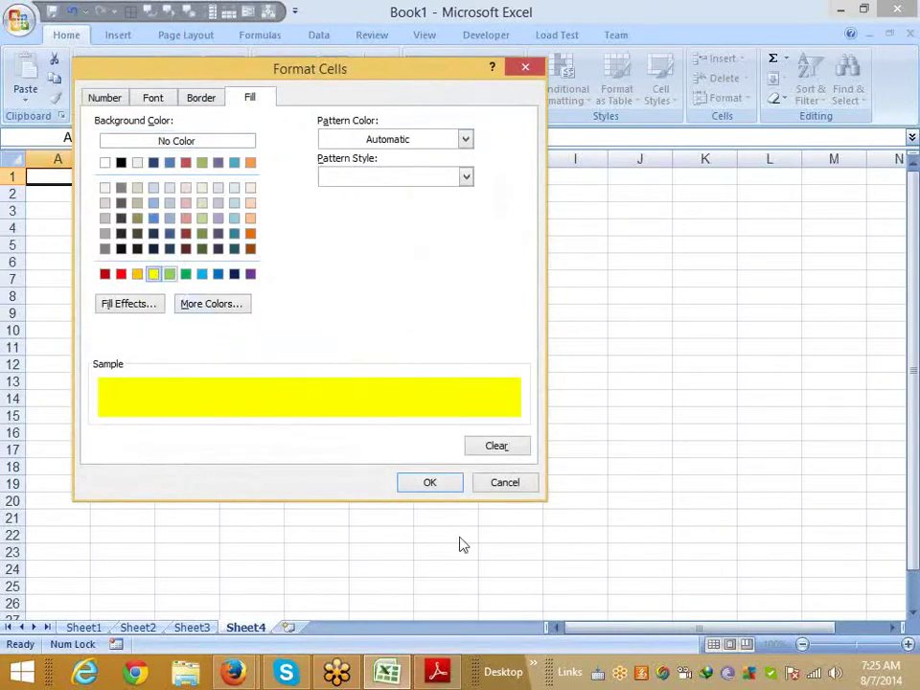
pyautogui.click(439, 485)
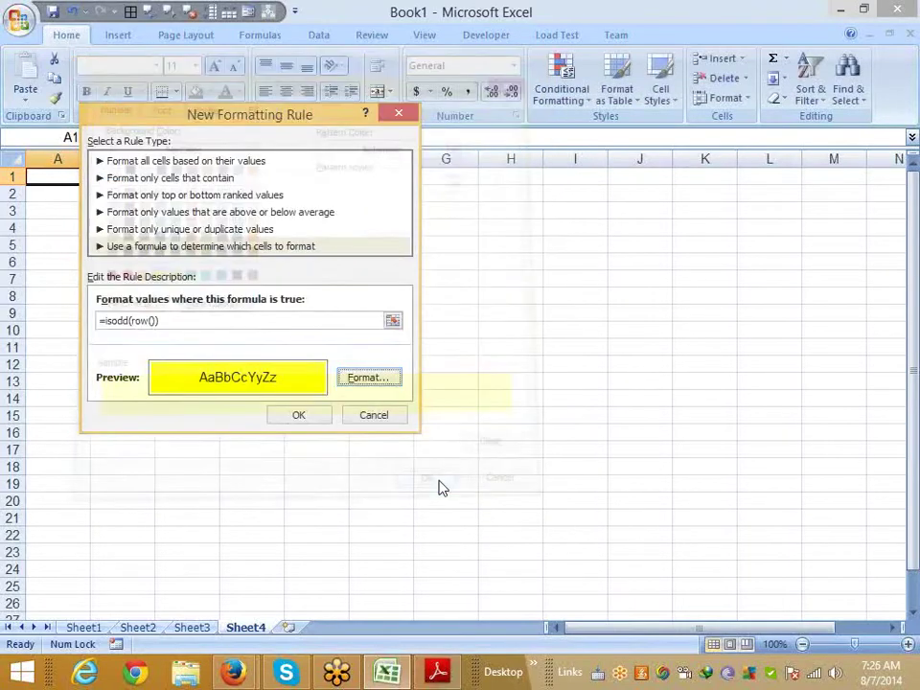
pyautogui.click(301, 415)
# Step: Format-paint the yellow row banding over A1:H20, then add a new blank sheet
pyautogui.click(54, 97)
pyautogui.moveTo(46, 179); pyautogui.dragTo(508, 500)
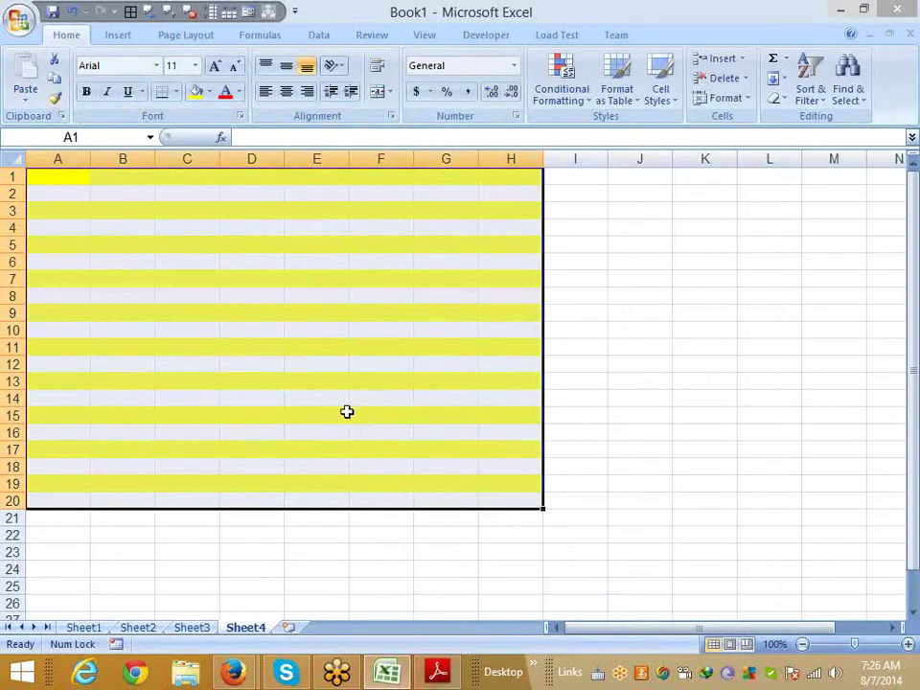
pyautogui.click(326, 391)
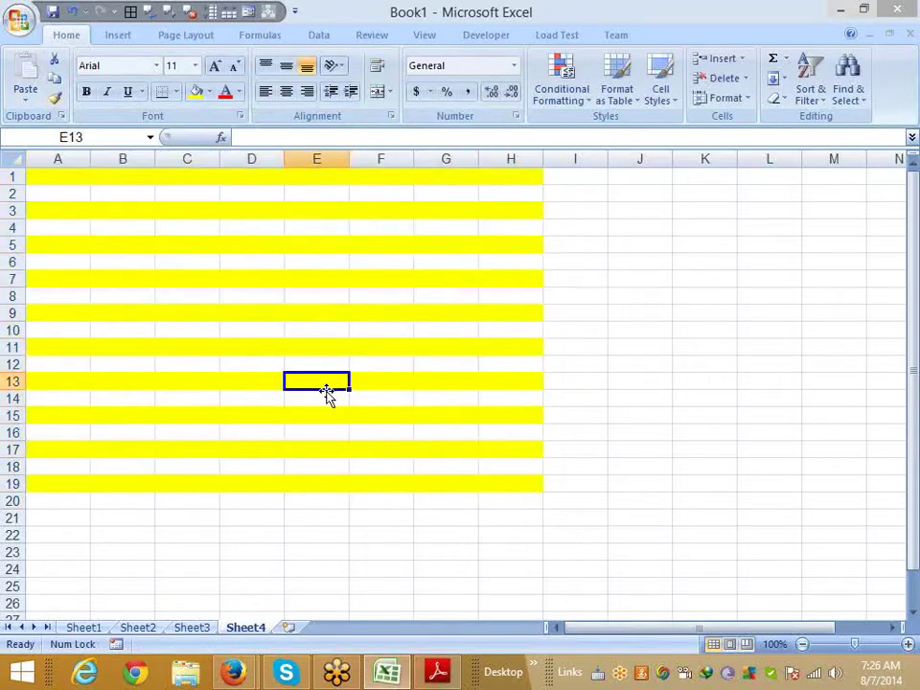
pyautogui.click(291, 629)
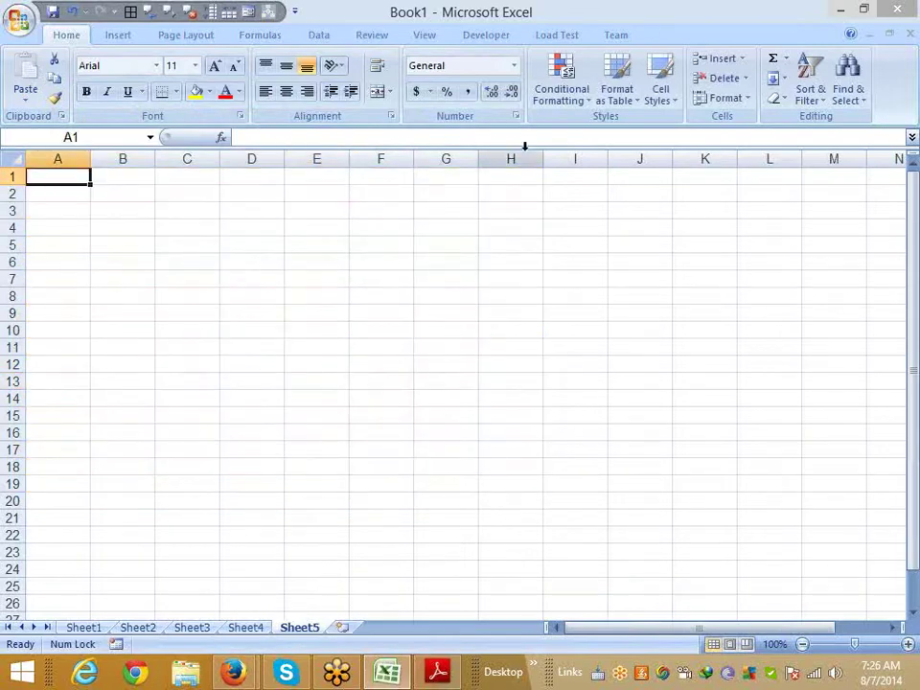
# Step: On Sheet5, create a conditional formatting rule =ISODD(COLUMN()) with a yellow fill
pyautogui.click(558, 96)
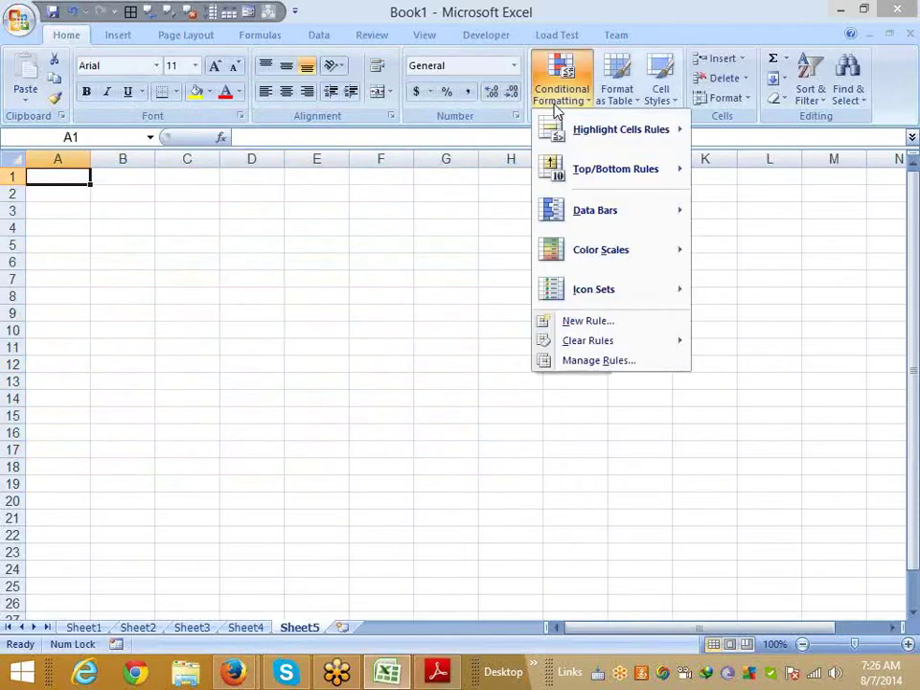
pyautogui.click(584, 322)
pyautogui.click(123, 226)
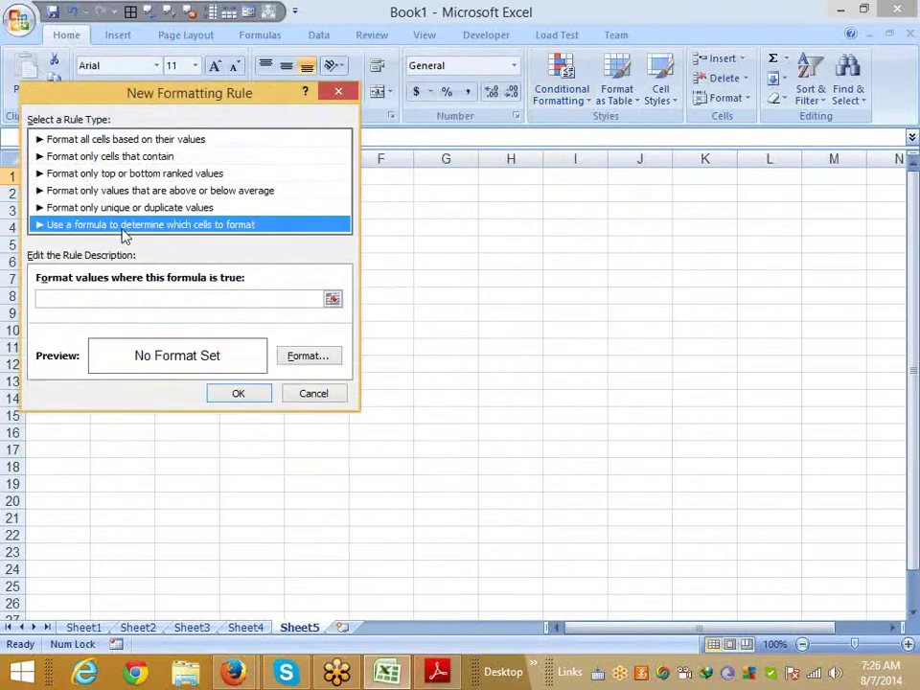
pyautogui.click(92, 300)
pyautogui.write('=')
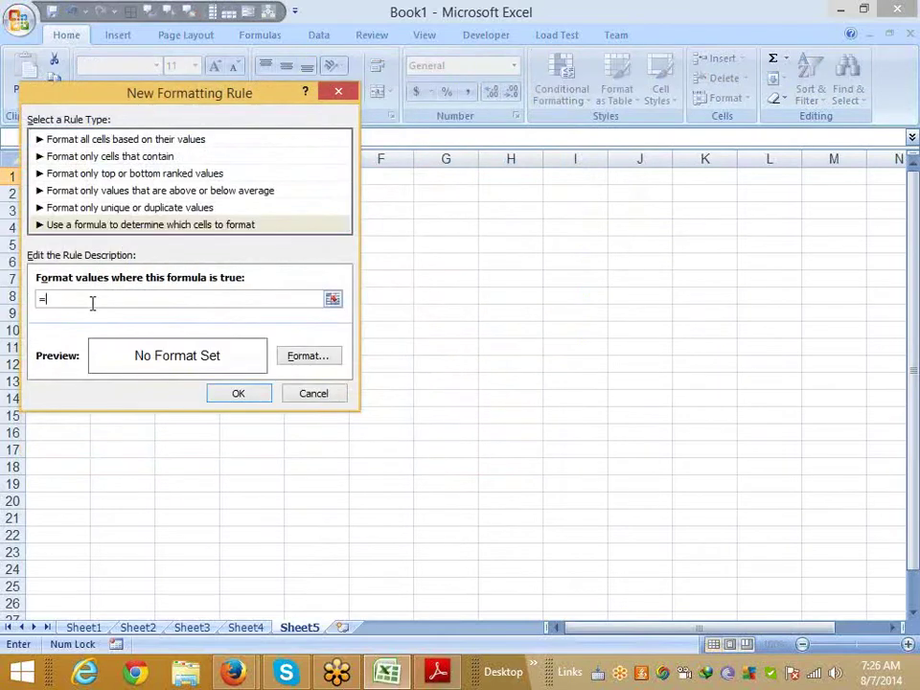
pyautogui.write('co')
pyautogui.write('lumn')
pyautogui.write('(')
pyautogui.press('BackSpace')
pyautogui.press('BackSpace')
pyautogui.press('BackSpace')
pyautogui.press('BackSpace')
pyautogui.press('BackSpace')
pyautogui.press('BackSpace')
pyautogui.write('is')
pyautogui.write('o')
pyautogui.write('dd(')
pyautogui.write('co')
pyautogui.write('lumn(')
pyautogui.write('))')
pyautogui.click(330, 357)
pyautogui.click(93, 253)
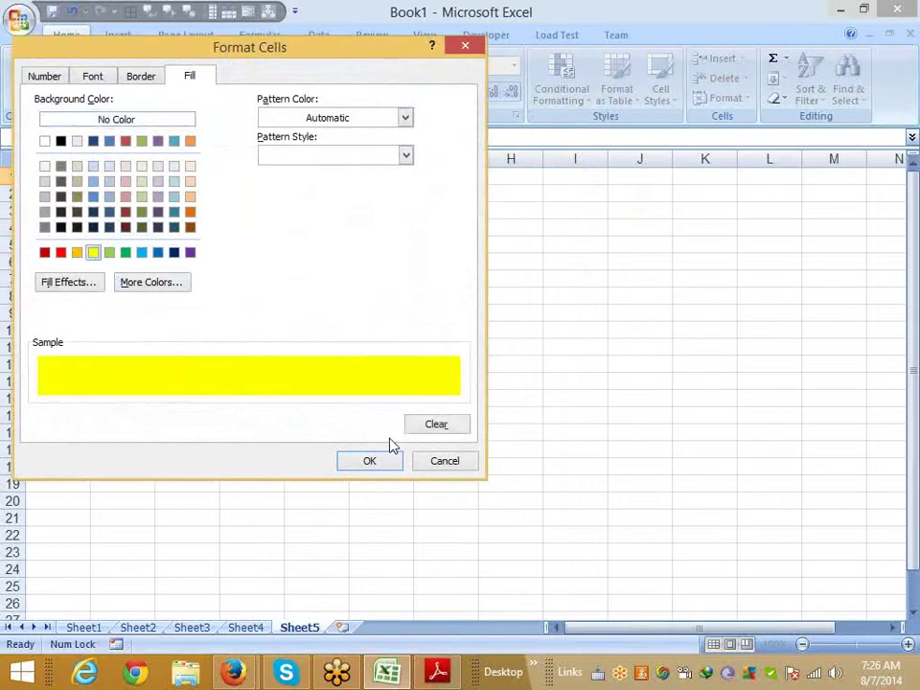
pyautogui.click(369, 460)
pyautogui.click(238, 394)
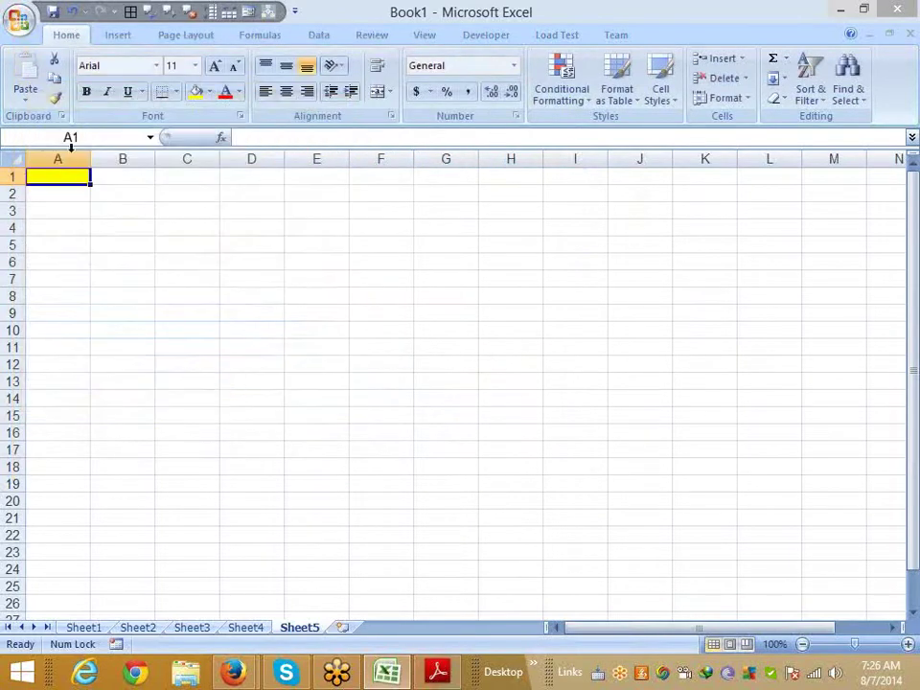
# Step: Format-paint the yellow column banding over A1:H20, then return to Sheet4
pyautogui.click(54, 98)
pyautogui.moveTo(59, 174); pyautogui.dragTo(492, 504)
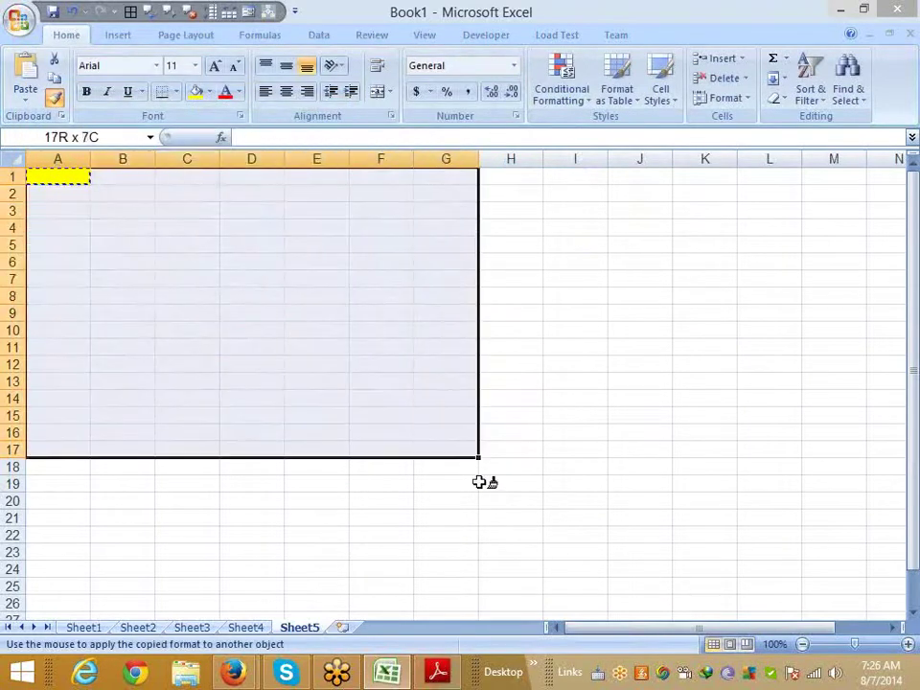
pyautogui.click(301, 559)
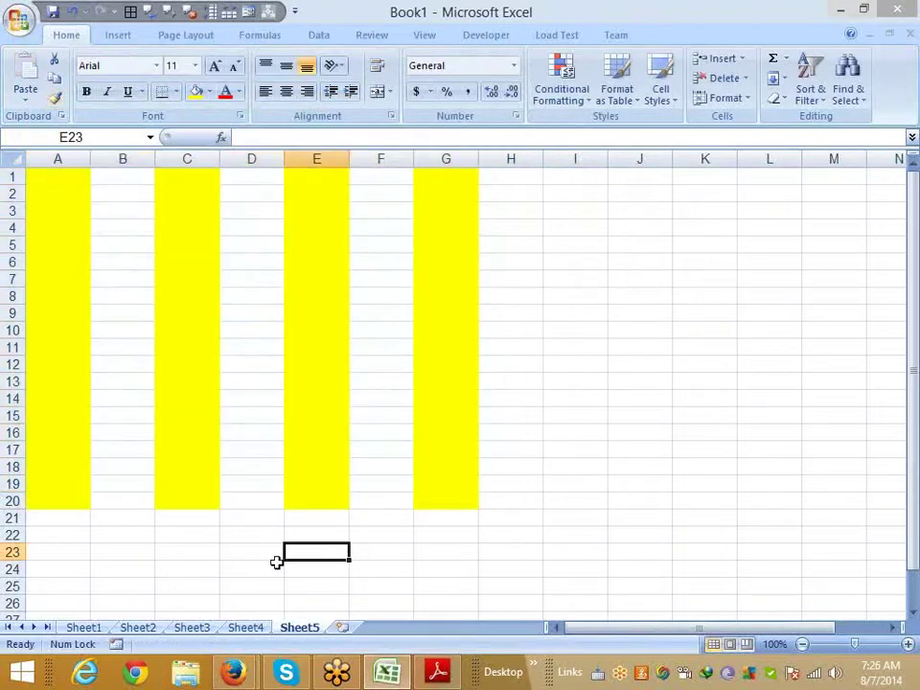
pyautogui.click(243, 626)
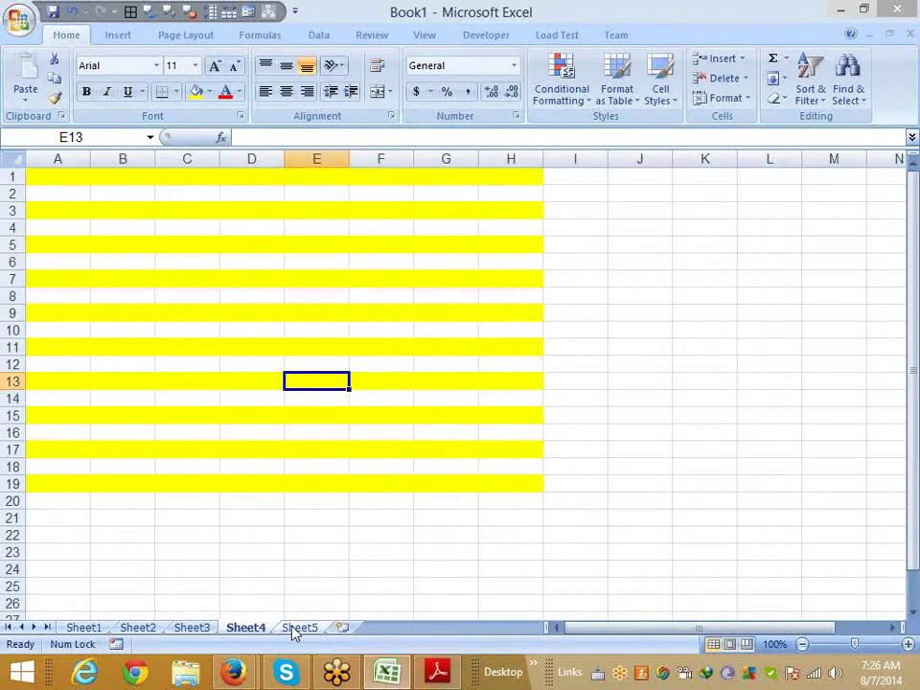
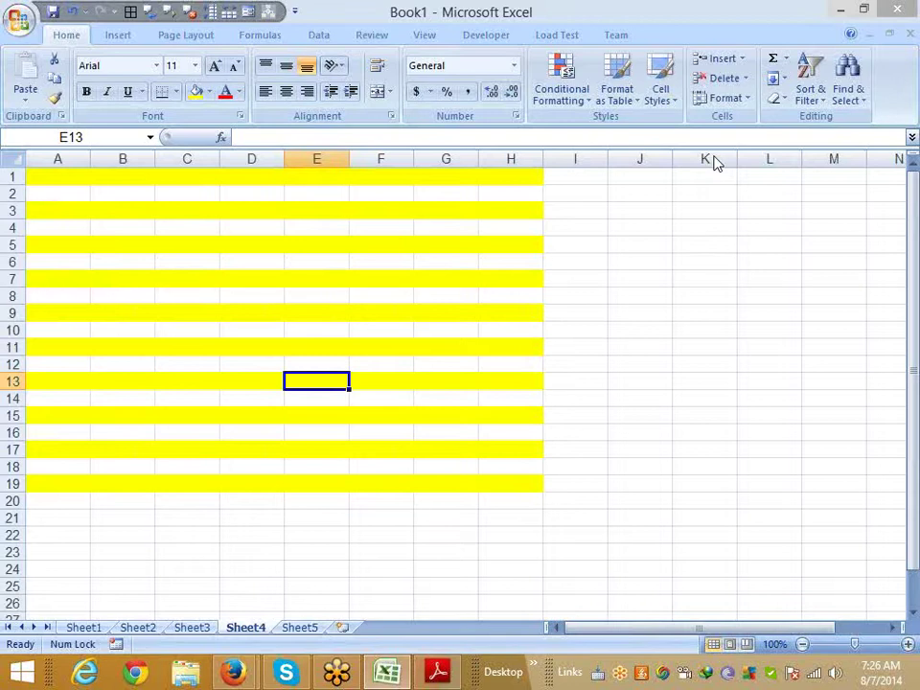
# Step: On Sheet2, browse the Lookup & Reference function list
pyautogui.click(139, 628)
pyautogui.click(317, 329)
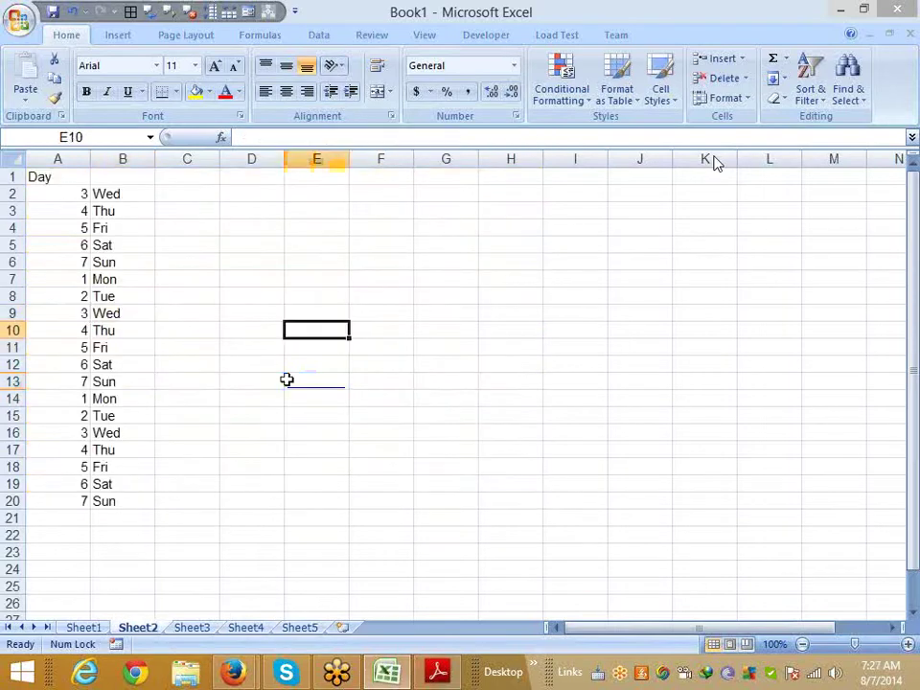
pyautogui.click(259, 35)
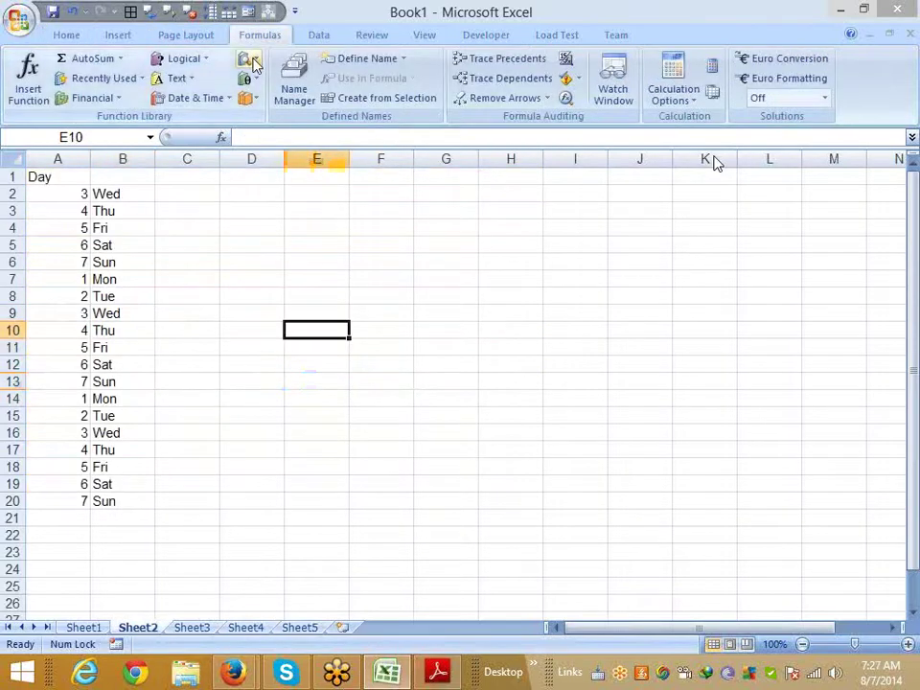
pyautogui.click(247, 59)
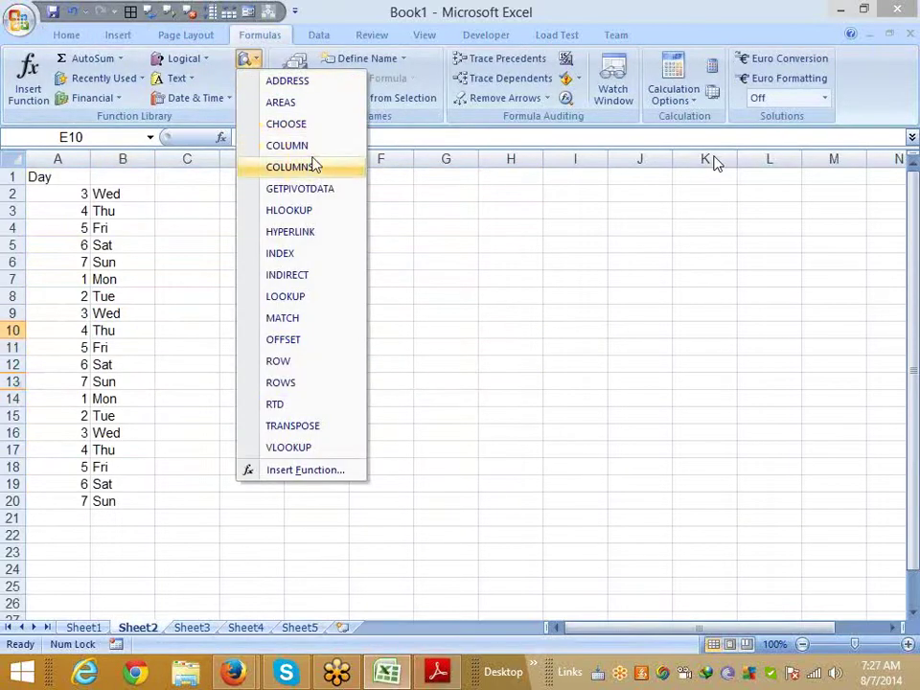
# Step: Enter =COLUMN(F3) in cell D5
pyautogui.click(227, 243)
pyautogui.write('=')
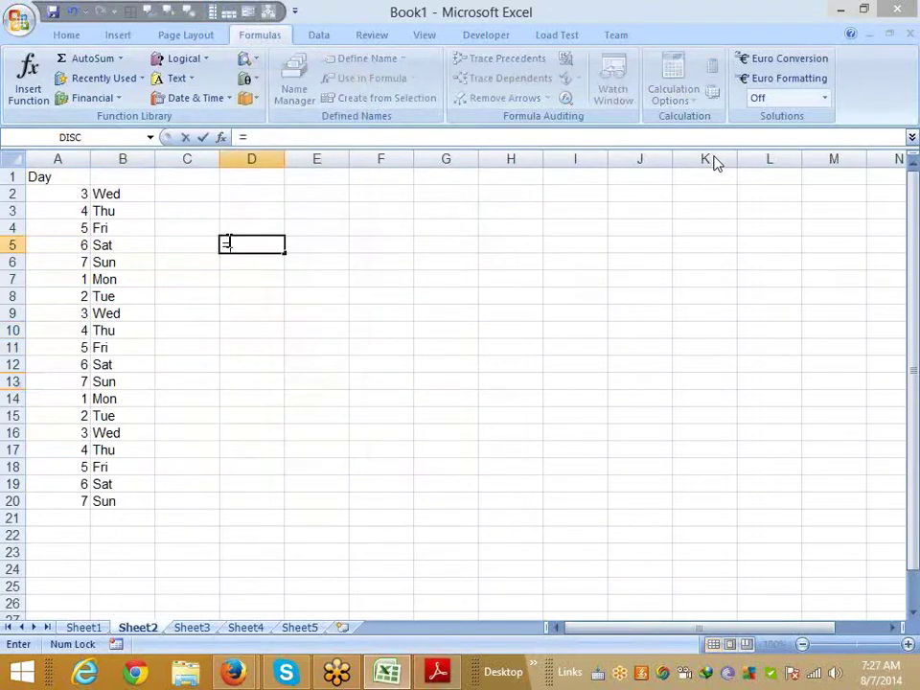
pyautogui.write('col')
pyautogui.press('Tab')
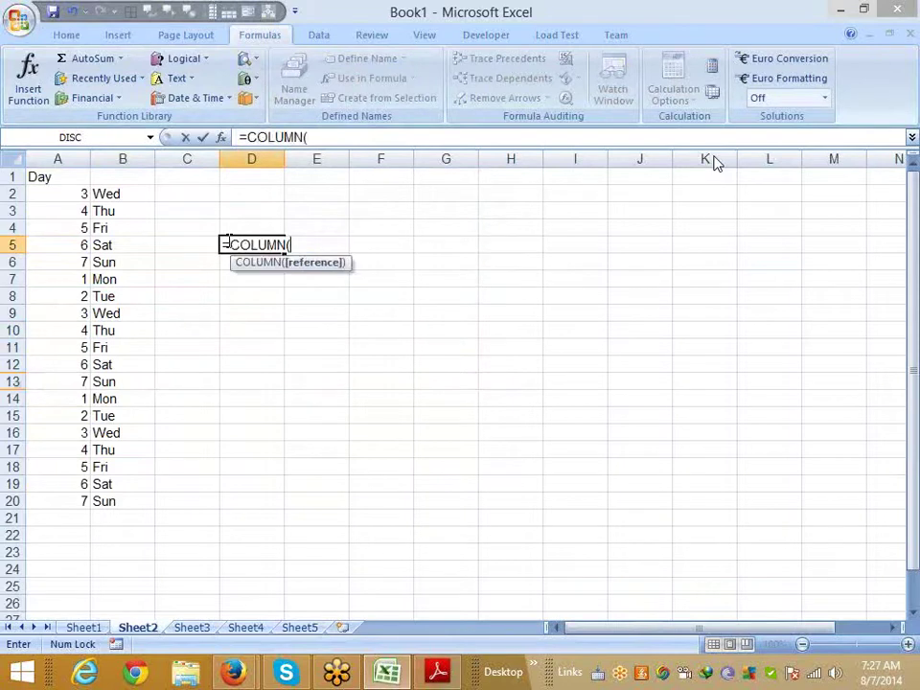
pyautogui.click(352, 211)
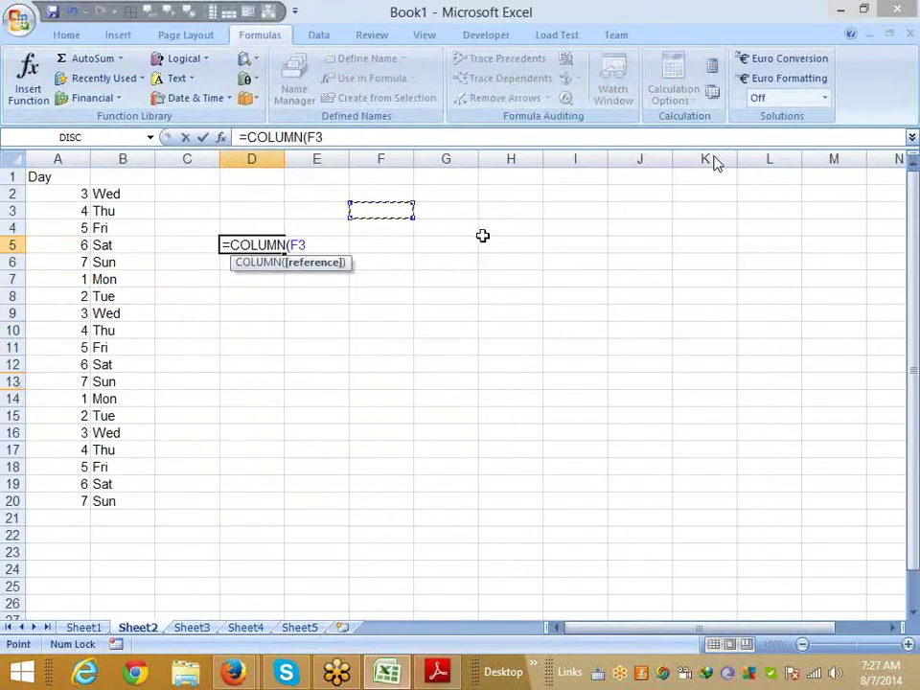
pyautogui.press('Return')
pyautogui.press('Up')
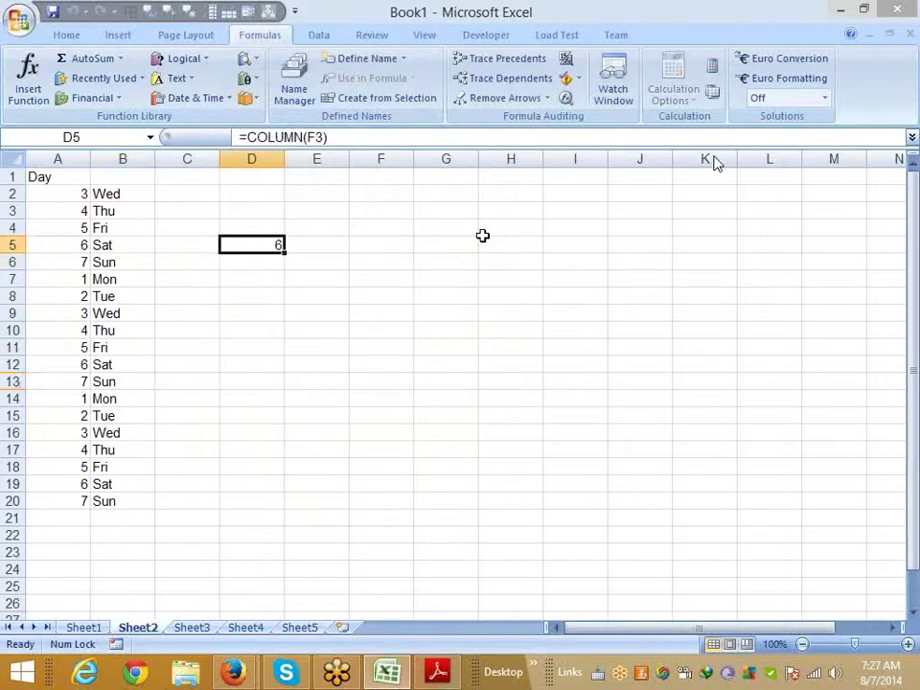
# Step: Change D5's formula to =COLUMNS(E2:H2) so it returns 4
pyautogui.press('F2')
pyautogui.press('BackSpace')
pyautogui.press('BackSpace')
pyautogui.press('BackSpace')
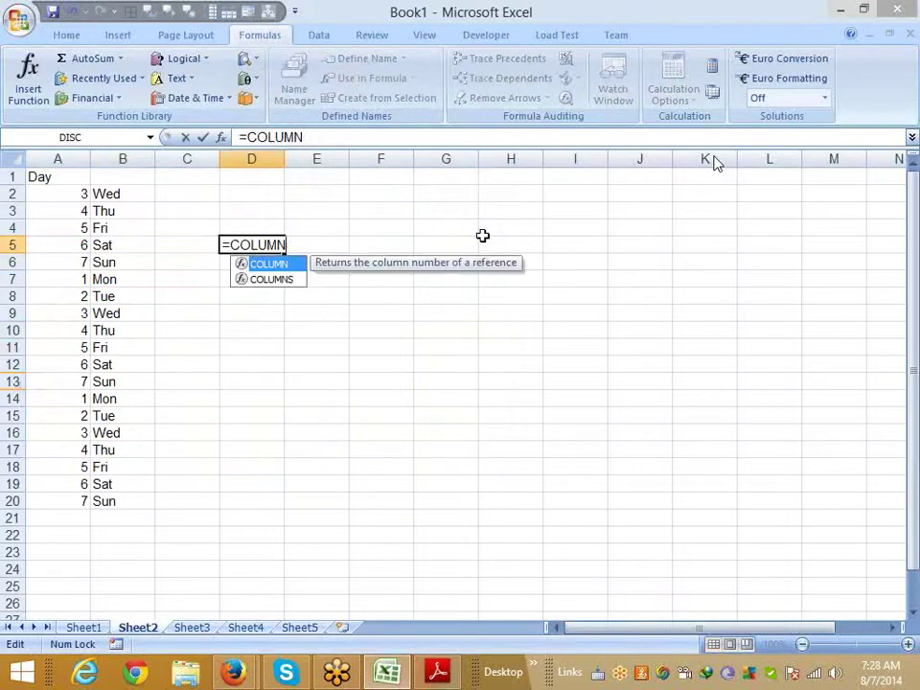
pyautogui.press('Down')
pyautogui.press('Tab')
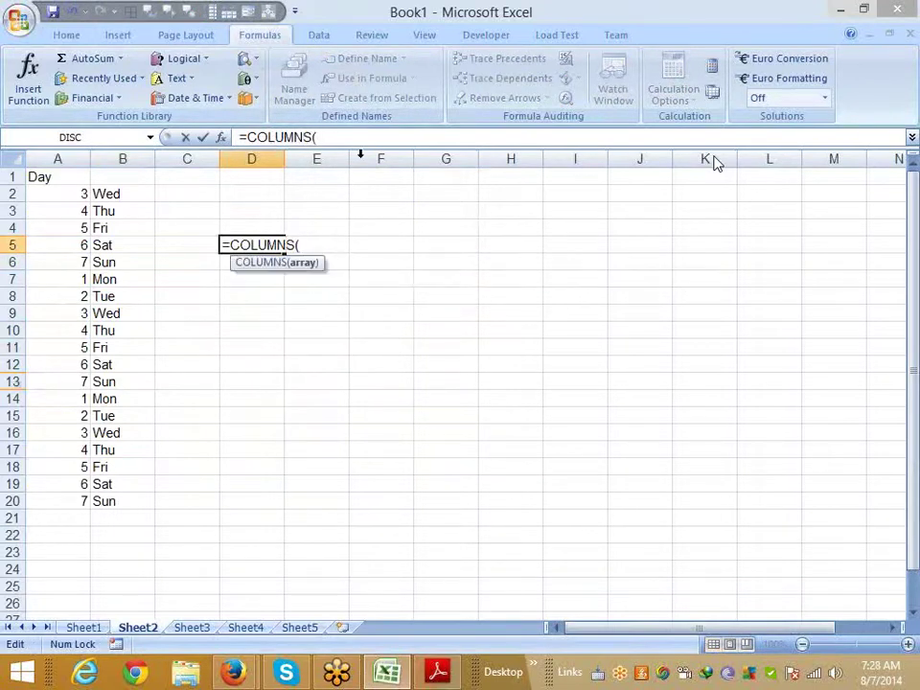
pyautogui.moveTo(327, 195); pyautogui.dragTo(495, 196)
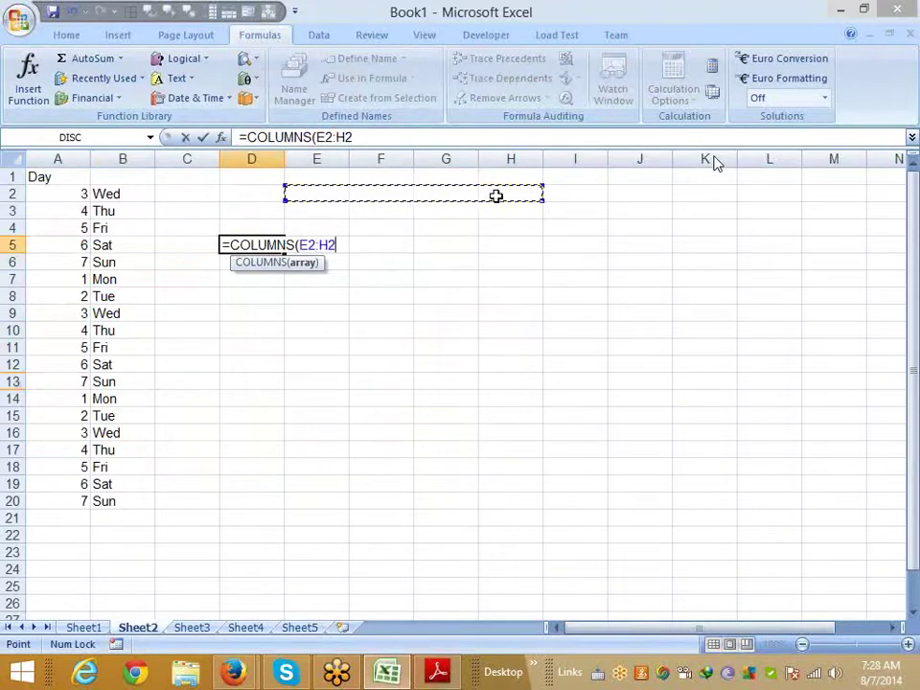
pyautogui.press('Return')
pyautogui.press('Up')
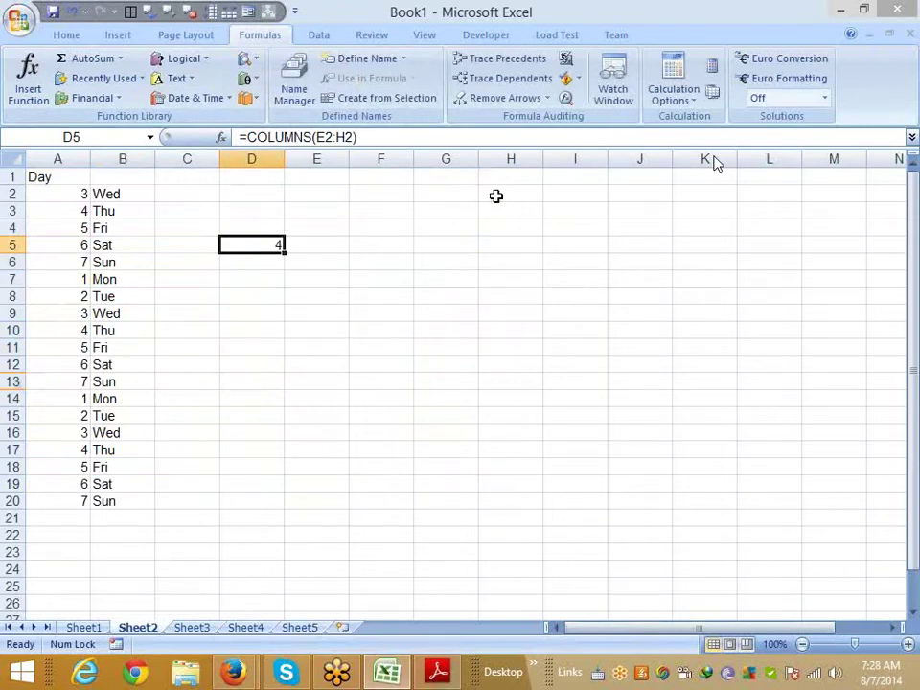
# Step: Enter =ROWS(G4:G10) in D6, giving 7
pyautogui.press('Down')
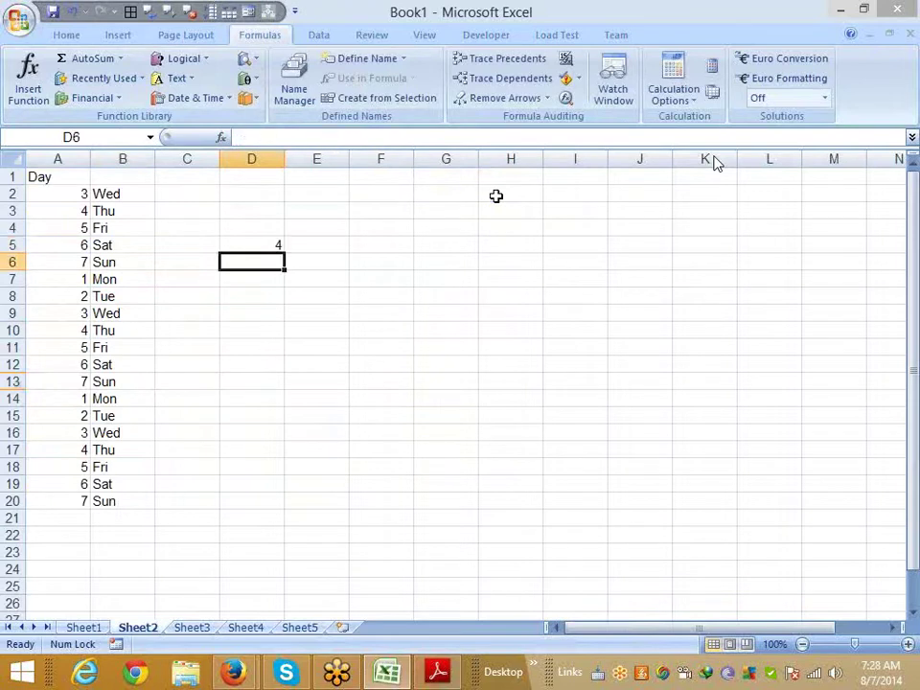
pyautogui.write('=row')
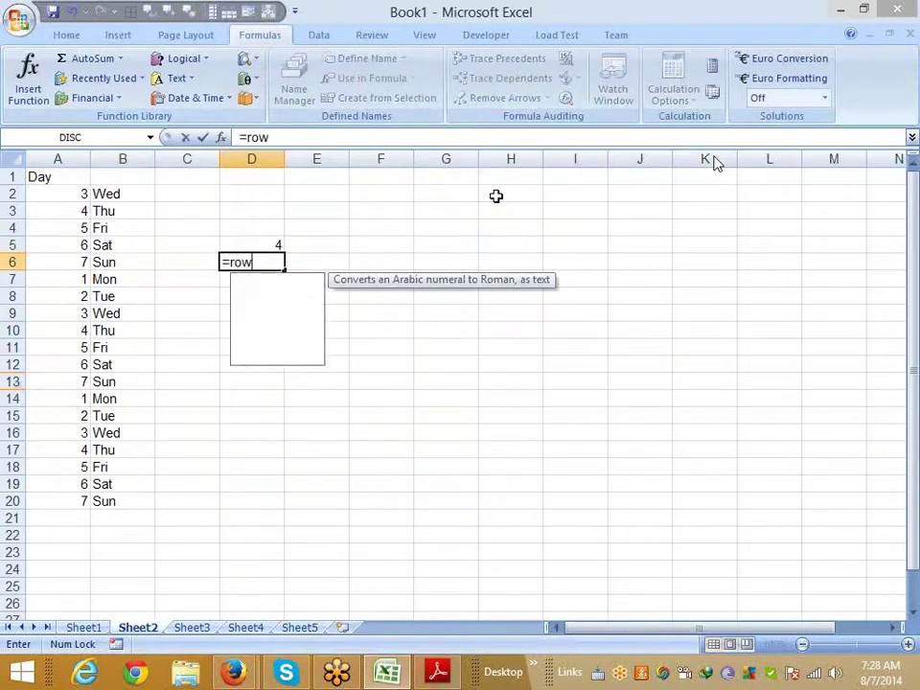
pyautogui.press('Down')
pyautogui.press('Tab')
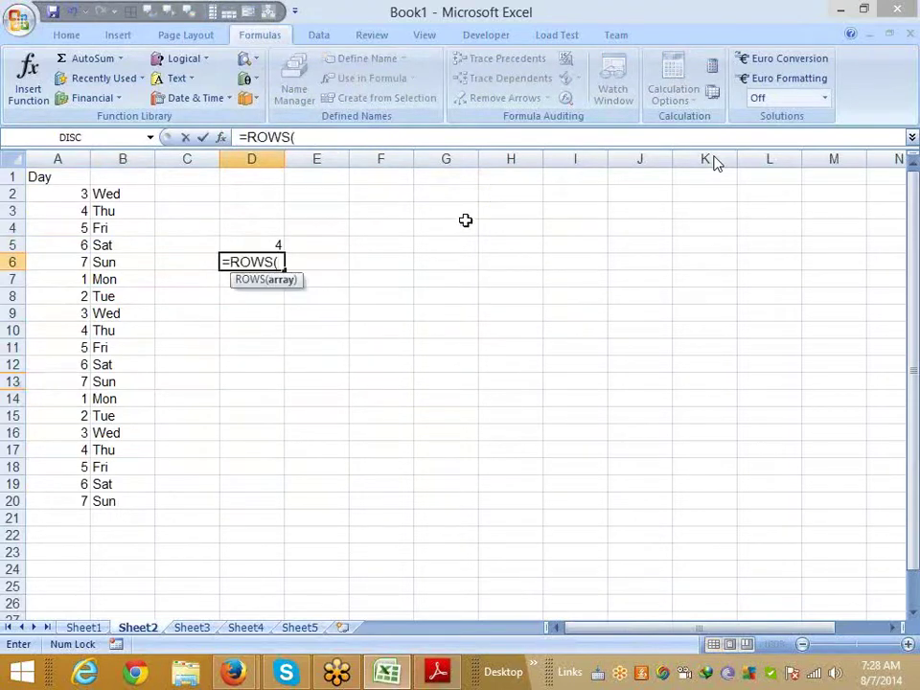
pyautogui.moveTo(466, 223); pyautogui.dragTo(476, 335)
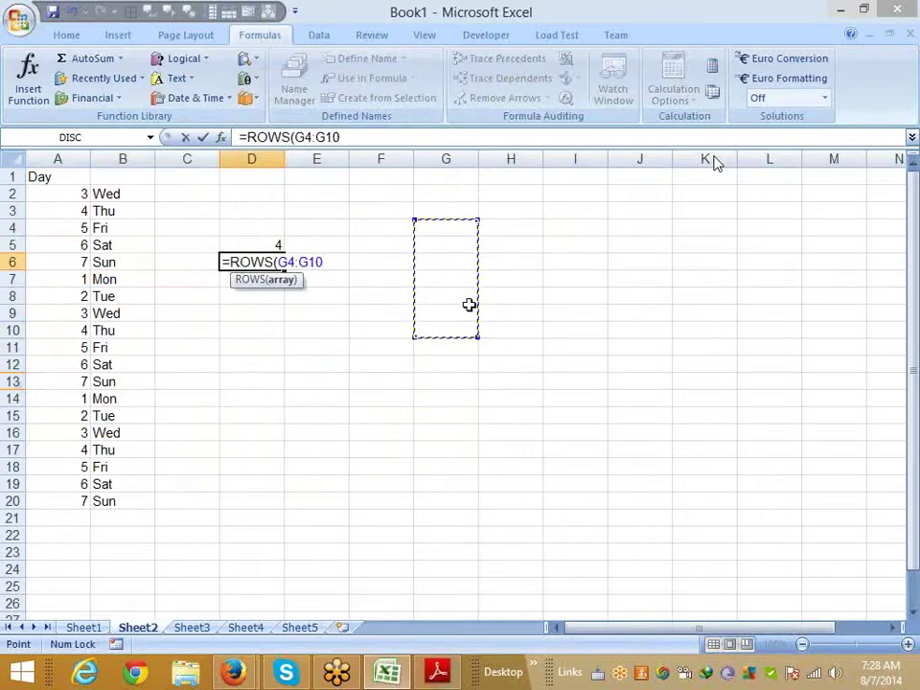
pyautogui.press('Return')
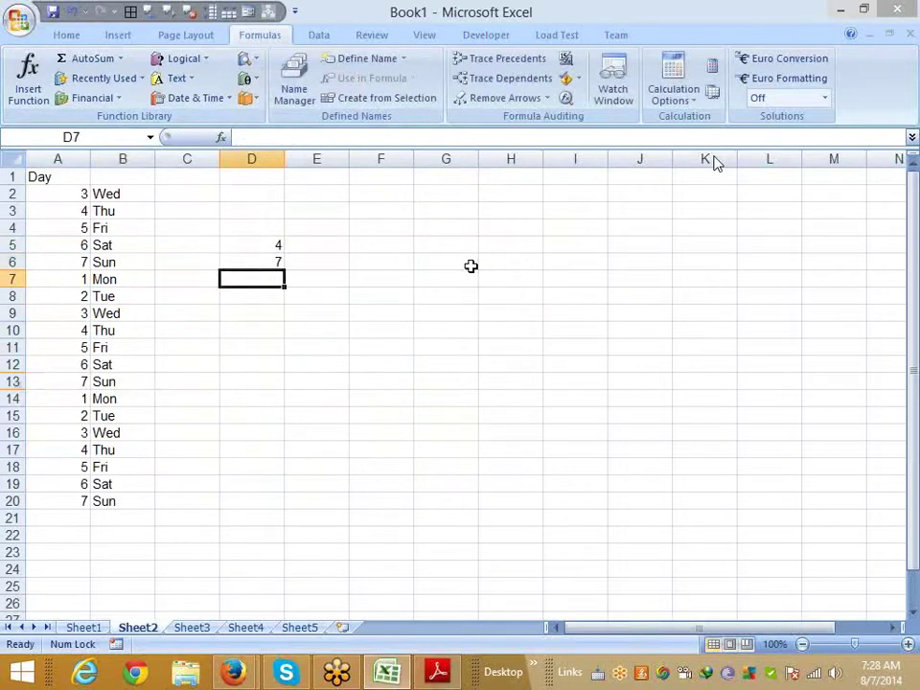
# Step: Compare the D5 and D6 formulas, then browse Lookup & Reference functions from D12
pyautogui.press('Up')
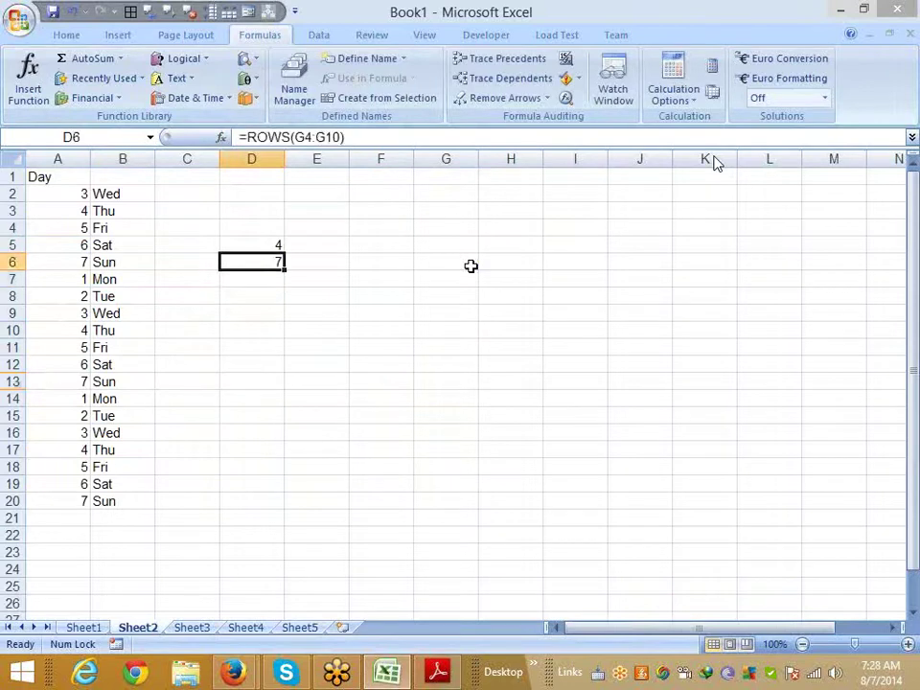
pyautogui.press('Up')
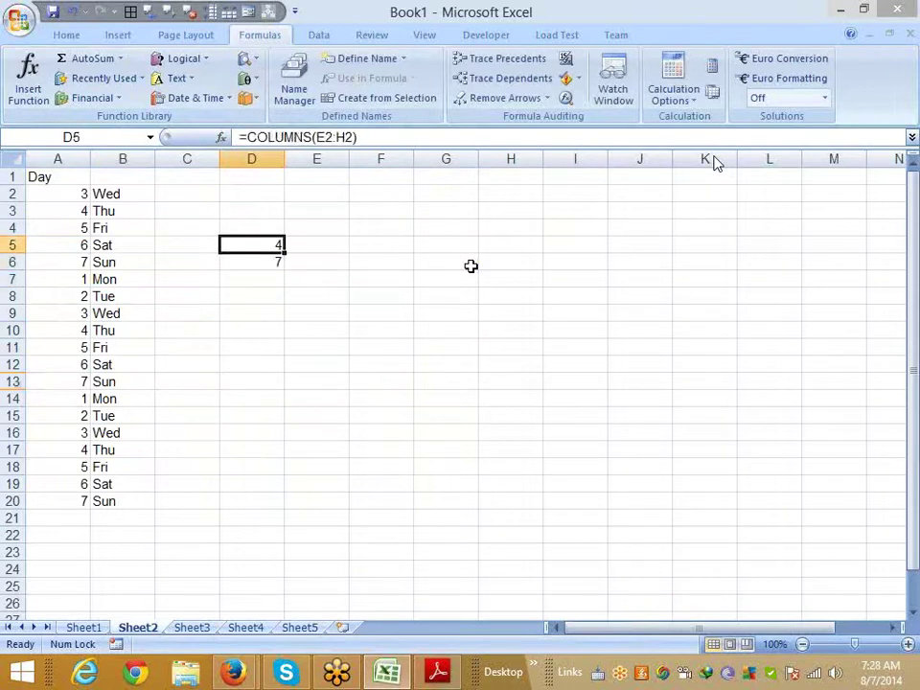
pyautogui.press('Right')
pyautogui.press('Left')
pyautogui.press('Right')
pyautogui.press('Left')
pyautogui.press('Down')
pyautogui.press('Up')
pyautogui.click(251, 364)
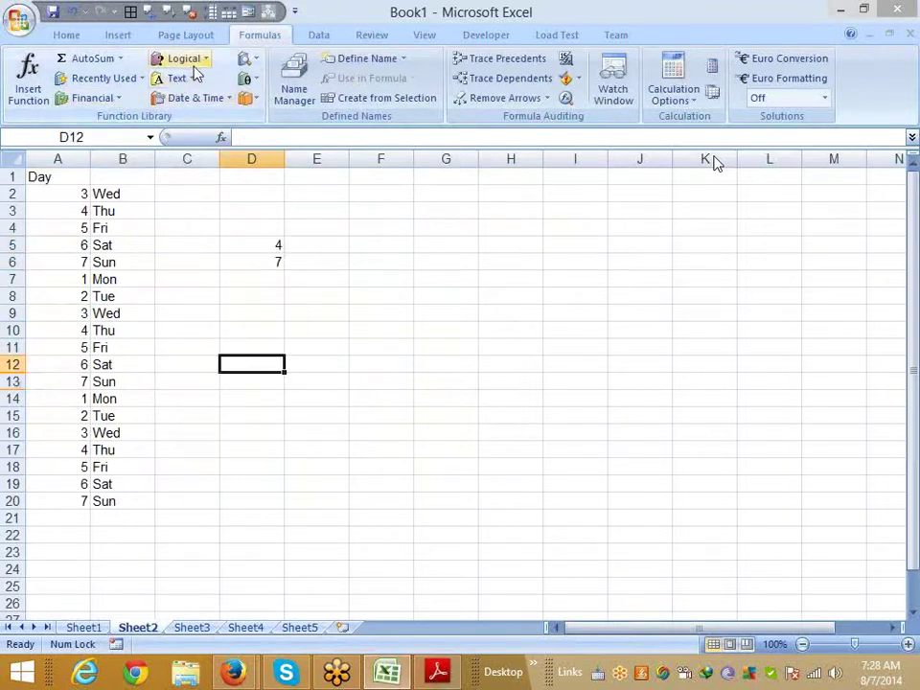
pyautogui.click(252, 64)
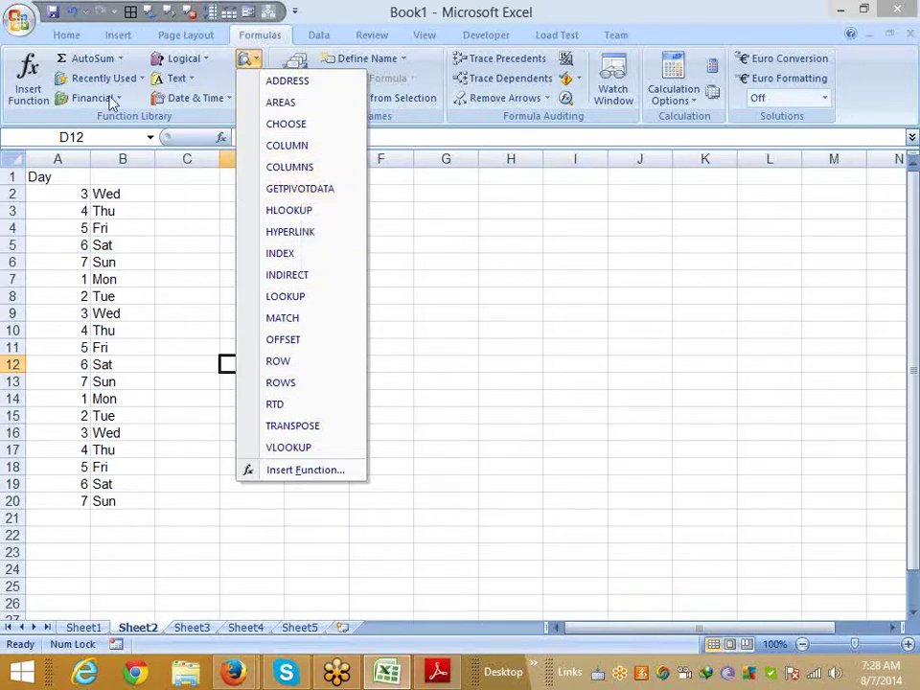
# Step: Open the Data1 workbook from Recent Documents
pyautogui.click(199, 233)
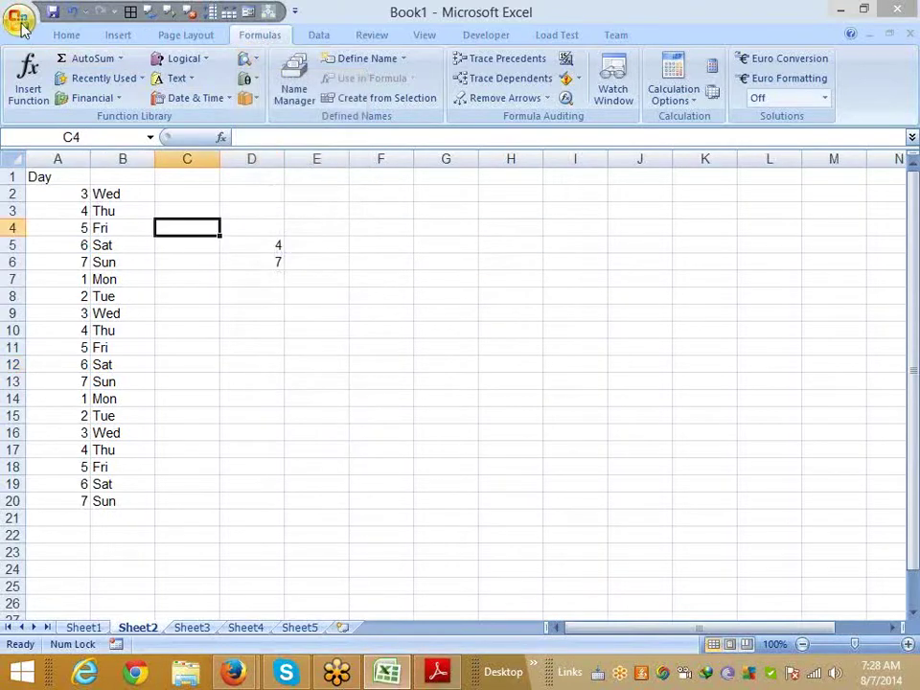
pyautogui.click(19, 21)
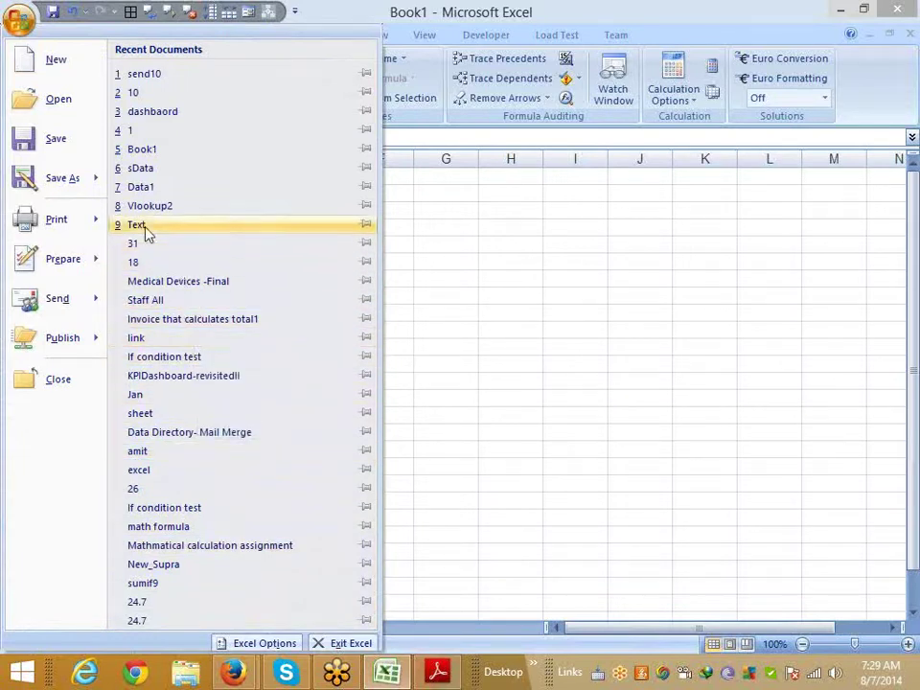
pyautogui.click(144, 188)
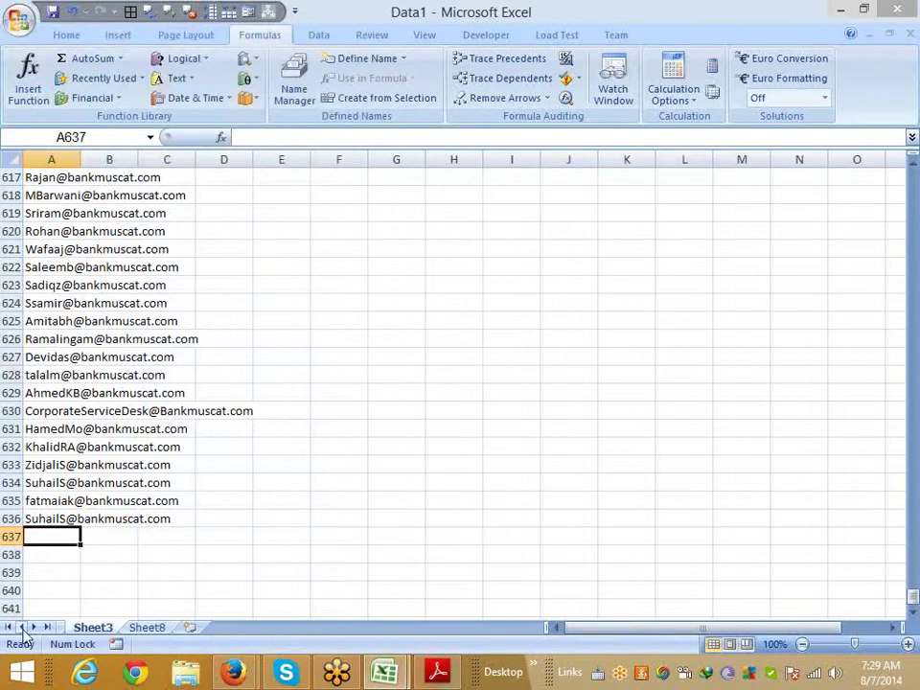
# Step: Go to Sheet1's data table and start a new PivotTable
pyautogui.click(20, 627)
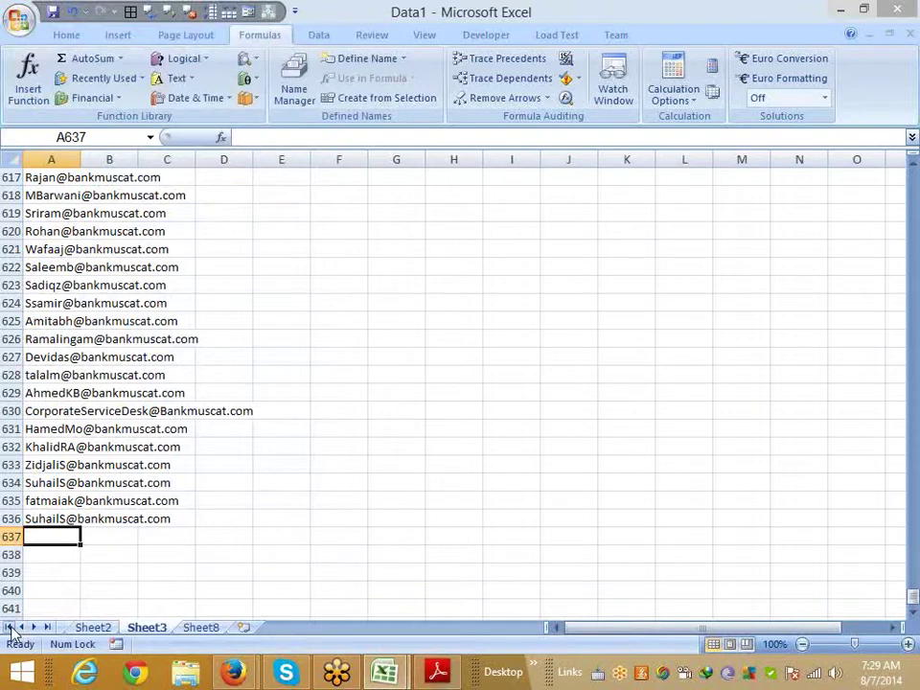
pyautogui.click(15, 628)
pyautogui.click(84, 627)
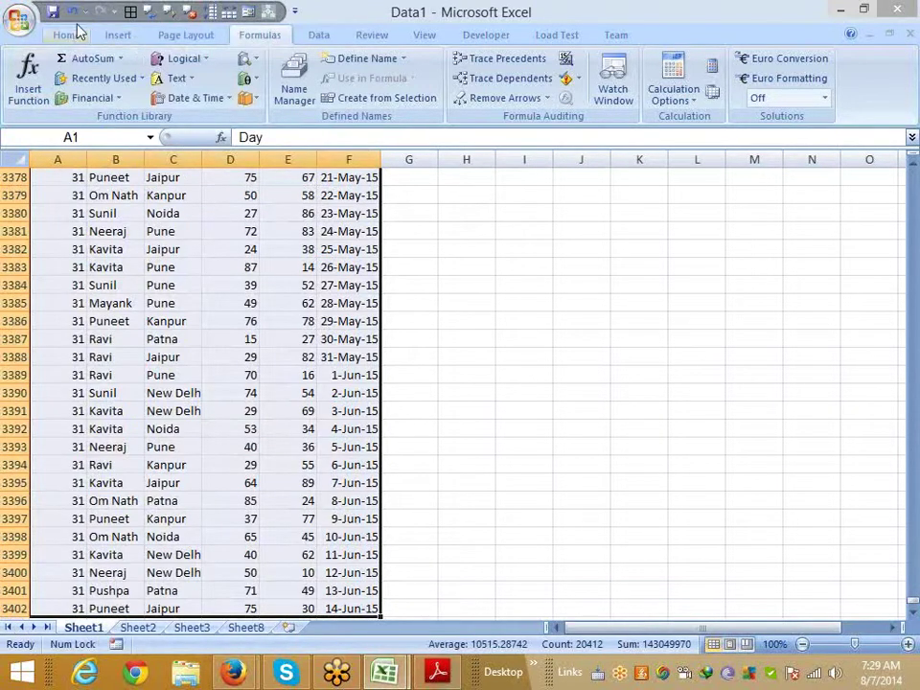
pyautogui.click(115, 35)
pyautogui.click(30, 102)
pyautogui.click(58, 117)
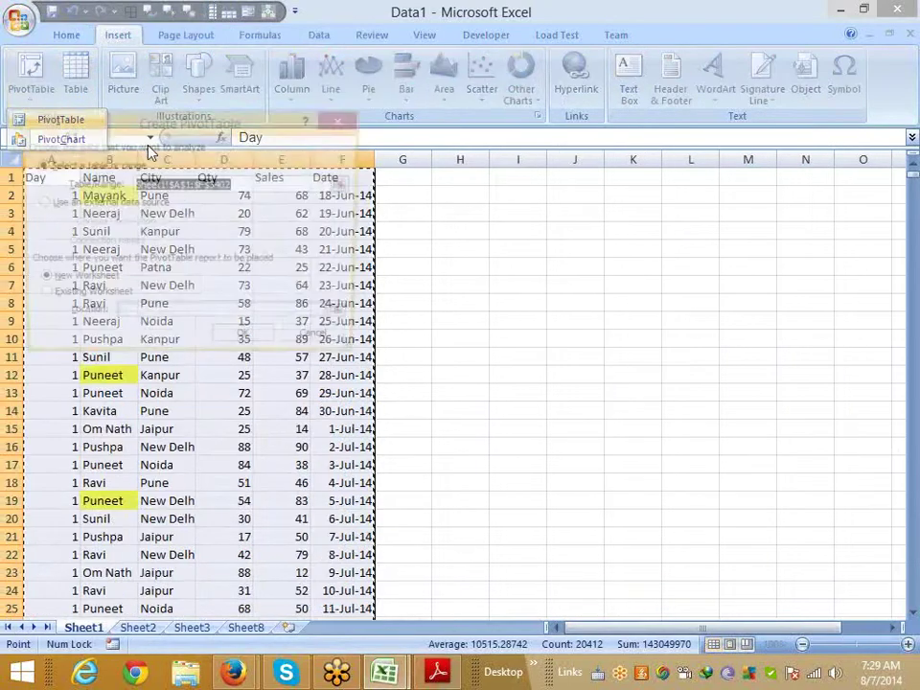
# Step: Place the pivot on a new sheet with Name as rows and Sum of Qty as values
pyautogui.click(251, 344)
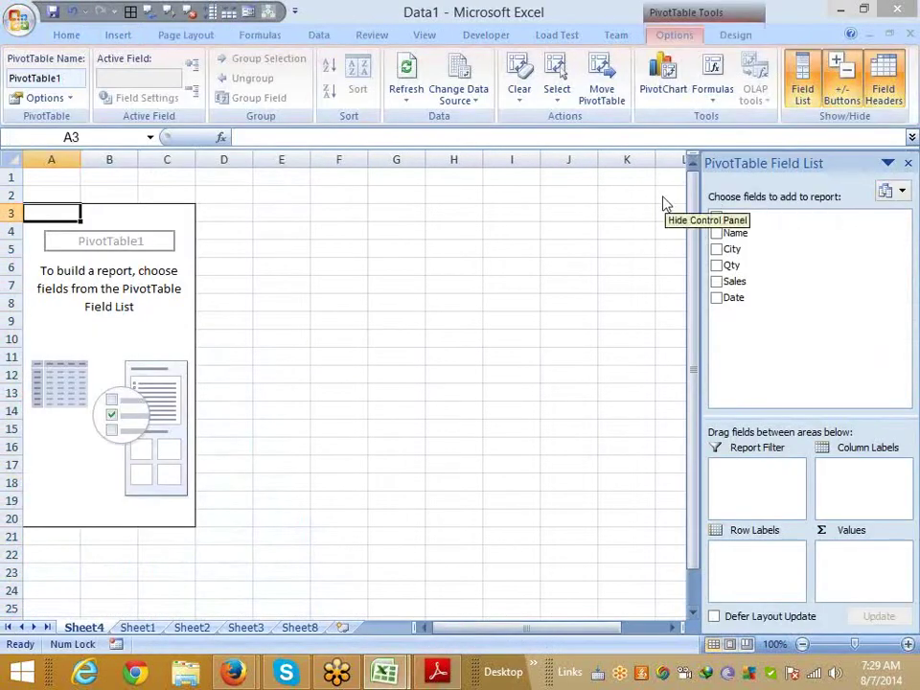
pyautogui.moveTo(733, 233); pyautogui.dragTo(754, 548)
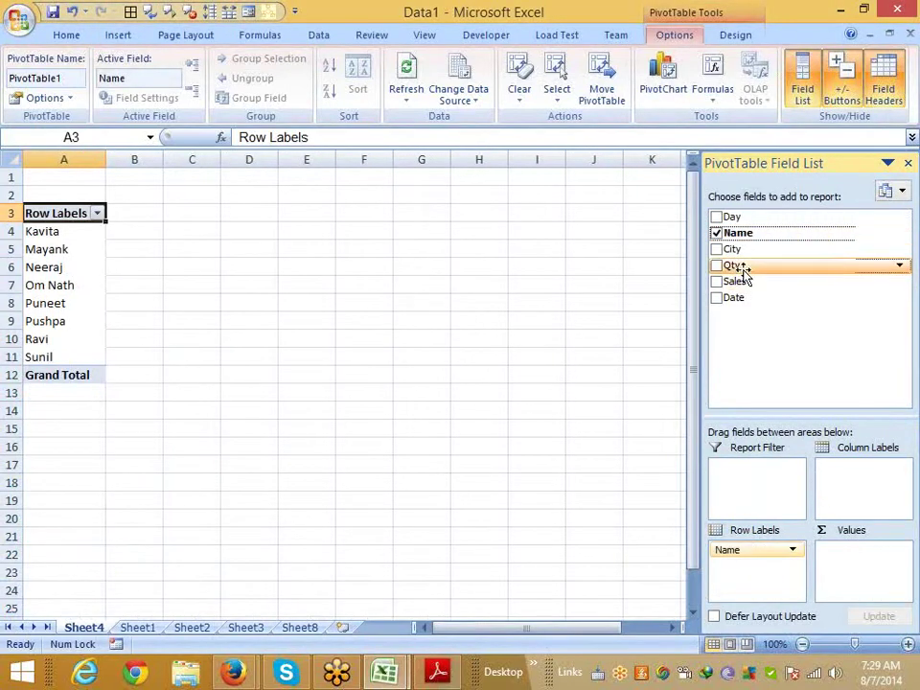
pyautogui.moveTo(733, 265); pyautogui.dragTo(859, 584)
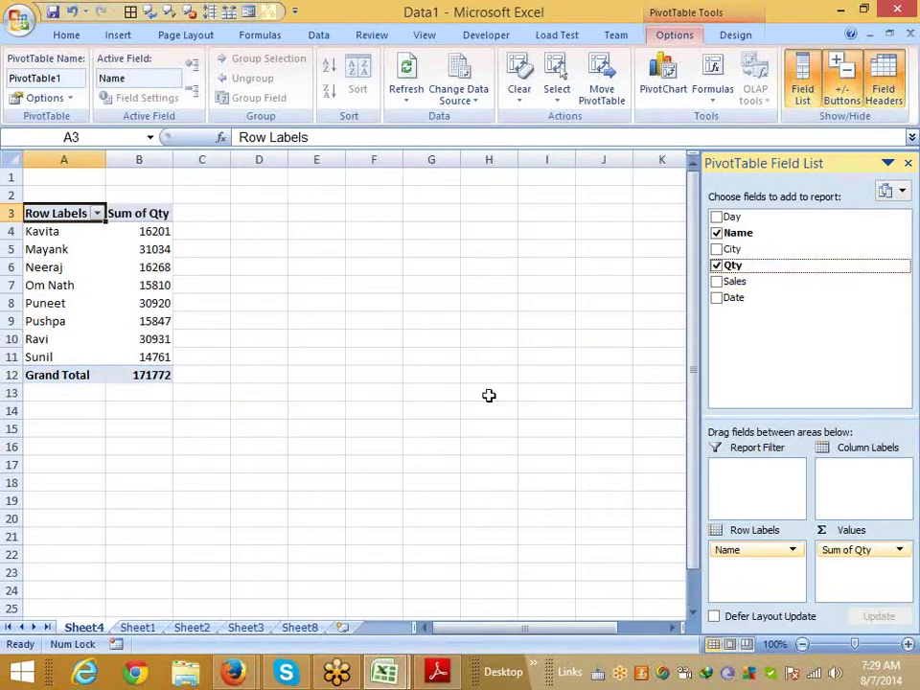
# Step: Enter a GETPIVOTDATA formula in D4 adding 10 to Kavita's Sum of Qty, giving 16211
pyautogui.click(178, 232)
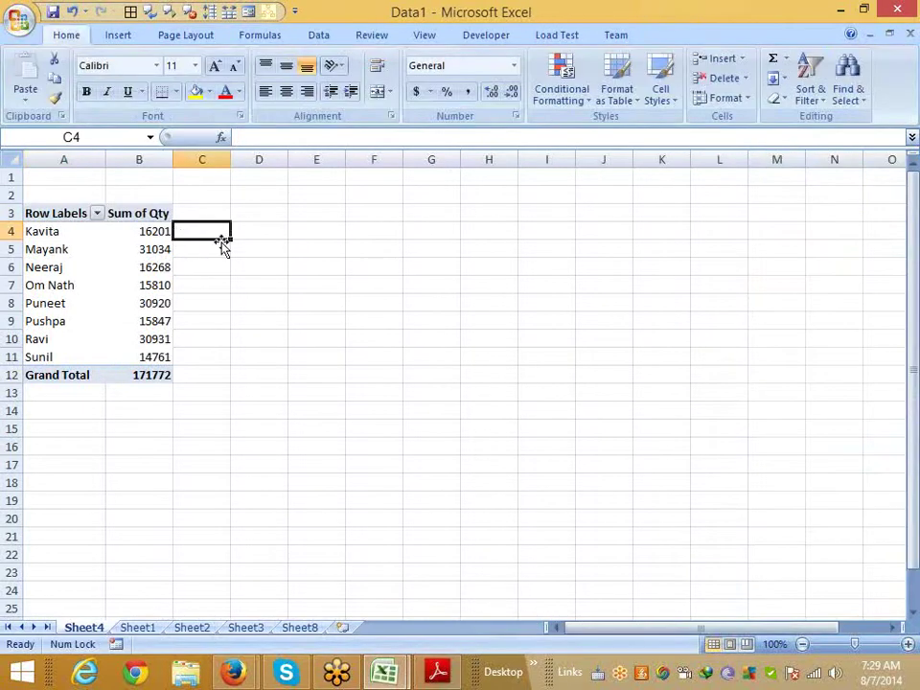
pyautogui.click(258, 235)
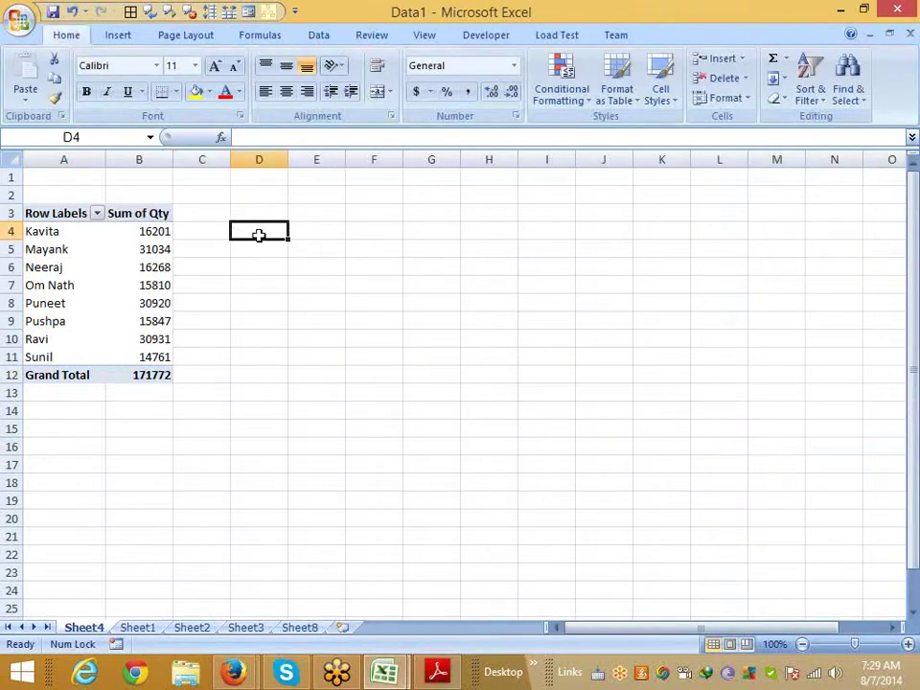
pyautogui.write('=')
pyautogui.press('Left')
pyautogui.press('Left')
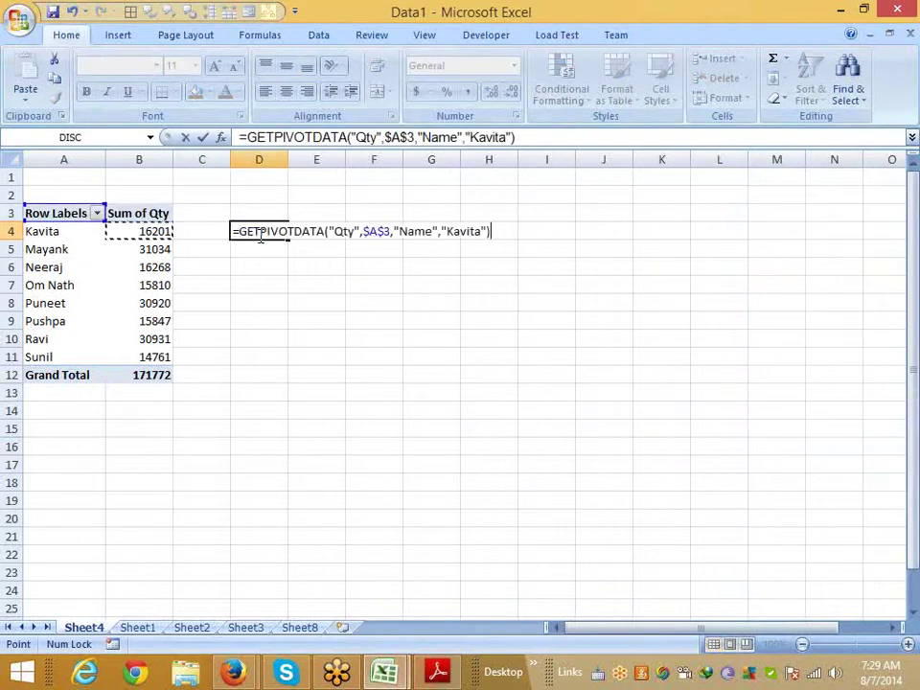
pyautogui.write('+10')
pyautogui.hotkey('ctrl', 'Return')
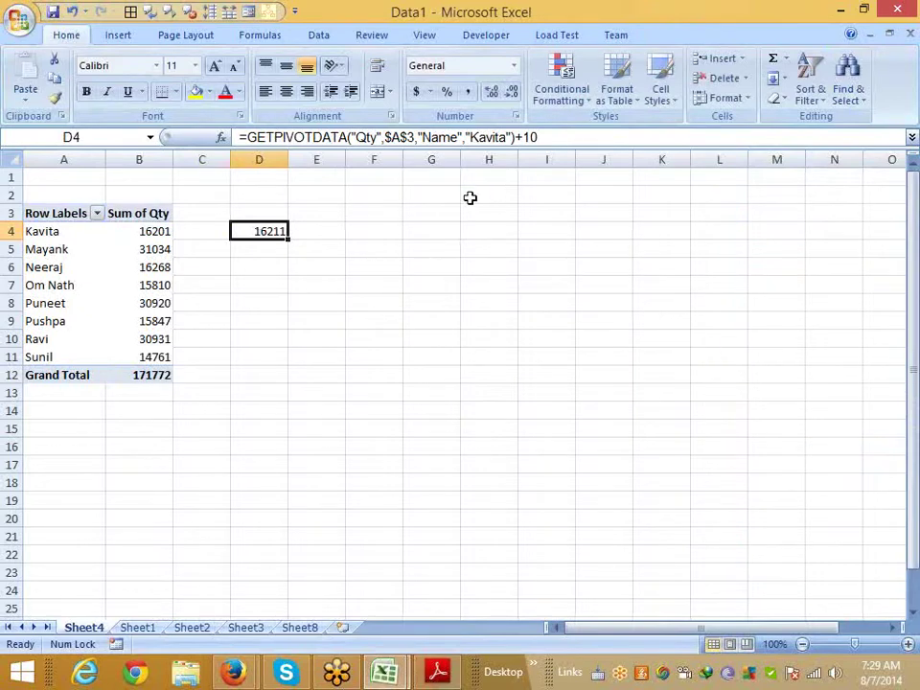
# Step: Try filling the D4 formula down to D7, then undo the fill
pyautogui.click(356, 137)
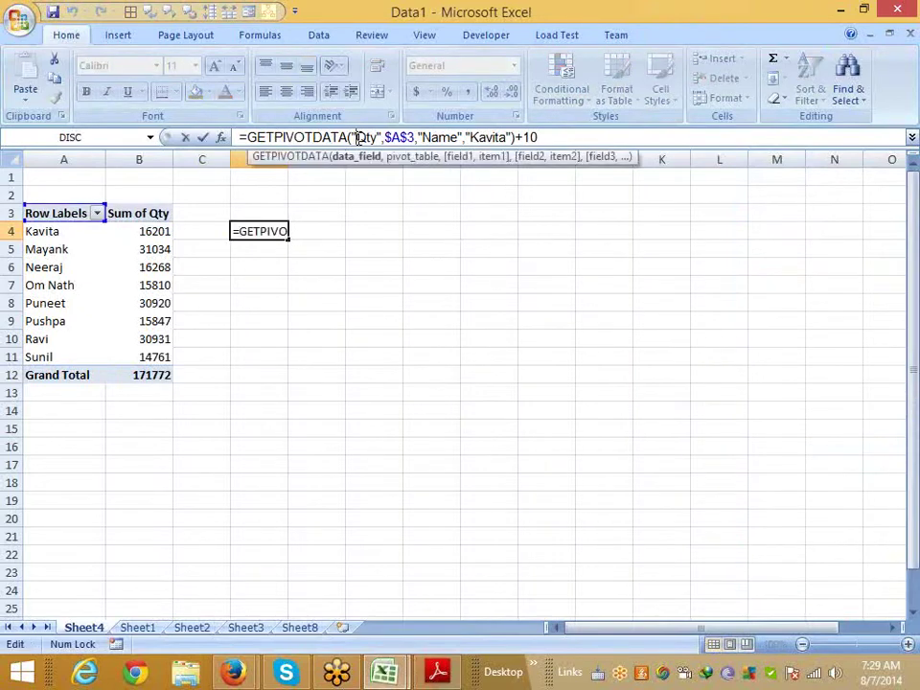
pyautogui.hotkey('ctrl', 'Return')
pyautogui.moveTo(291, 239); pyautogui.dragTo(291, 292)
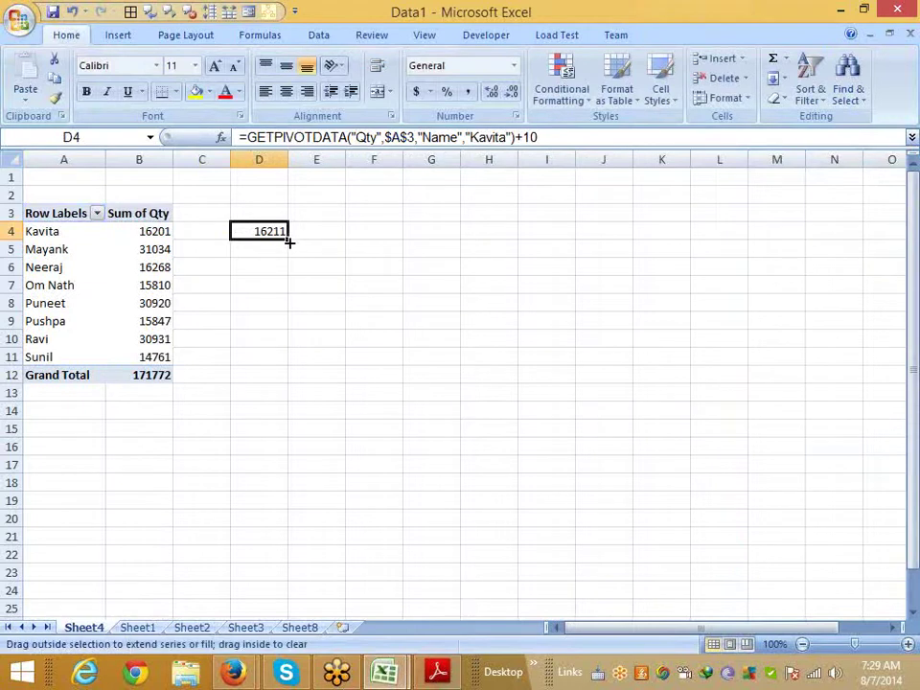
pyautogui.hotkey('ctrl', 'z')
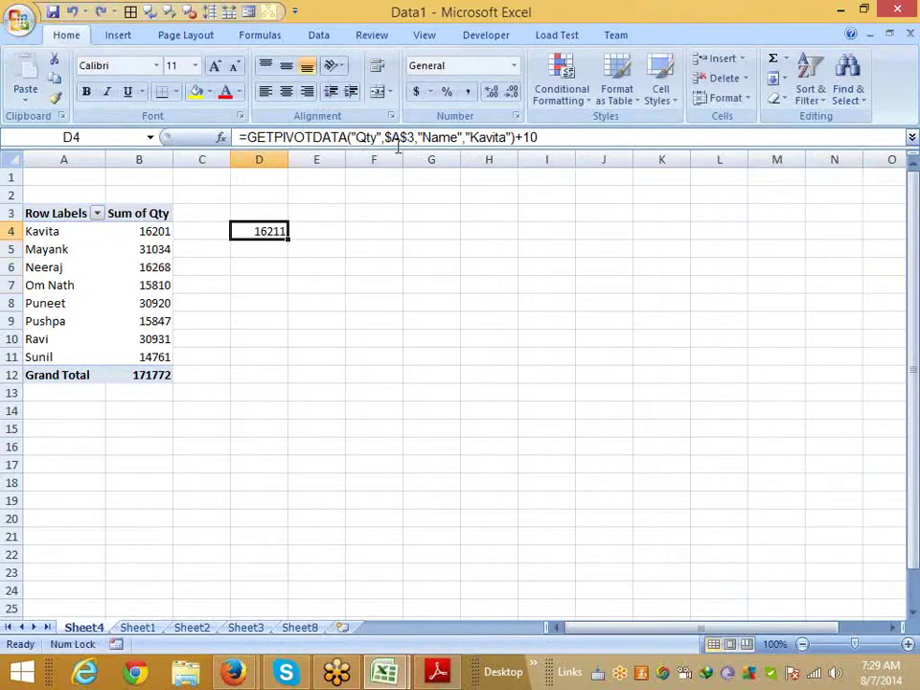
pyautogui.click(54, 242)
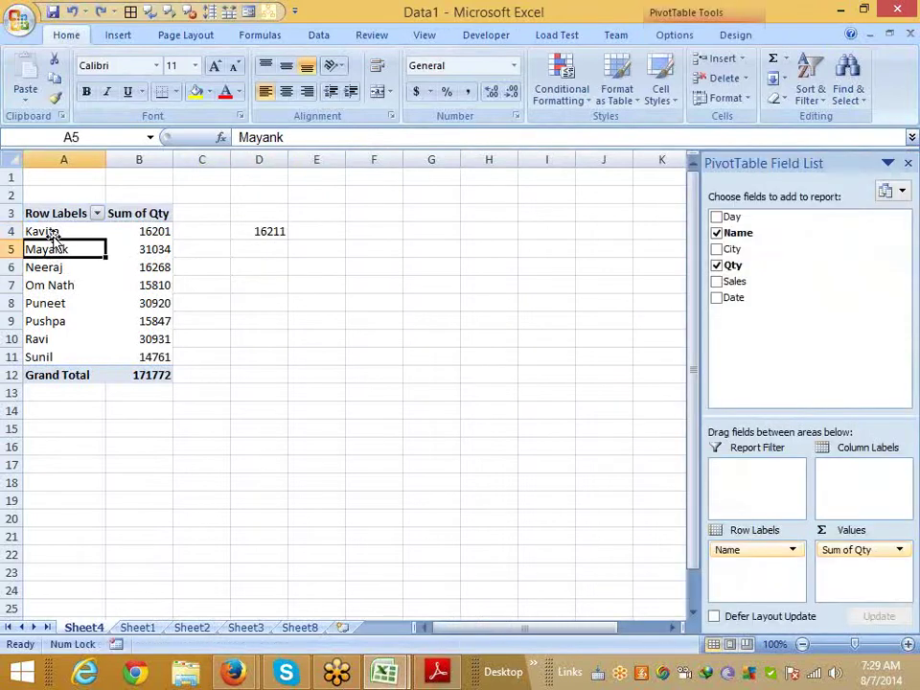
# Step: Move Kavita's row to the end of the pivot table
pyautogui.doubleClick(55, 243)
pyautogui.press('Escape')
pyautogui.click(61, 232)
pyautogui.rightClick(59, 235)
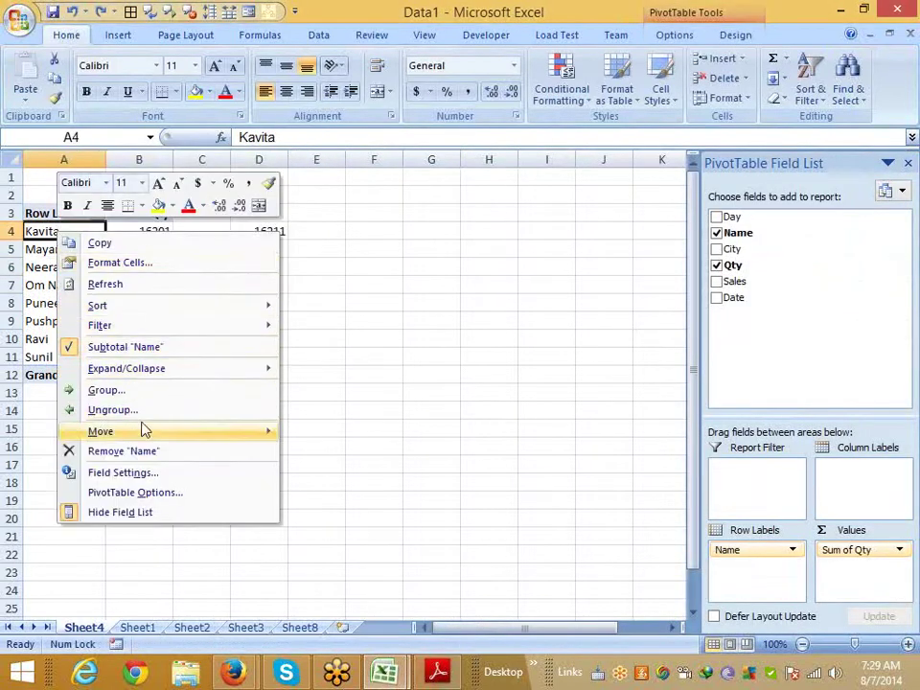
pyautogui.moveTo(144, 431)
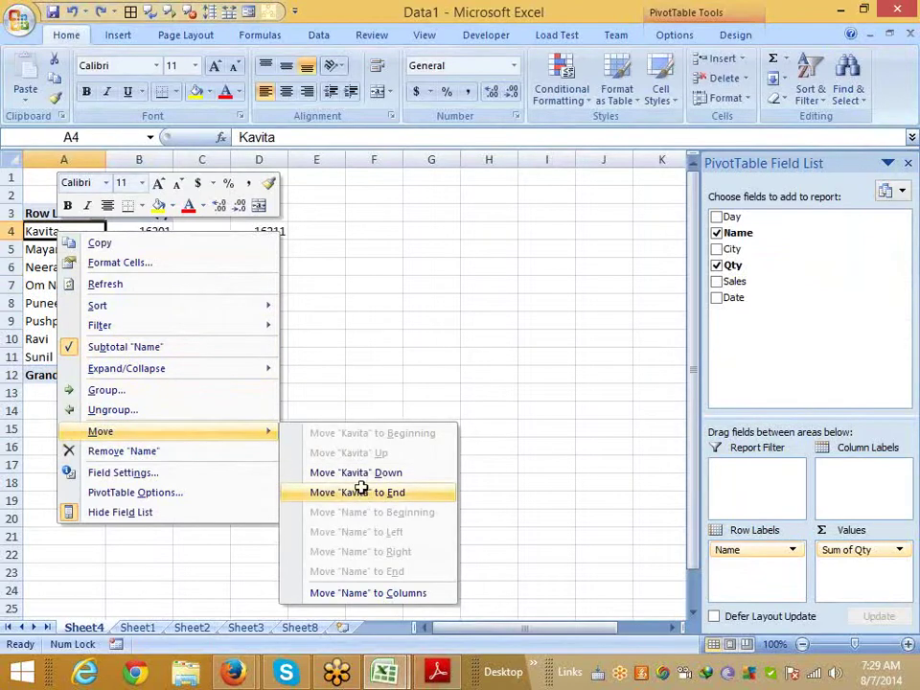
pyautogui.click(359, 492)
pyautogui.click(263, 232)
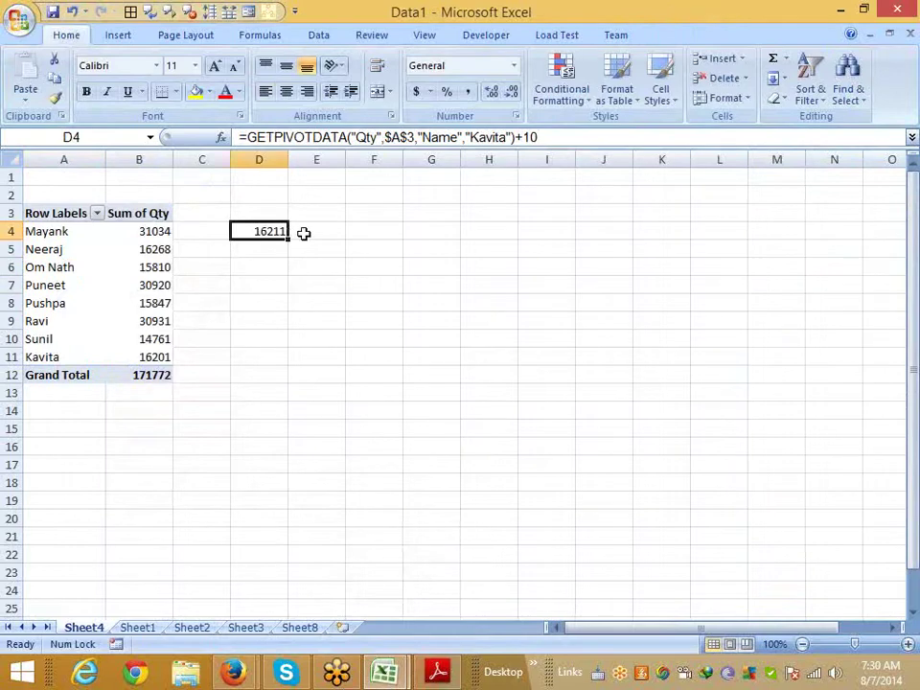
# Step: Enter =B4 in cell E4
pyautogui.click(303, 233)
pyautogui.write('=')
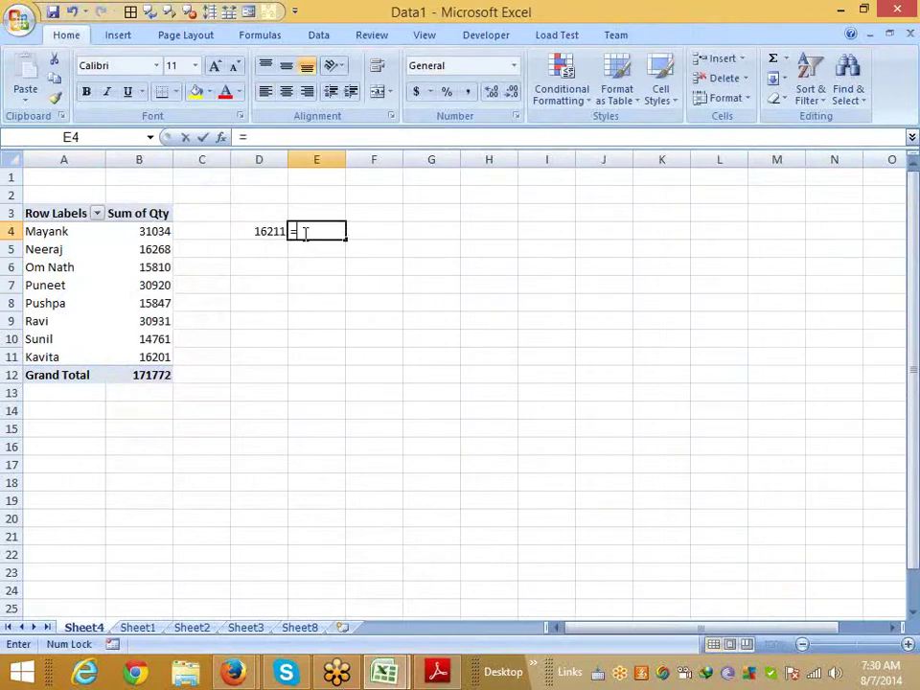
pyautogui.write('b')
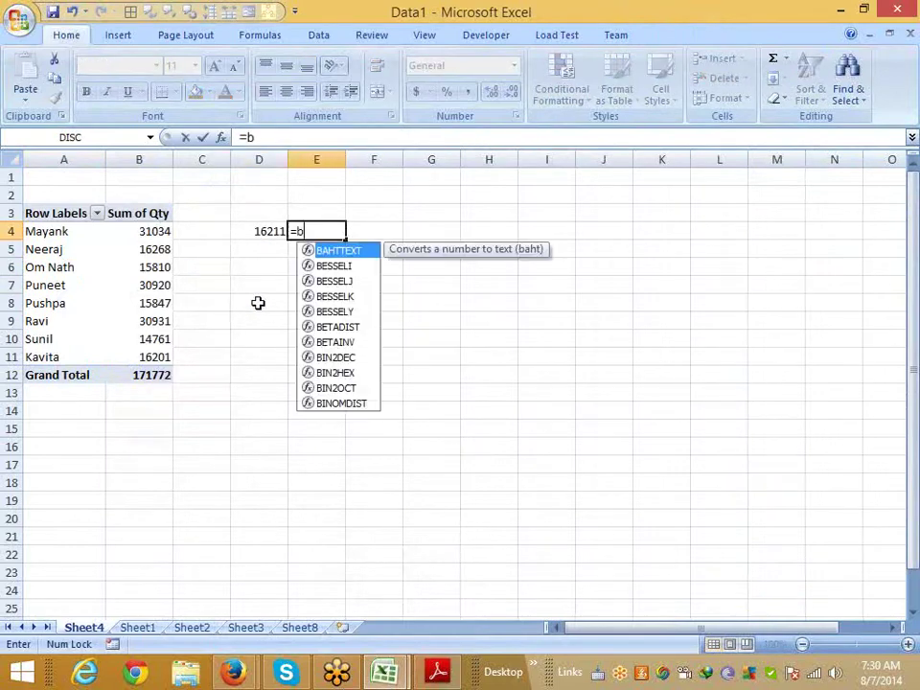
pyautogui.write('4')
pyautogui.press('Return')
pyautogui.press('Up')
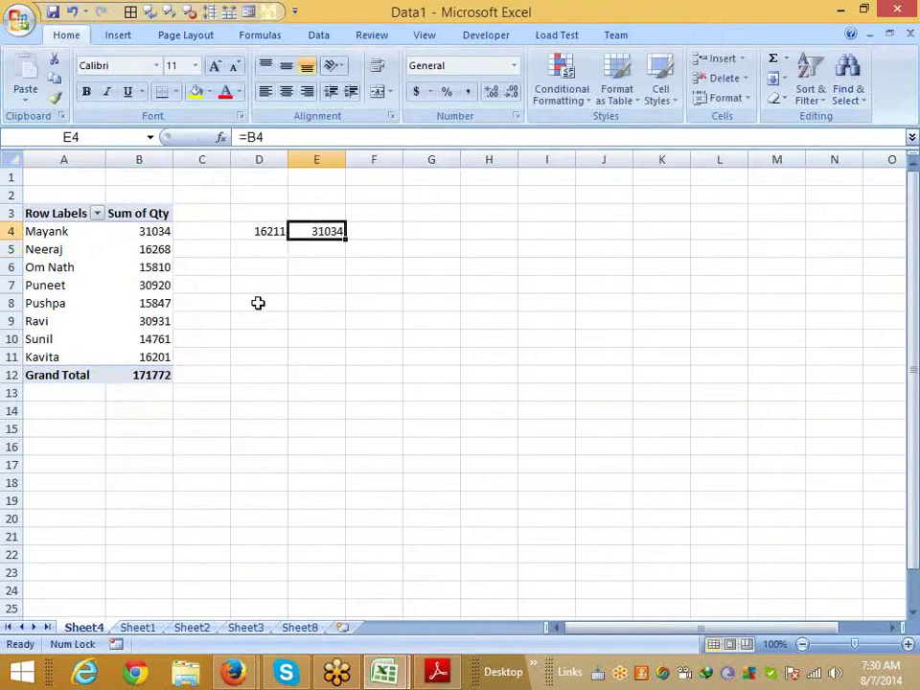
# Step: Move Mayank's row to the end and confirm D4 still returns 16211
pyautogui.click(58, 232)
pyautogui.rightClick(57, 234)
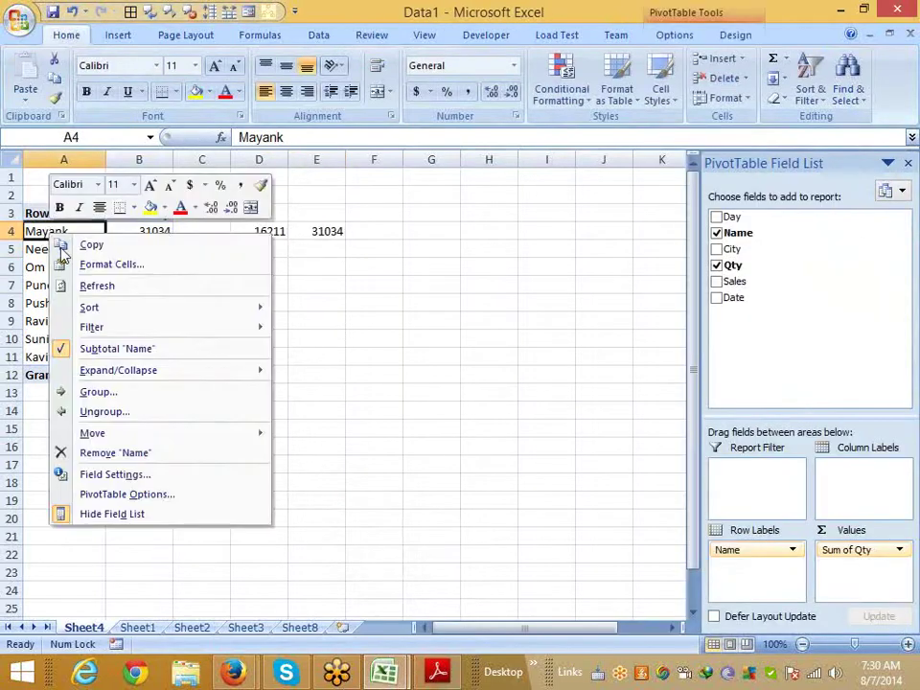
pyautogui.moveTo(178, 443)
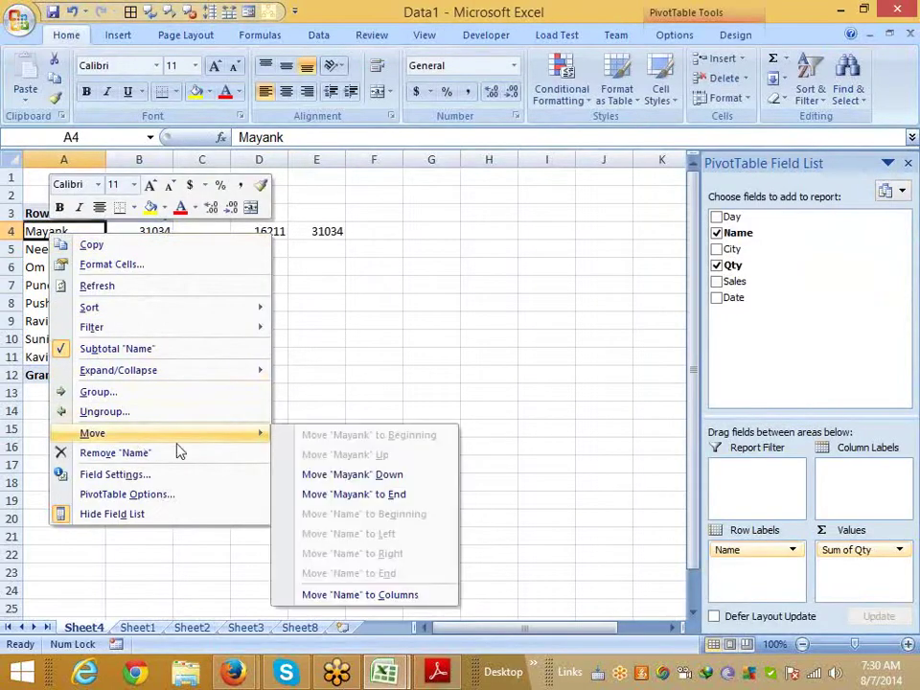
pyautogui.click(363, 494)
pyautogui.click(326, 233)
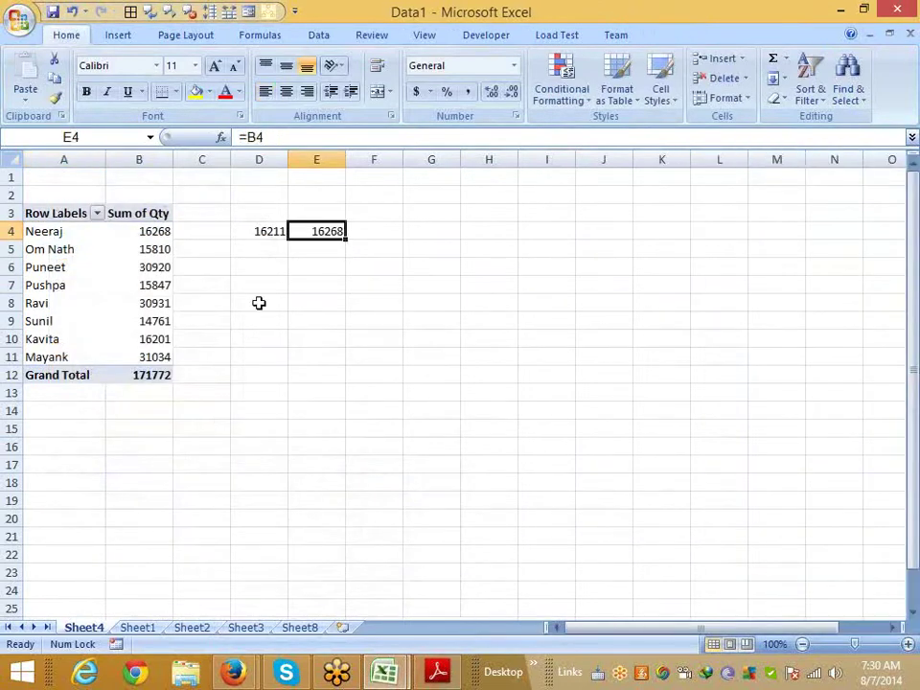
pyautogui.click(52, 356)
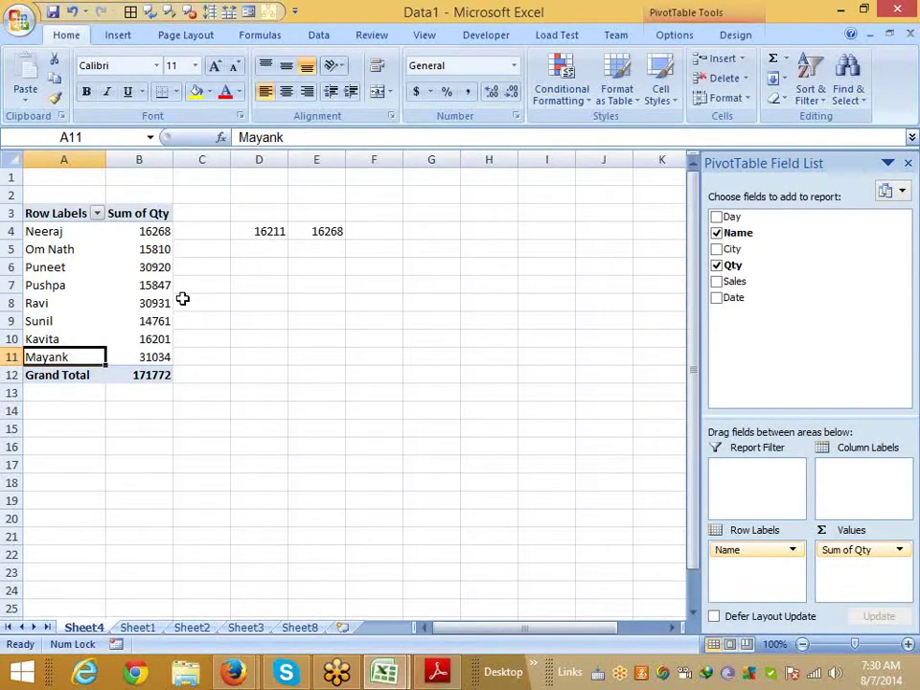
pyautogui.click(259, 237)
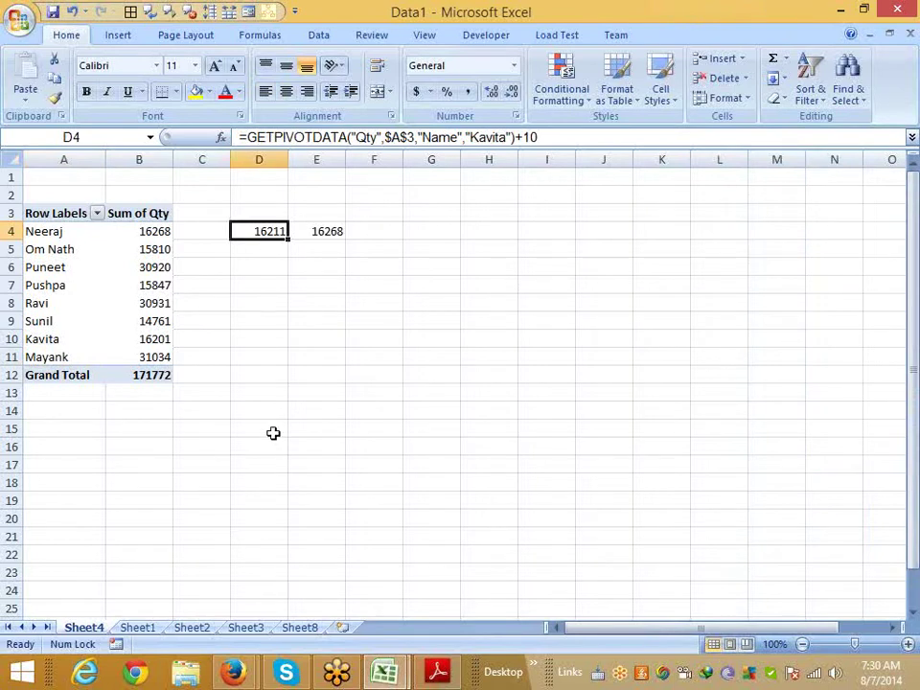
pyautogui.click(321, 238)
# Step: Clear E4, copy the pivot names Neeraj through Pushpa, and dismiss the failed paste at F4
pyautogui.press('Delete')
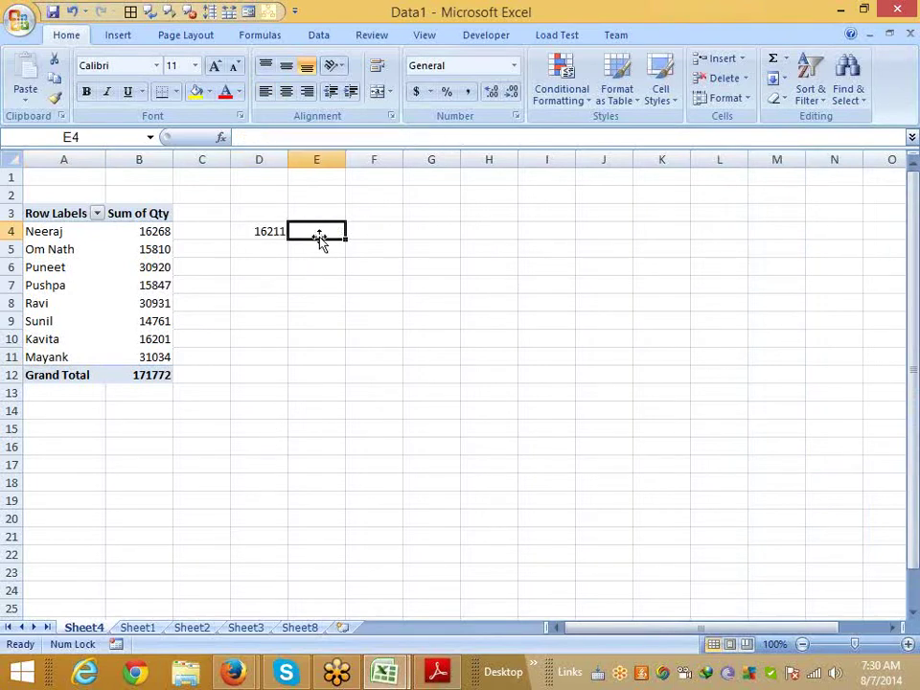
pyautogui.click(273, 238)
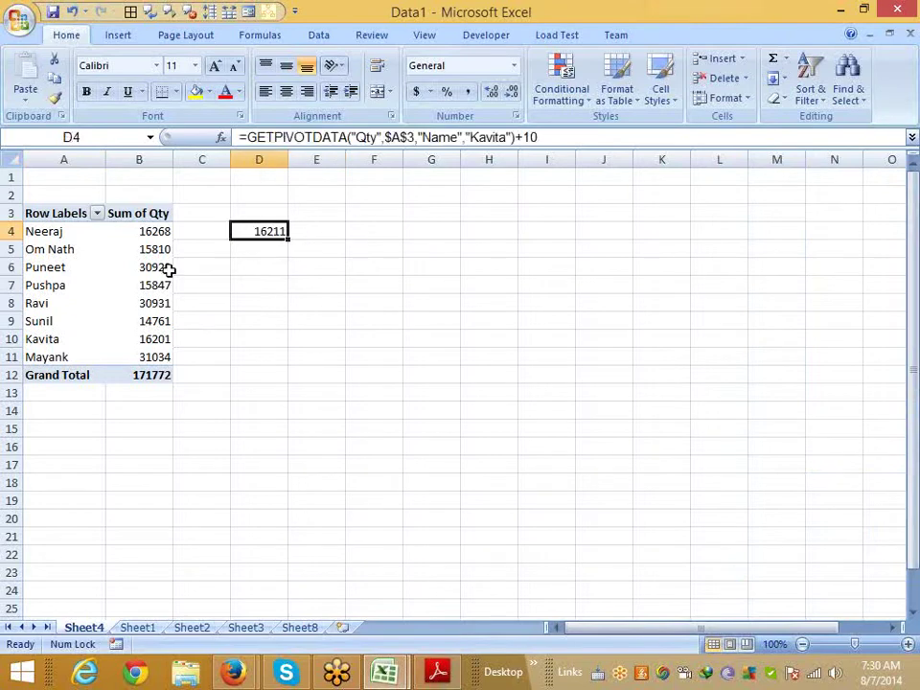
pyautogui.click(55, 238)
pyautogui.moveTo(54, 238); pyautogui.dragTo(55, 280)
pyautogui.hotkey('ctrl', 'c')
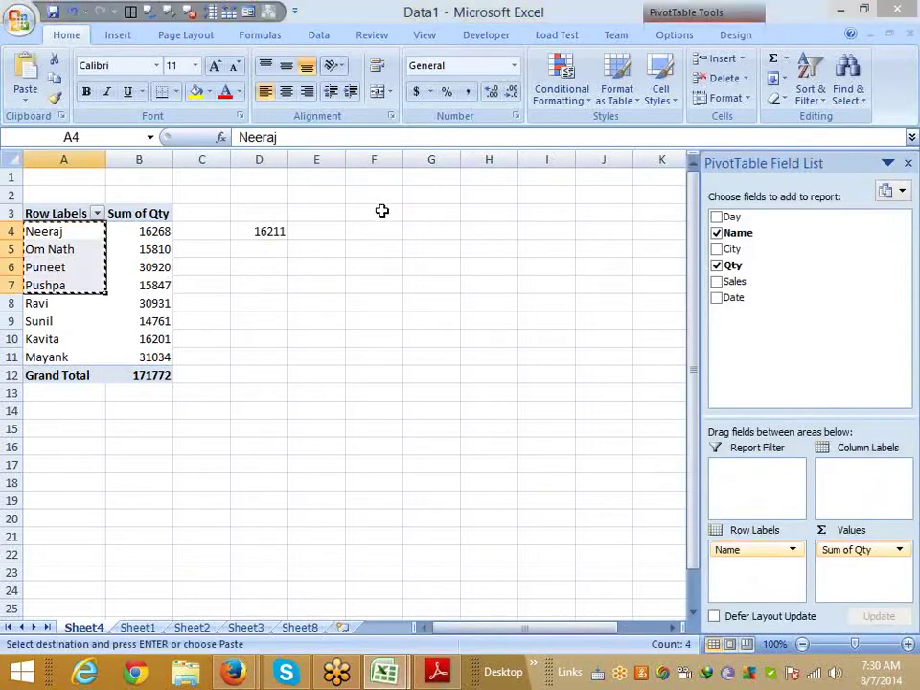
pyautogui.click(388, 230)
pyautogui.press('Return')
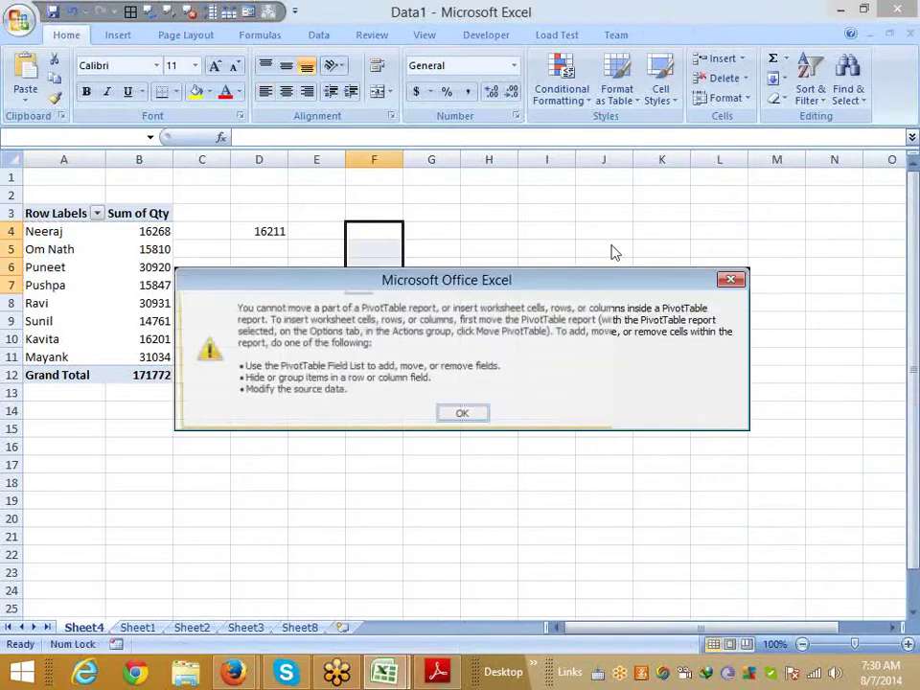
pyautogui.press('Return')
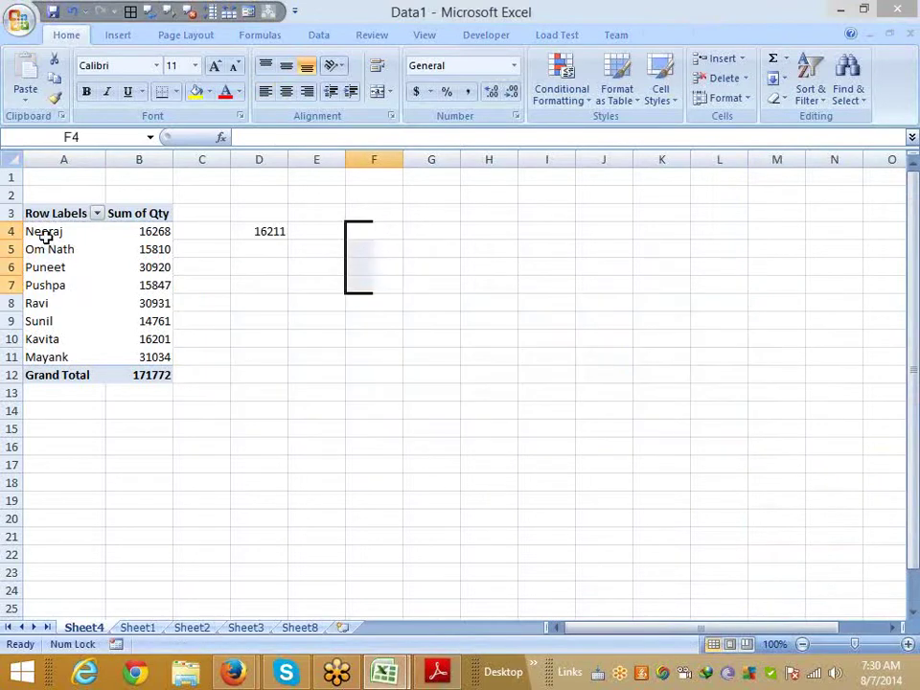
# Step: Paste the four names Neeraj through Pushpa into G3:G6
pyautogui.moveTo(41, 232); pyautogui.dragTo(45, 288)
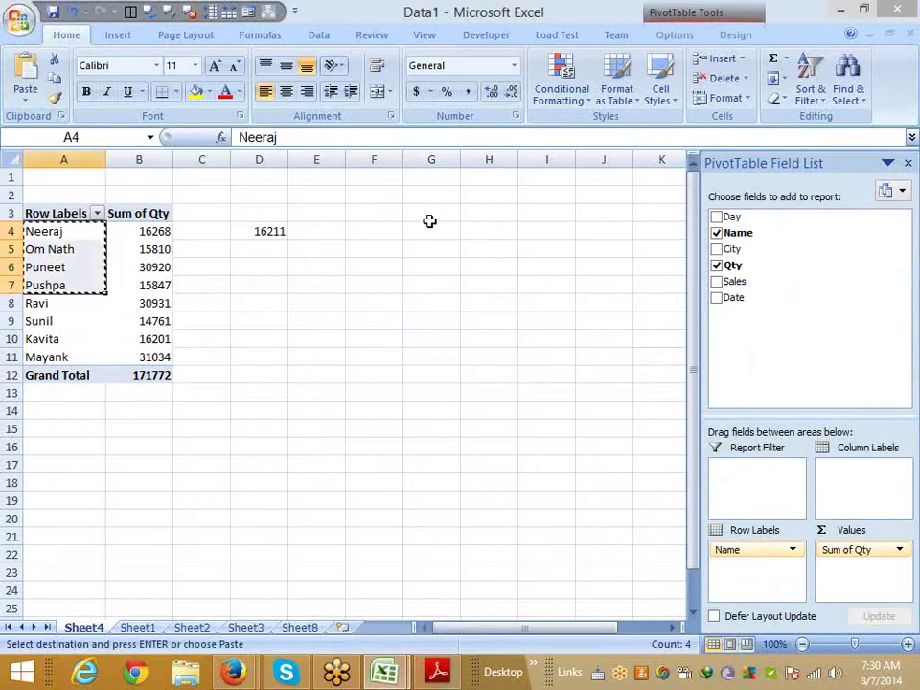
pyautogui.click(428, 226)
pyautogui.click(423, 211)
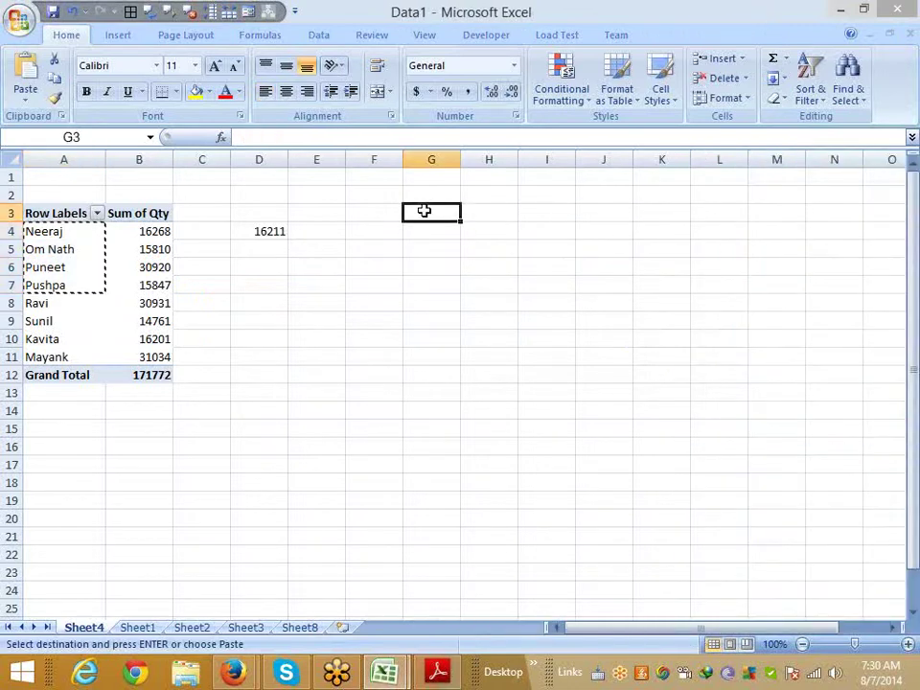
pyautogui.hotkey('ctrl', 'v')
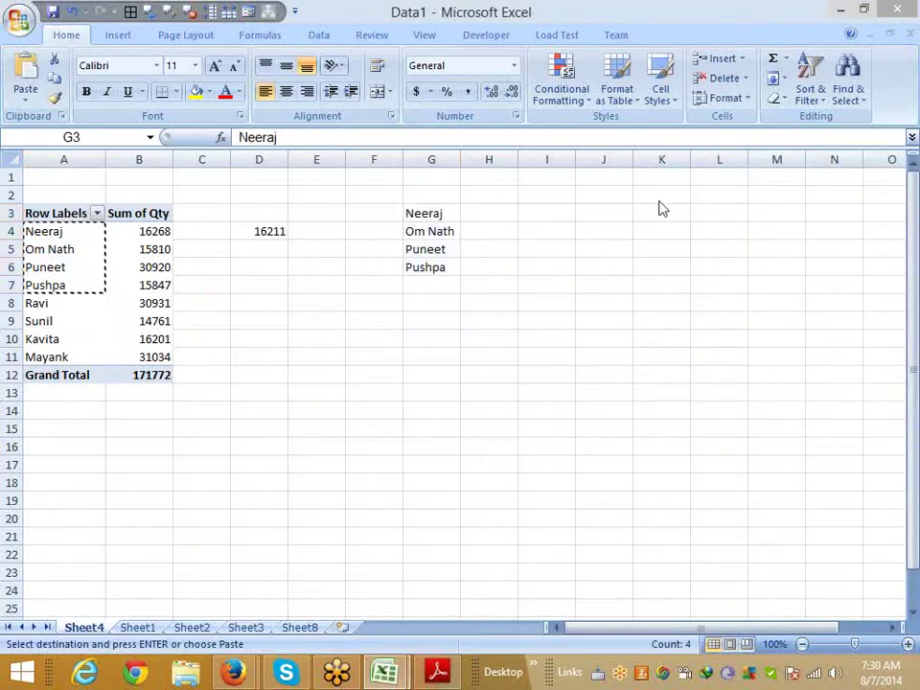
# Step: Copy the Sum of Qty header into H2 and widen column H
pyautogui.press('Escape')
pyautogui.click(136, 210)
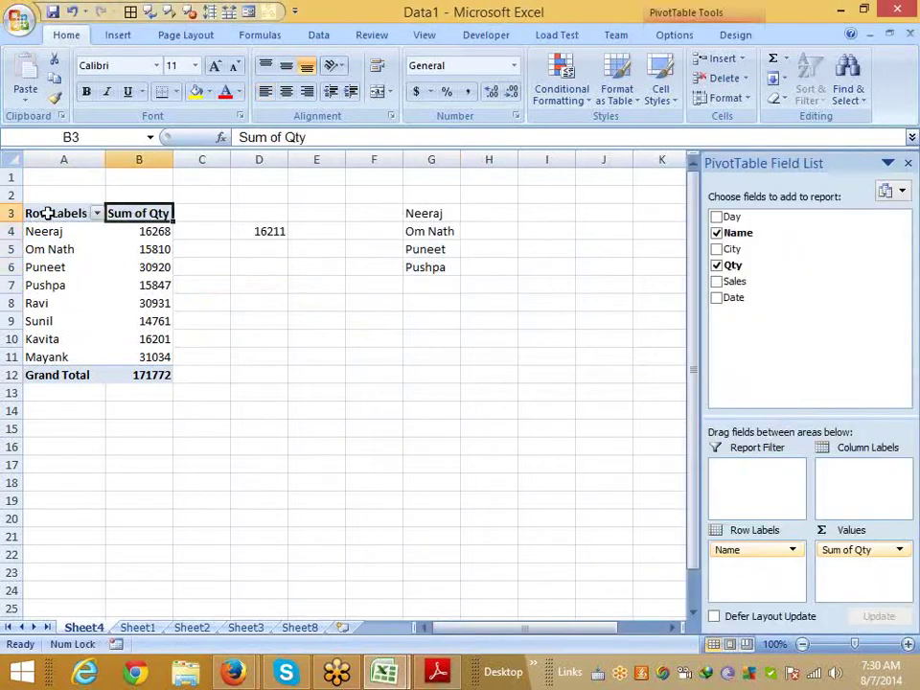
pyautogui.hotkey('ctrl', 'c')
pyautogui.click(498, 198)
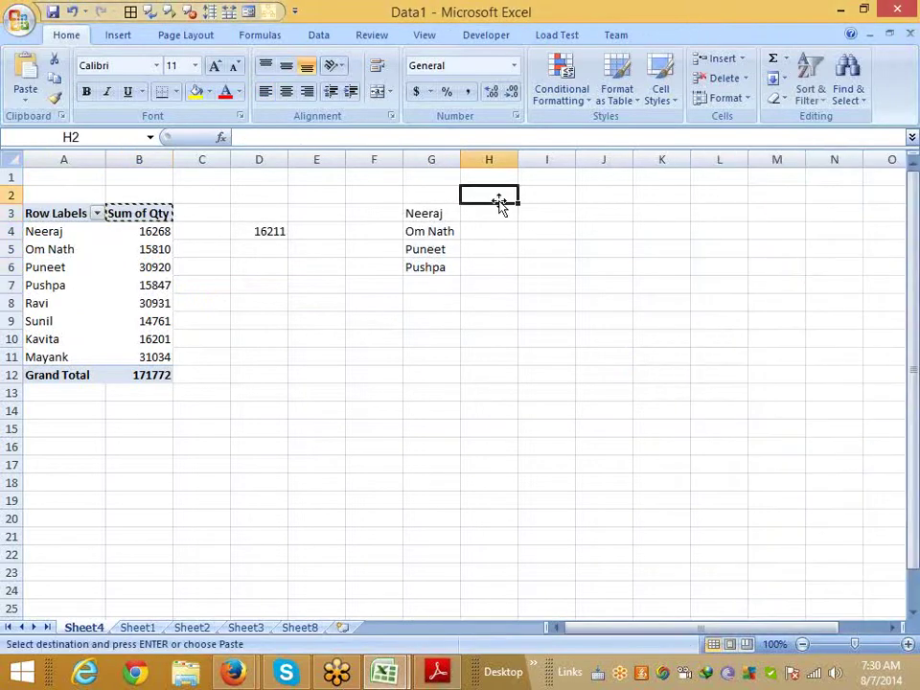
pyautogui.hotkey('ctrl', 'v')
pyautogui.press('Escape')
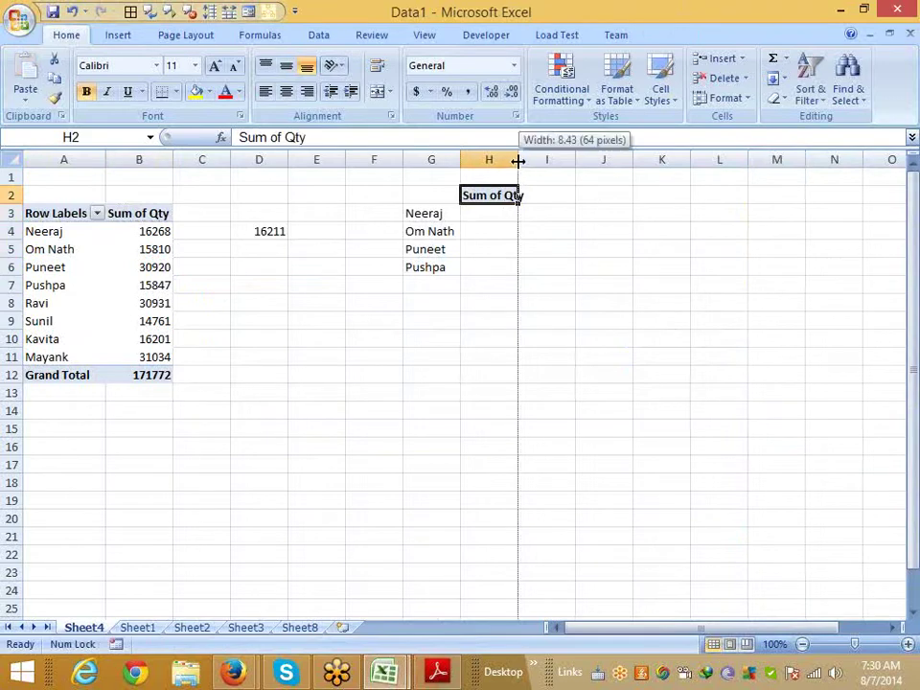
pyautogui.moveTo(518, 159); pyautogui.dragTo(528, 159)
# Step: Enter a GETPIVOTDATA formula in H3 pulling Neeraj's Sum of Qty
pyautogui.click(485, 220)
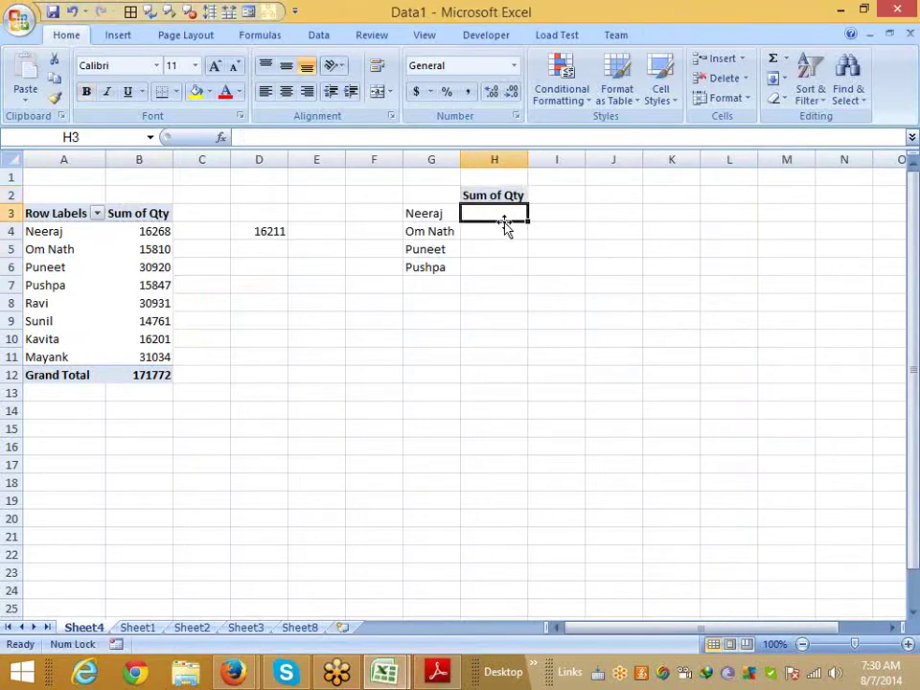
pyautogui.write('=')
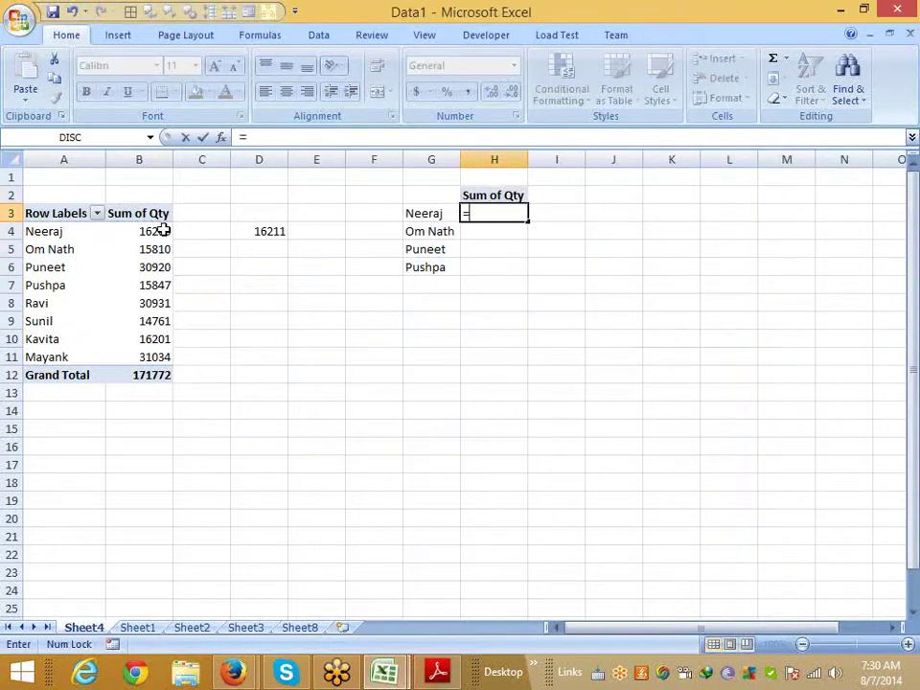
pyautogui.click(161, 230)
pyautogui.press('Return')
pyautogui.press('Up')
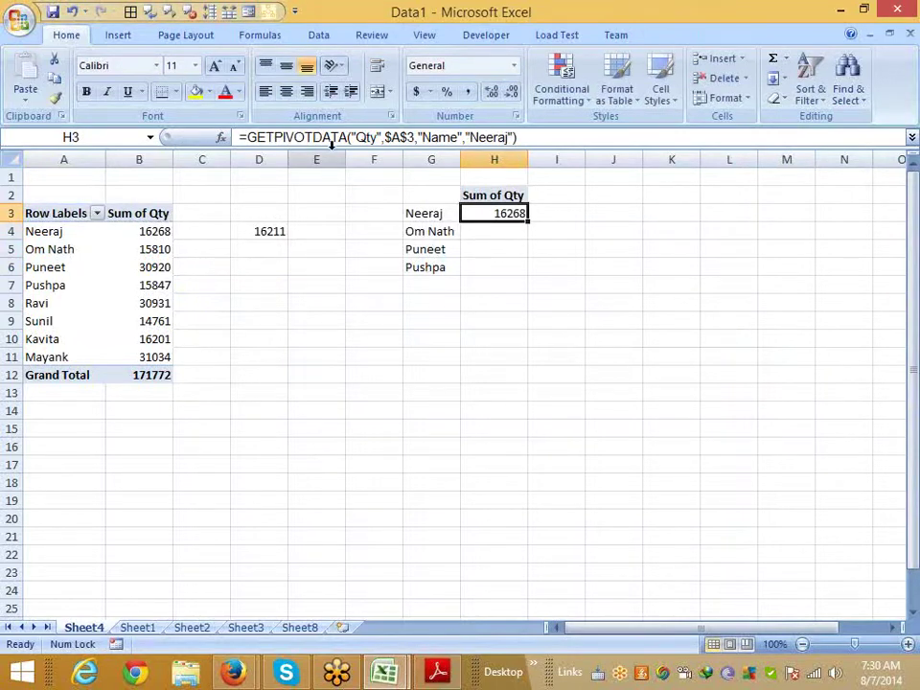
# Step: Replace the hard-coded "Neeraj" with G3 and fill the lookup down to H6
pyautogui.click(362, 137)
pyautogui.doubleClick(363, 137)
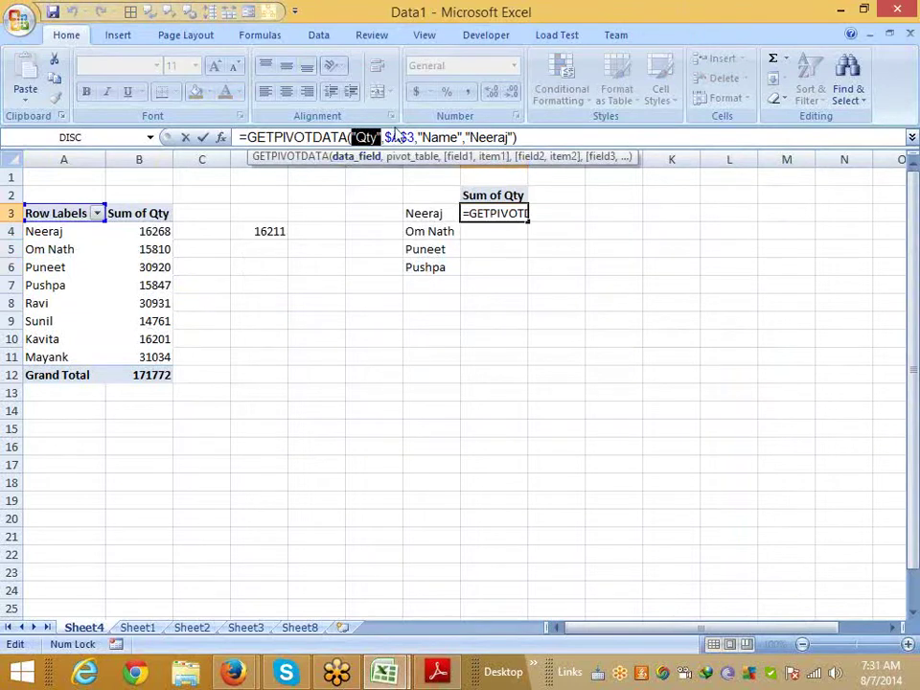
pyautogui.click(412, 156)
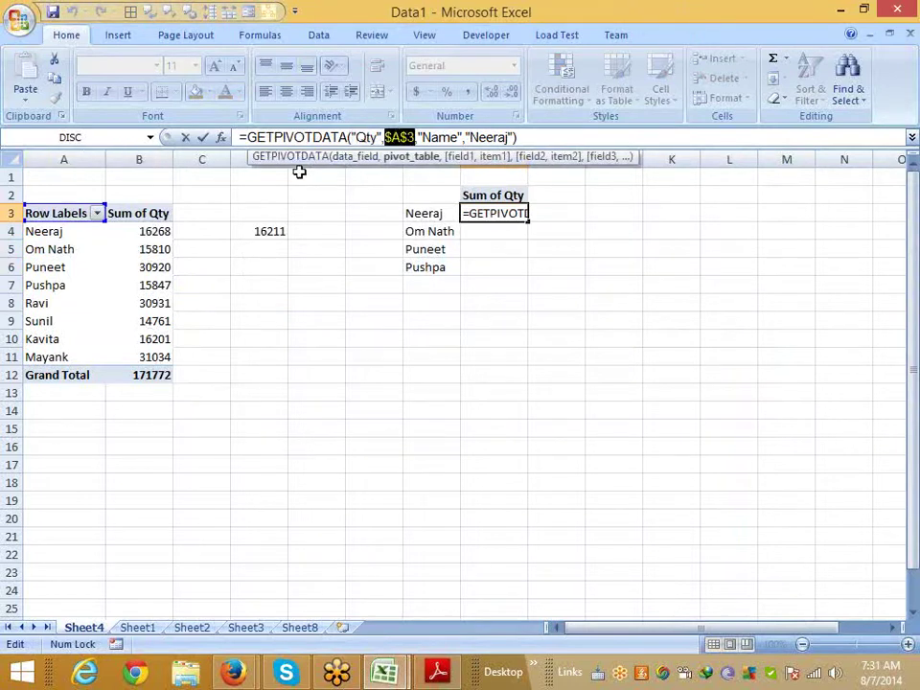
pyautogui.click(458, 156)
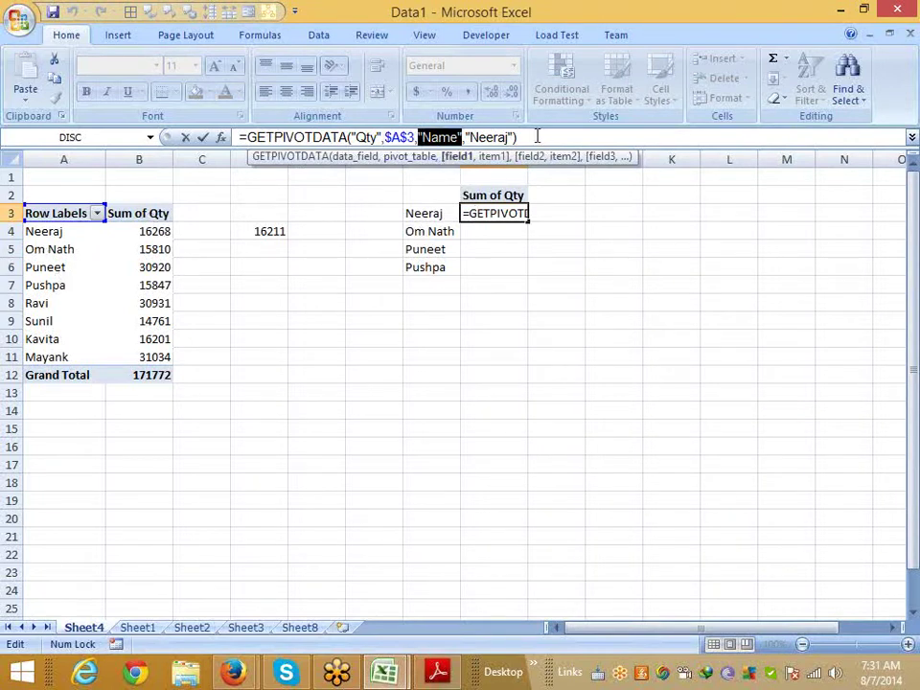
pyautogui.click(498, 156)
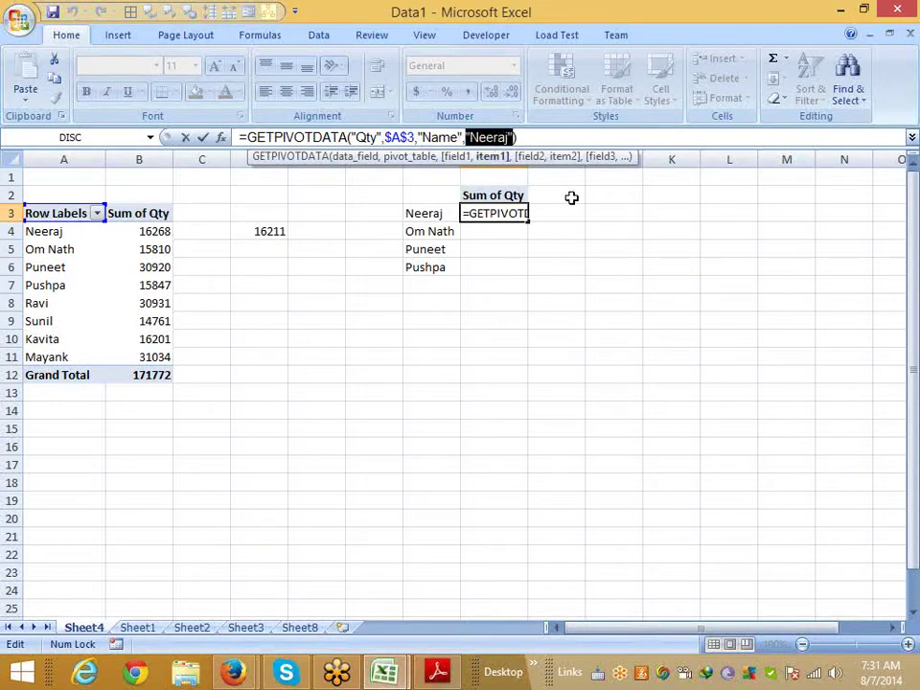
pyautogui.press('BackSpace')
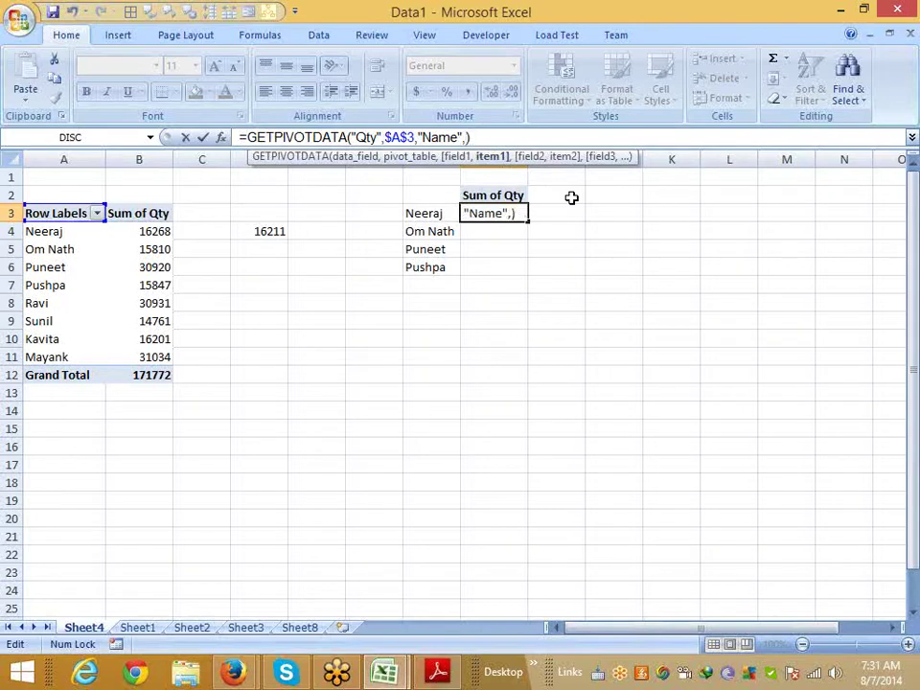
pyautogui.click(415, 213)
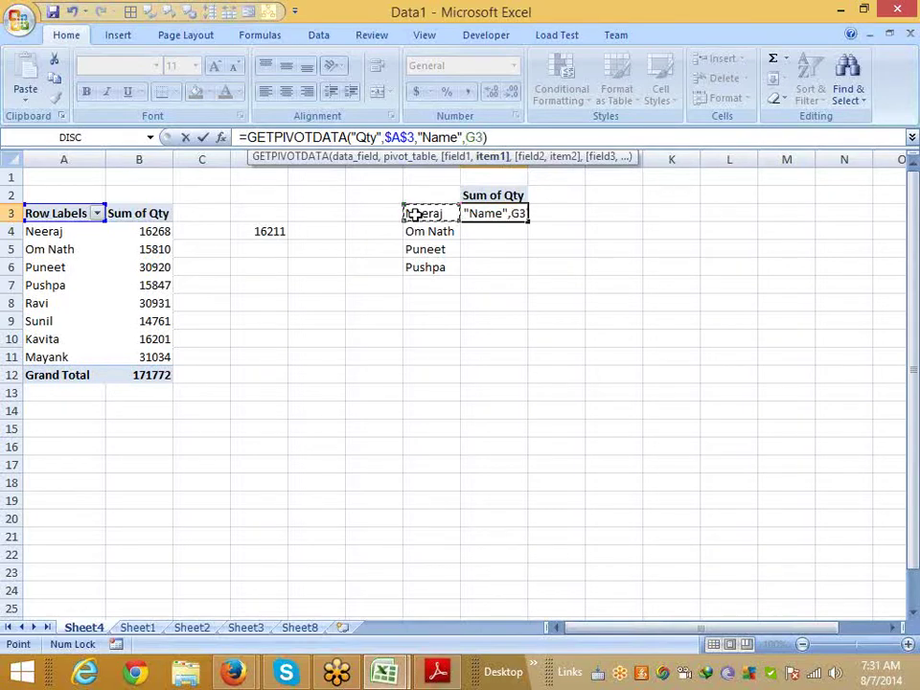
pyautogui.press('Return')
pyautogui.click(514, 213)
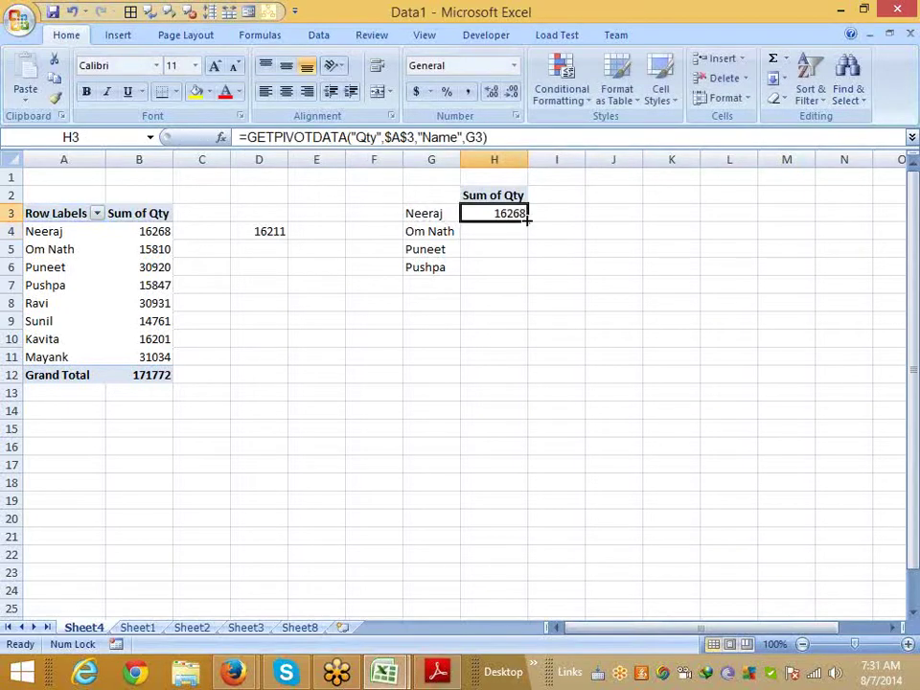
pyautogui.moveTo(526, 219); pyautogui.dragTo(527, 276)
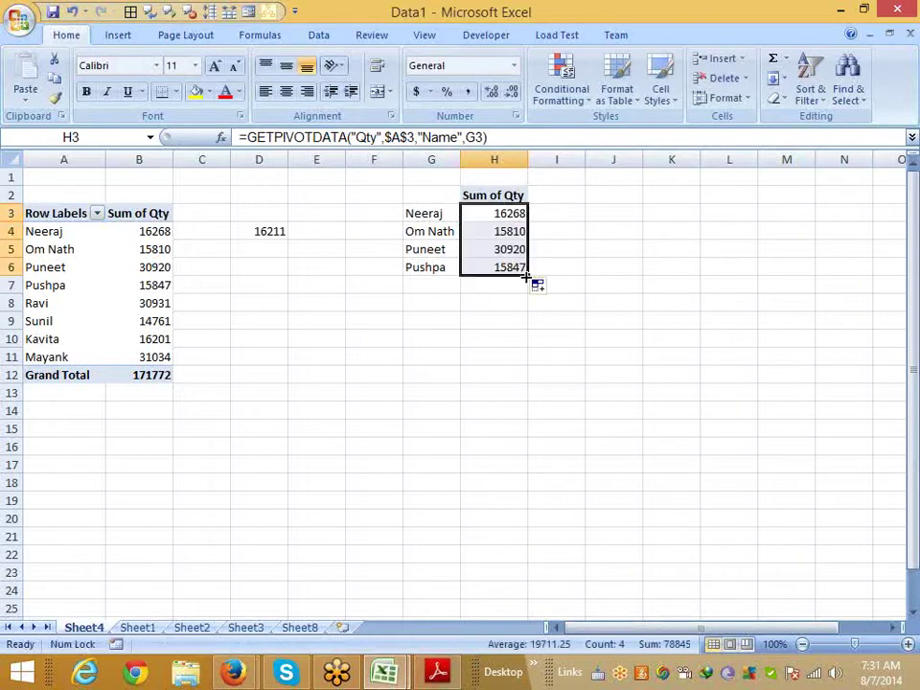
# Step: Show the PivotTable Field List and inspect H5's =GETPIVOTDATA("Qty",$A$3,"Name",G5) formula
pyautogui.click(36, 280)
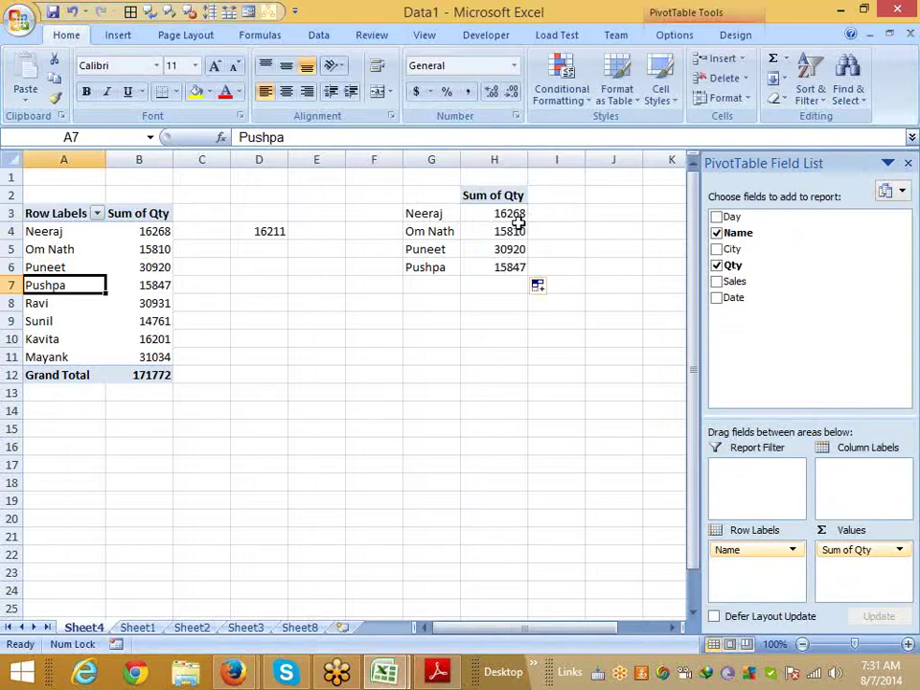
pyautogui.moveTo(514, 214); pyautogui.dragTo(511, 268)
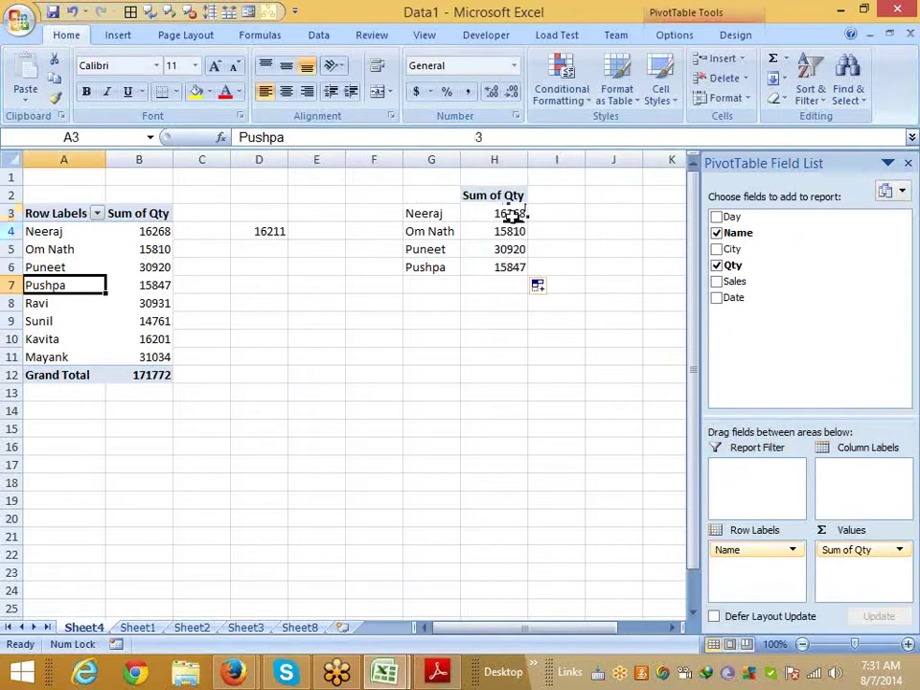
pyautogui.click(457, 250)
pyautogui.click(514, 251)
pyautogui.hotkey('ctrl', 'c')
pyautogui.press('Escape')
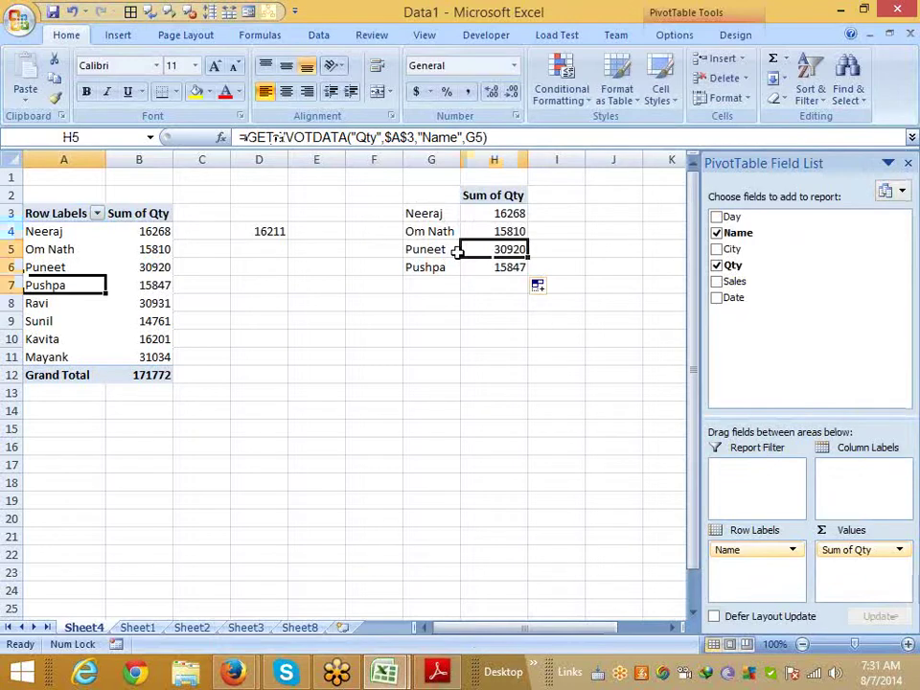
# Step: Switch the pivot's values from Qty to Sum of Sales
pyautogui.click(158, 267)
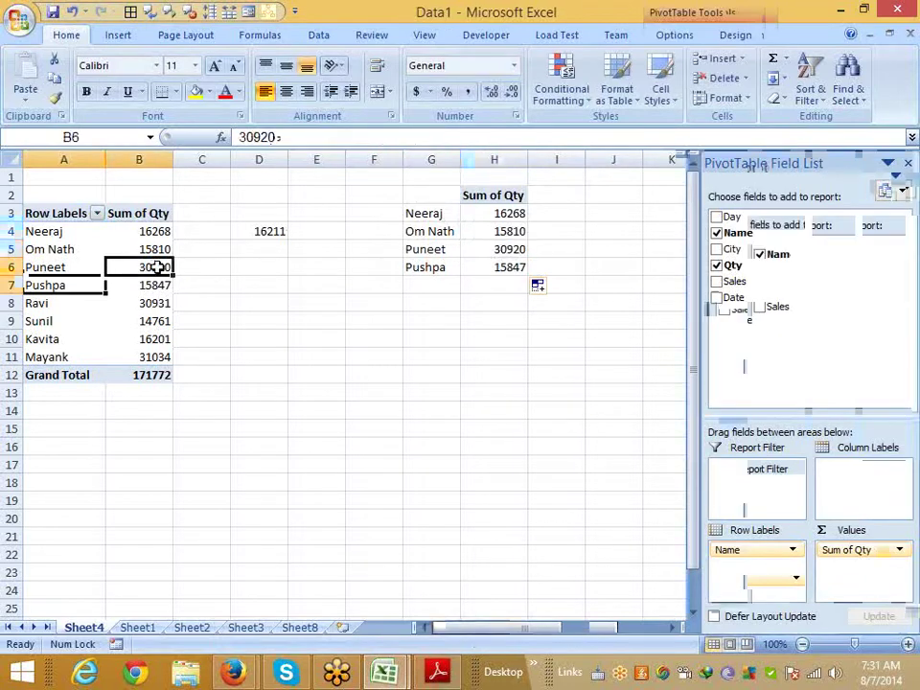
pyautogui.moveTo(735, 281)
pyautogui.mouseDown()
pyautogui.moveTo(853, 562)
pyautogui.moveTo(849, 452)
pyautogui.moveTo(822, 494)
pyautogui.moveTo(792, 376)
pyautogui.mouseUp()
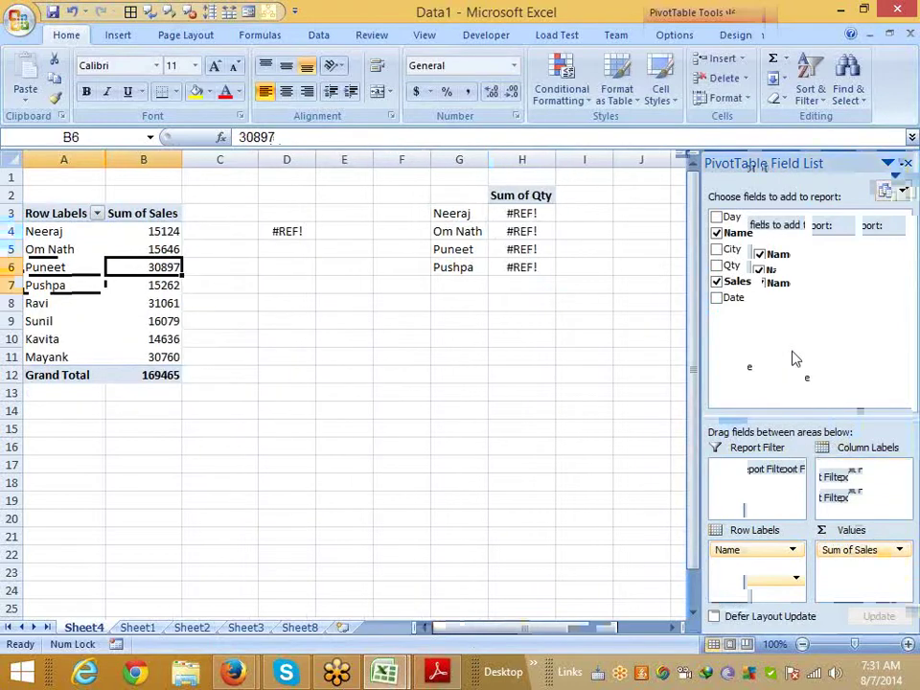
pyautogui.click(519, 212)
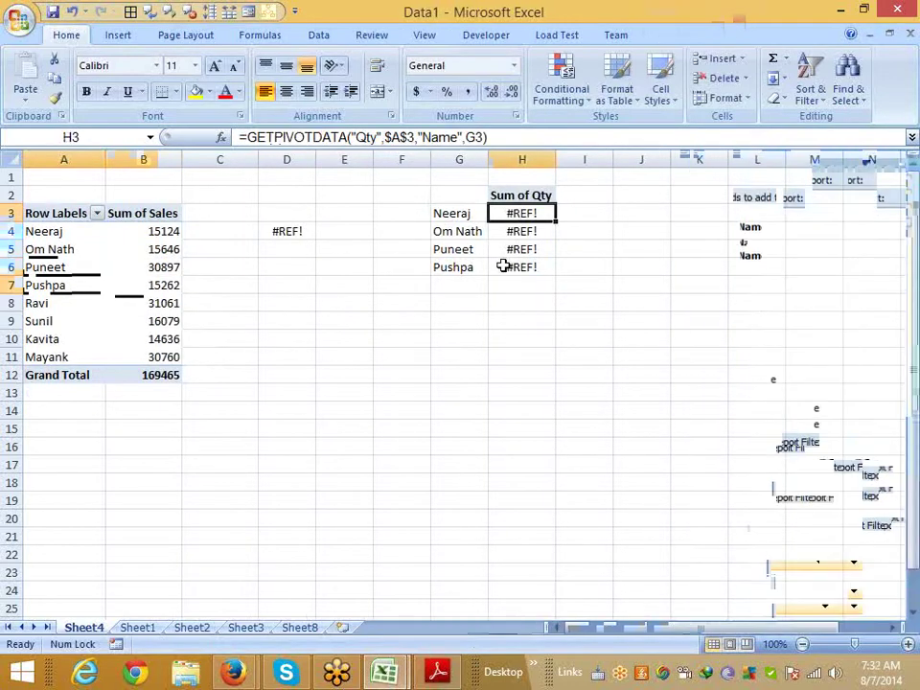
# Step: Change H3's GETPIVOTDATA field to "Sales" and fill it down to H6
pyautogui.click(377, 137)
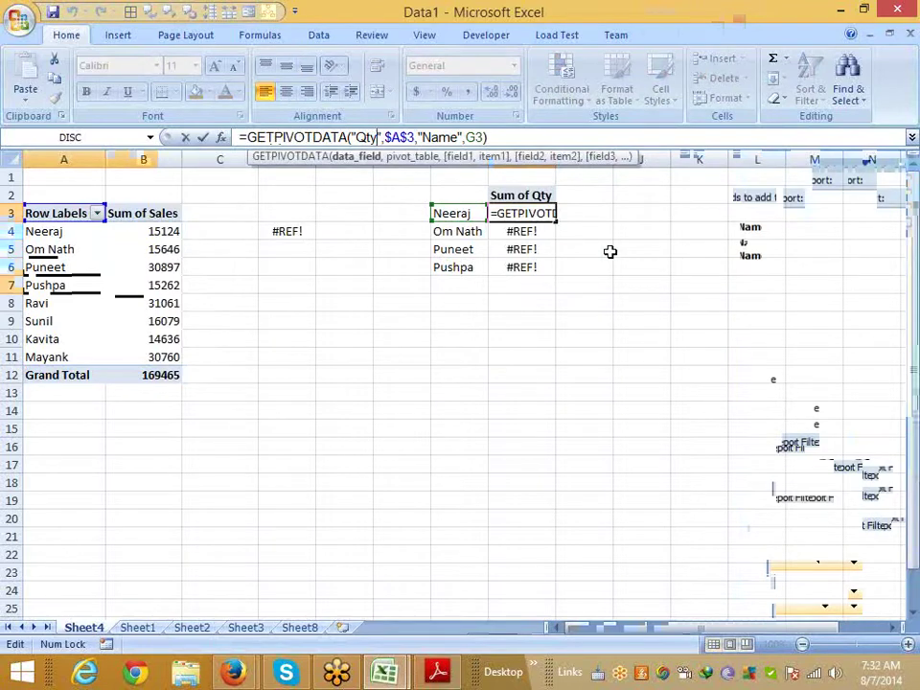
pyautogui.press('BackSpace')
pyautogui.press('BackSpace')
pyautogui.press('BackSpace')
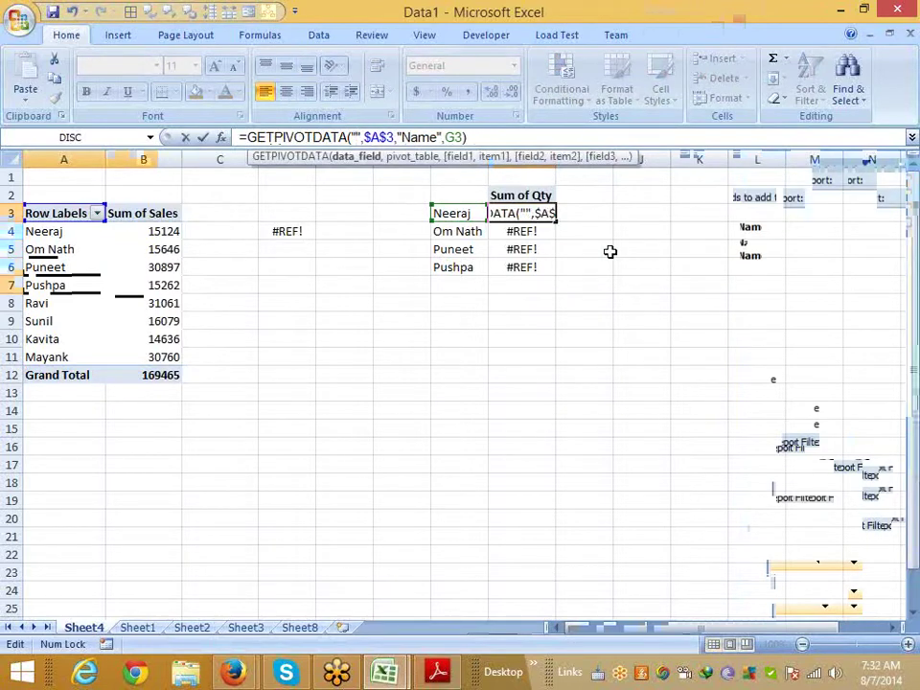
pyautogui.write('Sales')
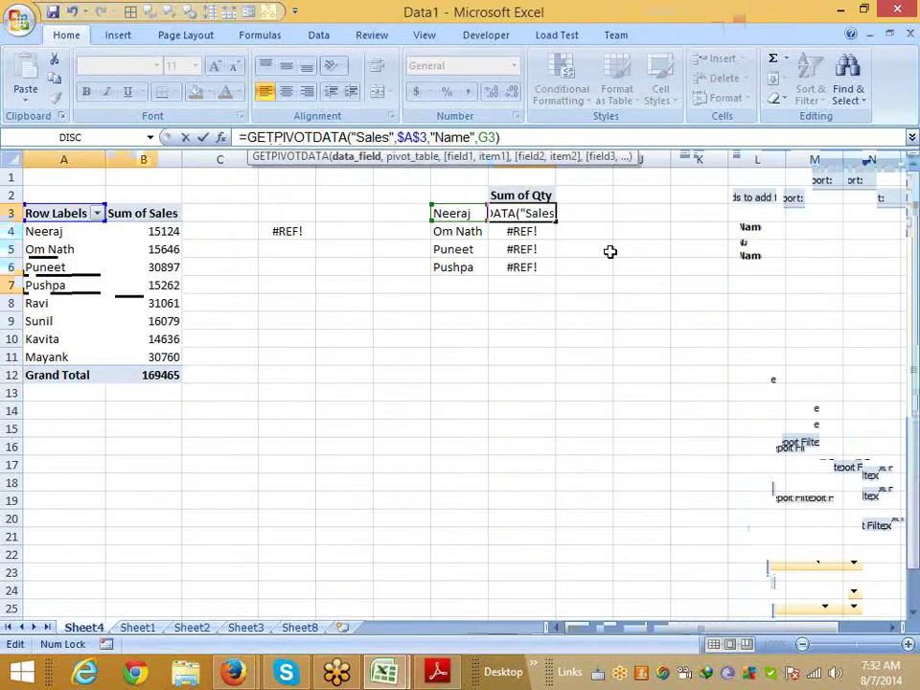
pyautogui.press('Return')
pyautogui.press('Up')
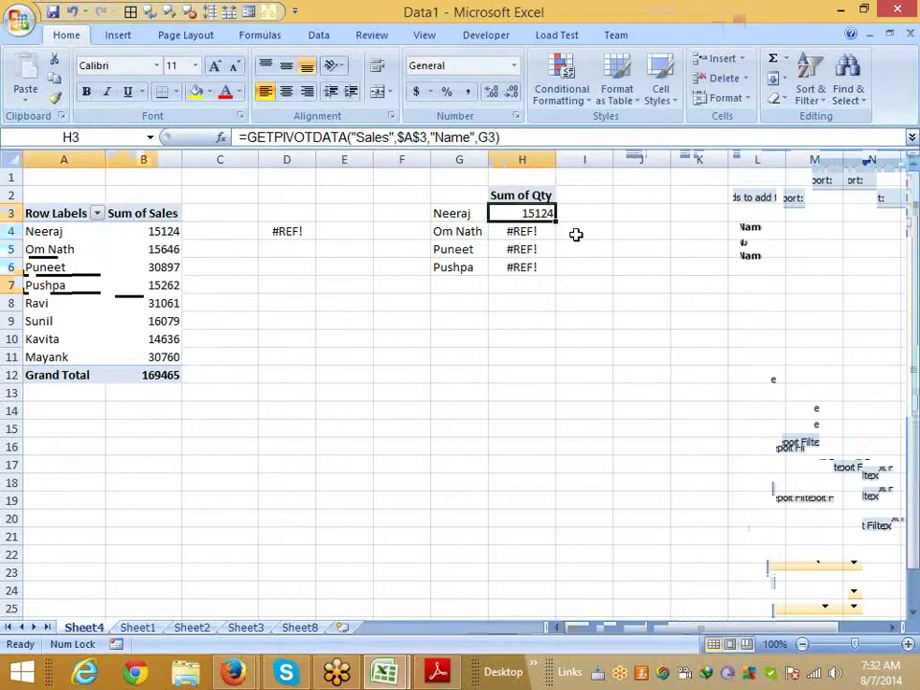
pyautogui.moveTo(555, 221); pyautogui.dragTo(559, 275)
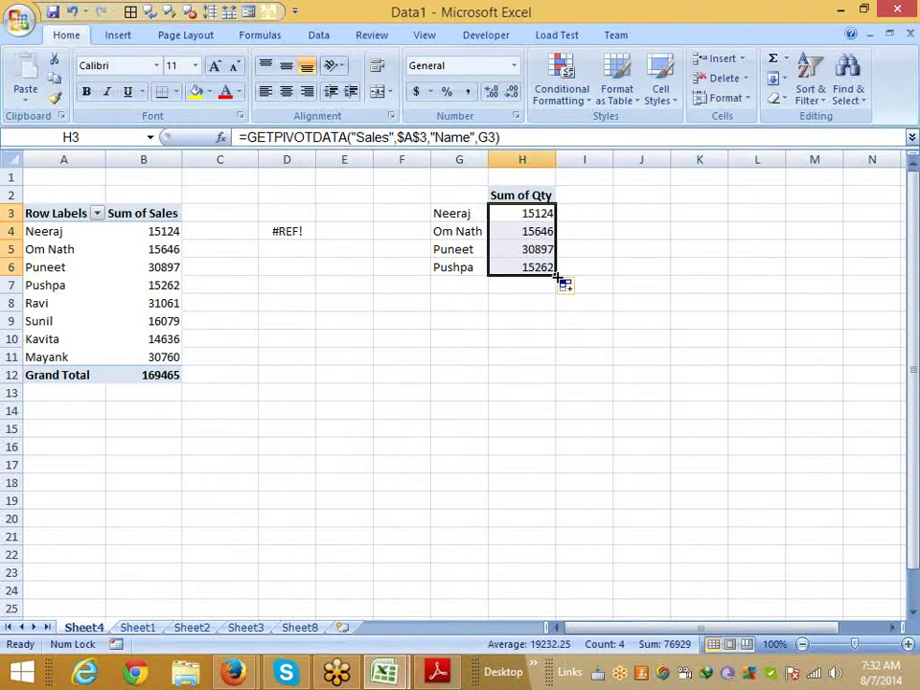
pyautogui.click(124, 250)
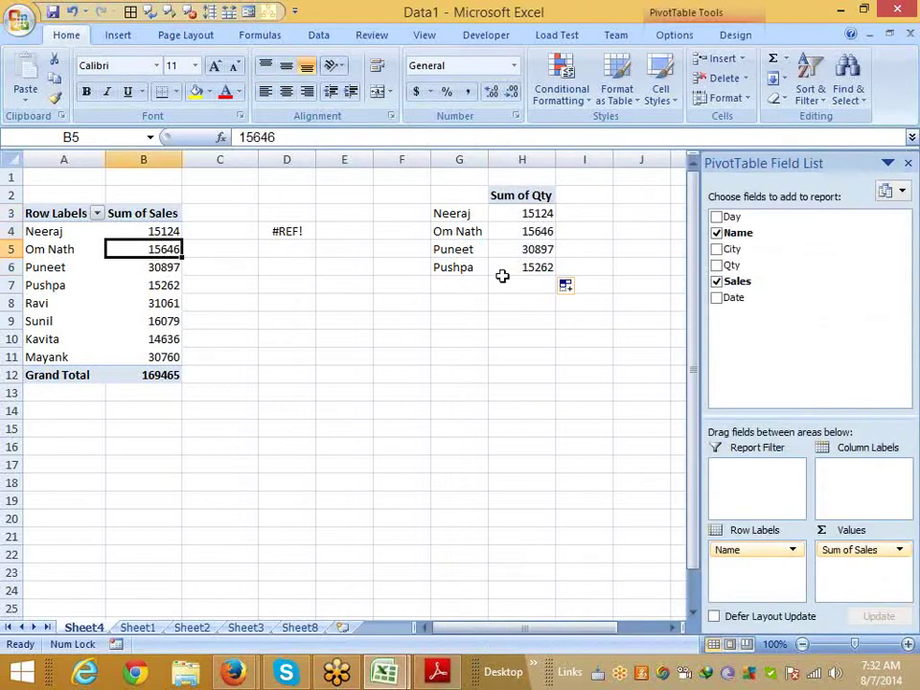
pyautogui.click(549, 246)
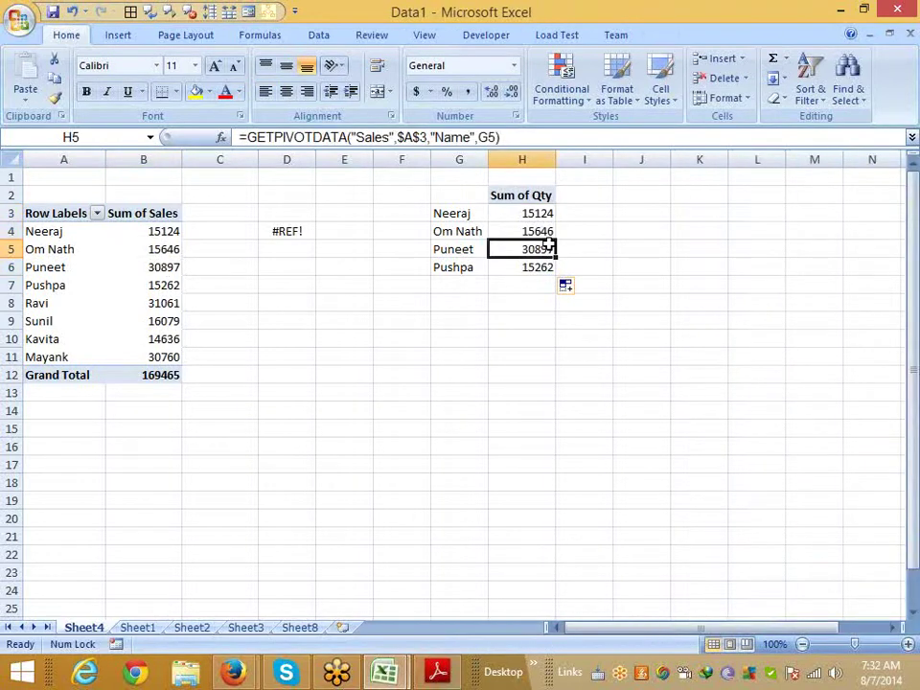
pyautogui.click(173, 285)
pyautogui.click(526, 252)
# Step: Add City beneath Name in the pivot table's row labels
pyautogui.click(77, 247)
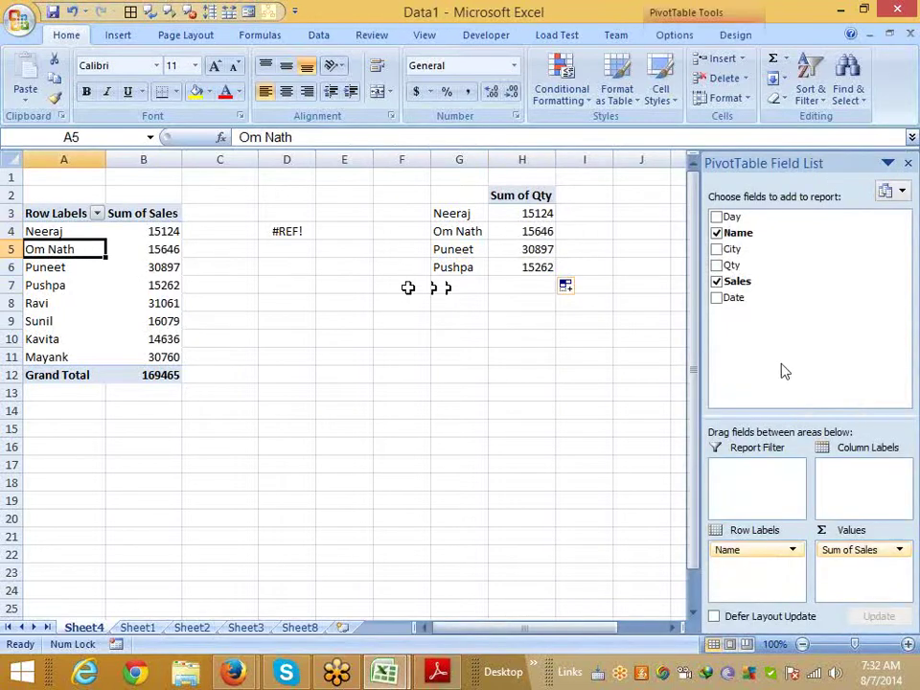
pyautogui.moveTo(748, 249); pyautogui.dragTo(752, 570)
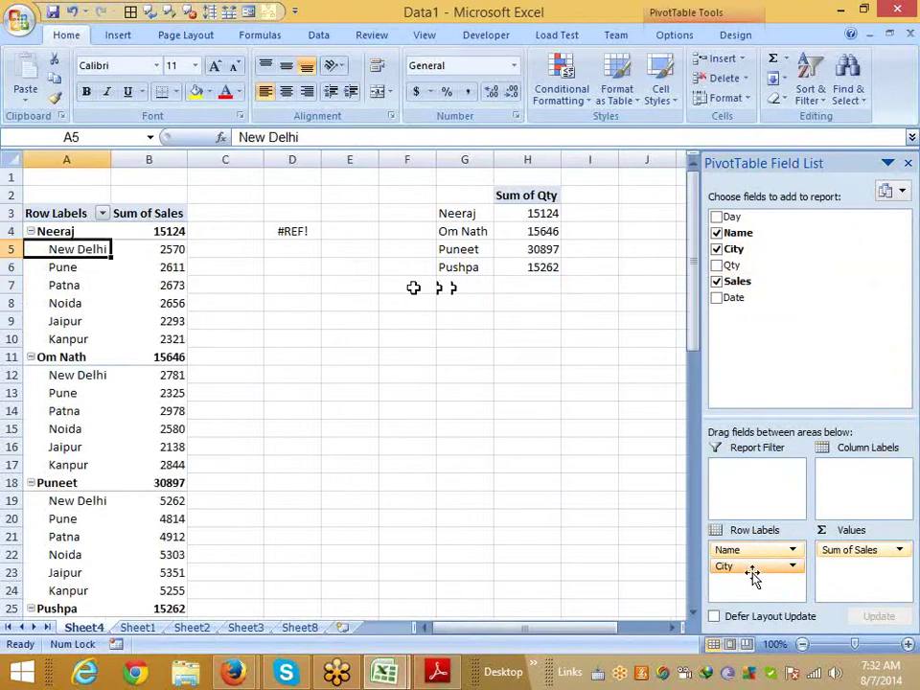
pyautogui.click(69, 356)
pyautogui.rightClick(72, 354)
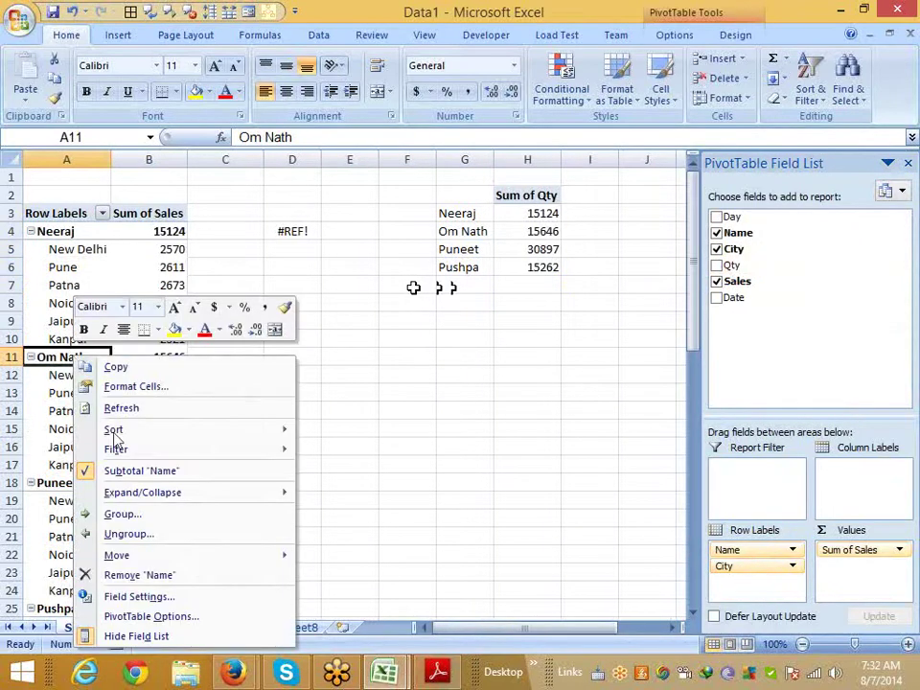
pyautogui.press('Escape')
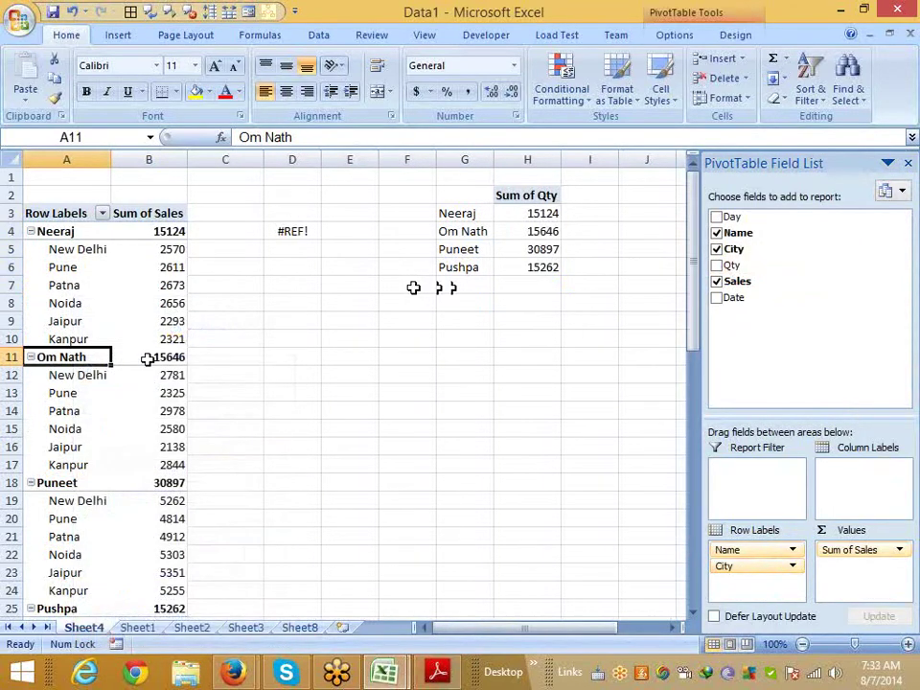
pyautogui.click(166, 356)
pyautogui.click(72, 356)
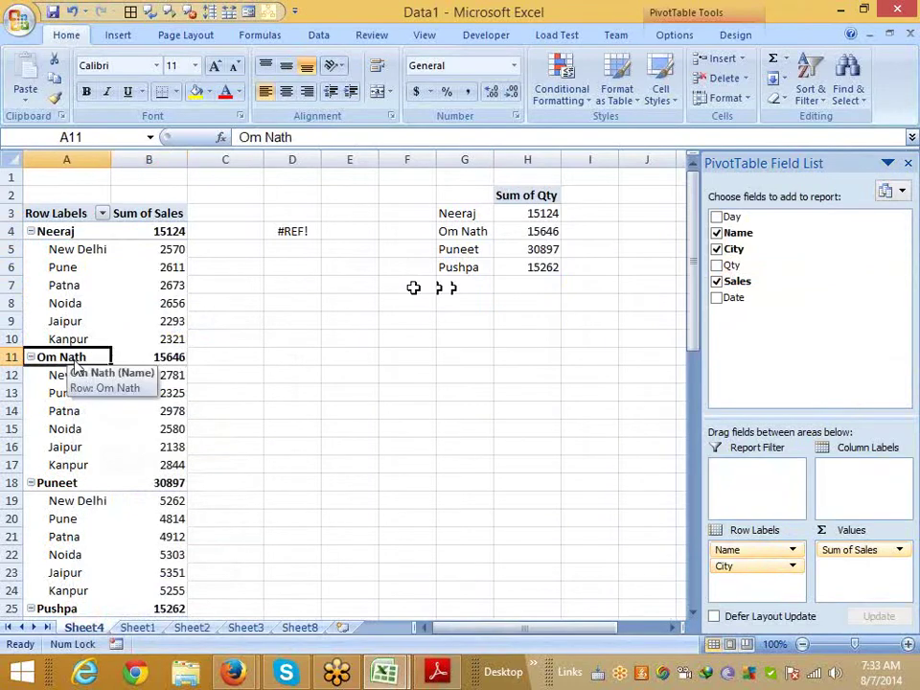
pyautogui.rightClick(72, 355)
pyautogui.click(123, 183)
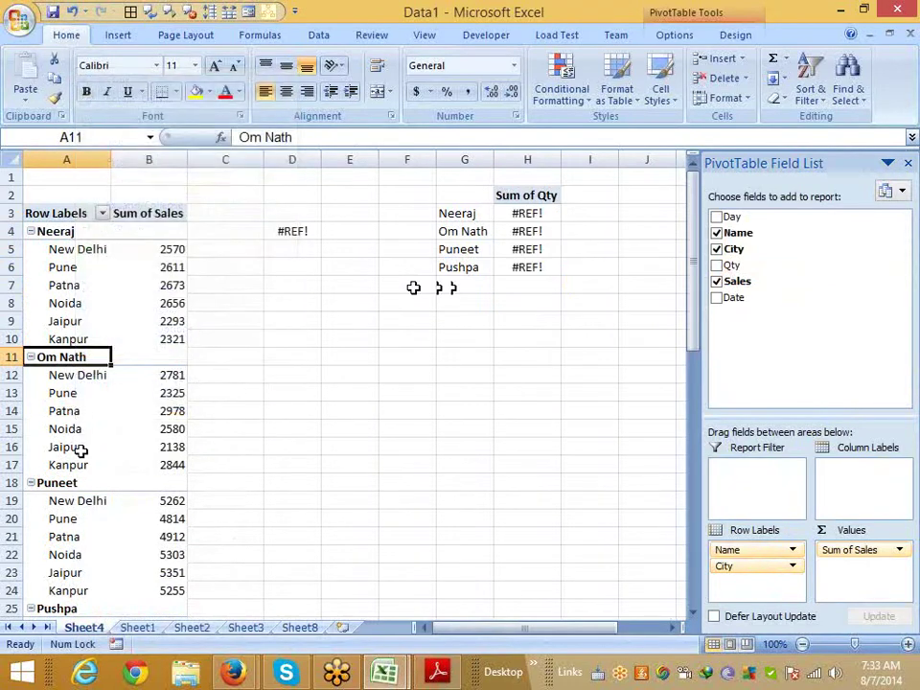
pyautogui.hotkey('ctrl', 'z')
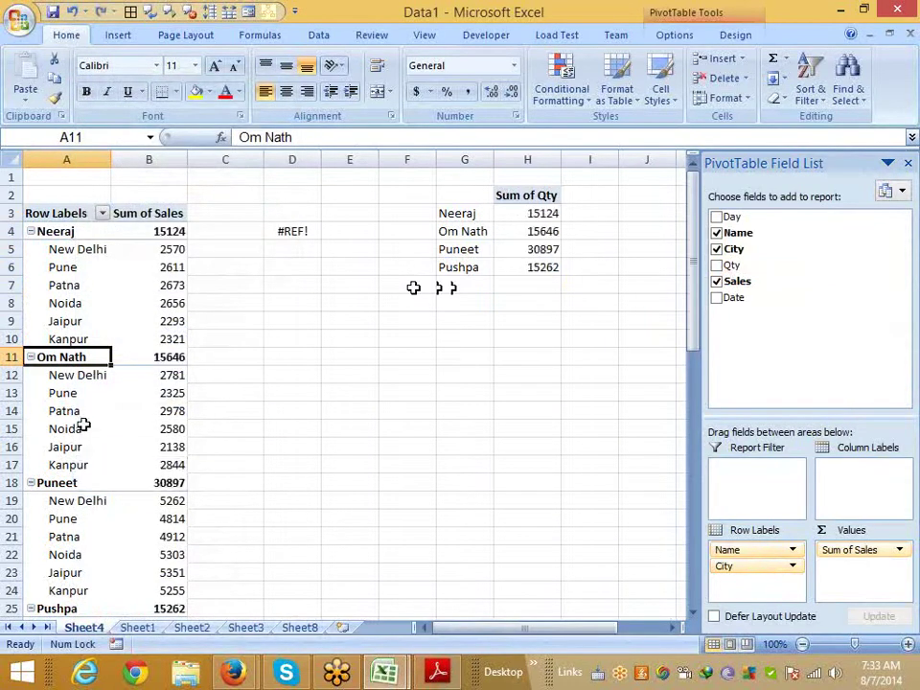
# Step: Enable Classic PivotTable layout on the Display page of PivotTable Options
pyautogui.rightClick(81, 355)
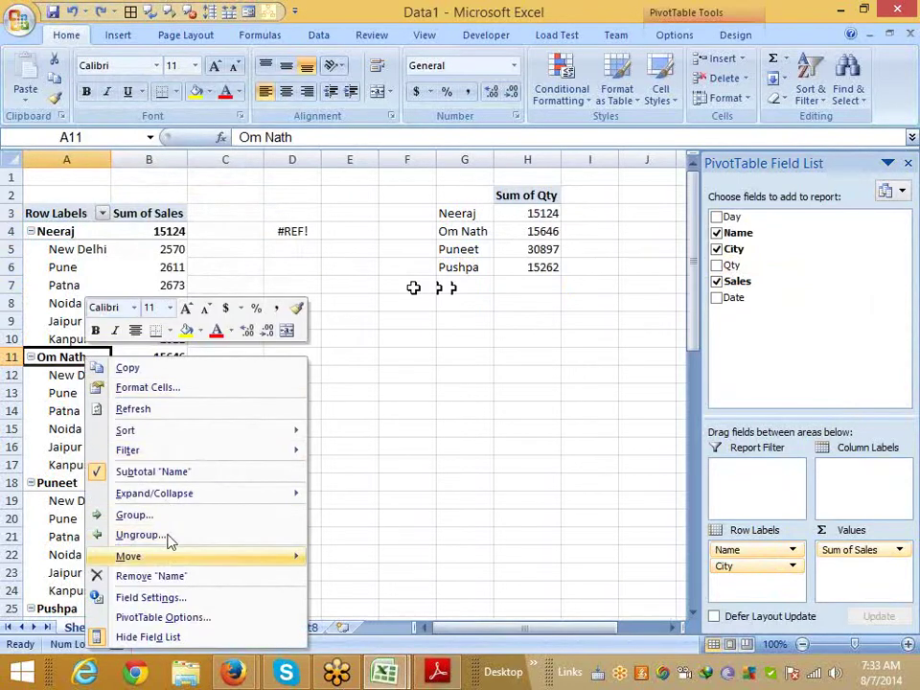
pyautogui.click(163, 617)
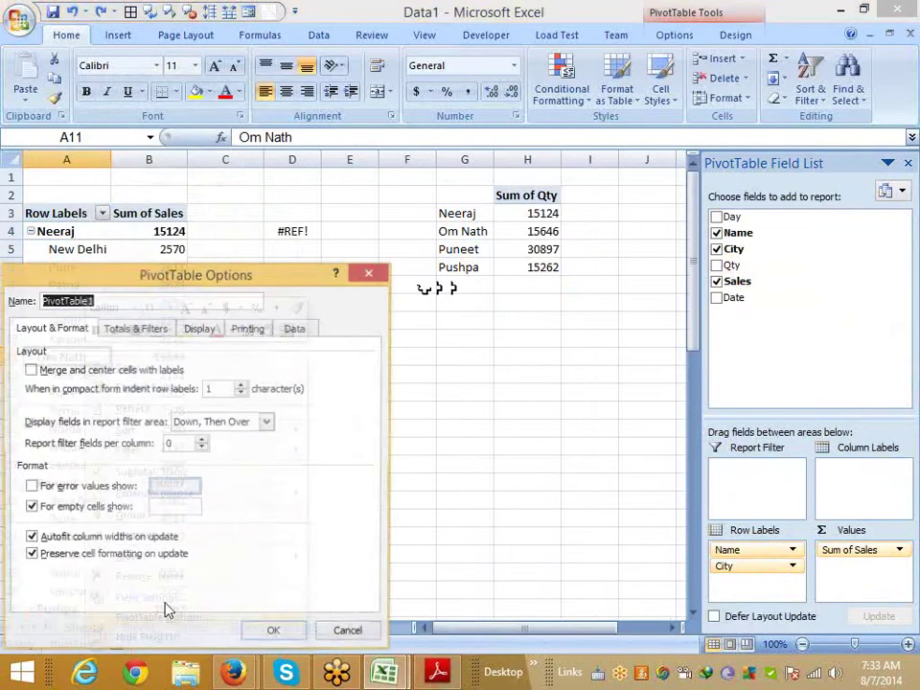
pyautogui.click(203, 332)
pyautogui.moveTo(192, 274); pyautogui.dragTo(228, 274)
pyautogui.moveTo(387, 235); pyautogui.dragTo(395, 179)
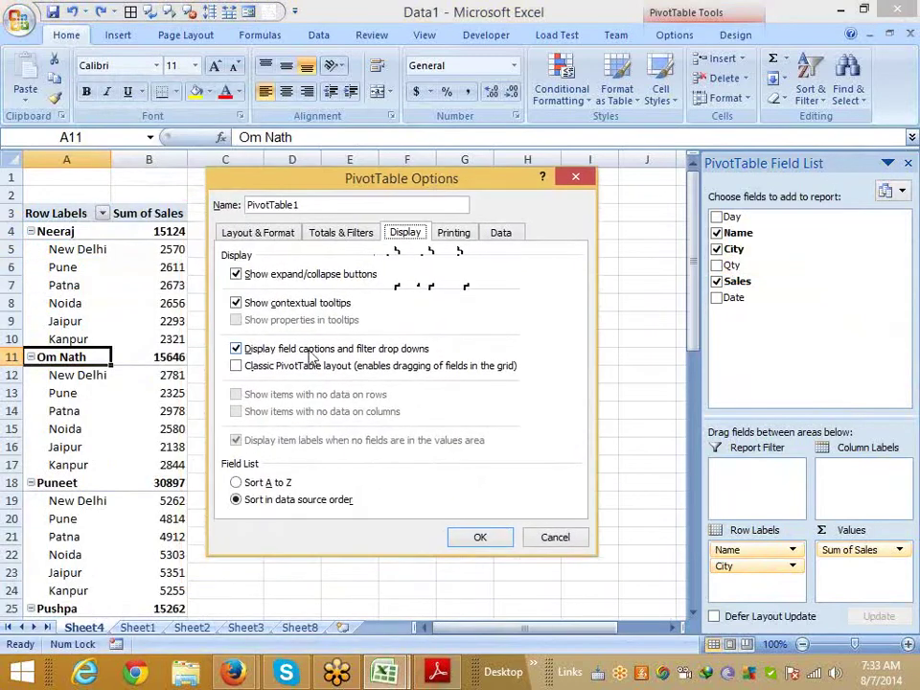
pyautogui.click(305, 365)
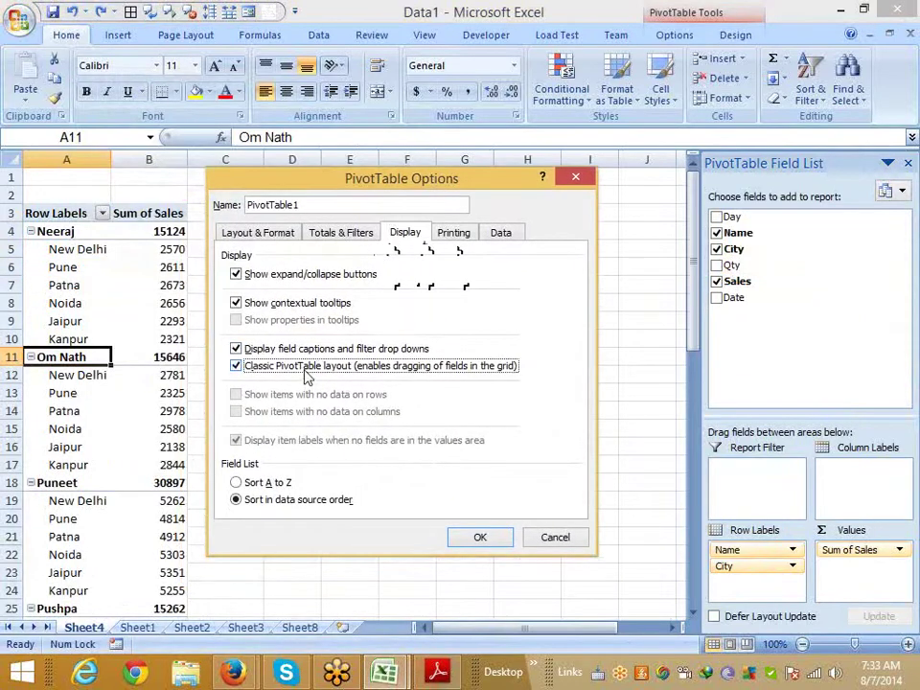
pyautogui.click(475, 538)
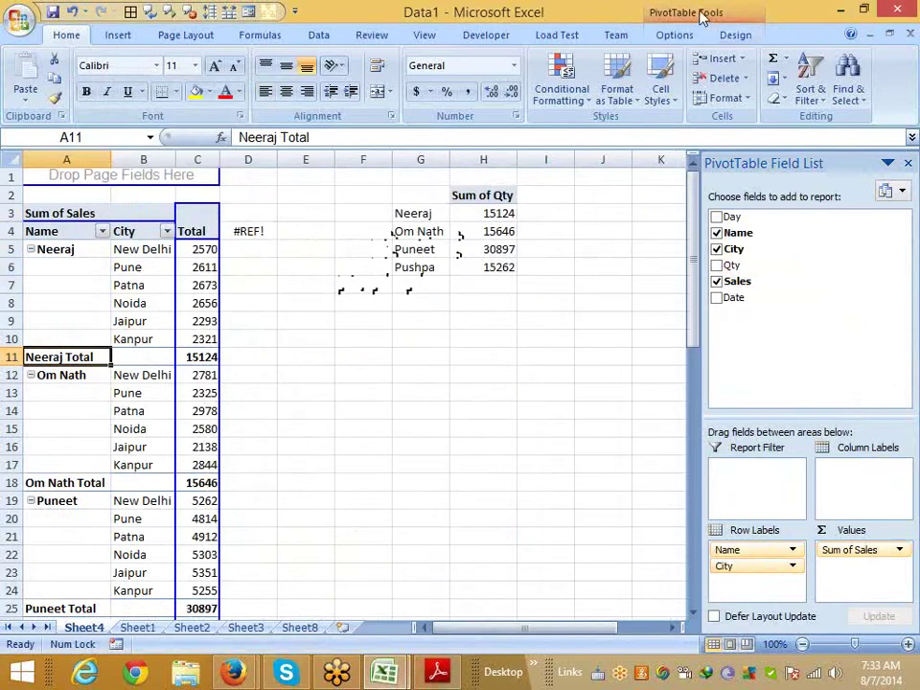
pyautogui.click(674, 34)
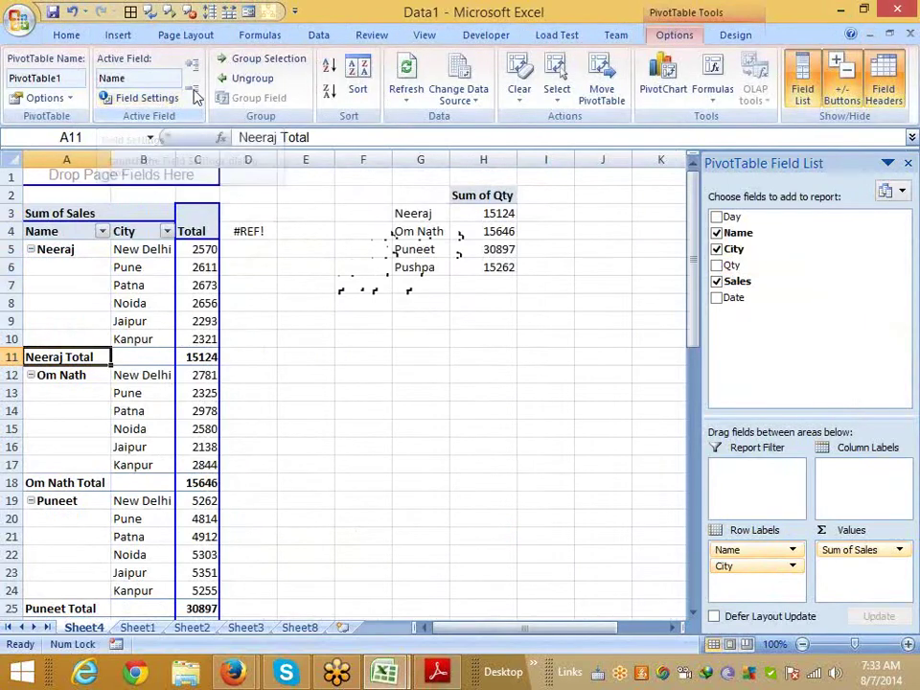
# Step: Set the pivot's Report Layout to Show in Tabular Form, then select Neeraj Total row A11:C11
pyautogui.click(735, 35)
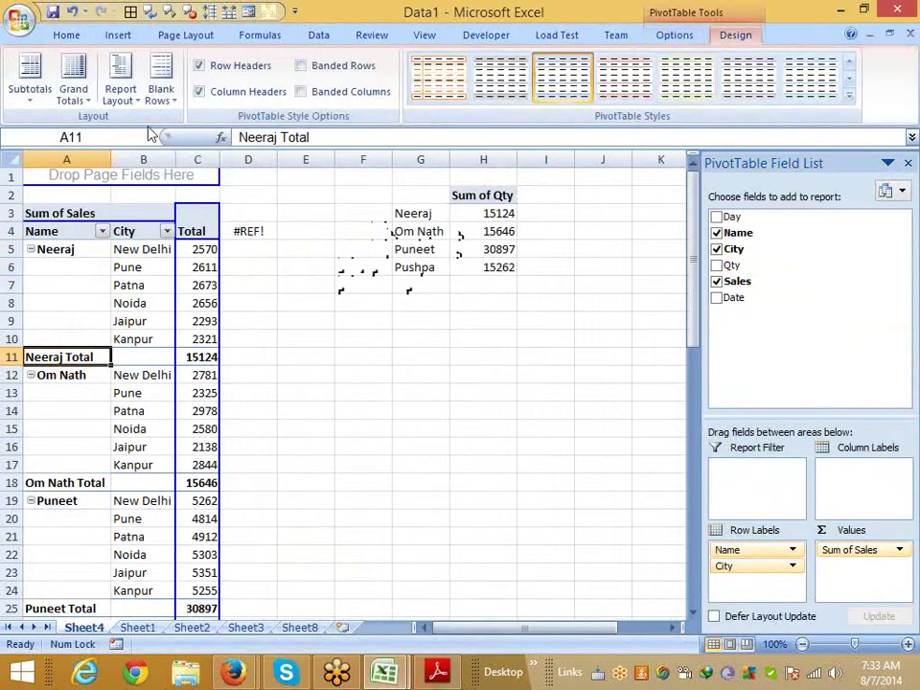
pyautogui.click(120, 88)
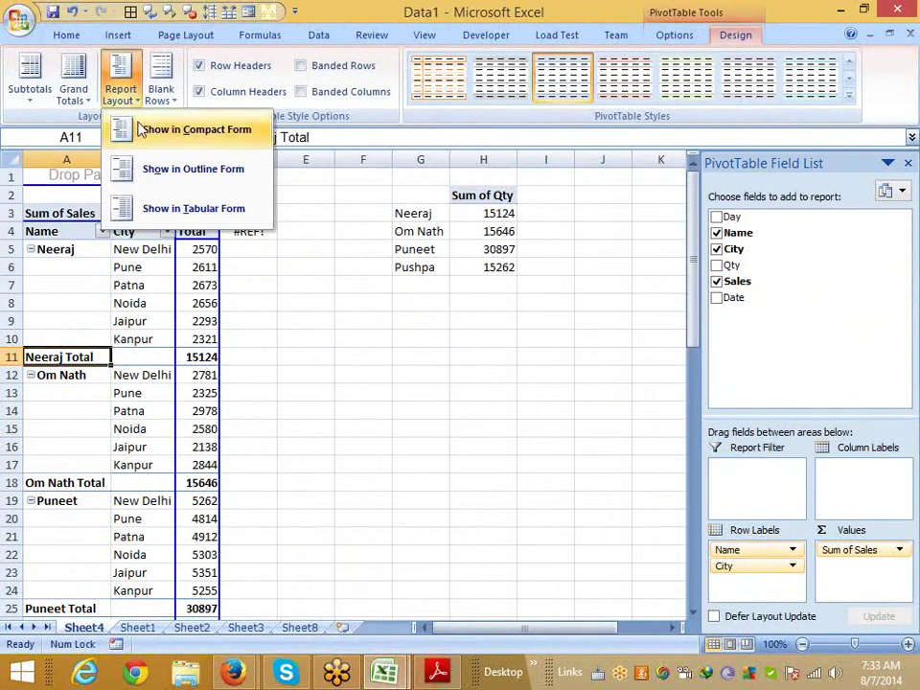
pyautogui.click(161, 211)
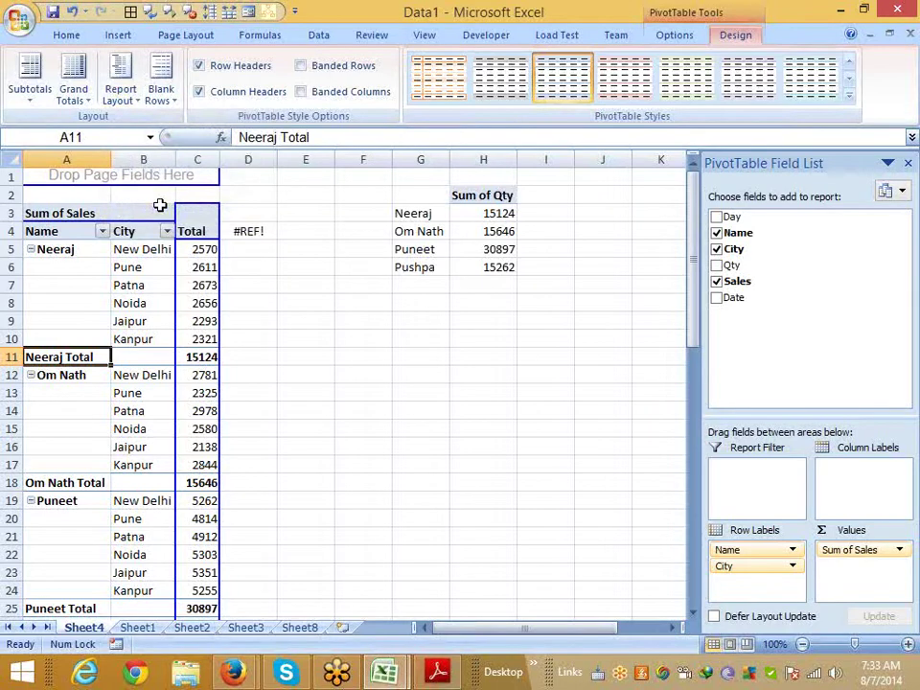
pyautogui.moveTo(207, 358); pyautogui.dragTo(41, 357)
pyautogui.rightClick(38, 362)
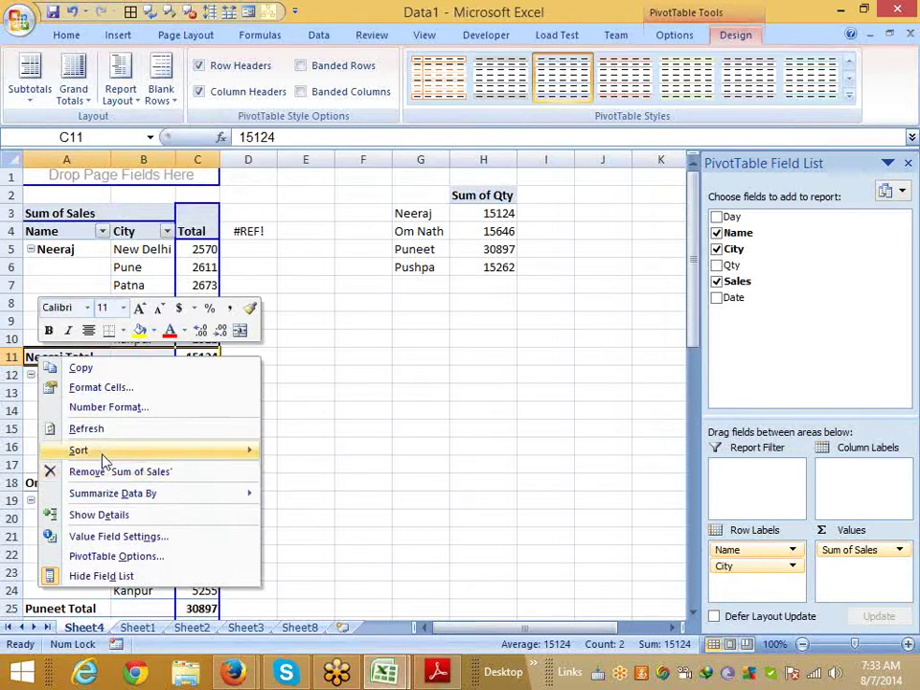
pyautogui.click(95, 477)
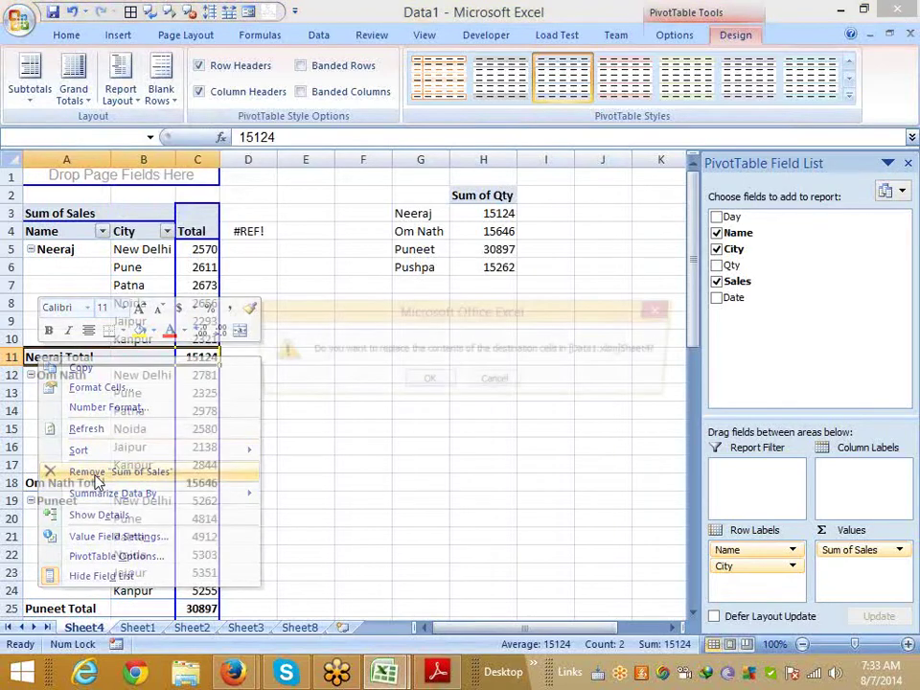
pyautogui.press('Escape')
pyautogui.click(191, 395)
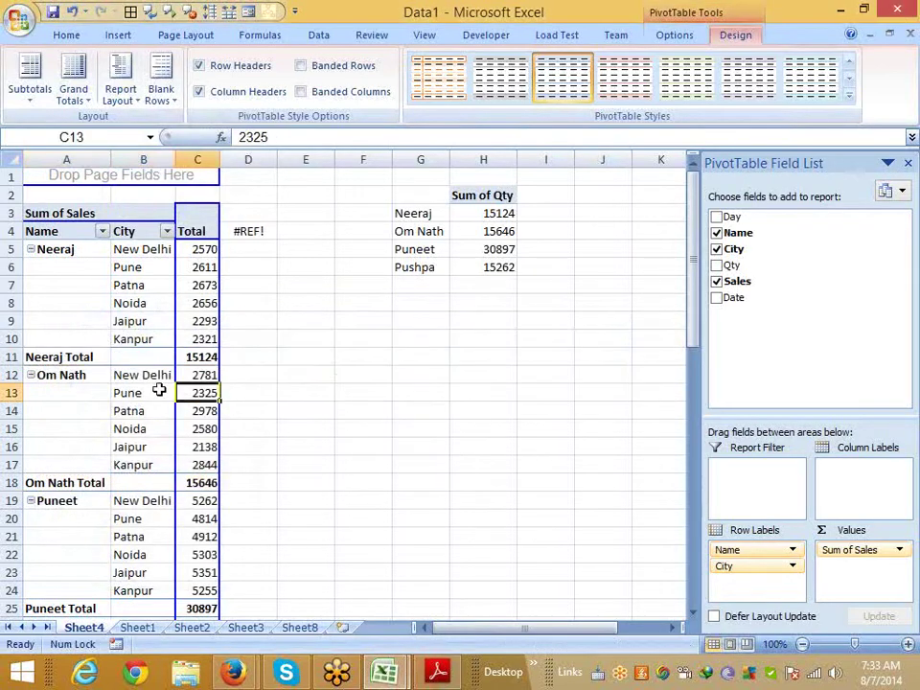
pyautogui.click(70, 355)
pyautogui.rightClick(72, 357)
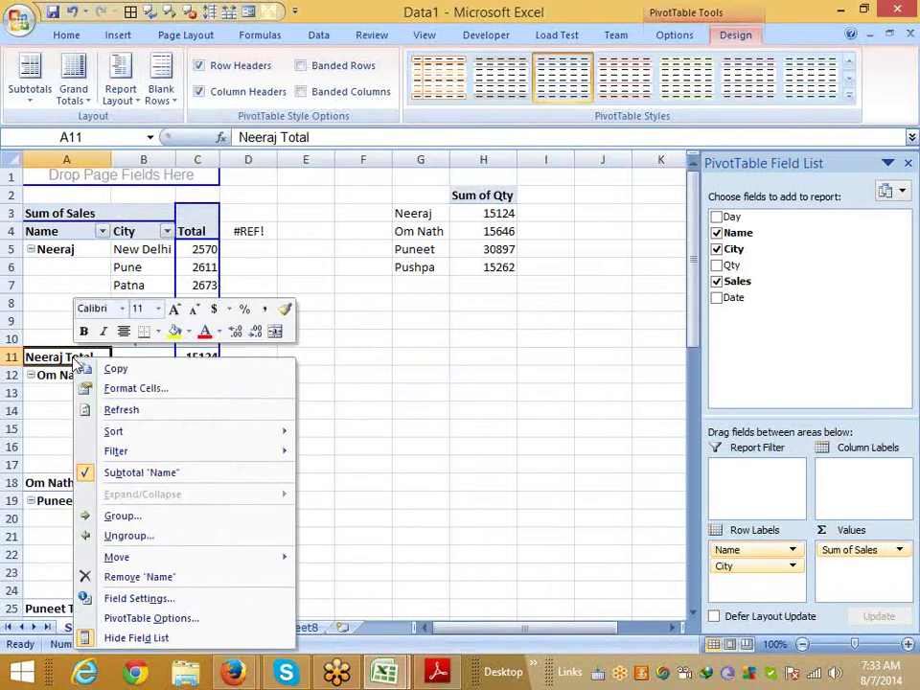
pyautogui.click(147, 477)
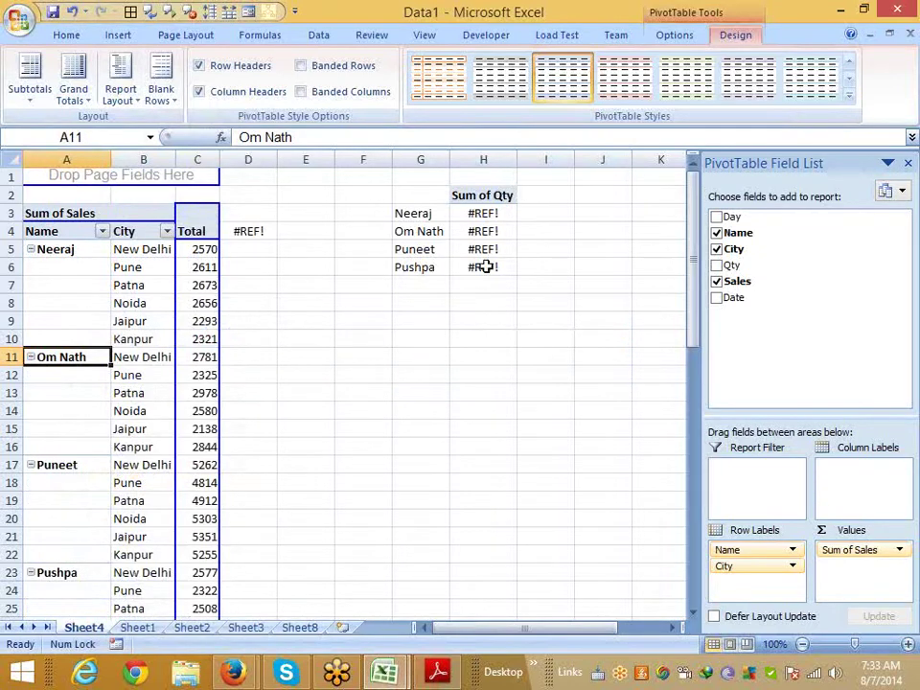
pyautogui.hotkey('ctrl', 'z')
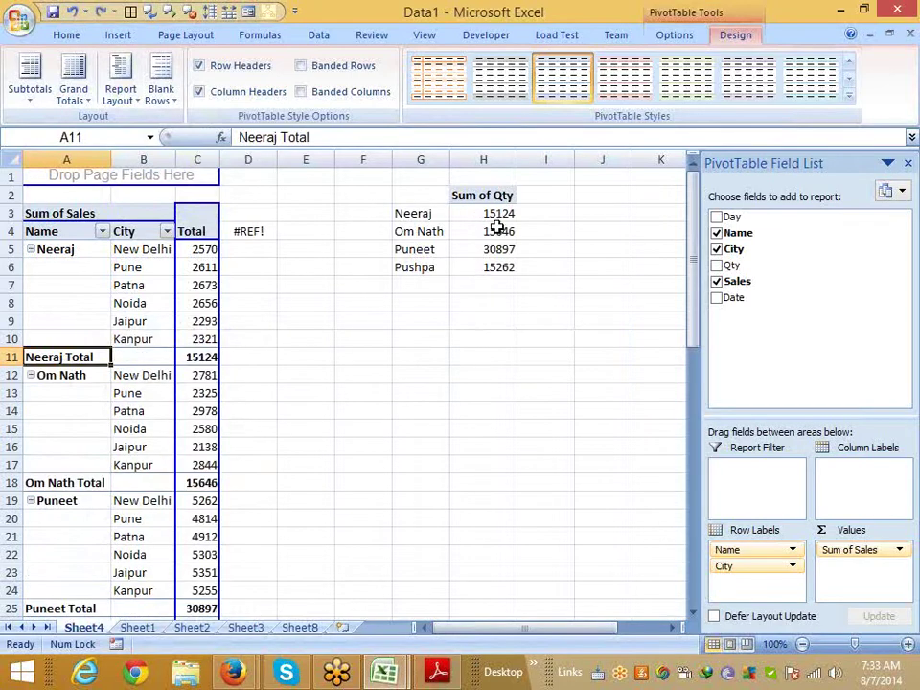
pyautogui.click(491, 231)
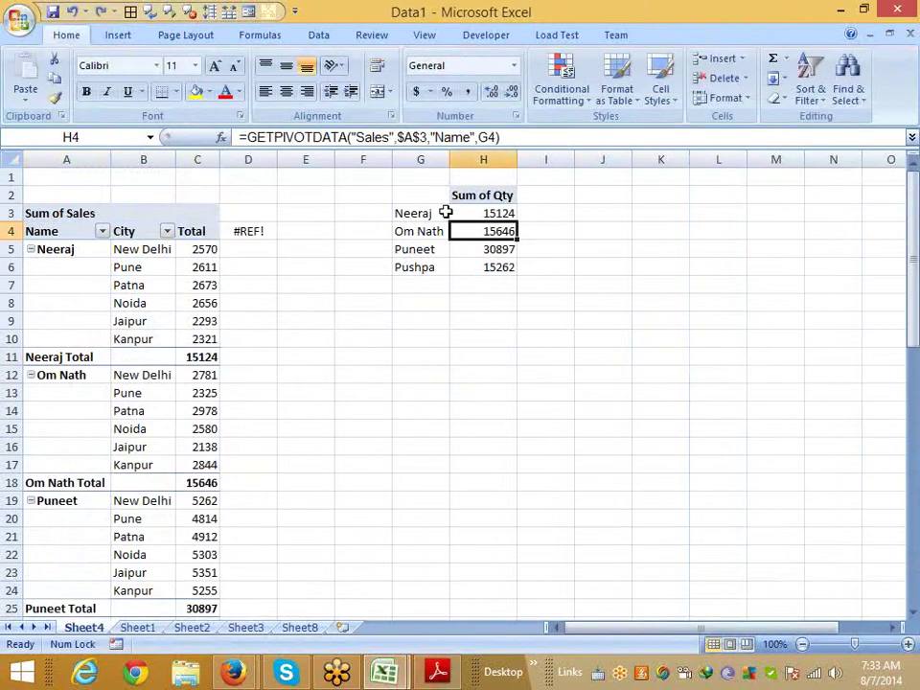
# Step: Untick Generate GetPivotData in the pivot table's Options list
pyautogui.click(475, 304)
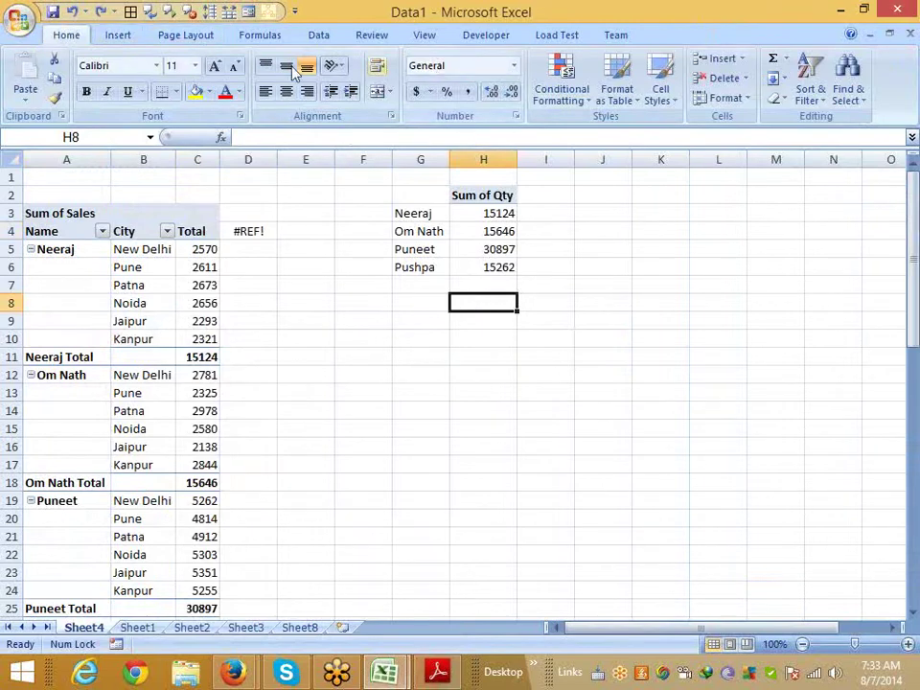
pyautogui.click(107, 301)
pyautogui.click(675, 35)
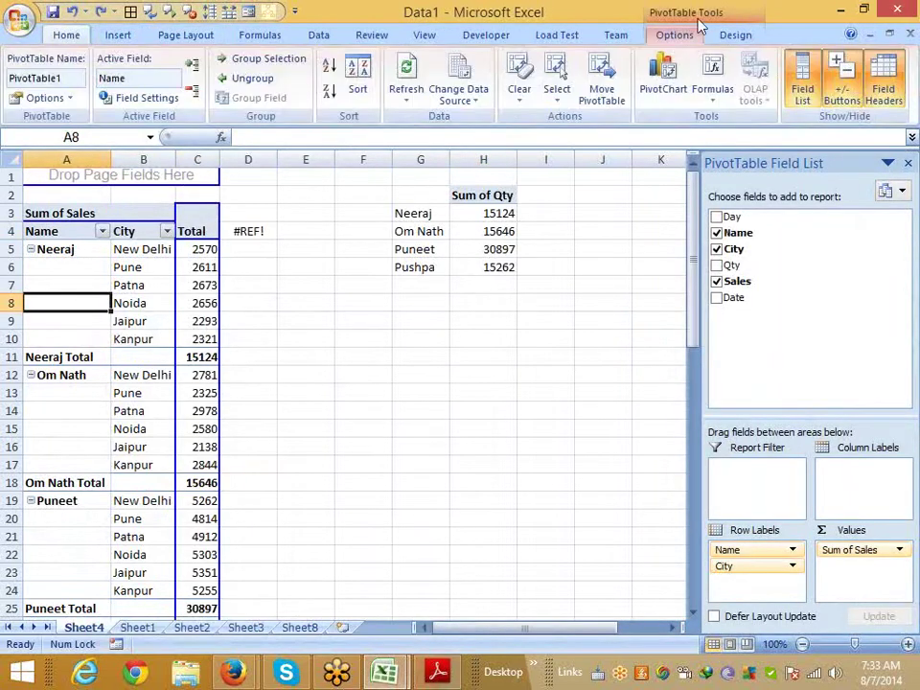
pyautogui.click(69, 97)
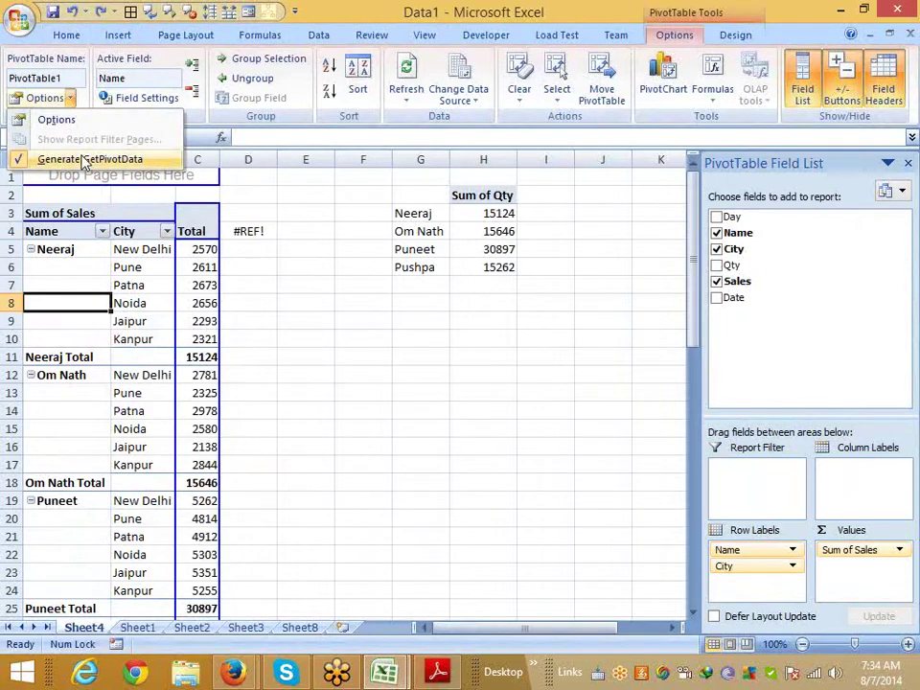
pyautogui.click(84, 160)
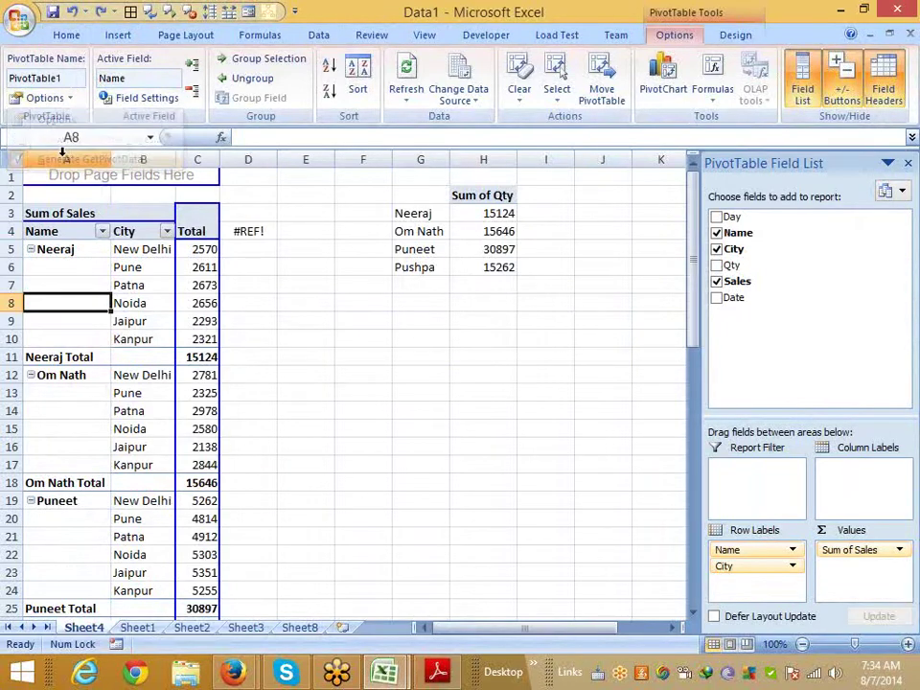
pyautogui.click(56, 100)
pyautogui.press('Escape')
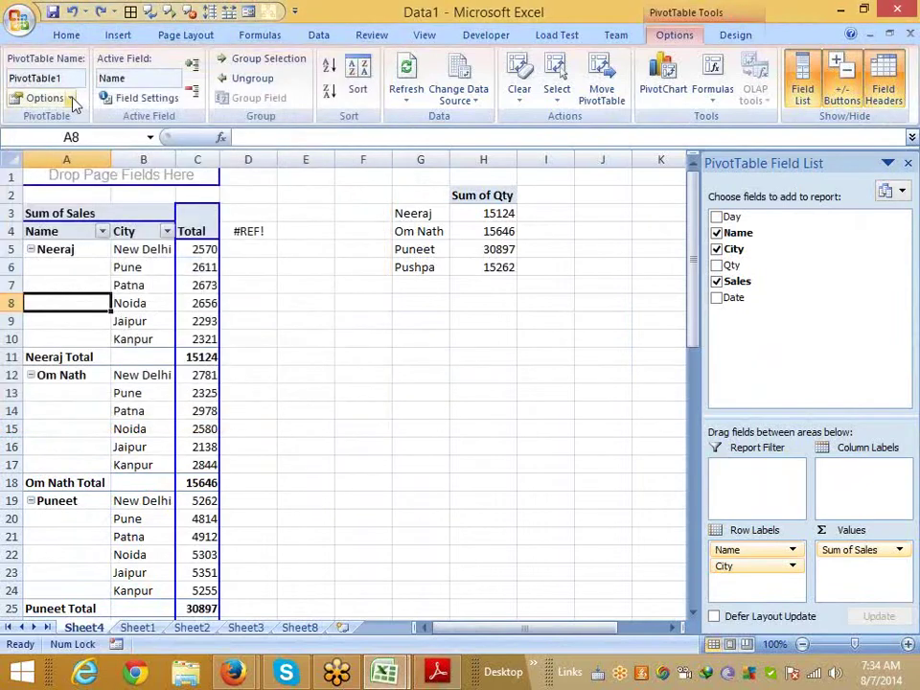
pyautogui.click(71, 100)
# Step: Enter the plain reference =C7 in H7 to show Patna's 2673 sales
pyautogui.click(481, 293)
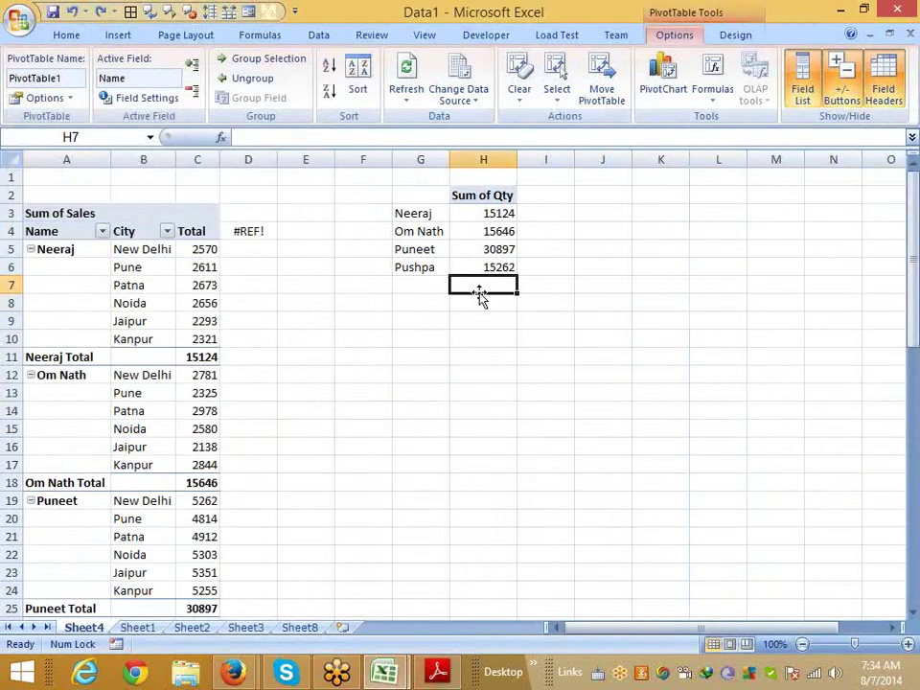
pyautogui.write('=')
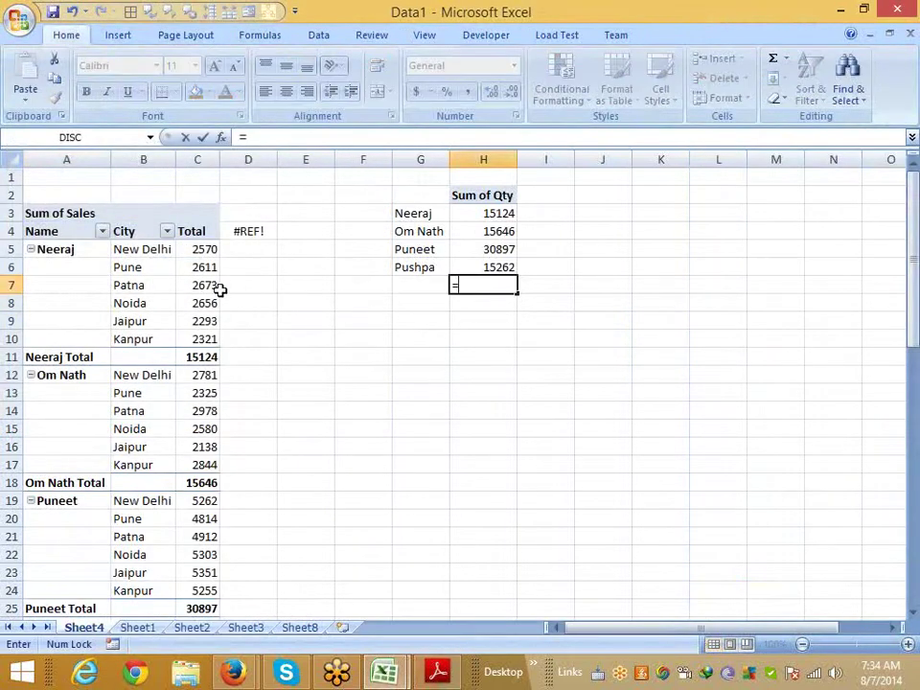
pyautogui.click(218, 288)
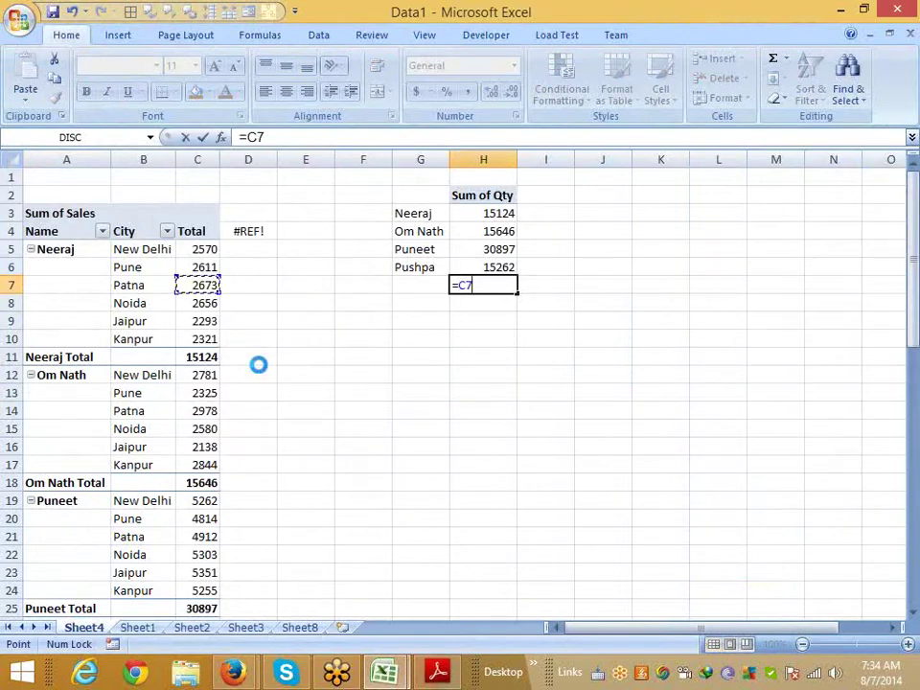
pyautogui.press('Return')
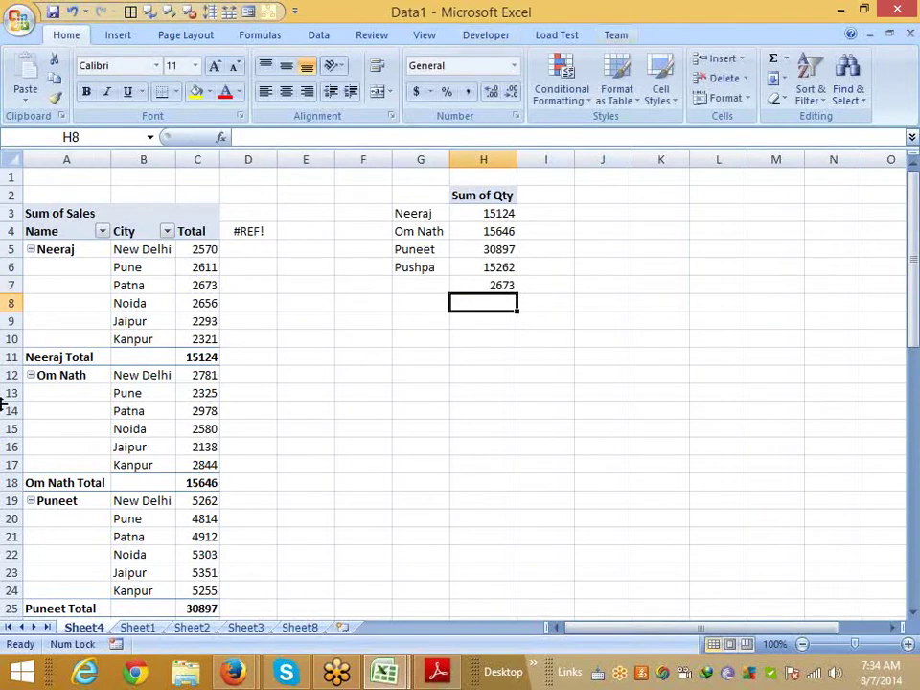
pyautogui.click(76, 372)
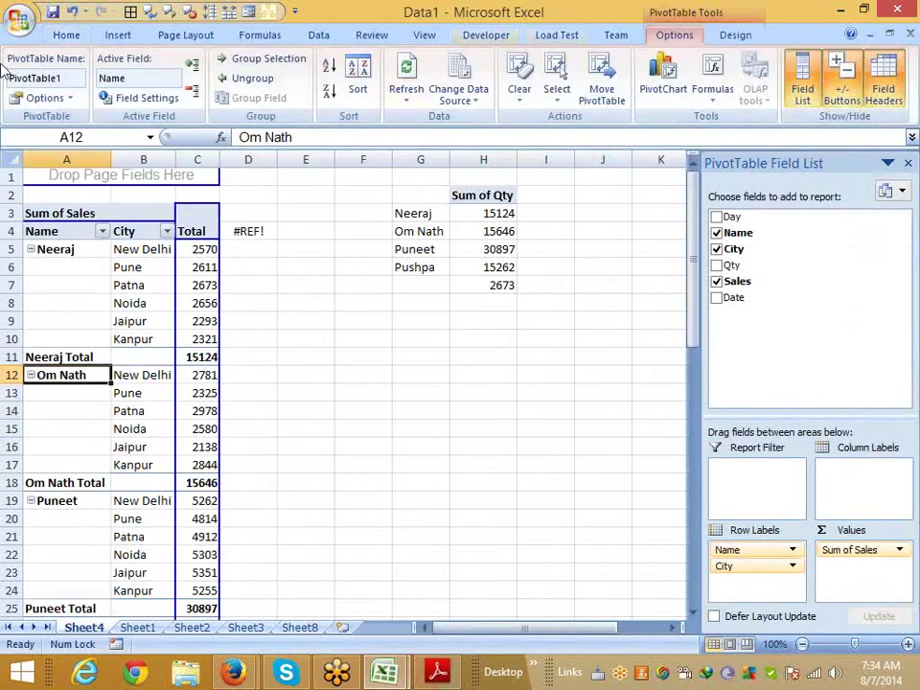
pyautogui.click(45, 98)
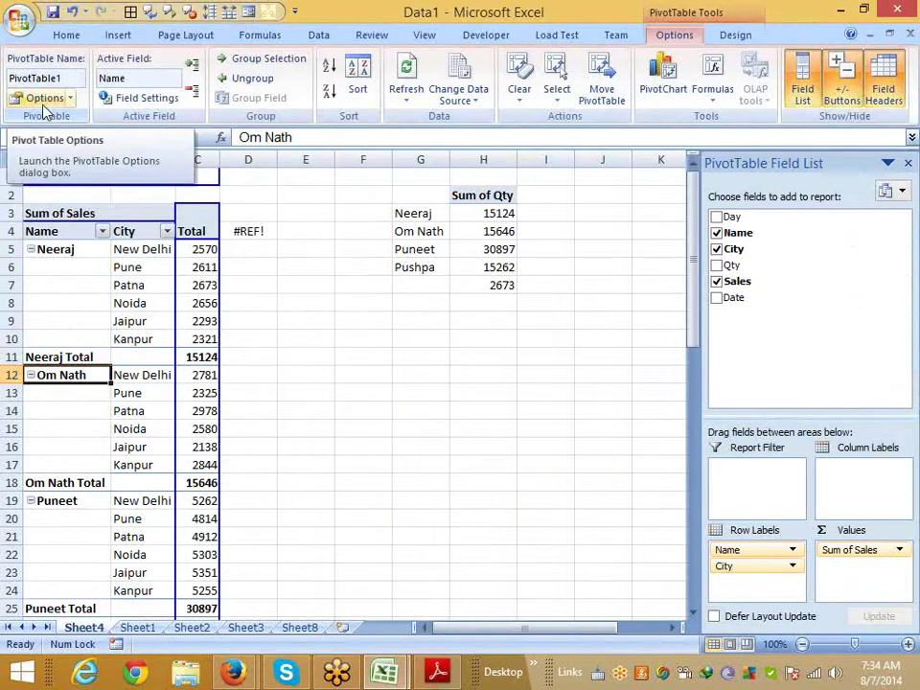
# Step: Toggle GetPivotData and discard the trial formula in H8 referencing Neeraj's New Delhi sales
pyautogui.click(69, 98)
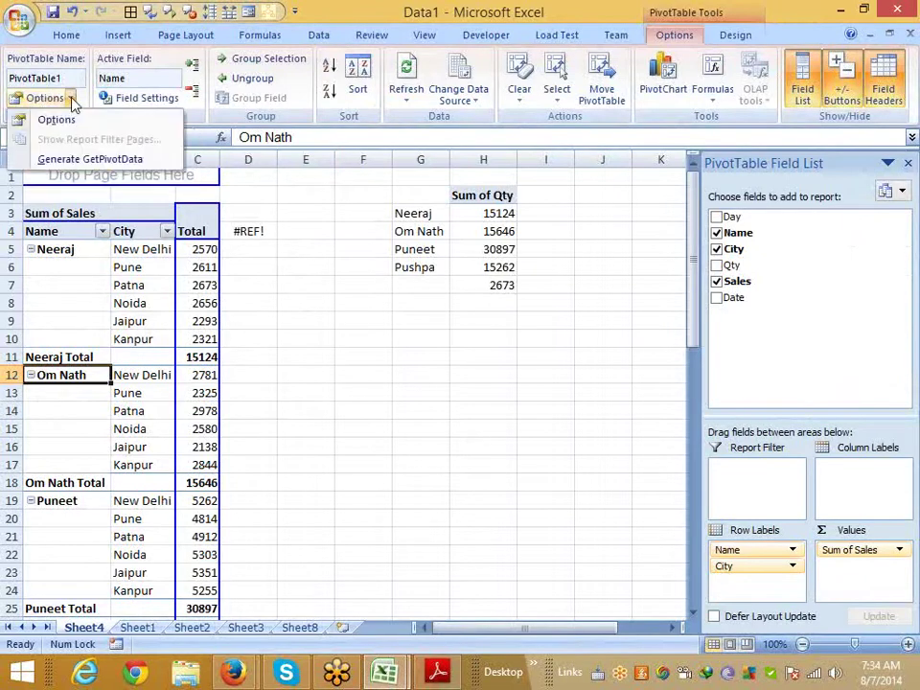
pyautogui.click(68, 160)
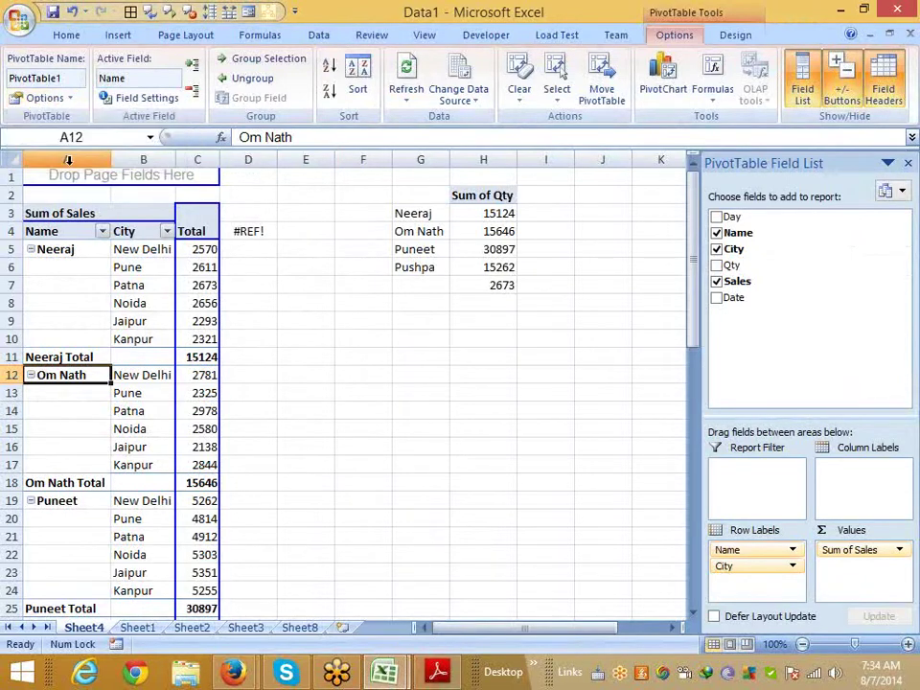
pyautogui.click(903, 197)
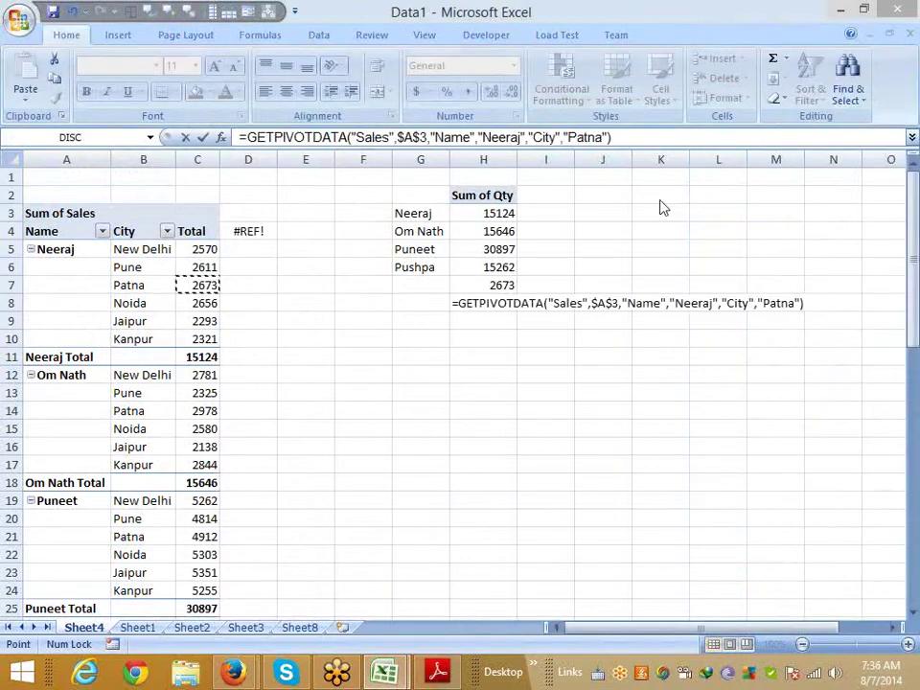
pyautogui.press('Escape')
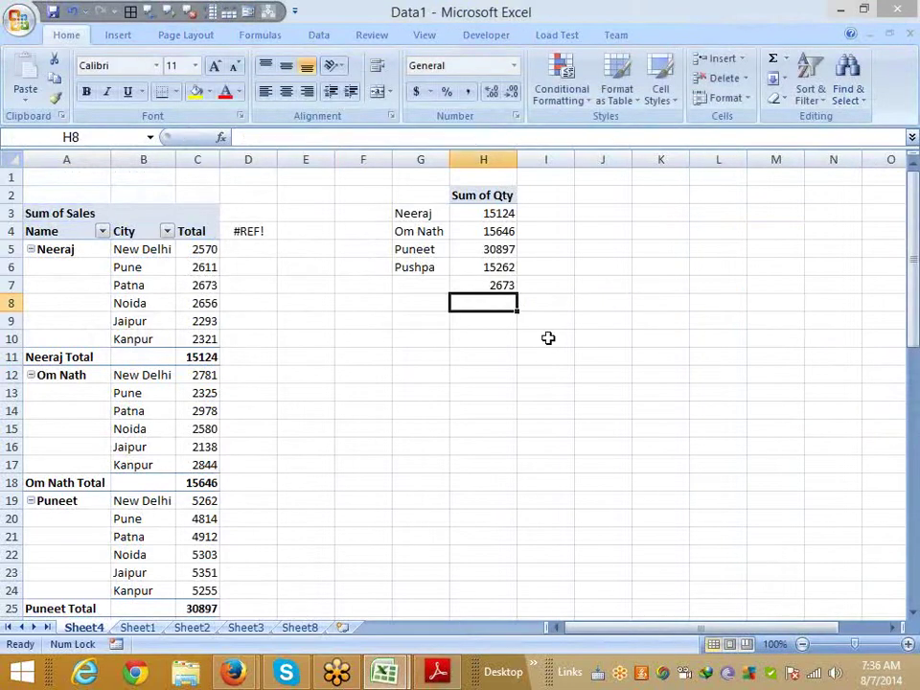
pyautogui.write('=')
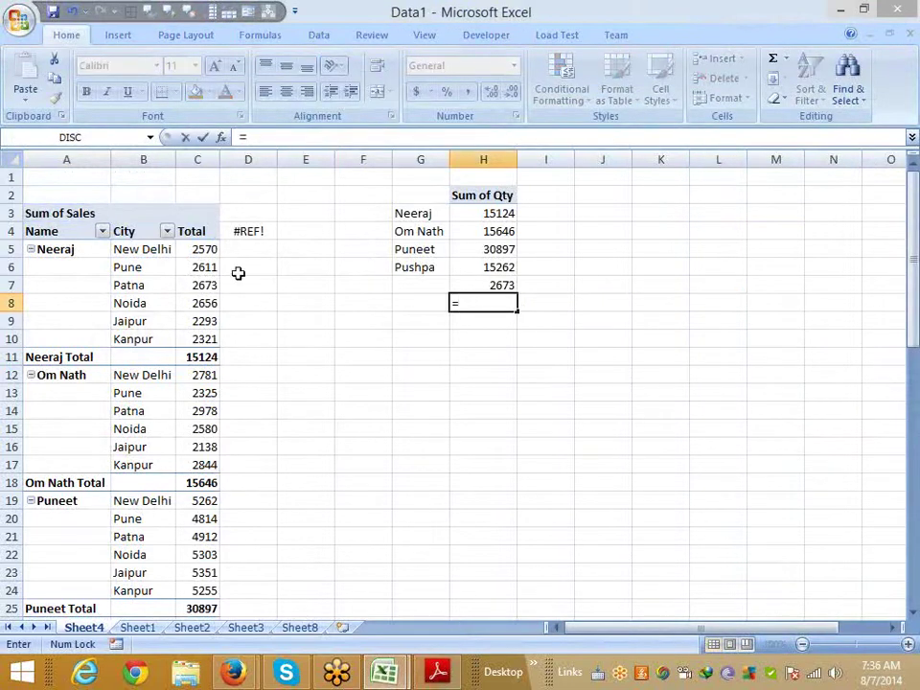
pyautogui.click(202, 249)
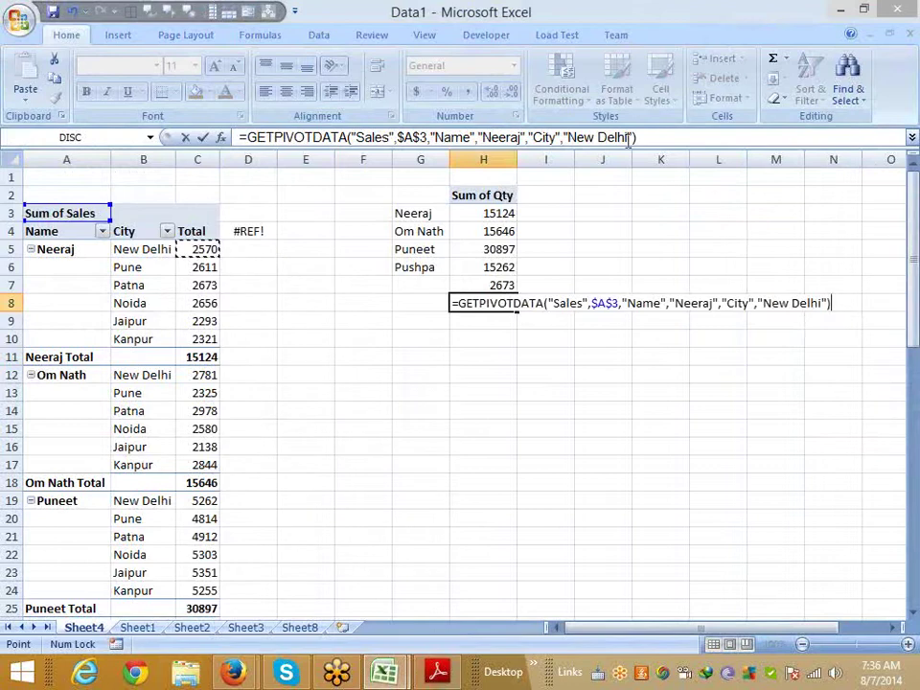
pyautogui.press('Escape')
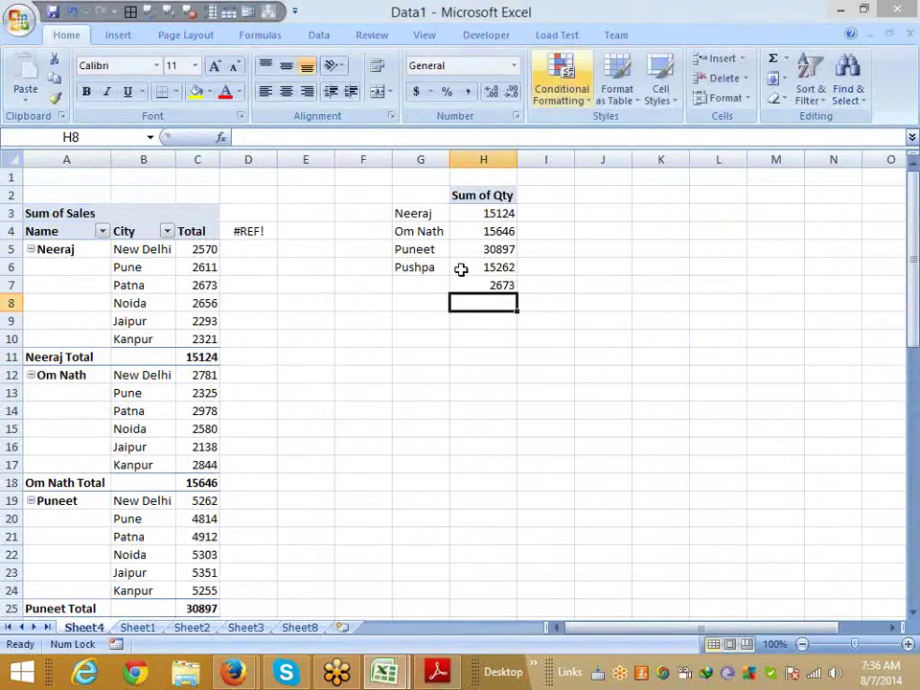
pyautogui.click(206, 267)
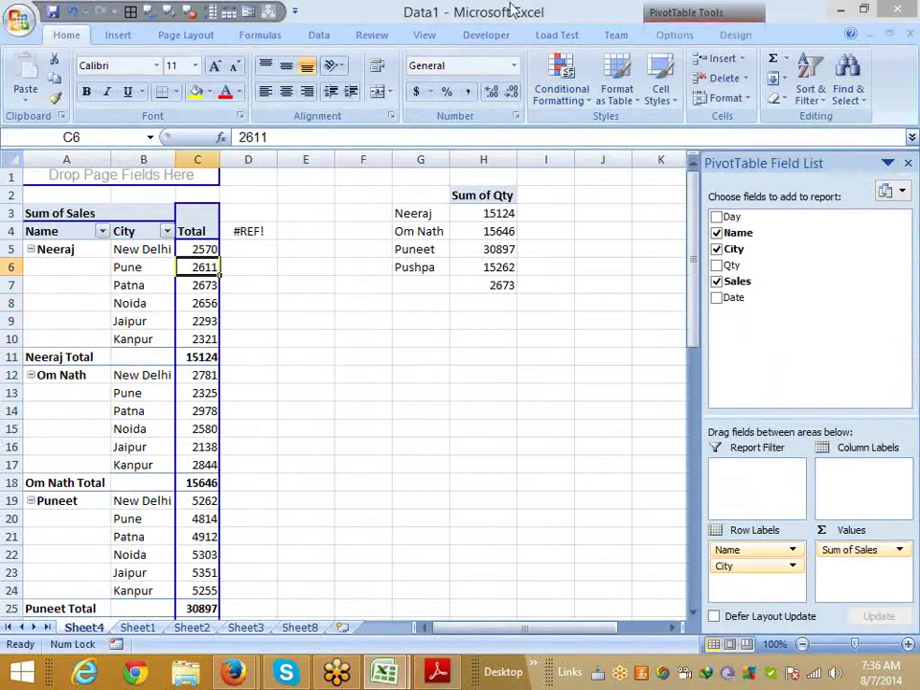
# Step: Turn off GETPIVOTDATA generation and test a plain =C8 reference in H8, then cancel it
pyautogui.click(671, 35)
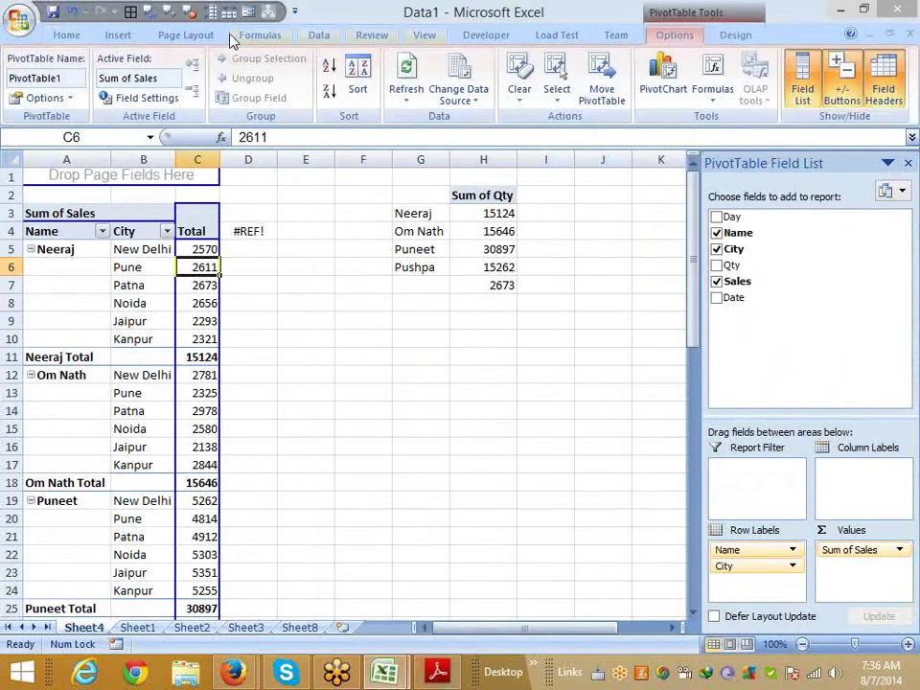
pyautogui.click(67, 98)
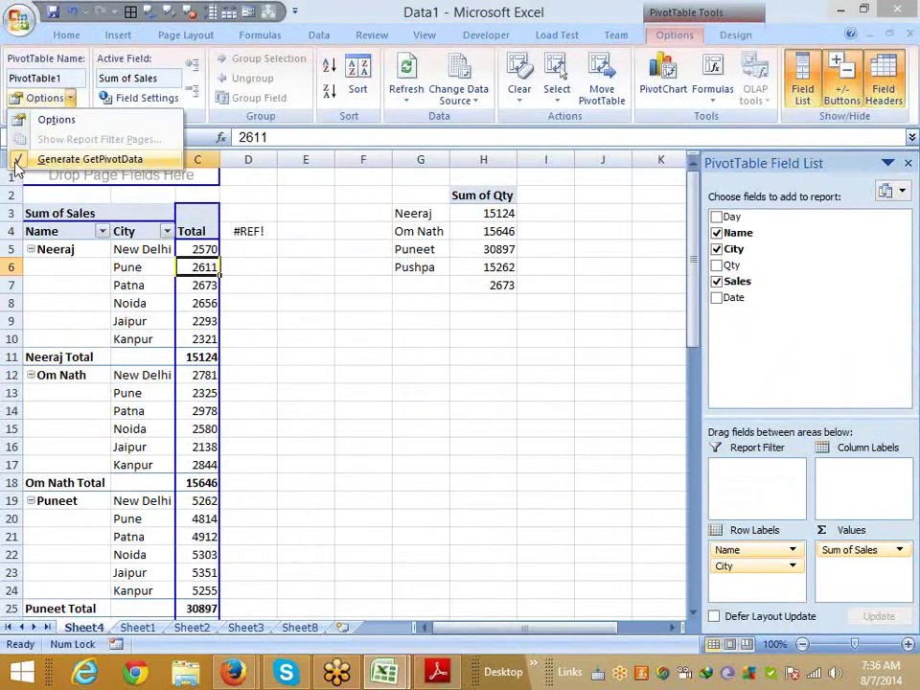
pyautogui.click(17, 161)
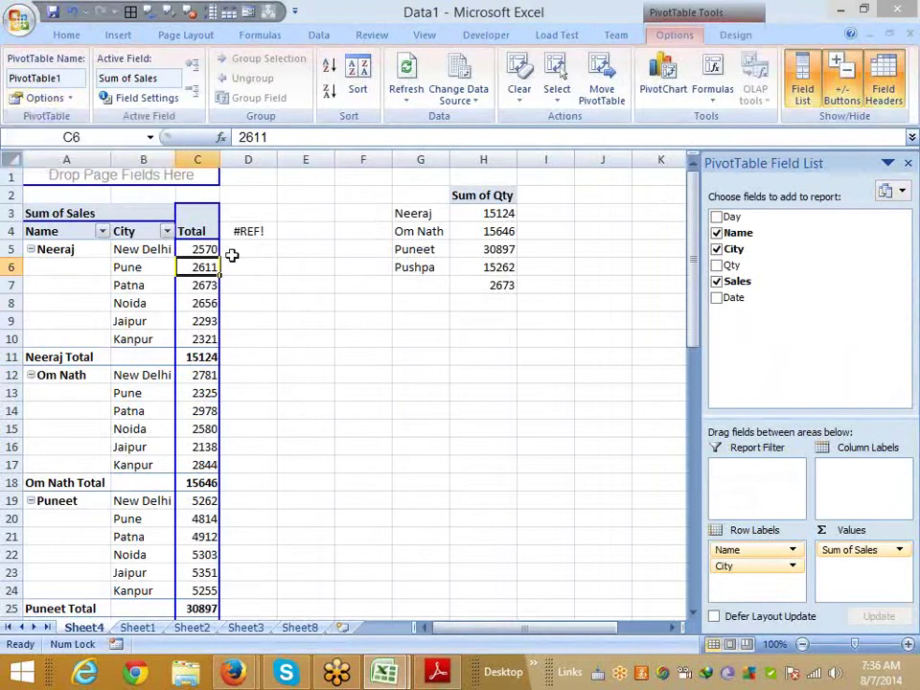
pyautogui.click(473, 305)
pyautogui.write('=')
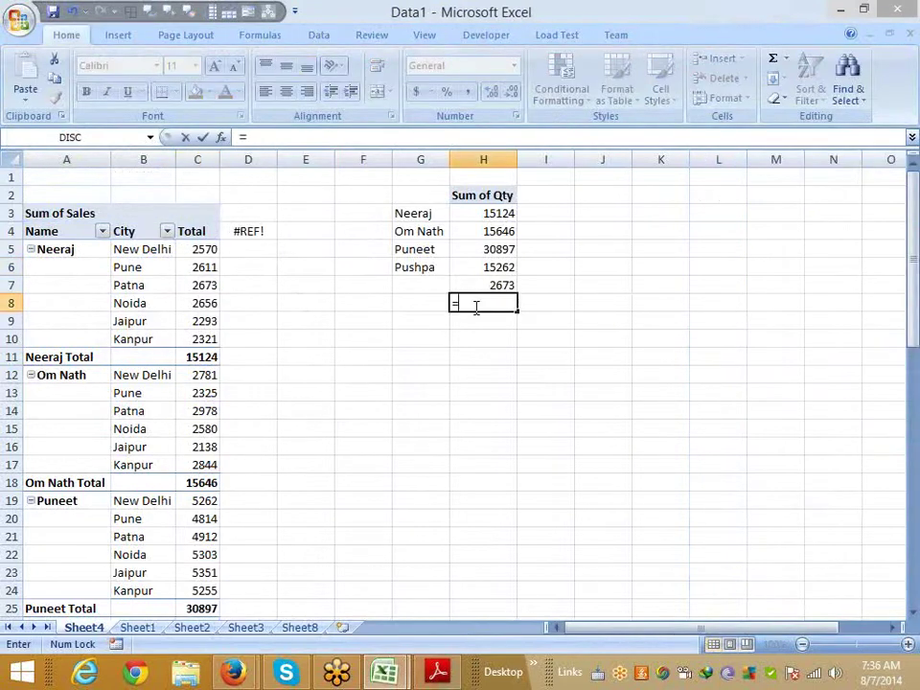
pyautogui.click(187, 305)
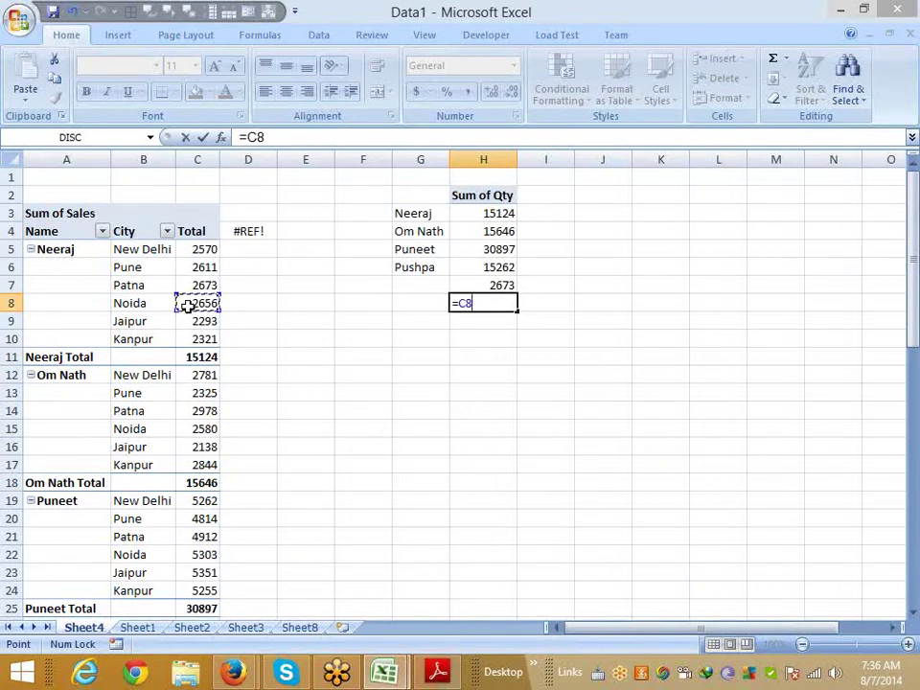
pyautogui.press('Escape')
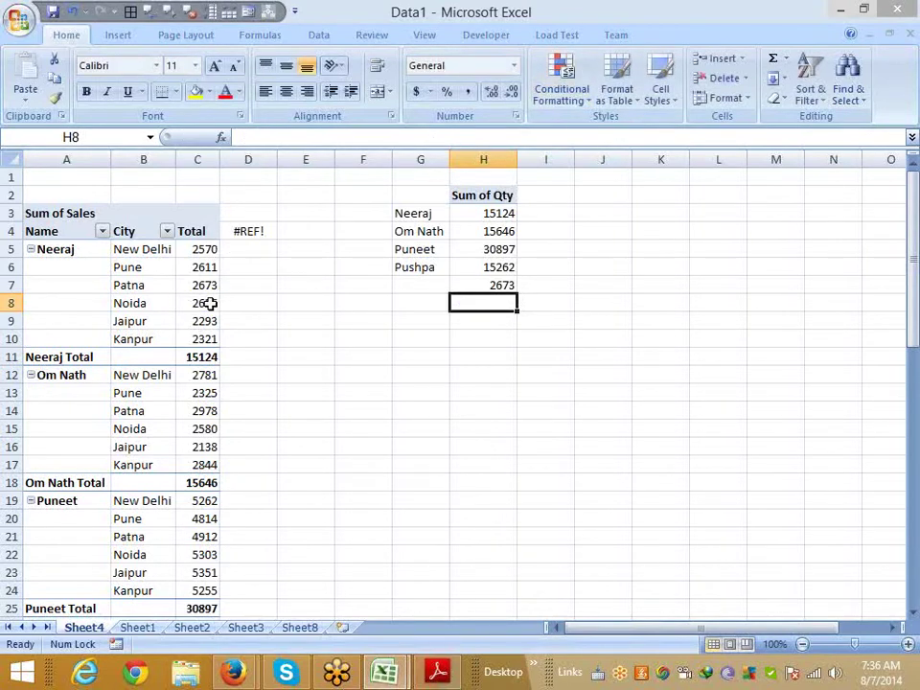
pyautogui.click(209, 303)
# Step: Turn GETPIVOTDATA back on, delete the 2673 entry from H7, and check the H4:H5 lookups
pyautogui.click(674, 34)
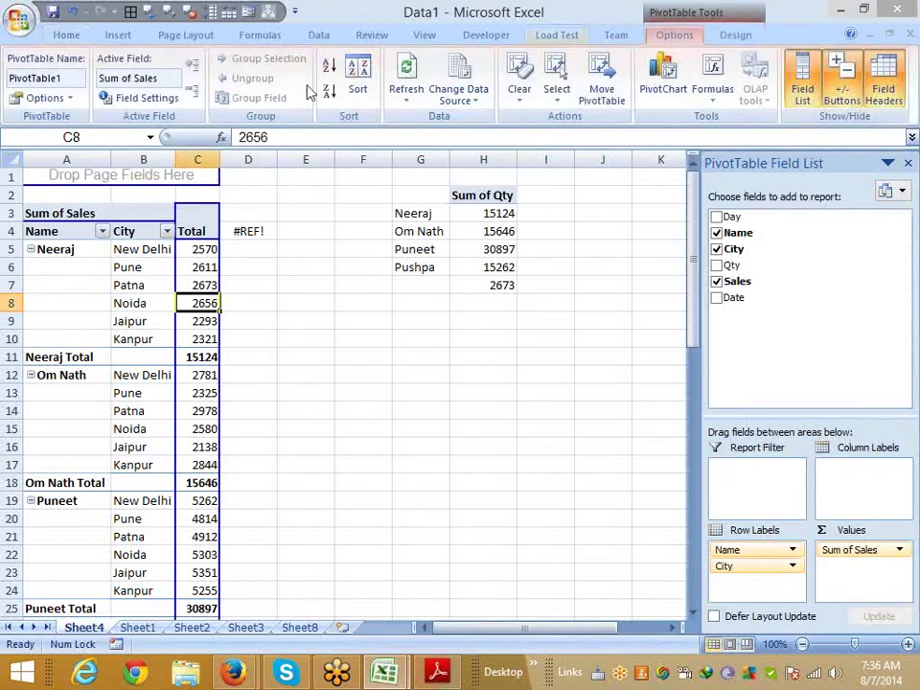
pyautogui.click(69, 98)
pyautogui.click(69, 157)
pyautogui.click(494, 286)
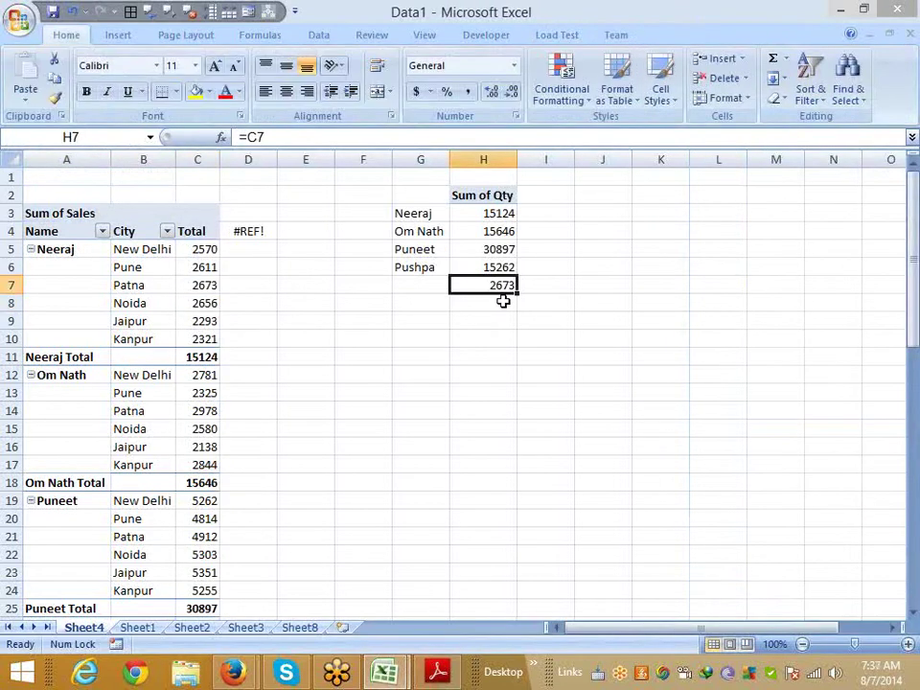
pyautogui.press('Delete')
pyautogui.click(491, 238)
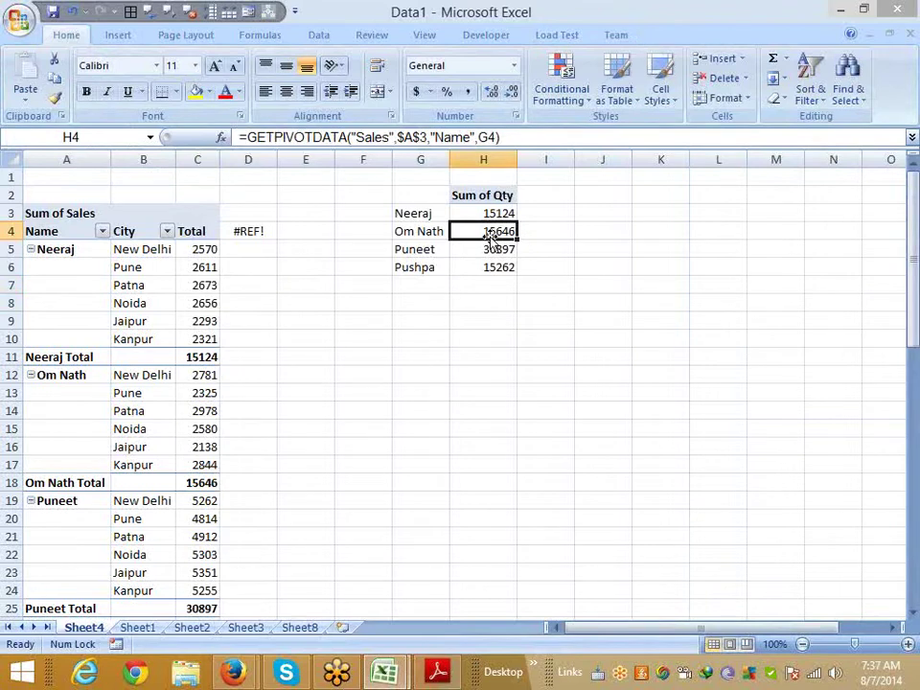
pyautogui.click(491, 249)
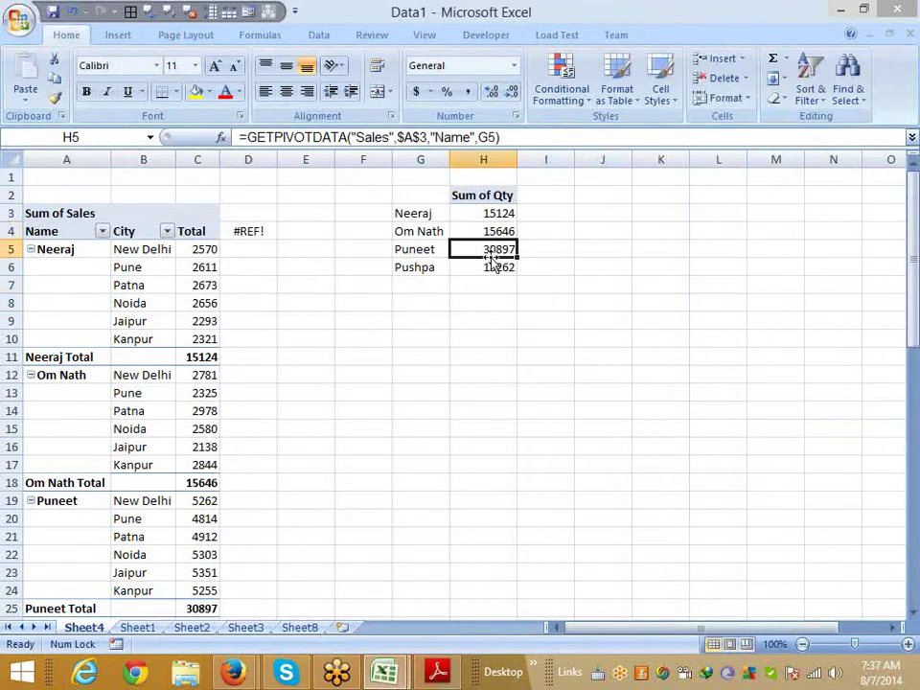
pyautogui.click(419, 219)
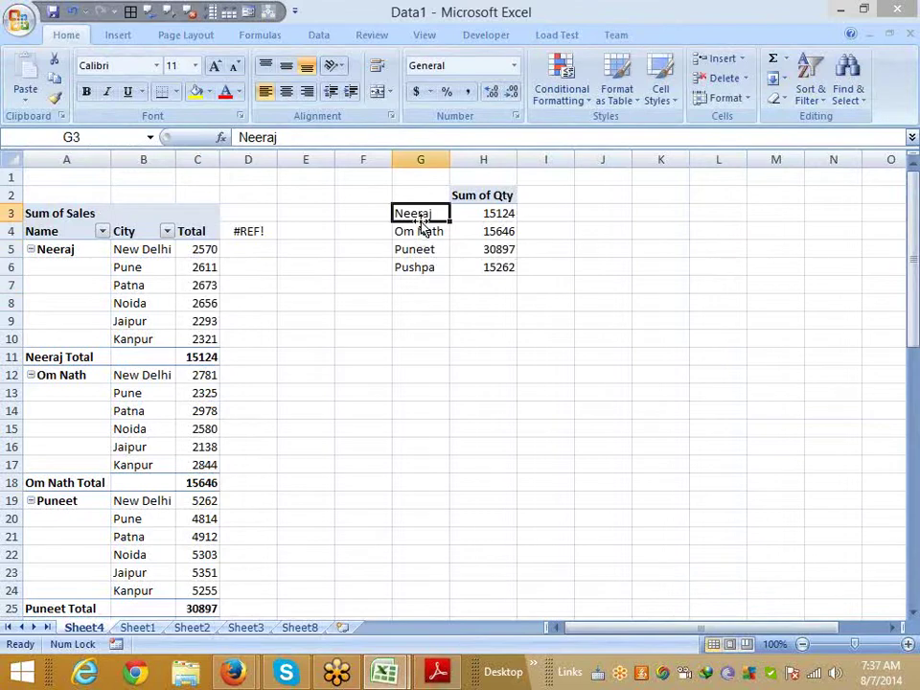
pyautogui.click(194, 357)
# Step: Sort the pivot's people by total sales, largest to smallest, from Neeraj's total in C11
pyautogui.click(92, 357)
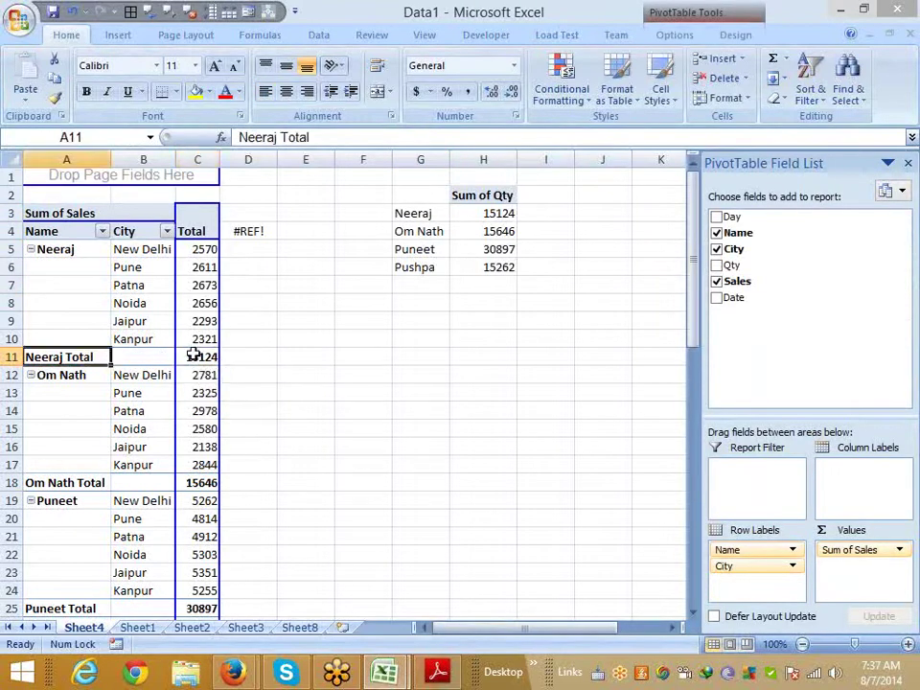
pyautogui.click(194, 356)
pyautogui.rightClick(197, 356)
pyautogui.moveTo(255, 451)
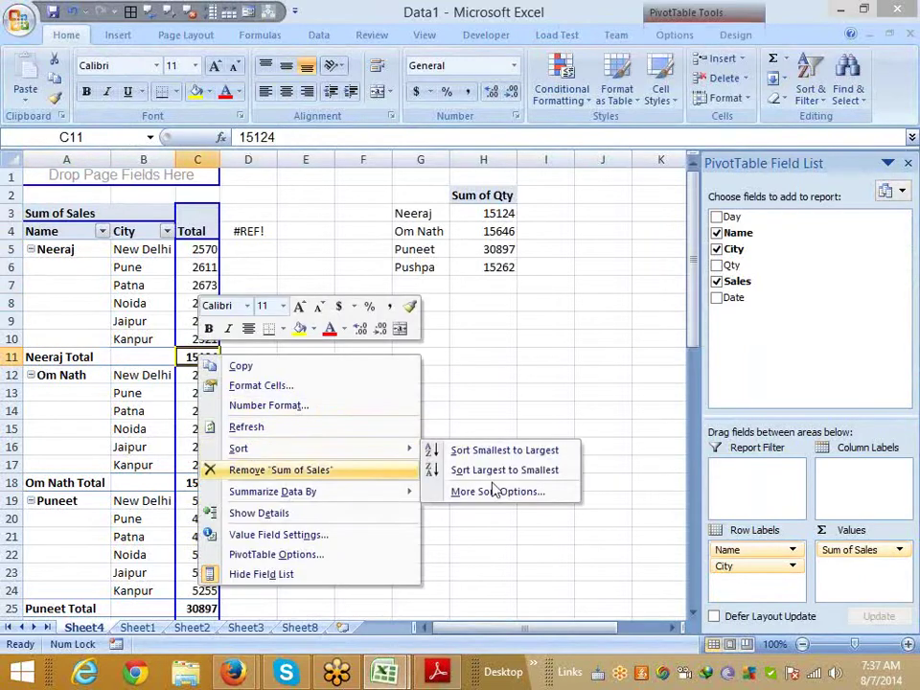
pyautogui.click(495, 470)
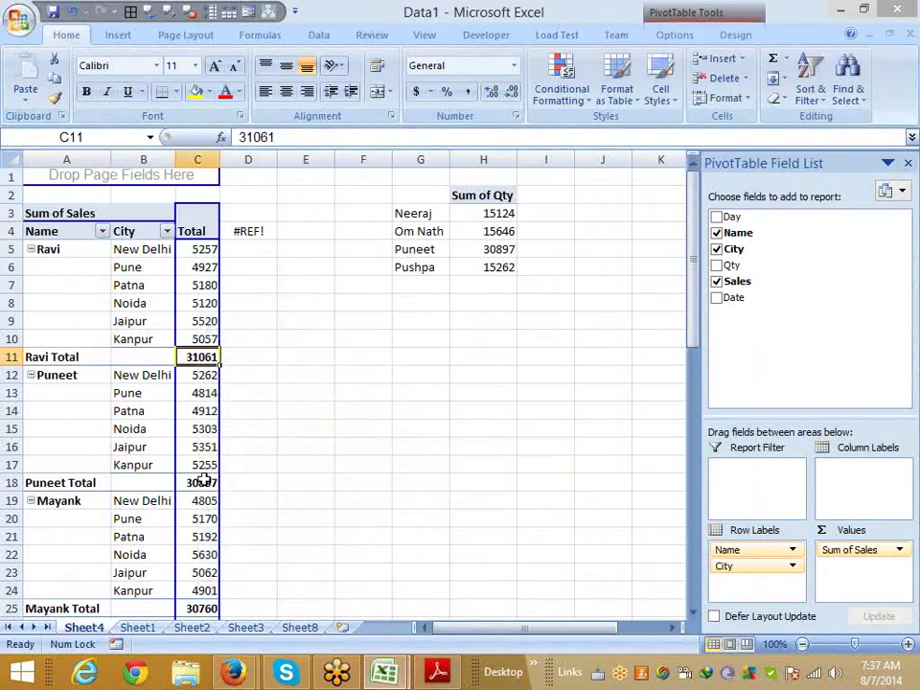
# Step: Inspect each argument of H3's GETPIVOTDATA formula and confirm it unchanged
pyautogui.click(484, 216)
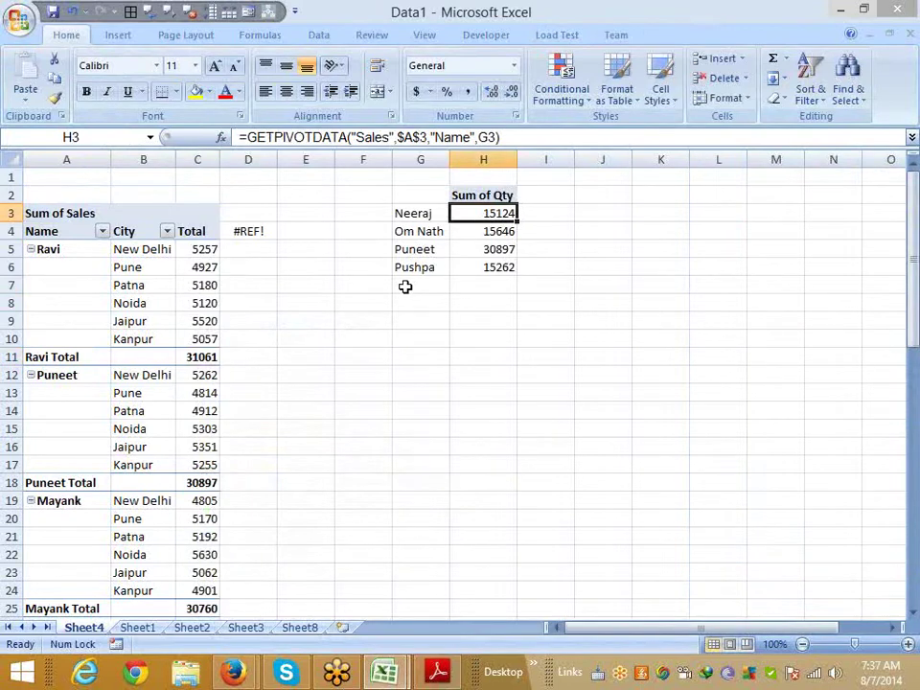
pyautogui.click(367, 139)
pyautogui.doubleClick(368, 139)
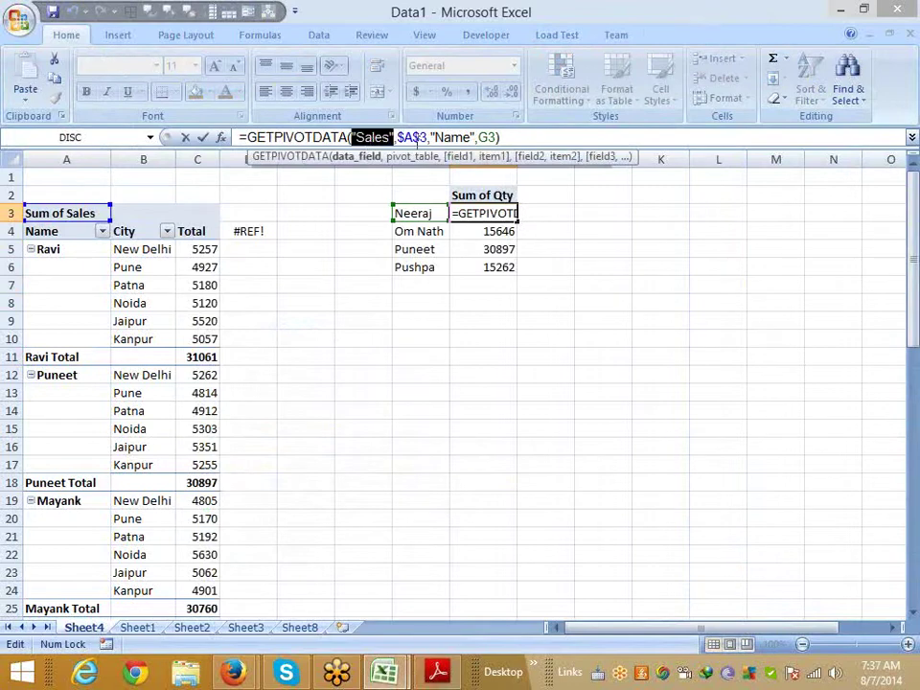
pyautogui.doubleClick(415, 137)
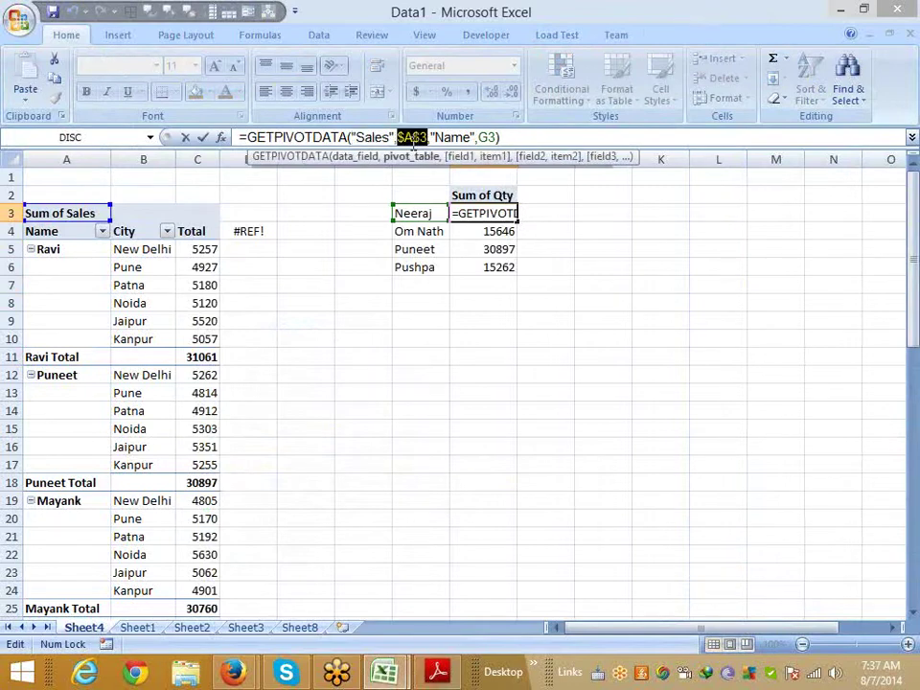
pyautogui.doubleClick(444, 137)
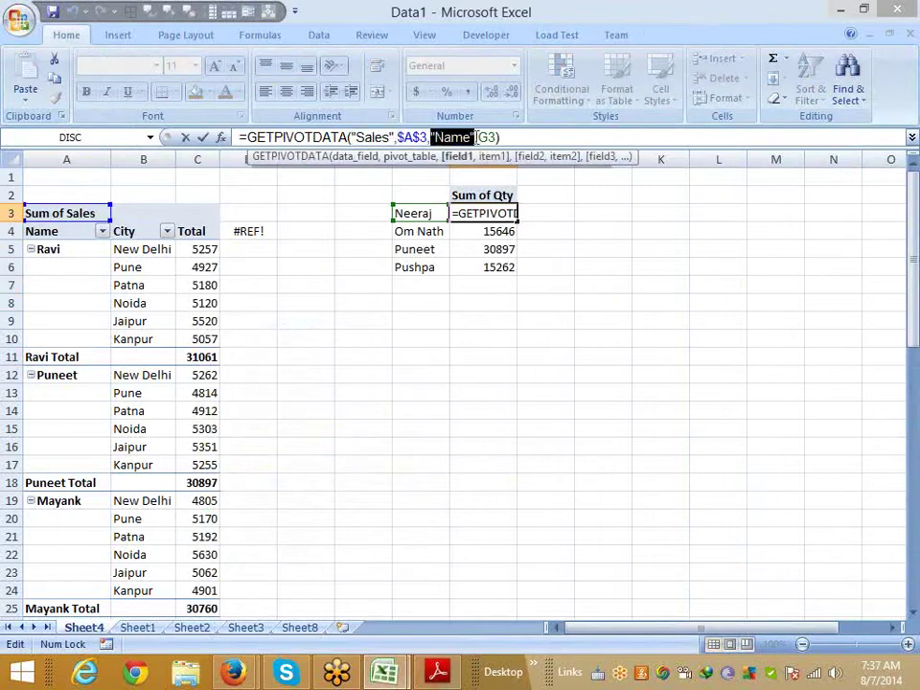
pyautogui.doubleClick(486, 137)
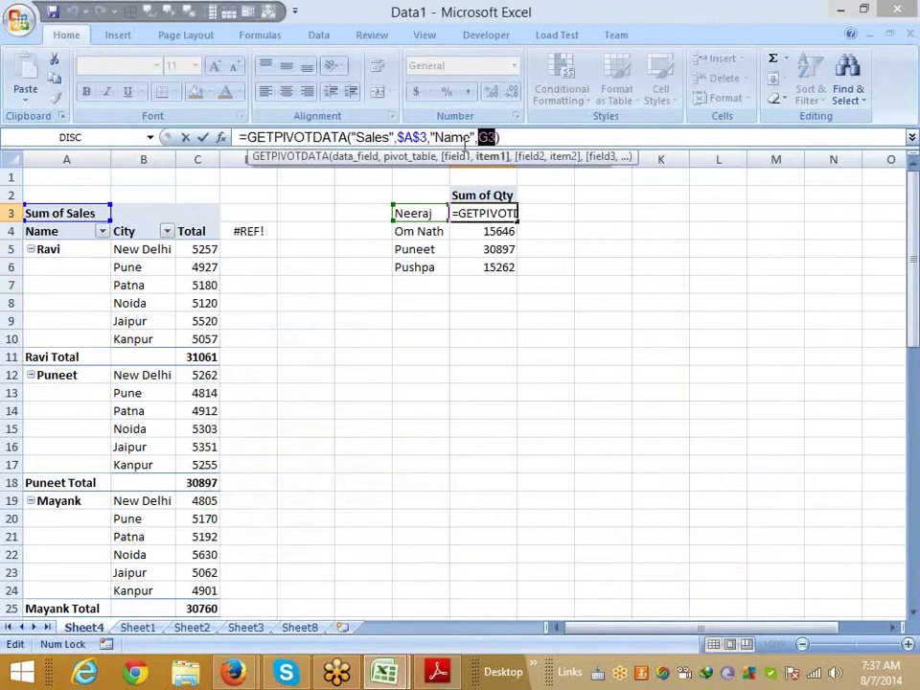
pyautogui.hotkey('ctrl', 'Return')
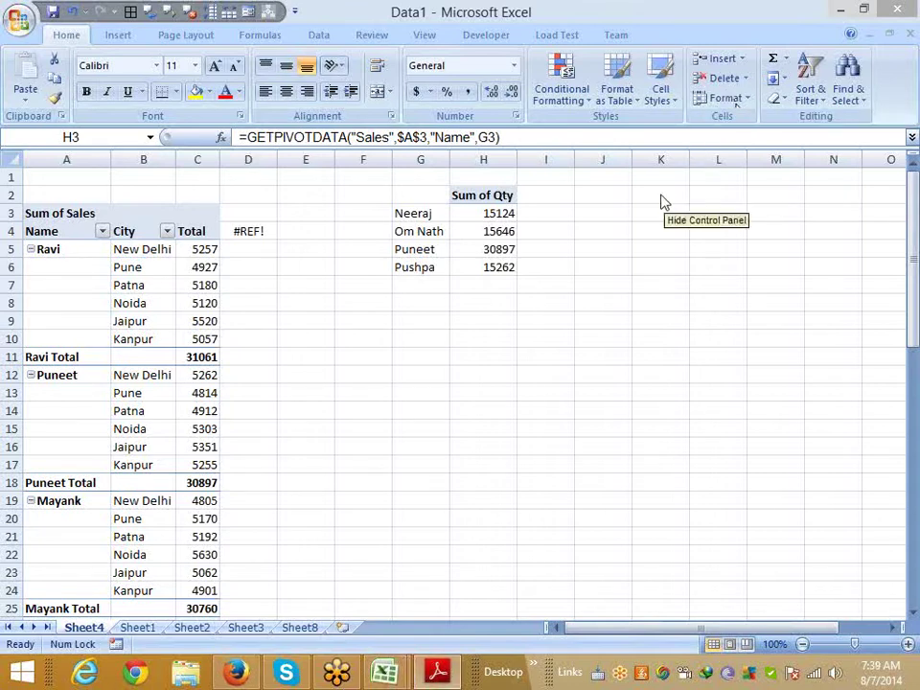
# Step: Add a new blank worksheet, briefly browsing the Lookup & Reference functions
pyautogui.click(244, 629)
pyautogui.click(314, 629)
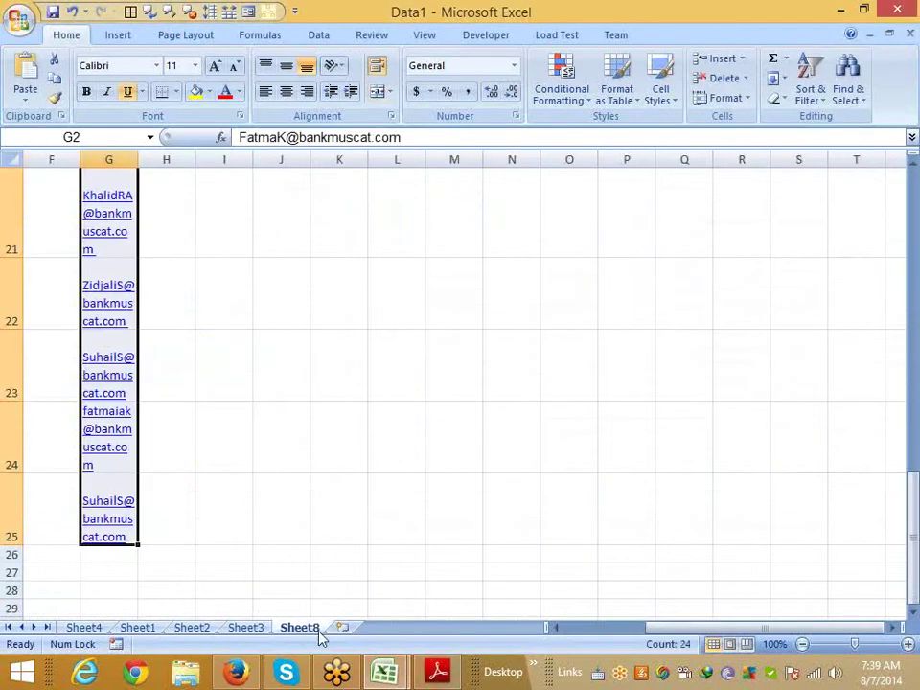
pyautogui.click(342, 629)
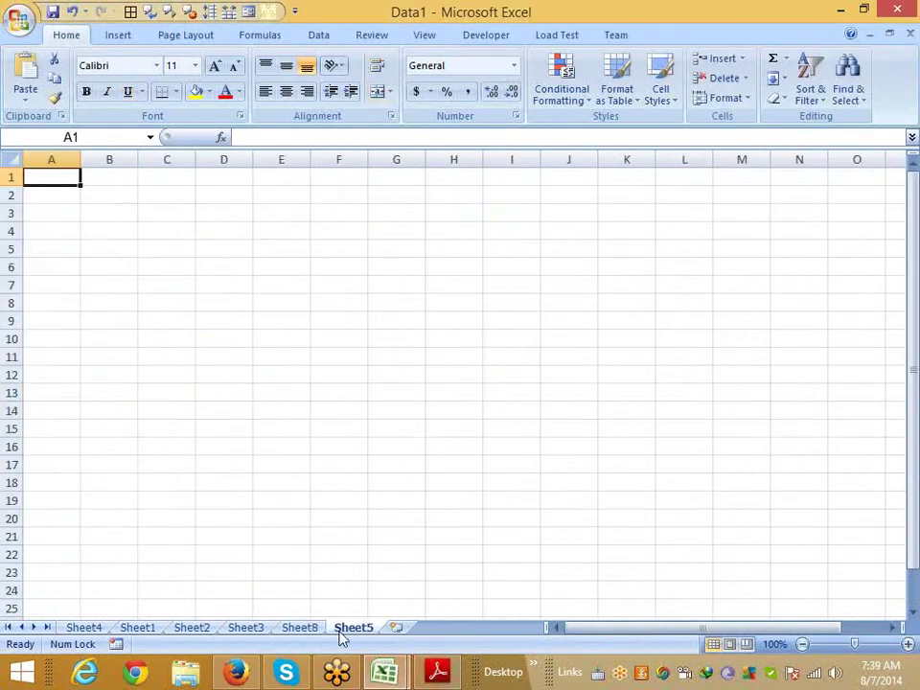
pyautogui.click(279, 39)
pyautogui.click(255, 63)
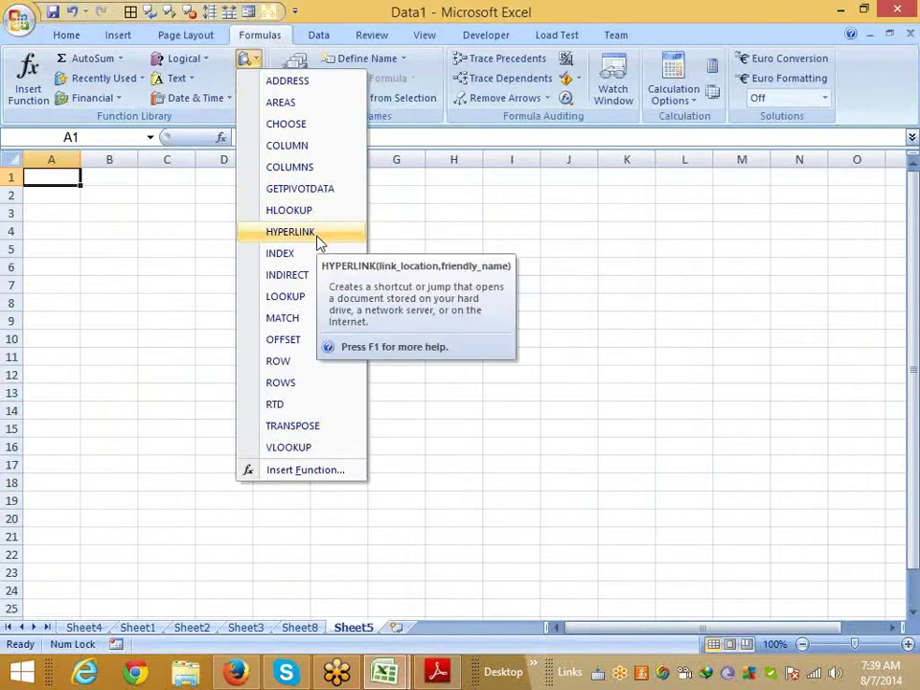
pyautogui.click(128, 228)
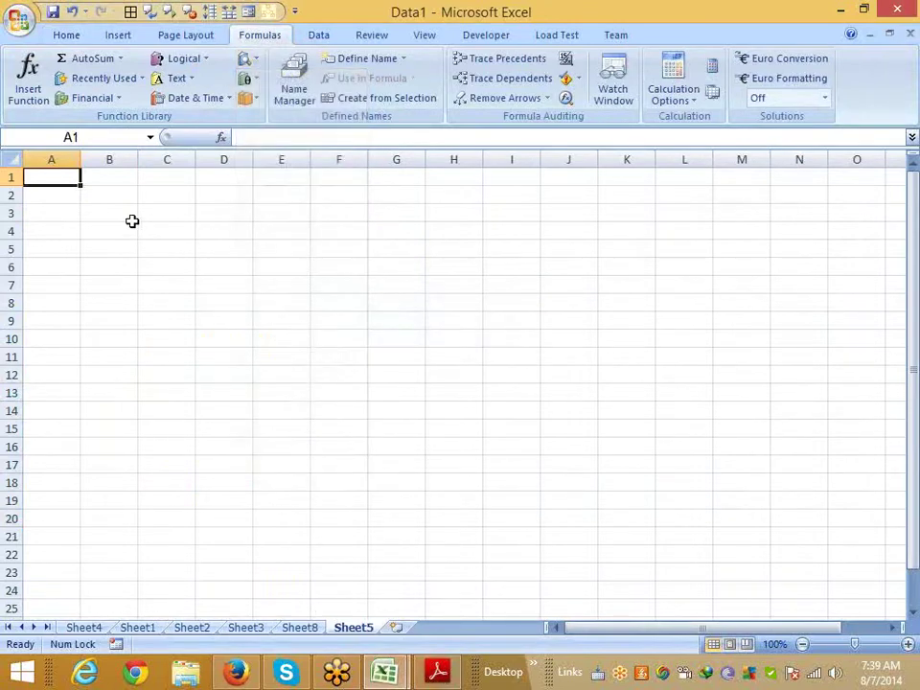
pyautogui.click(122, 35)
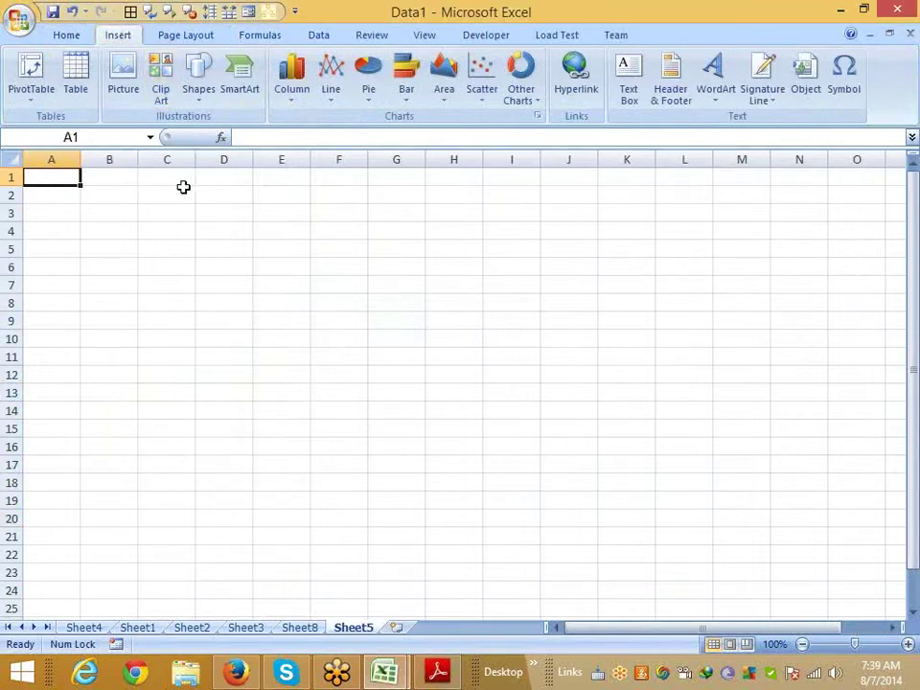
# Step: Type Sheet1 into cell A1 and reselect it
pyautogui.write('S')
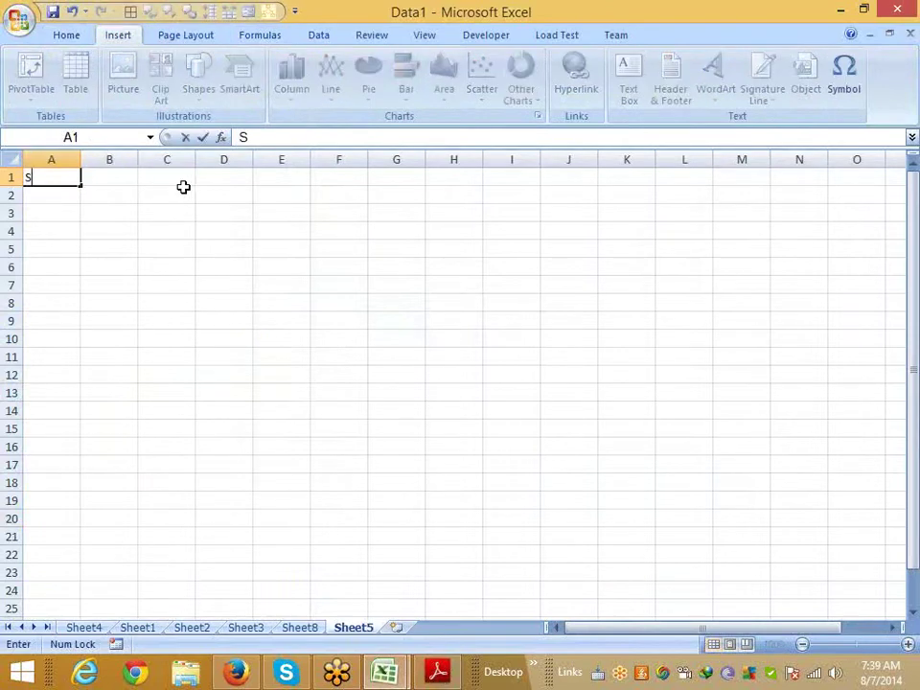
pyautogui.write('heet')
pyautogui.write('1')
pyautogui.press('Return')
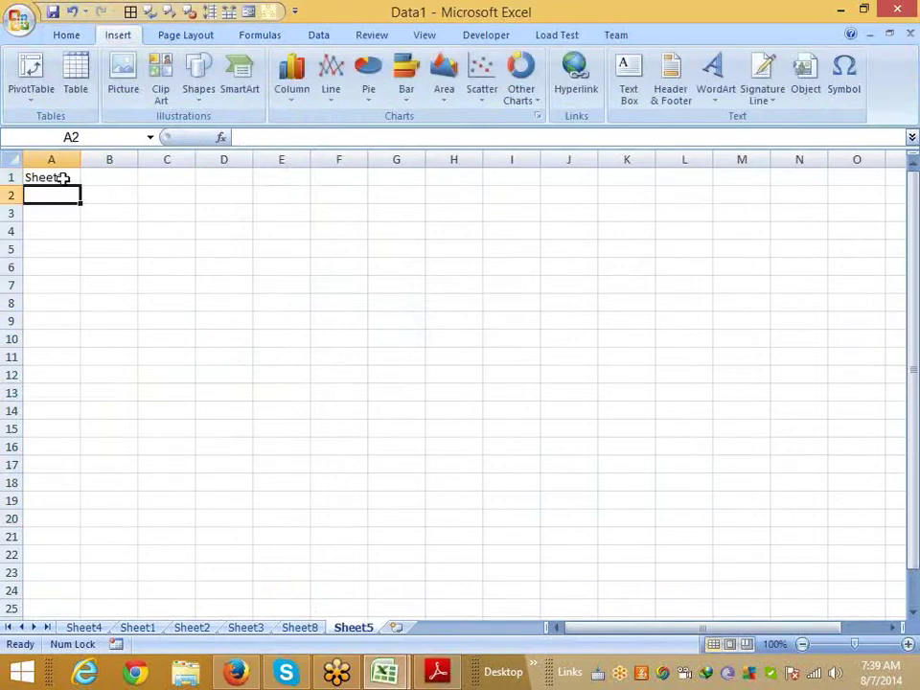
pyautogui.press('Up')
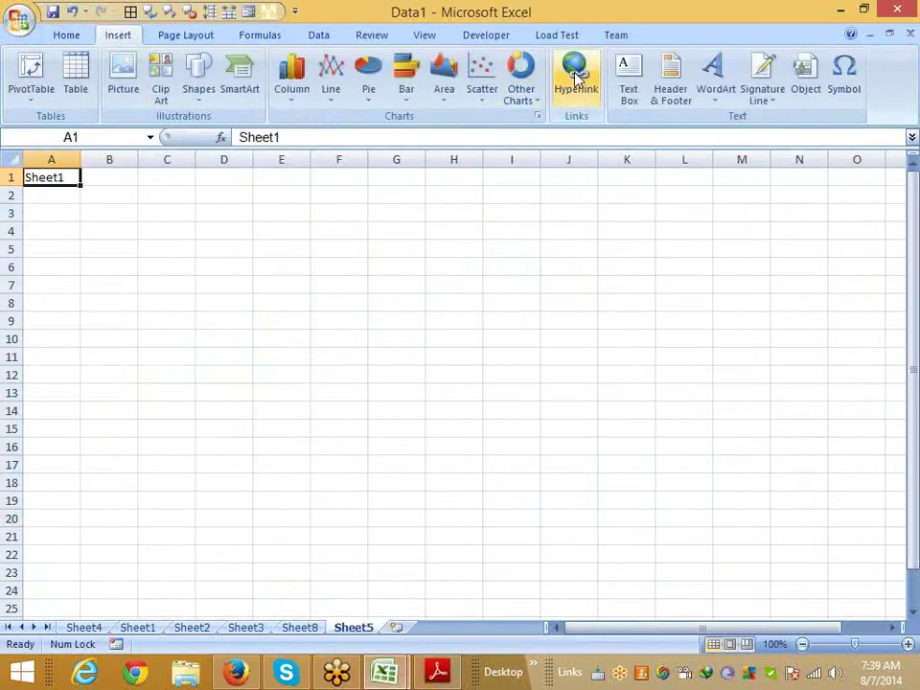
# Step: Hyperlink A1 to cell A1 of Sheet1, test the link, and return to Sheet5
pyautogui.click(575, 75)
pyautogui.click(549, 187)
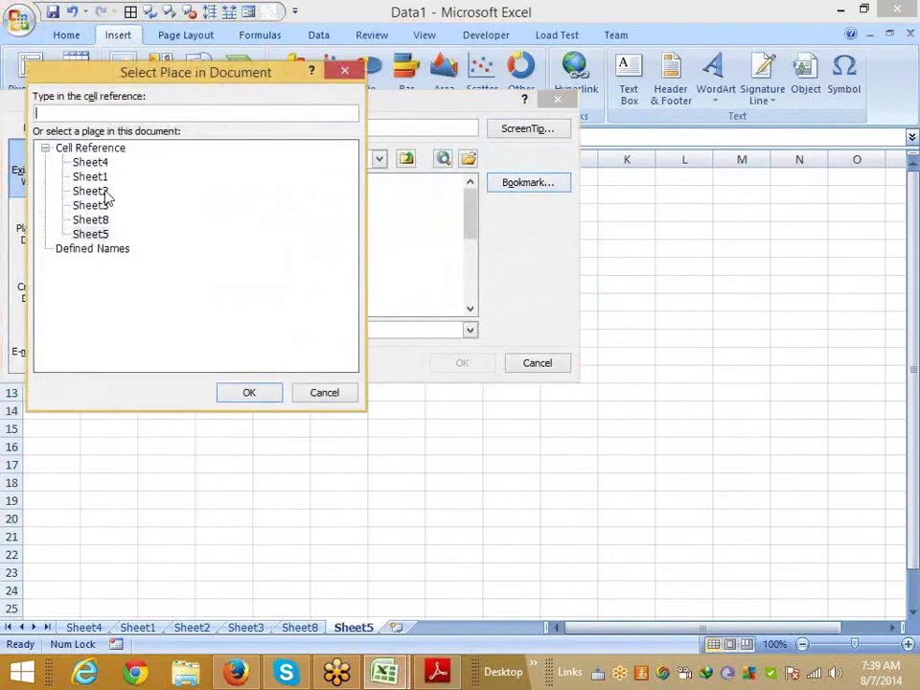
pyautogui.click(91, 176)
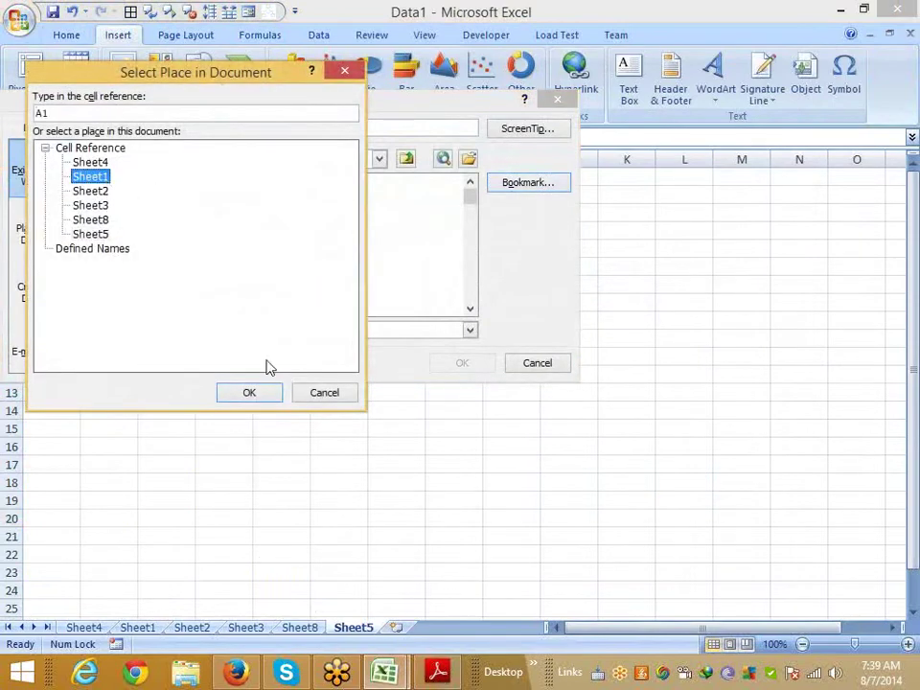
pyautogui.click(251, 394)
pyautogui.click(461, 363)
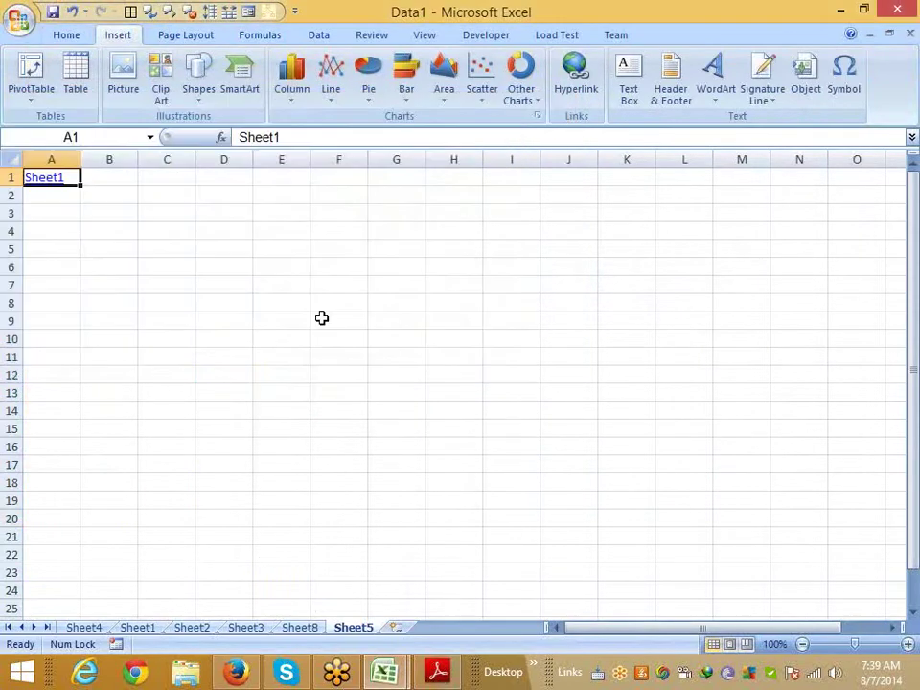
pyautogui.click(43, 180)
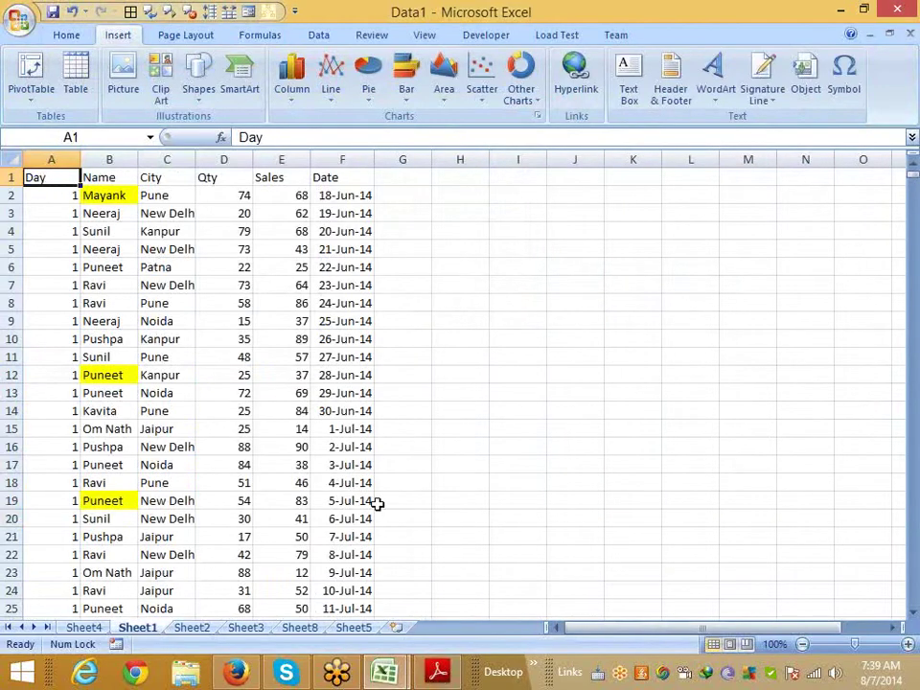
pyautogui.click(353, 628)
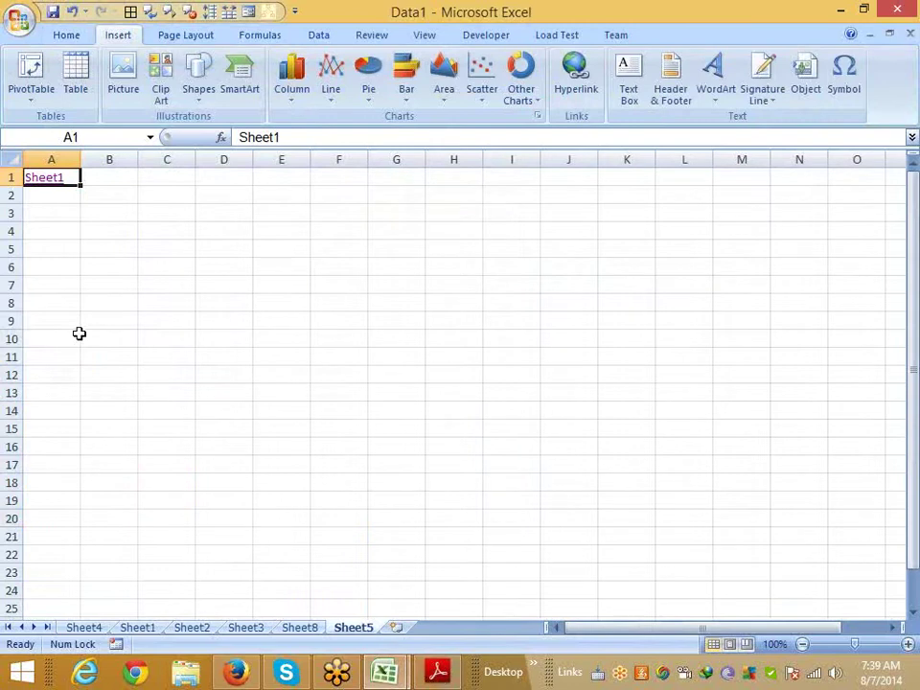
# Step: Enter Sheet1 in B3 and Click Hare in C3
pyautogui.click(121, 213)
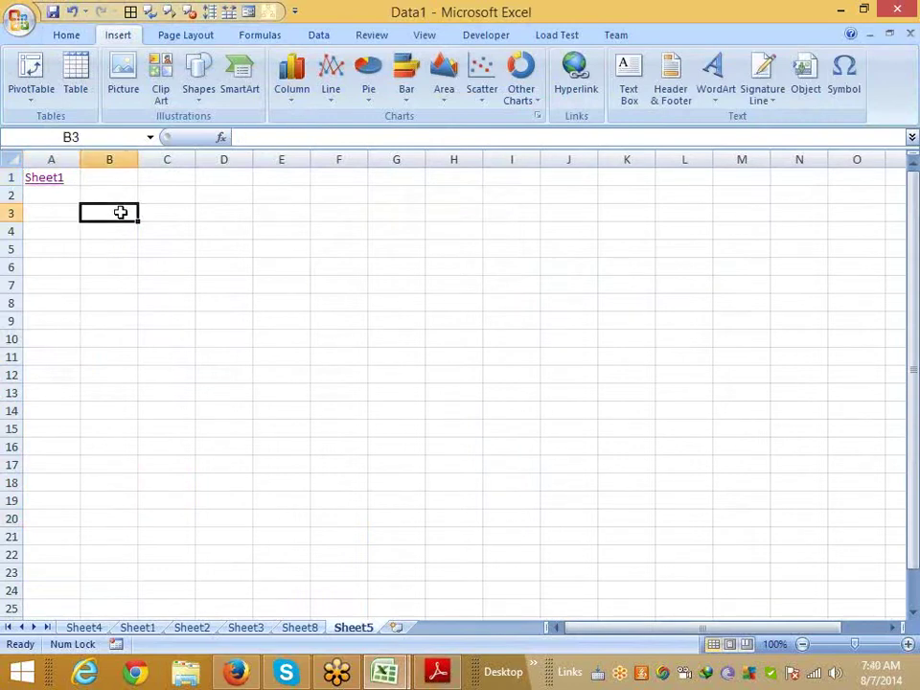
pyautogui.write('Shee')
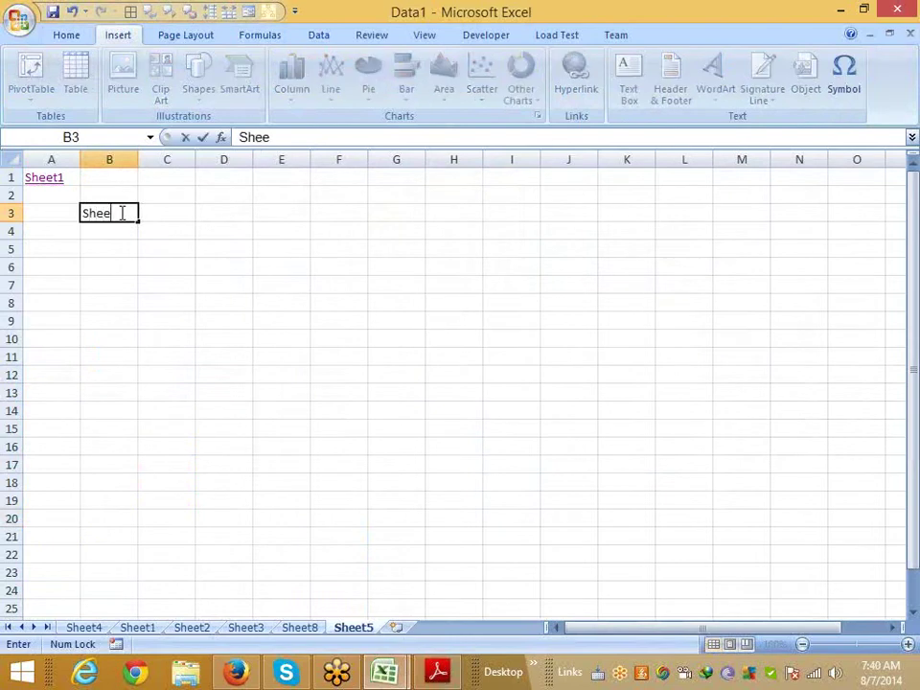
pyautogui.write('t1')
pyautogui.press('Return')
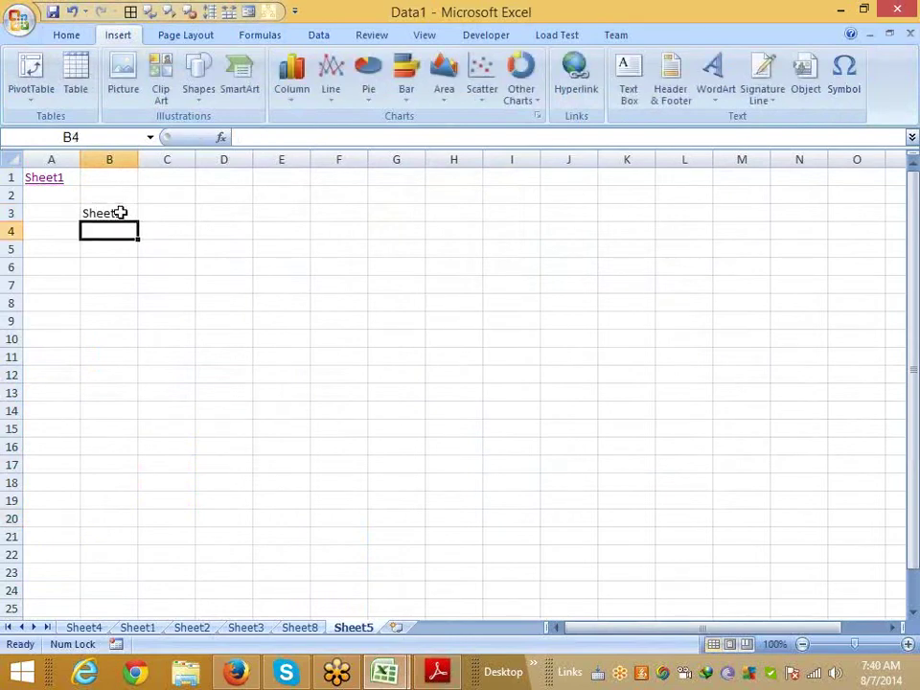
pyautogui.press('Up')
pyautogui.press('Right')
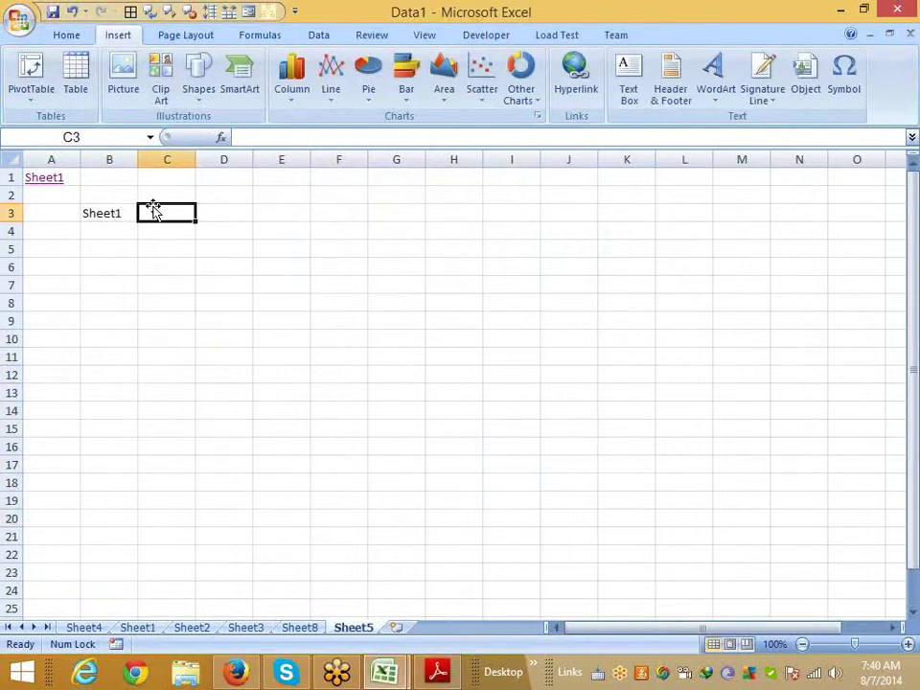
pyautogui.write('Clic')
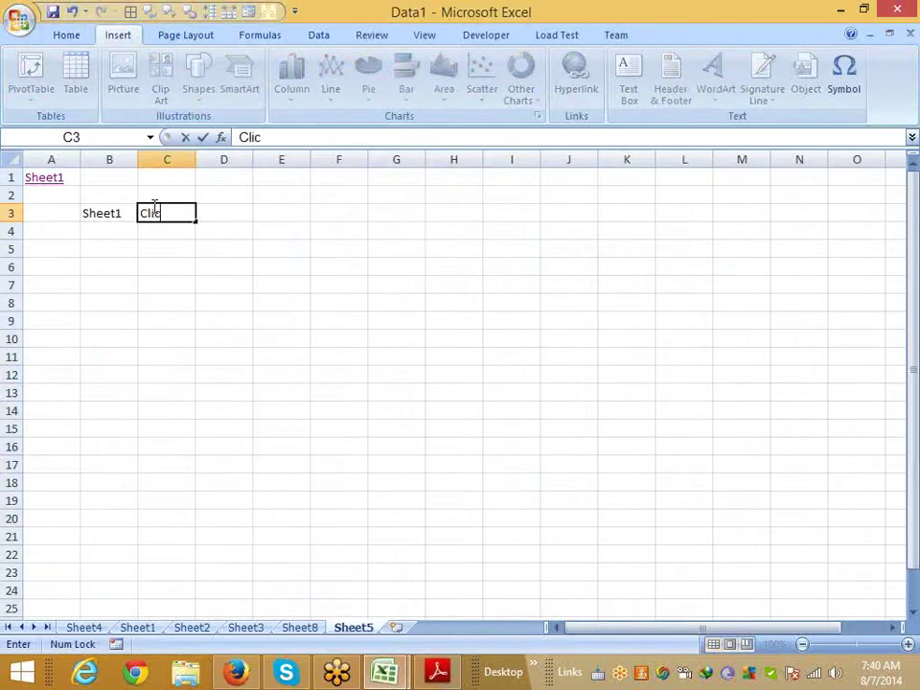
pyautogui.write('k Har')
pyautogui.write('e')
pyautogui.press('Return')
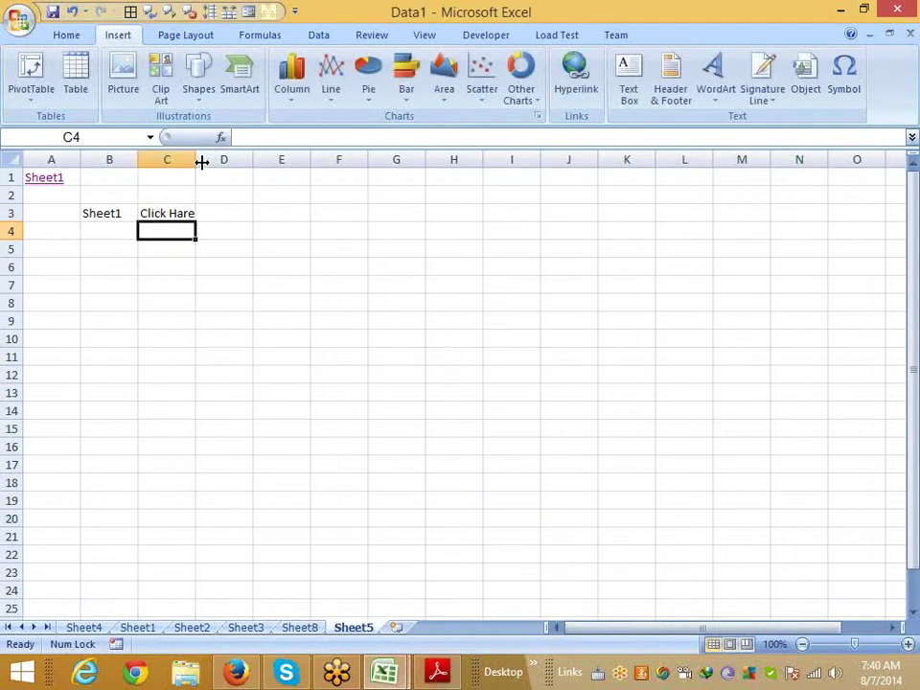
# Step: Autofit column C to the Click Hare text, recheck B3 and reselect C3
pyautogui.doubleClick(196, 159)
pyautogui.click(174, 213)
pyautogui.click(109, 212)
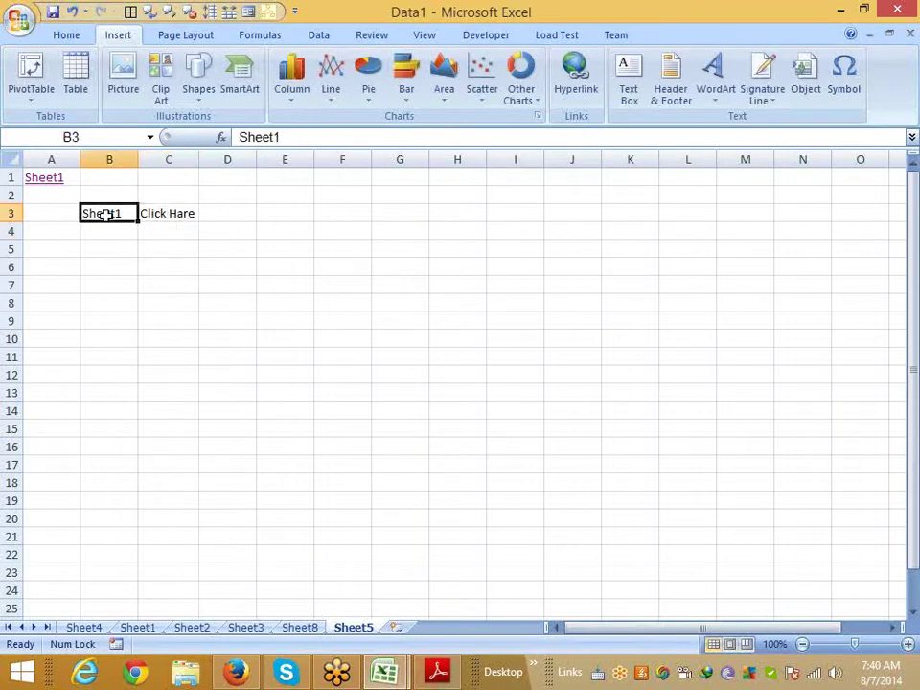
pyautogui.doubleClick(123, 212)
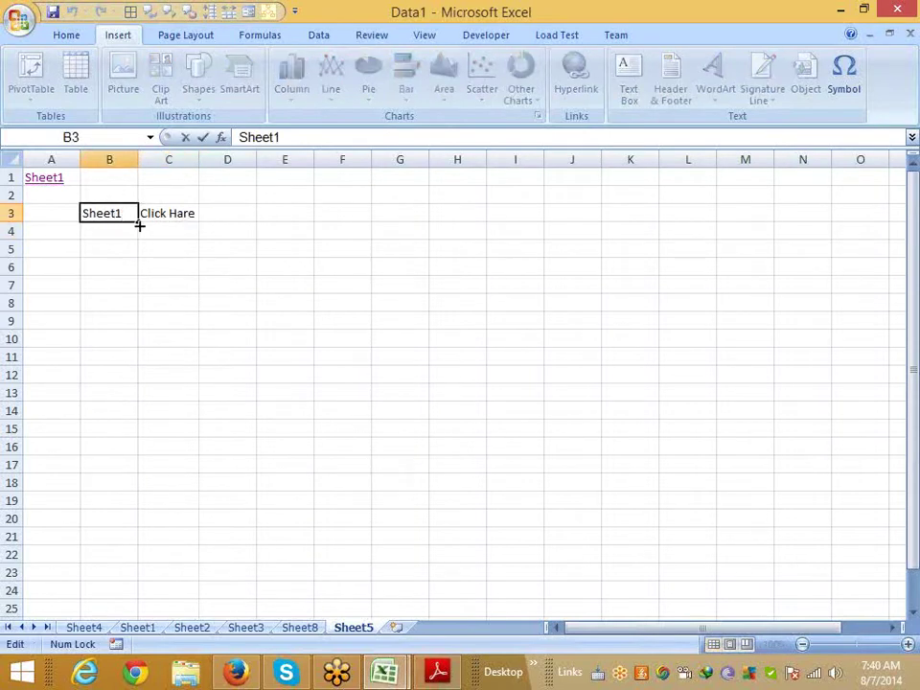
pyautogui.press('Escape')
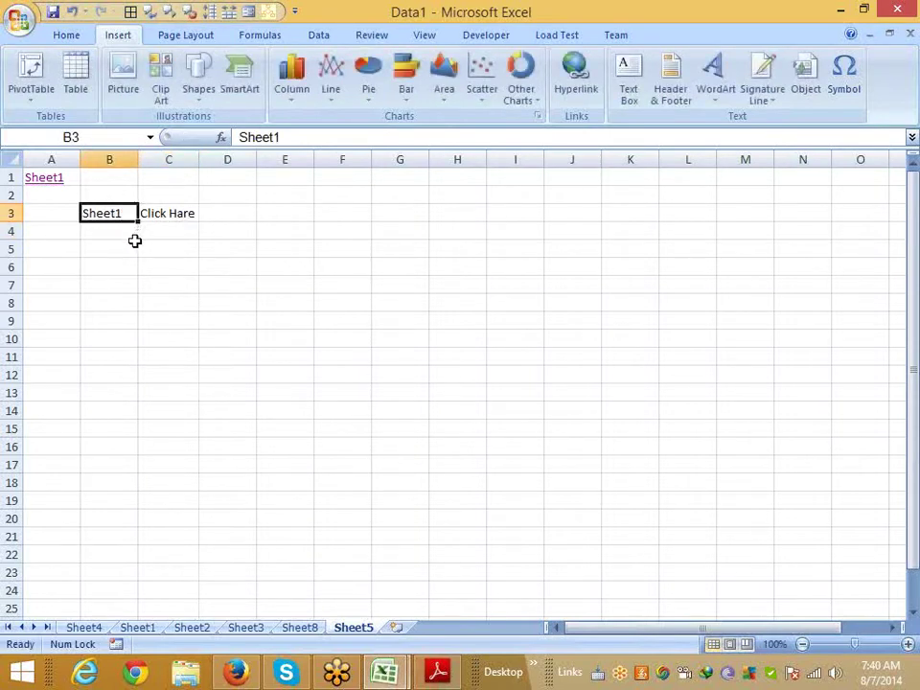
pyautogui.click(122, 249)
pyautogui.click(194, 213)
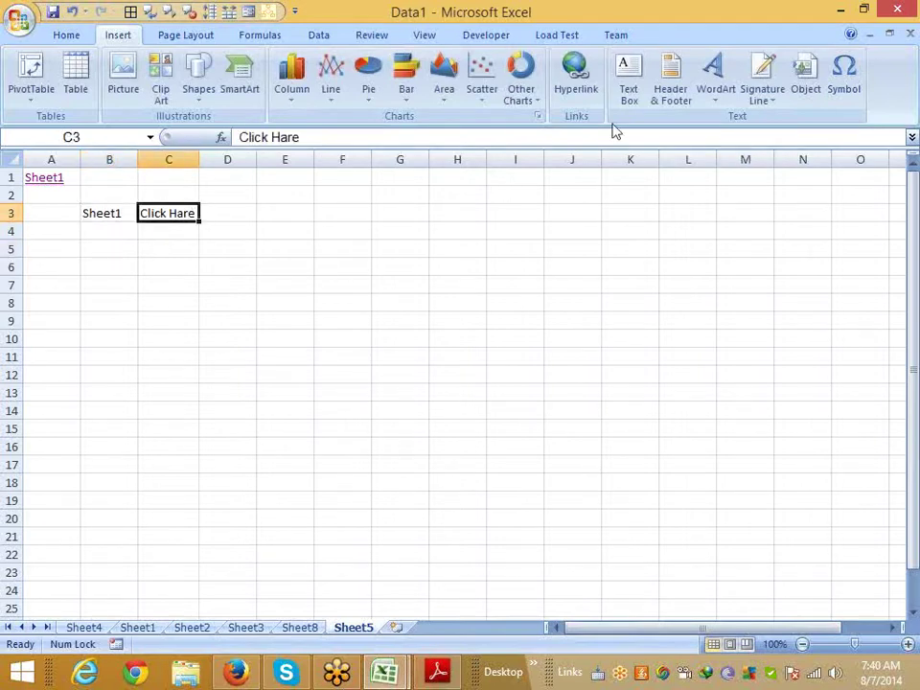
# Step: Copy the #Sheet1!A1 address from the Insert Hyperlink bookmark for Sheet1, then cancel
pyautogui.click(587, 96)
pyautogui.click(556, 186)
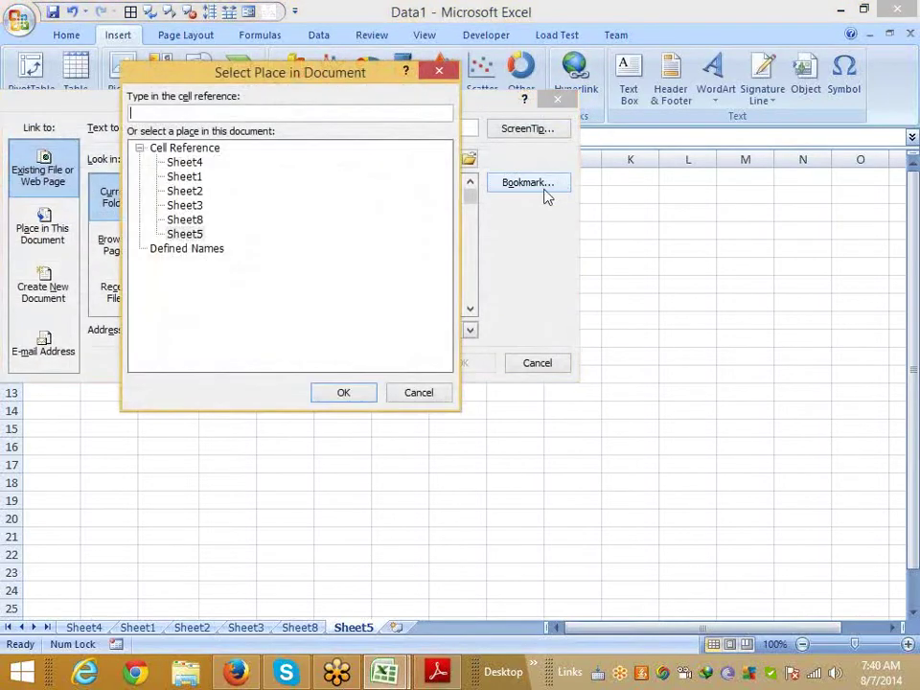
pyautogui.click(185, 221)
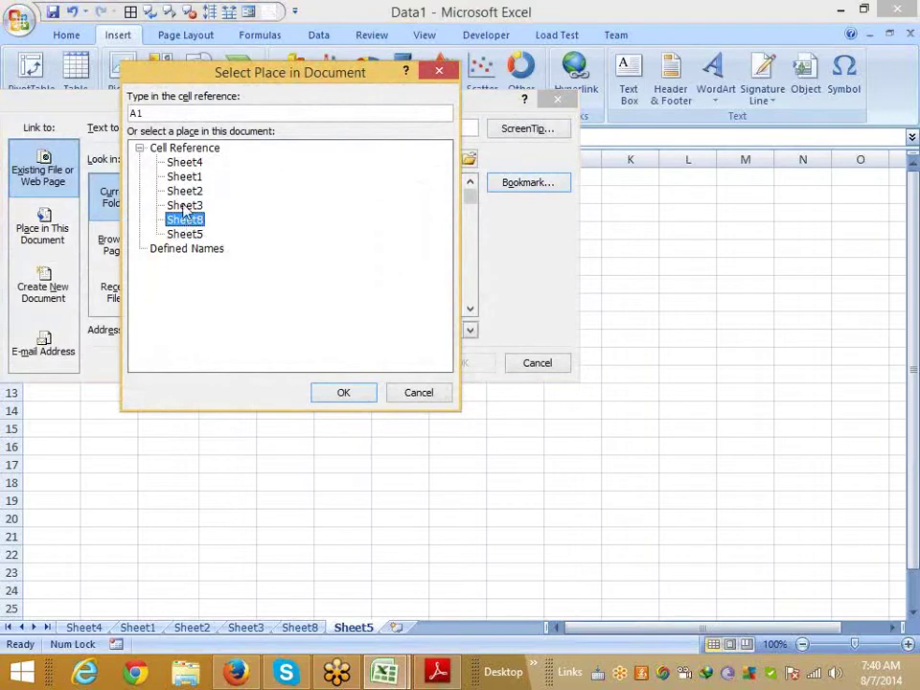
pyautogui.click(185, 176)
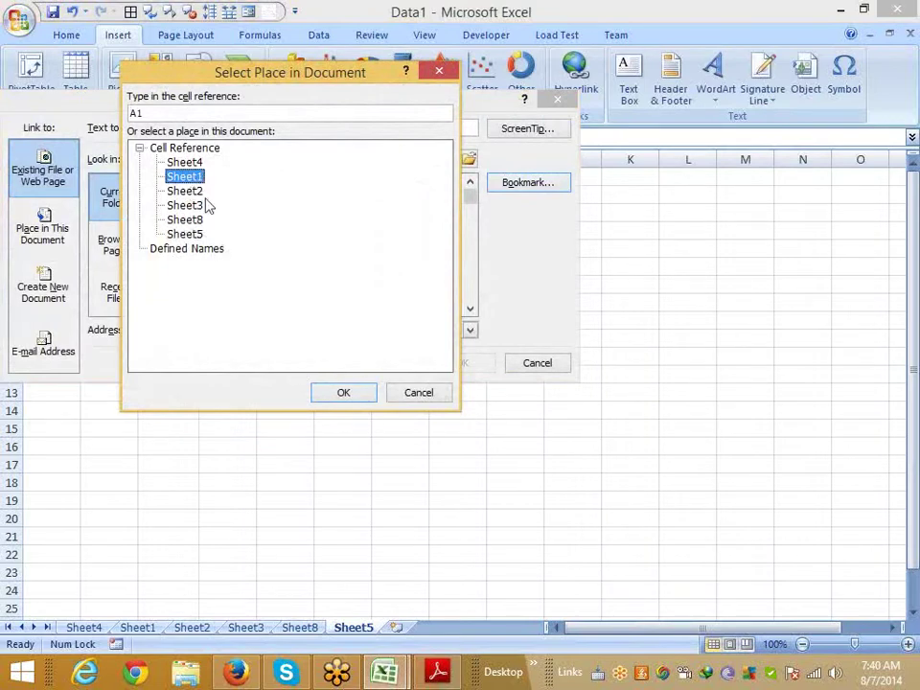
pyautogui.click(343, 392)
pyautogui.moveTo(248, 330); pyautogui.dragTo(99, 332)
pyautogui.hotkey('ctrl', 'c')
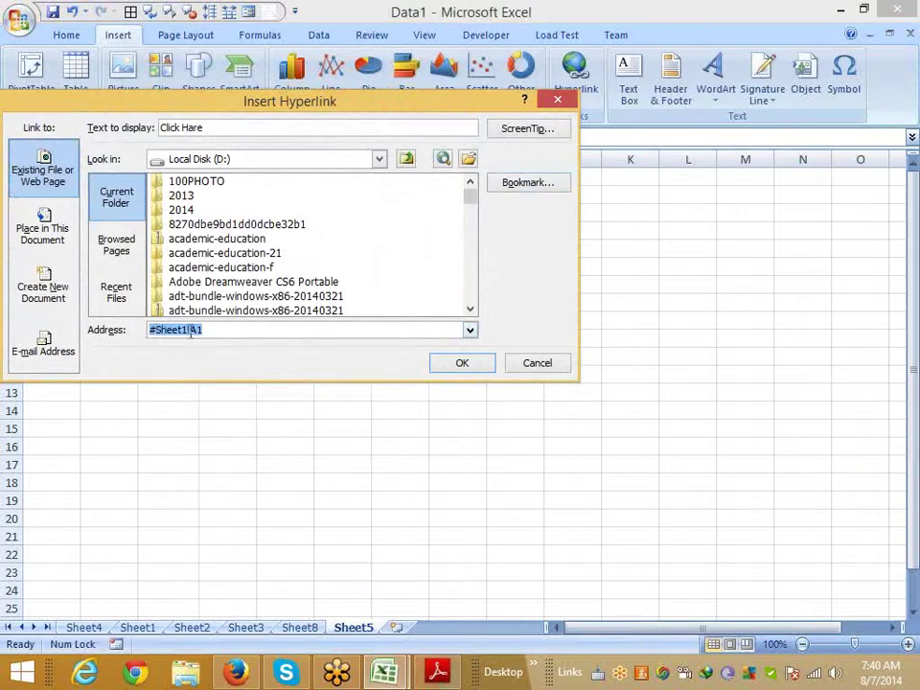
pyautogui.click(538, 364)
# Step: Paste #Sheet1!A1 into B4 and begin turning it into a formula with ="
pyautogui.click(111, 230)
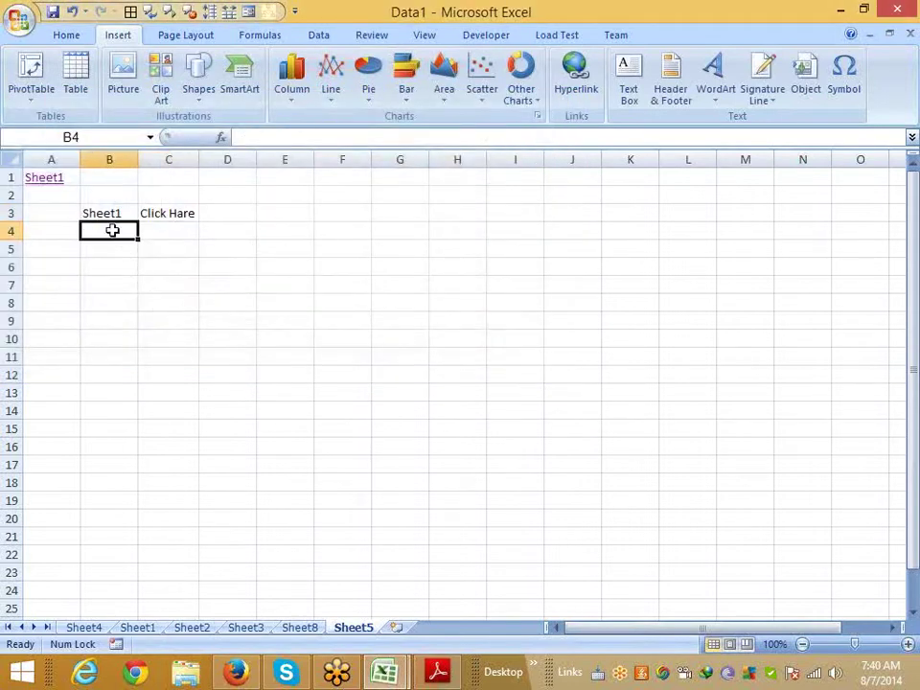
pyautogui.hotkey('ctrl', 'v')
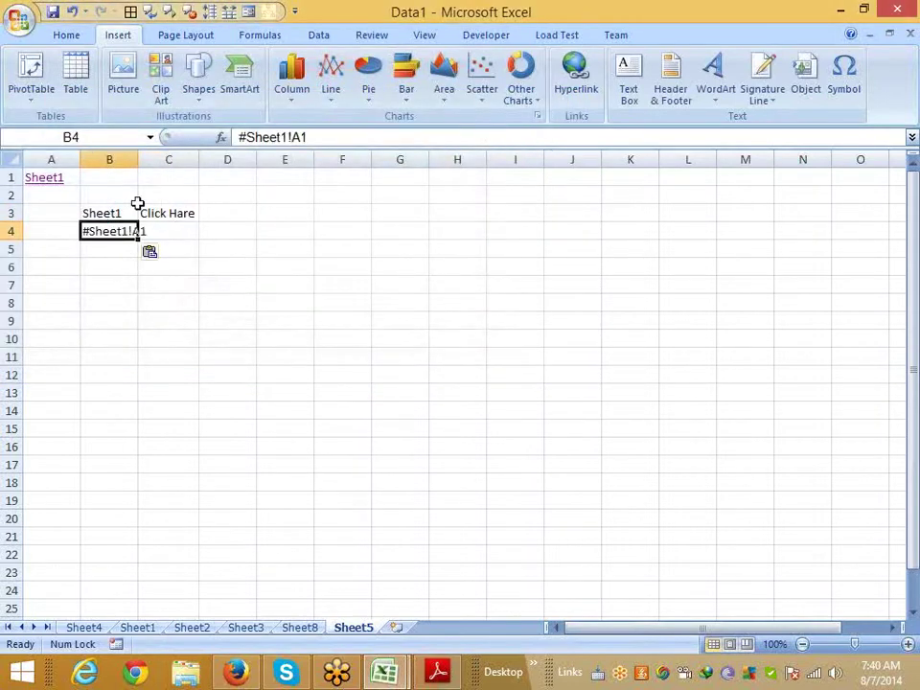
pyautogui.click(240, 140)
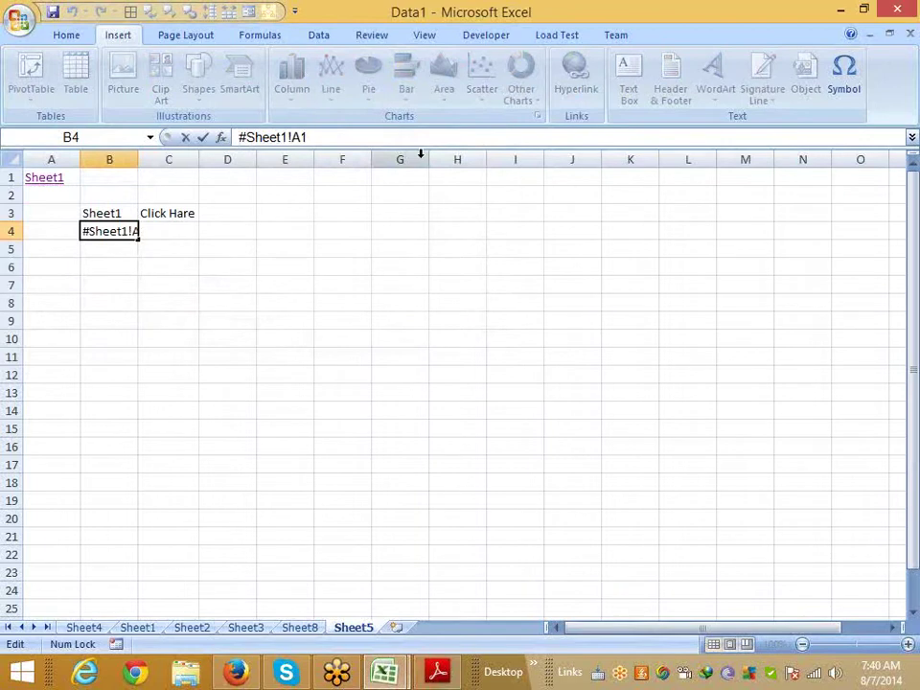
pyautogui.write('="')
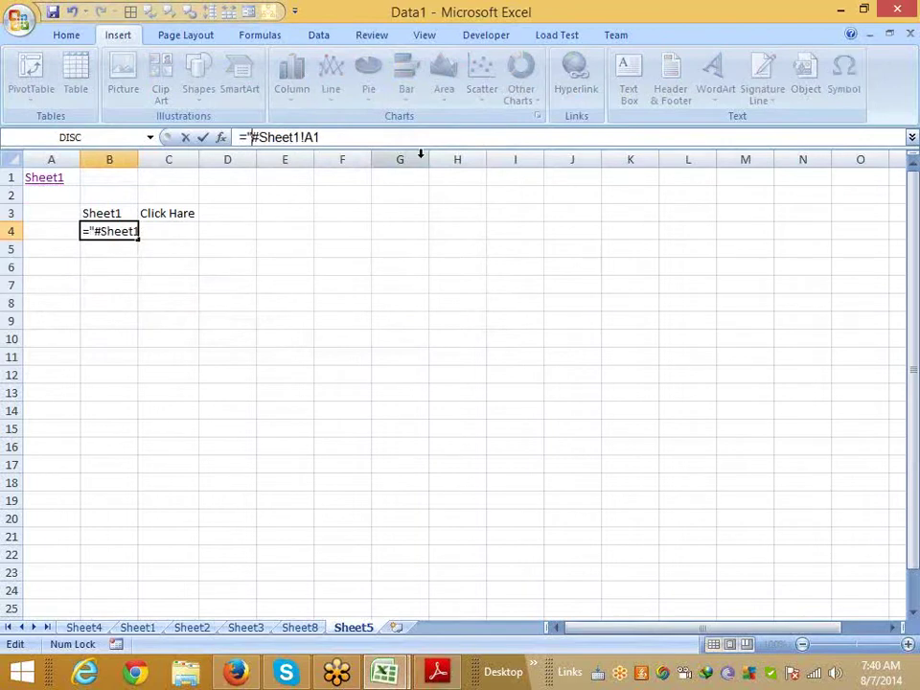
# Step: Rewrite B4's formula as ="#"&B3&"!A1" so it uses the sheet name in B3
pyautogui.press('End')
pyautogui.write('"')
pyautogui.press('Left')
pyautogui.press('Left')
pyautogui.press('Left')
pyautogui.write('"')
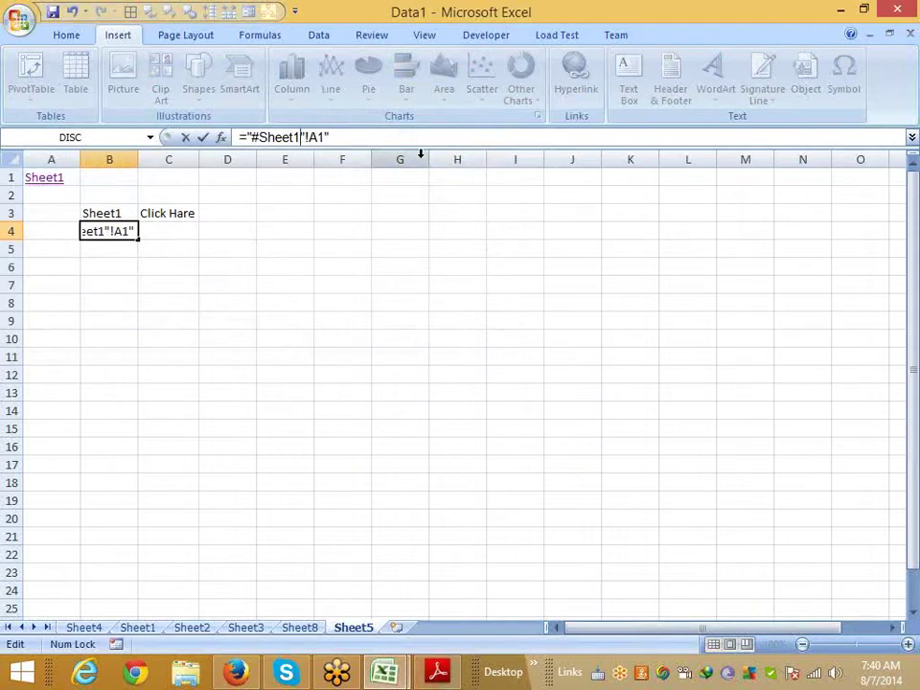
pyautogui.write('&')
pyautogui.press('Left')
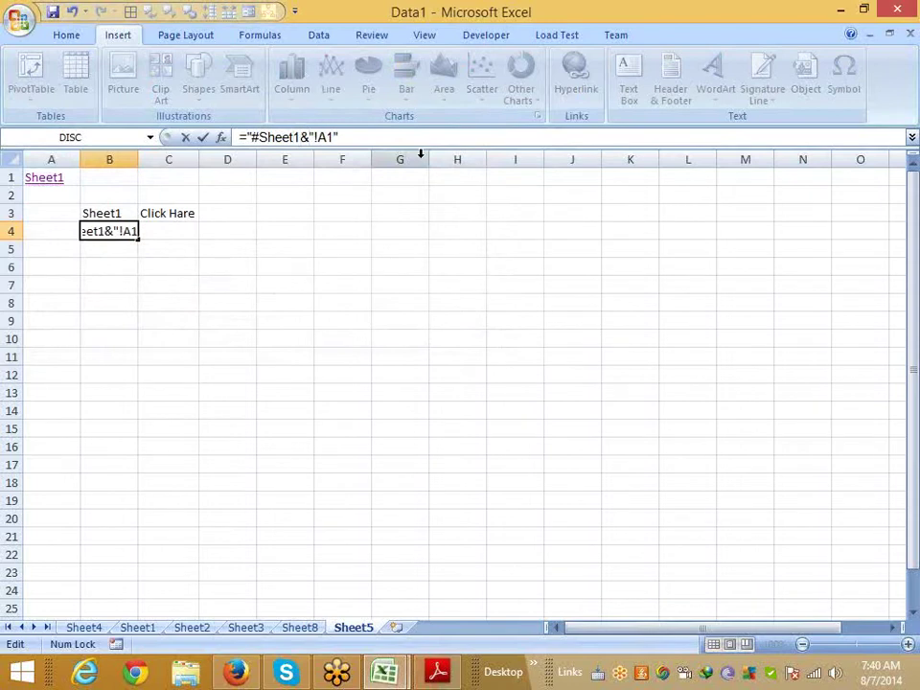
pyautogui.press('Left')
pyautogui.press('Left')
pyautogui.press('Left')
pyautogui.write('"&')
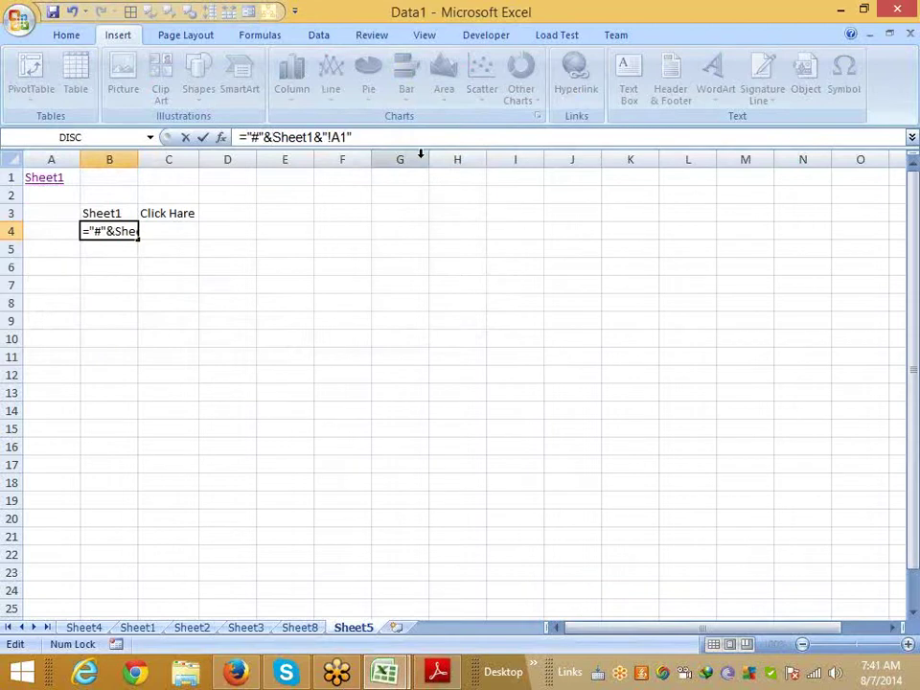
pyautogui.hotkey('shift', 'Right')
pyautogui.hotkey('shift', 'Right')
pyautogui.hotkey('shift', 'Right')
pyautogui.hotkey('shift', 'Right')
pyautogui.hotkey('shift', 'Right')
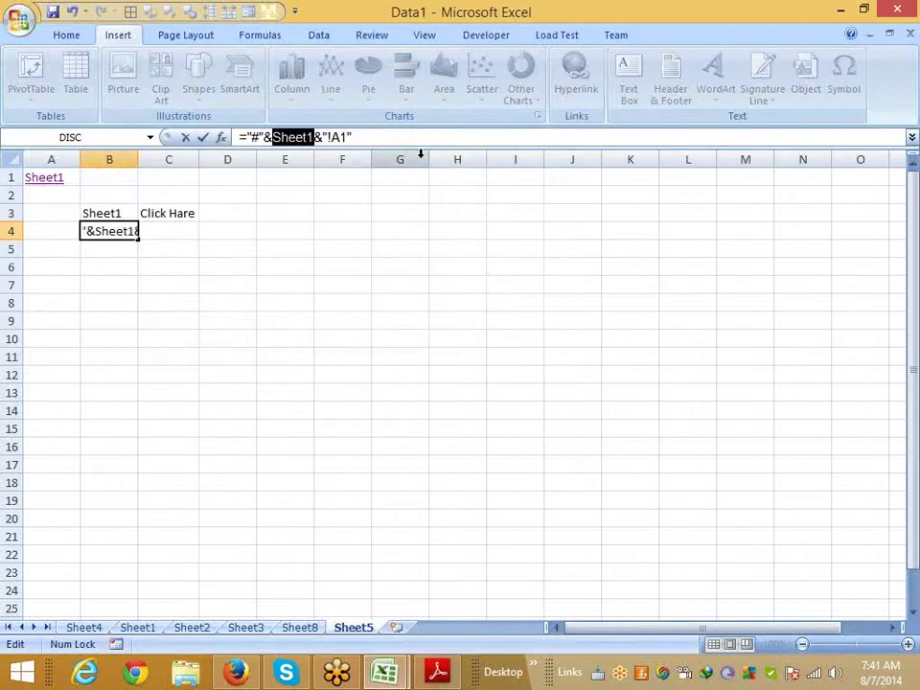
pyautogui.press('Delete')
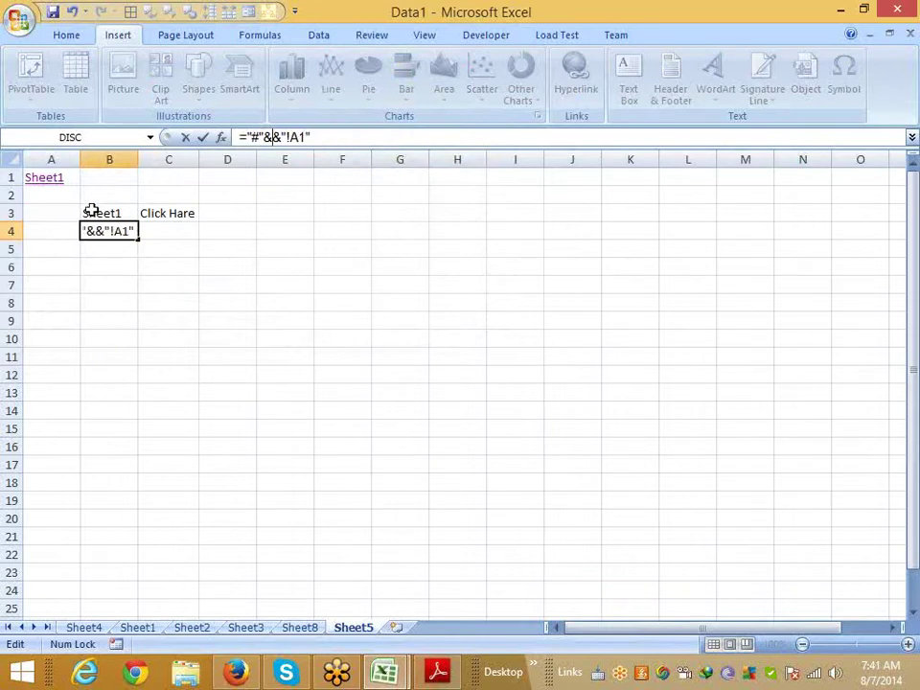
pyautogui.click(91, 210)
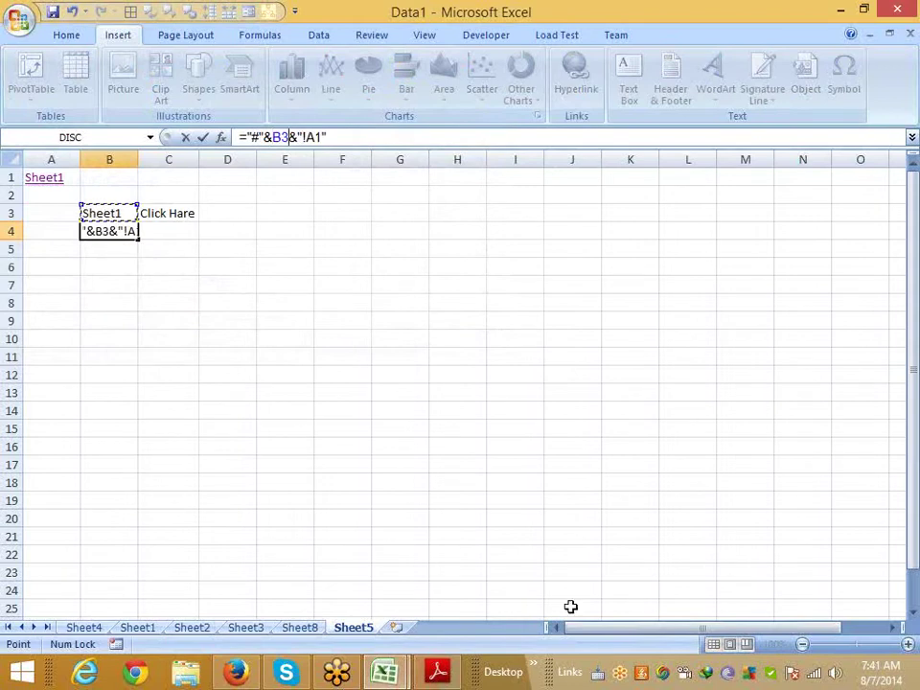
pyautogui.hotkey('ctrl', 'Return')
# Step: Change B3 to Sheet2, then Sheet3, to test the B4 address
pyautogui.press('Up')
pyautogui.press('F2')
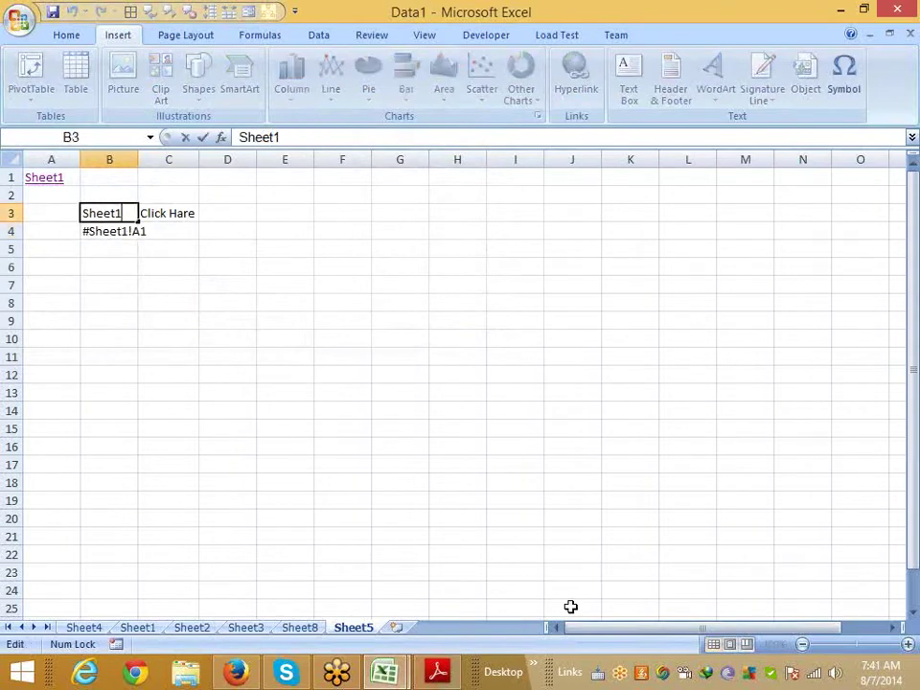
pyautogui.press('BackSpace')
pyautogui.write('2')
pyautogui.press('Return')
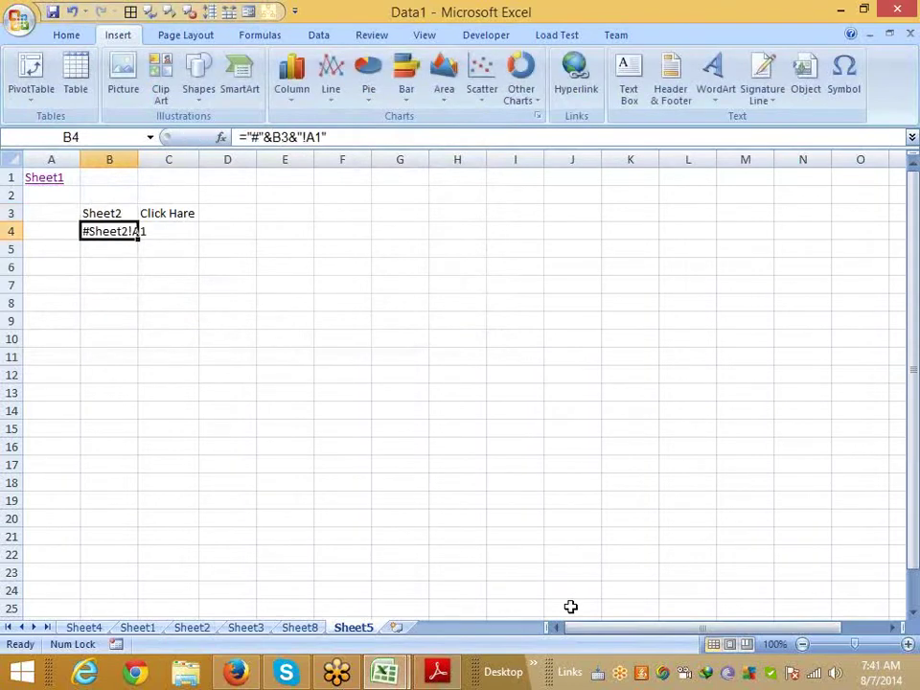
pyautogui.press('Down')
pyautogui.press('Down')
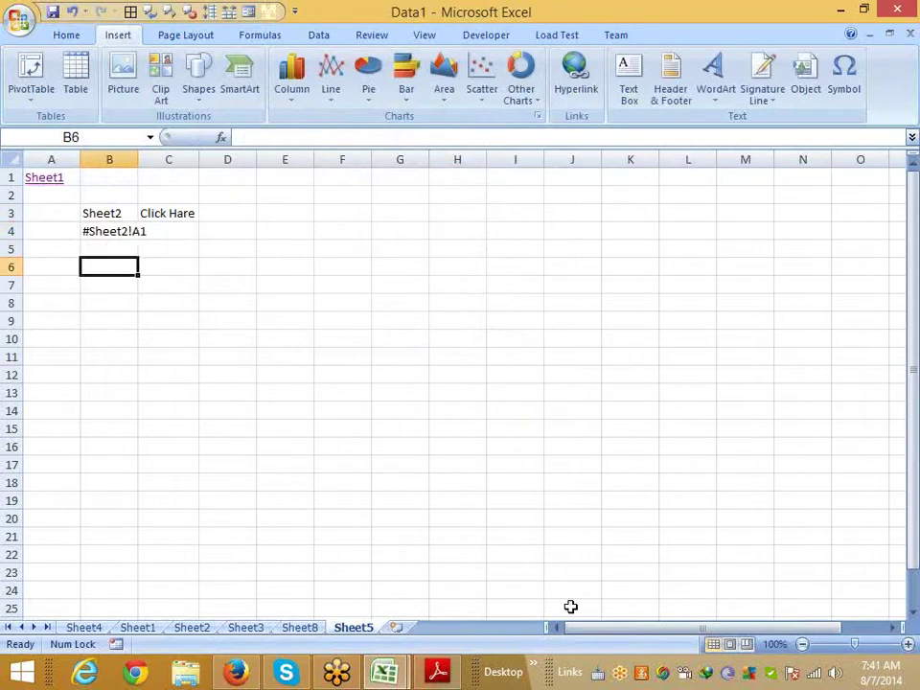
pyautogui.press('Up')
pyautogui.press('Up')
pyautogui.press('Up')
pyautogui.press('F2')
pyautogui.press('BackSpace')
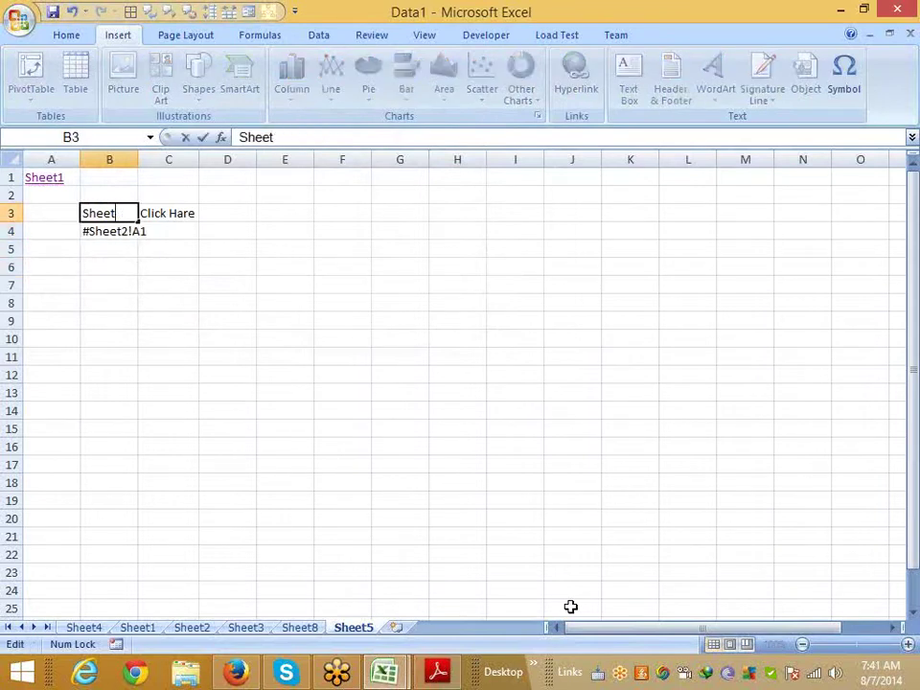
pyautogui.write('3')
pyautogui.press('Return')
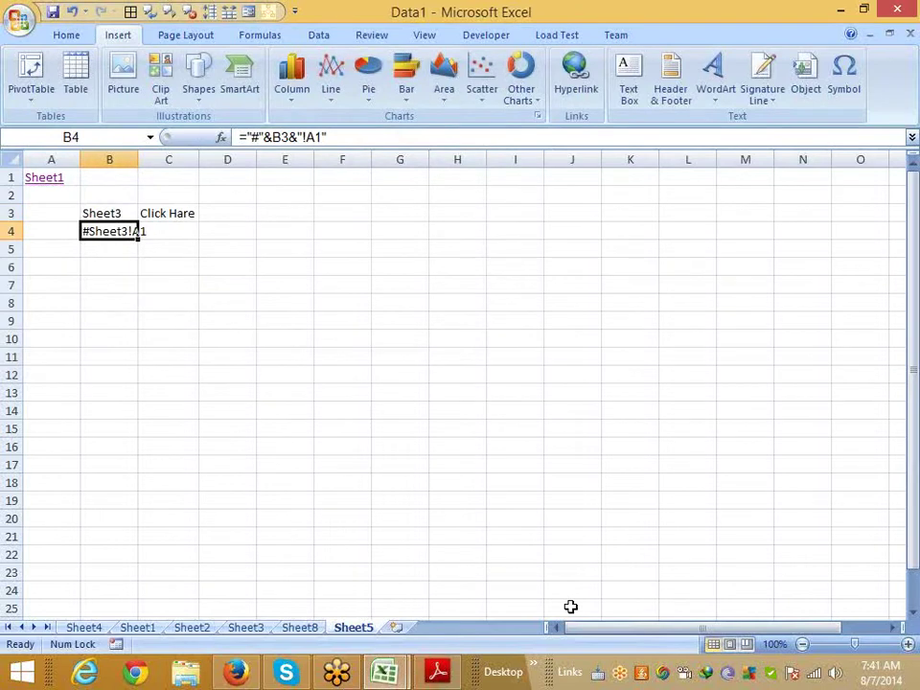
# Step: Check B4's formula, then clear the Click Hare text from C3
pyautogui.press('F2')
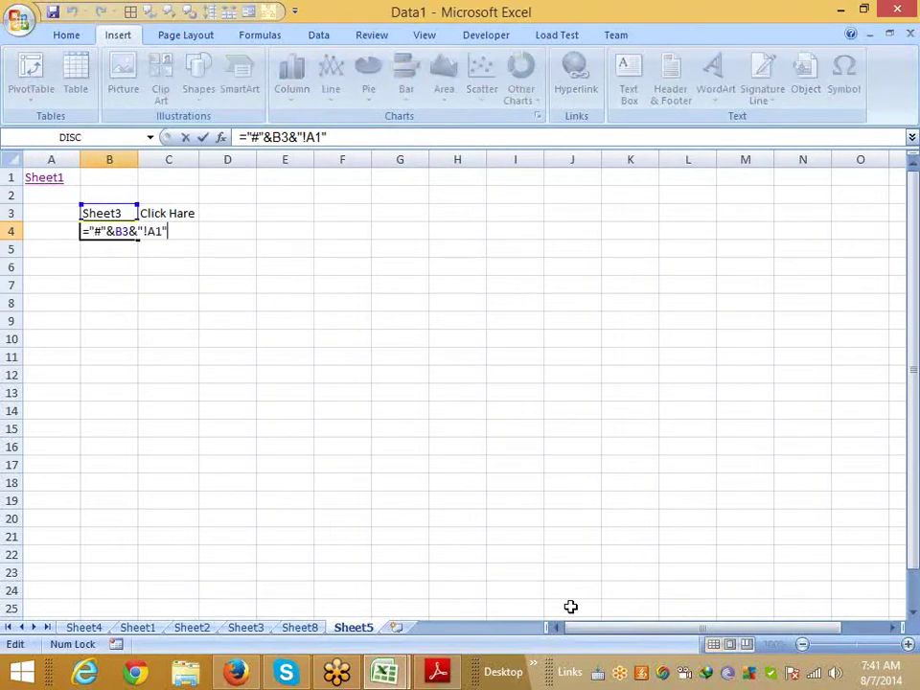
pyautogui.press('Escape')
pyautogui.press('Right')
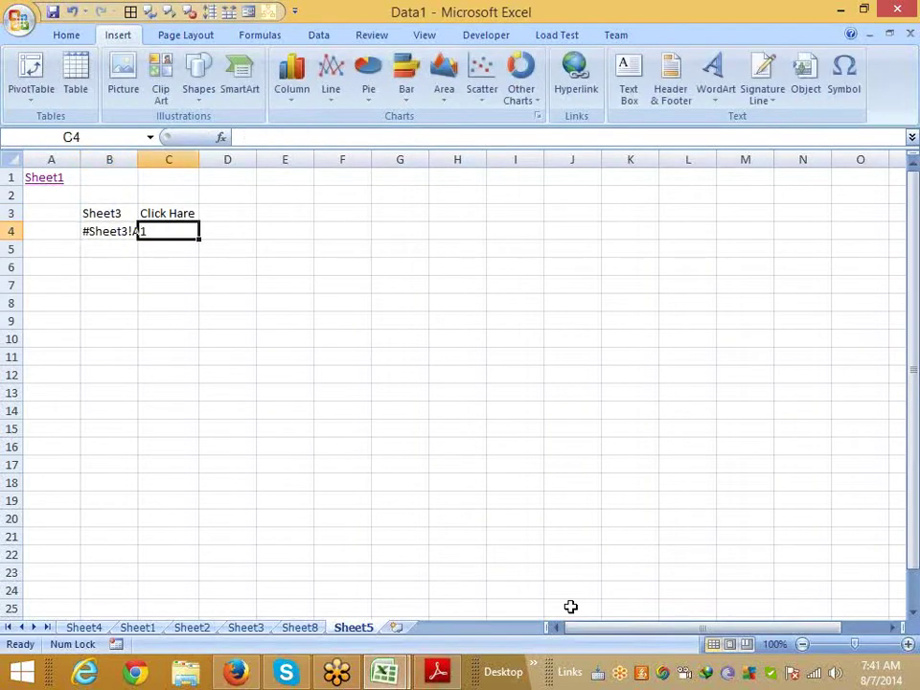
pyautogui.press('Up')
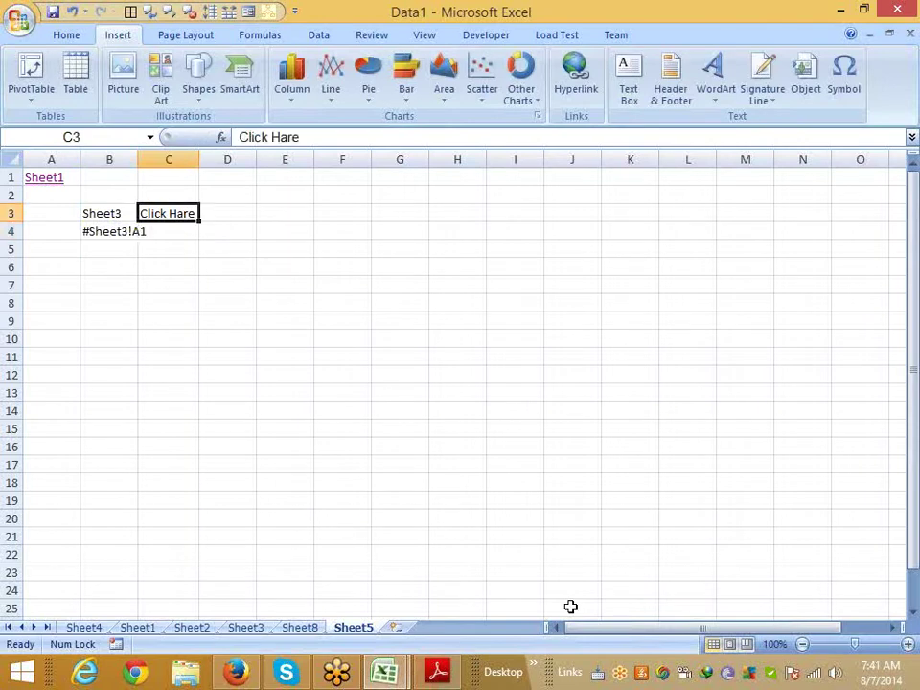
pyautogui.press('Delete')
# Step: Enter =HYPERLINK(B4,"Click") in C3 and test the link, returning to Sheet5
pyautogui.write('=hy')
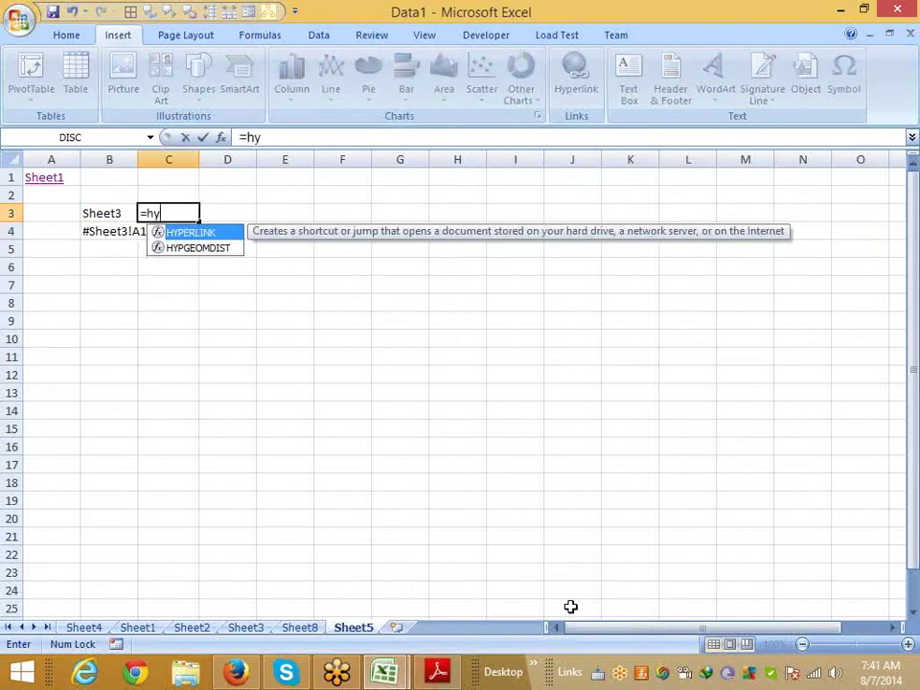
pyautogui.press('Tab')
pyautogui.press('Down')
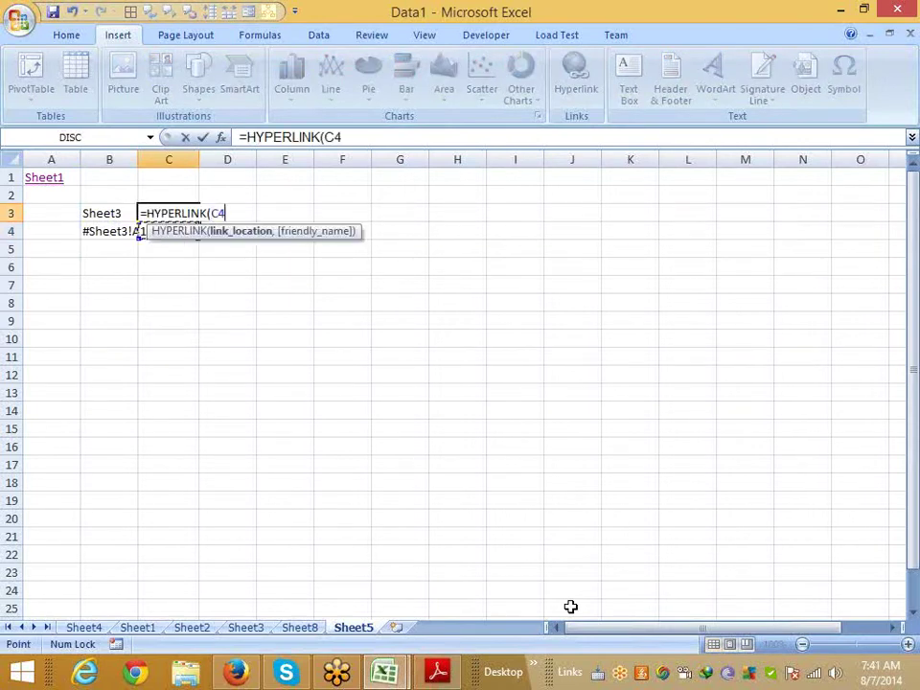
pyautogui.press('Left')
pyautogui.write(',')
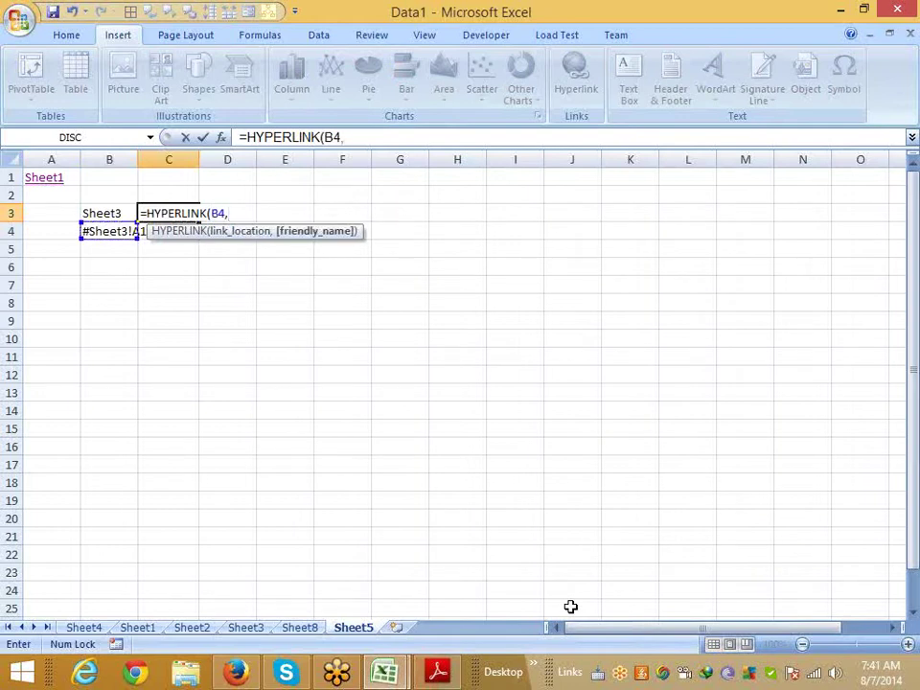
pyautogui.write('"Clic')
pyautogui.write('k')
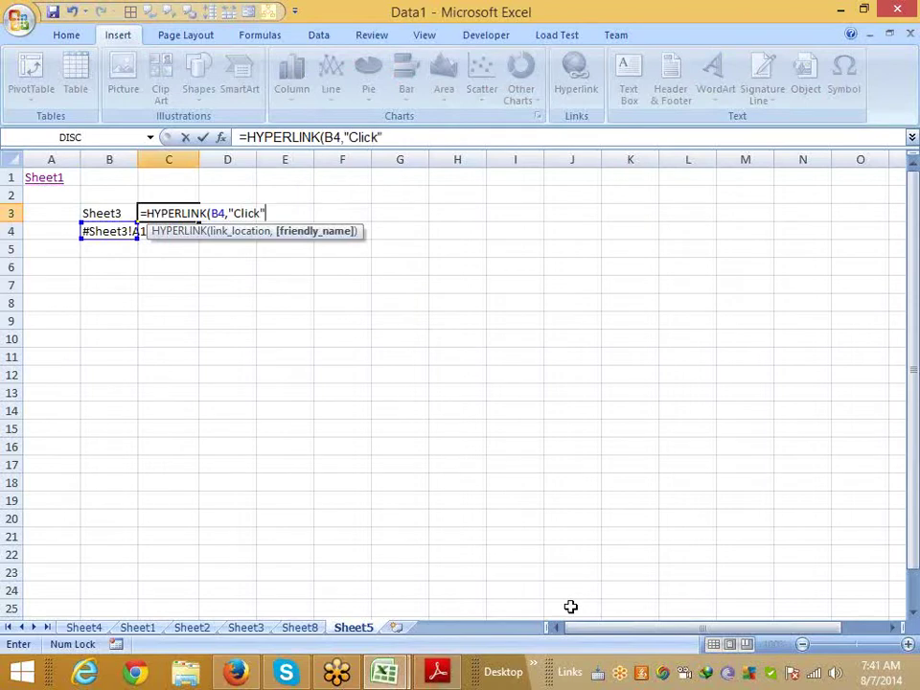
pyautogui.press('Return')
pyautogui.click(349, 342)
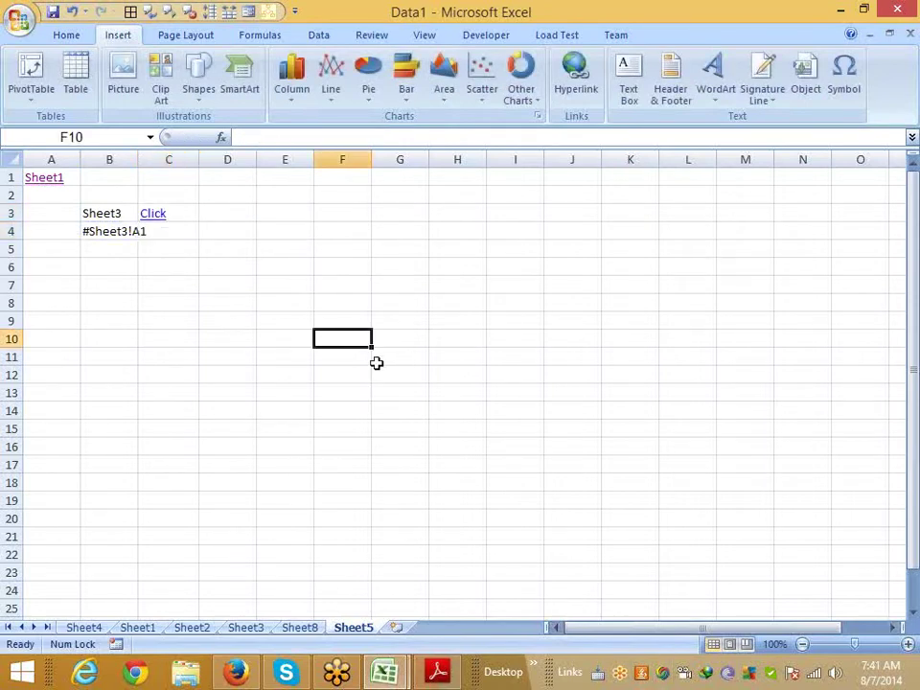
pyautogui.click(154, 217)
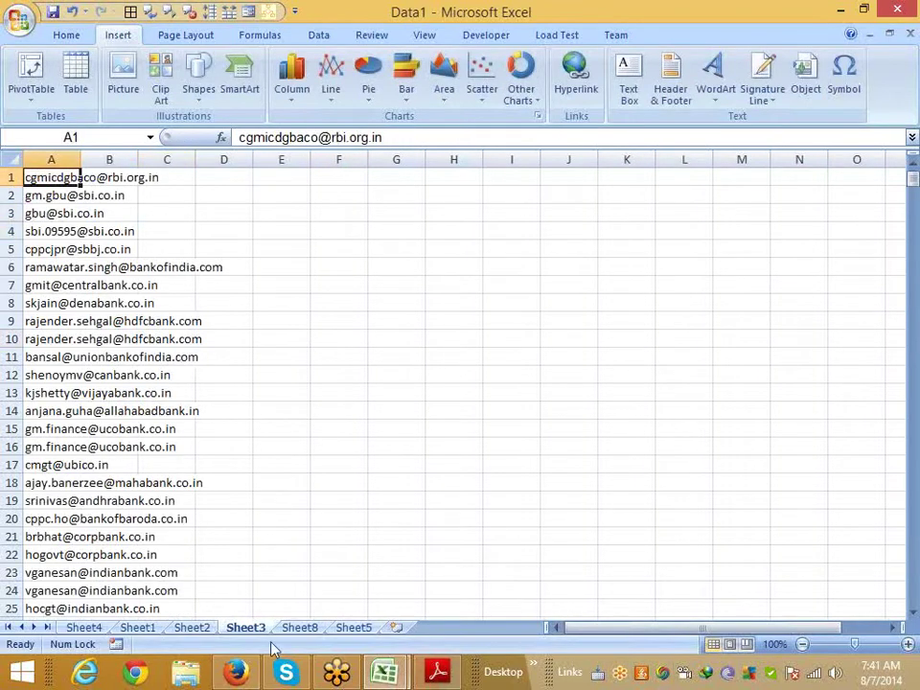
pyautogui.click(354, 629)
# Step: Change B3 to Sheet4 and confirm the Click link jumps to Sheet4
pyautogui.doubleClick(122, 213)
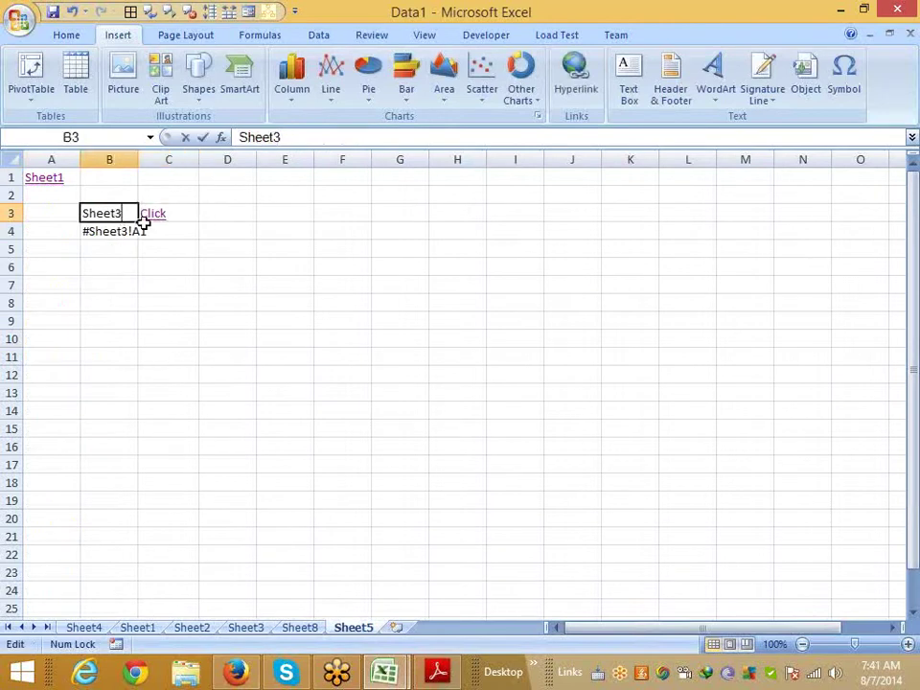
pyautogui.press('BackSpace')
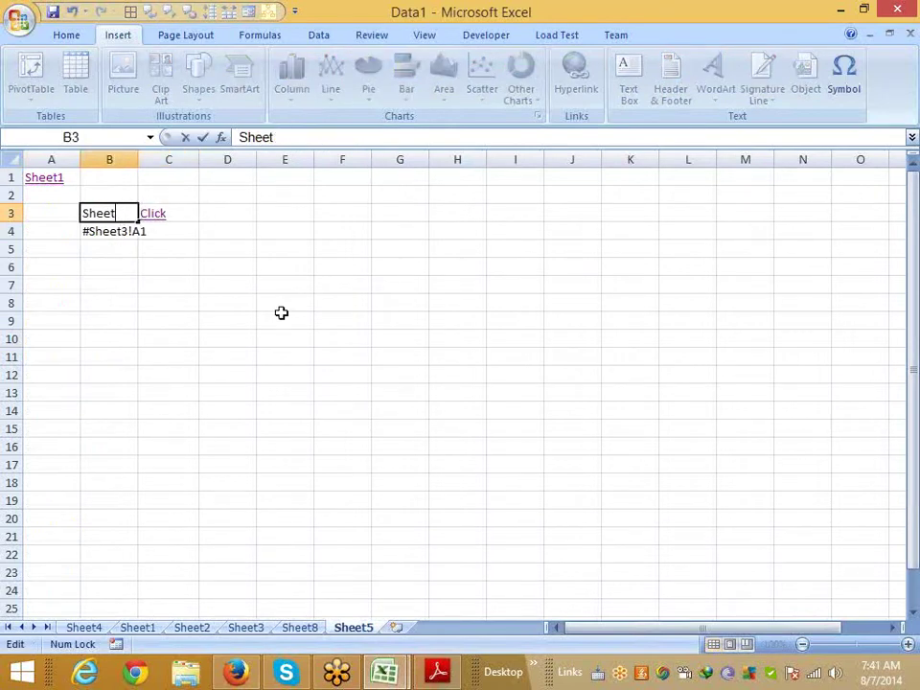
pyautogui.write('8')
pyautogui.press('BackSpace')
pyautogui.write('4')
pyautogui.press('Return')
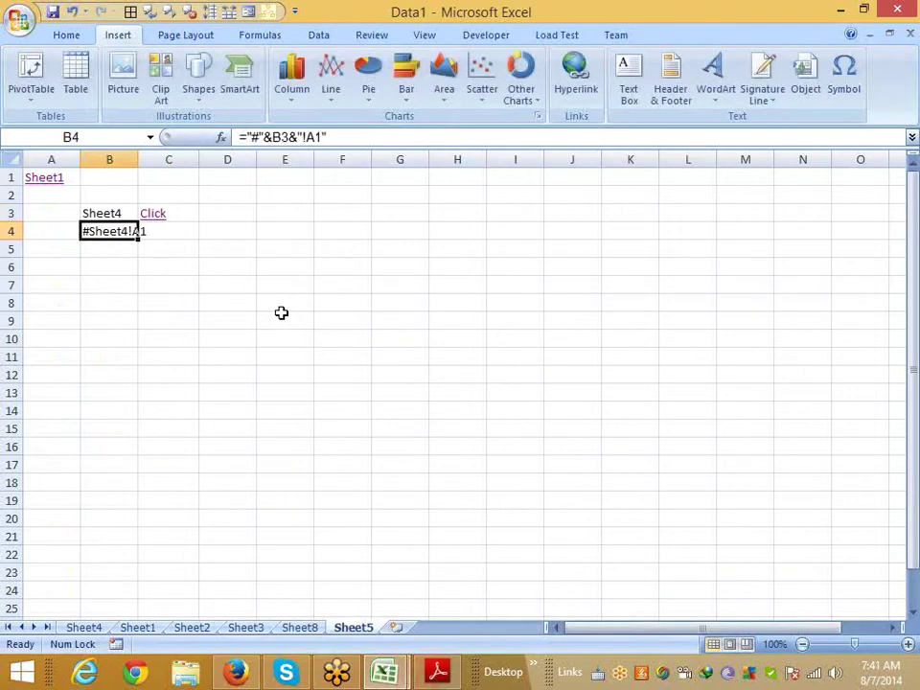
pyautogui.click(150, 213)
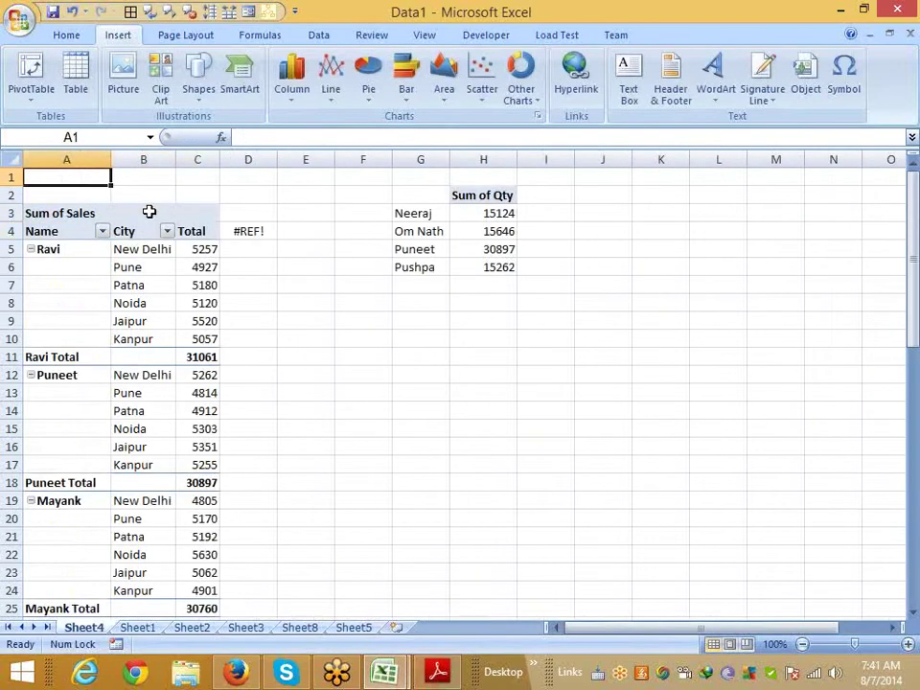
pyautogui.click(368, 629)
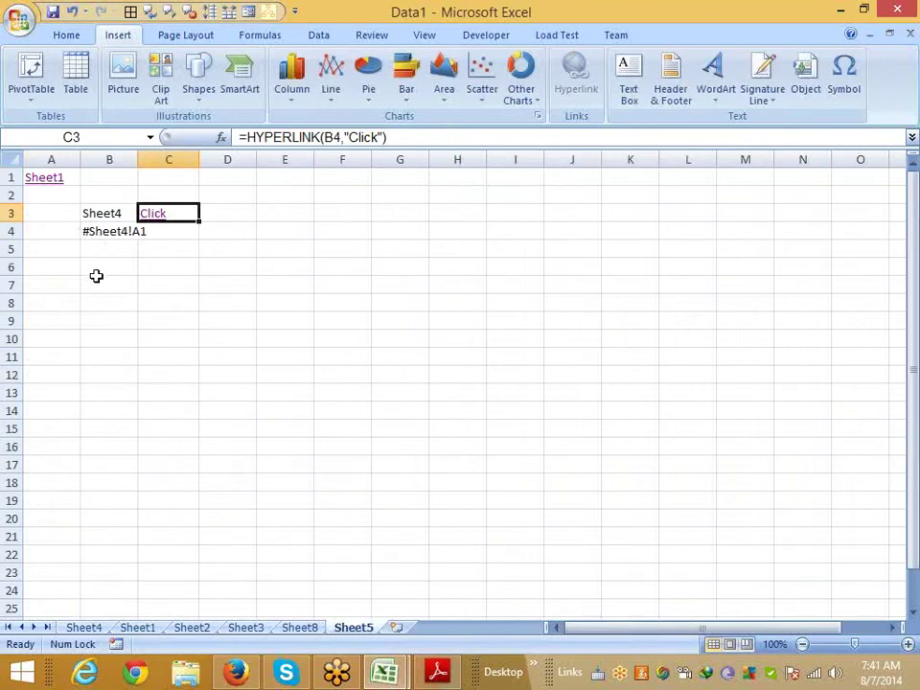
# Step: Switch to Firefox and load olx.in in a new tab
pyautogui.click(228, 677)
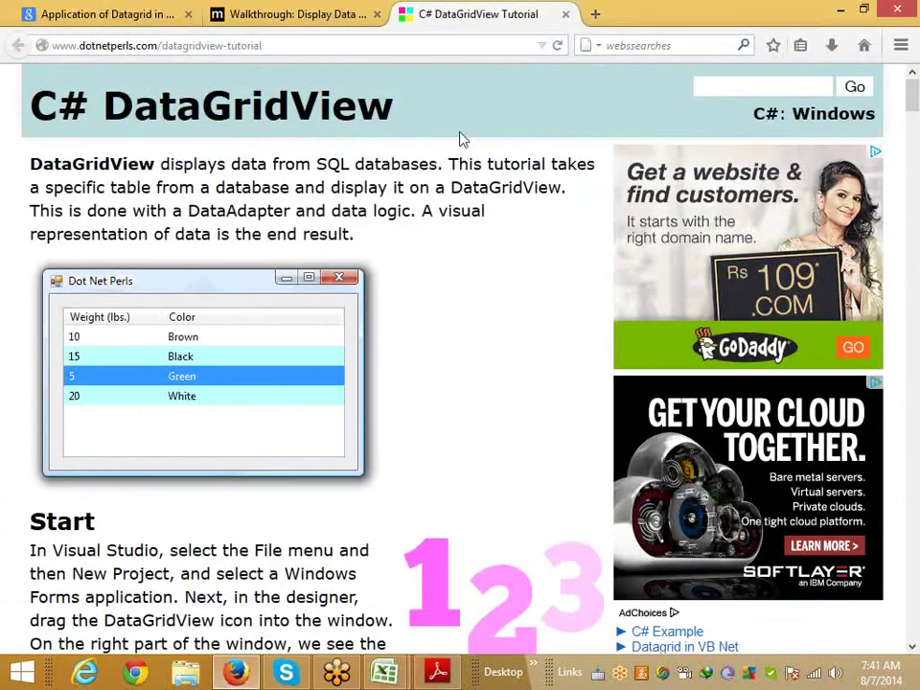
pyautogui.click(595, 13)
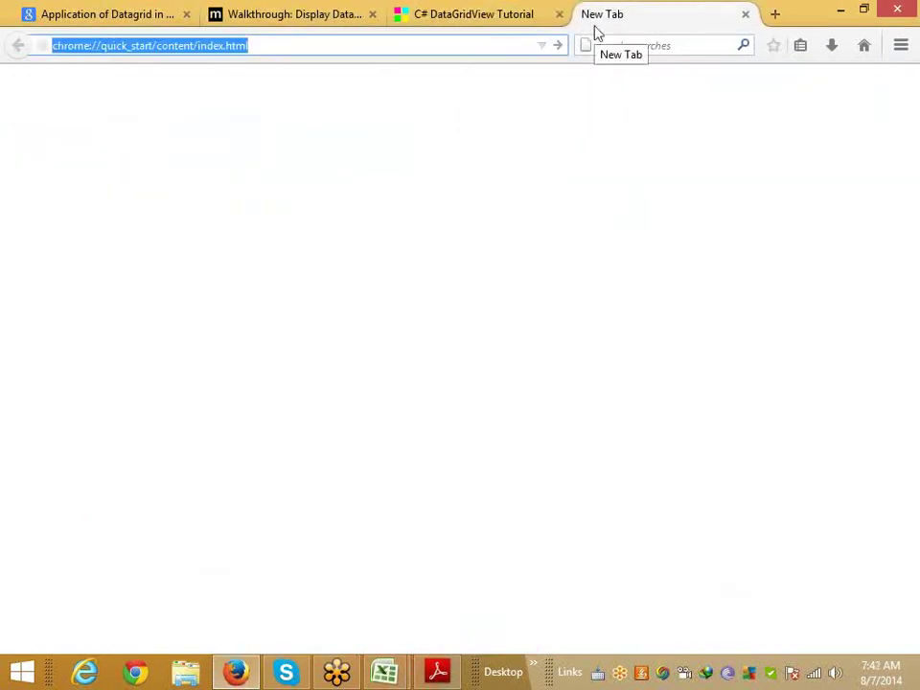
pyautogui.write('o')
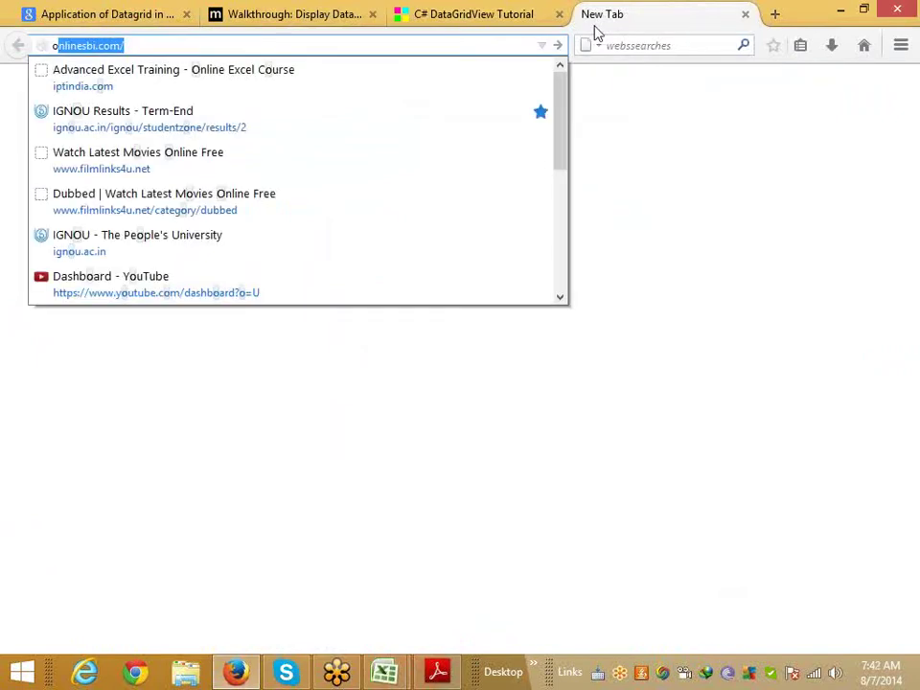
pyautogui.write('x')
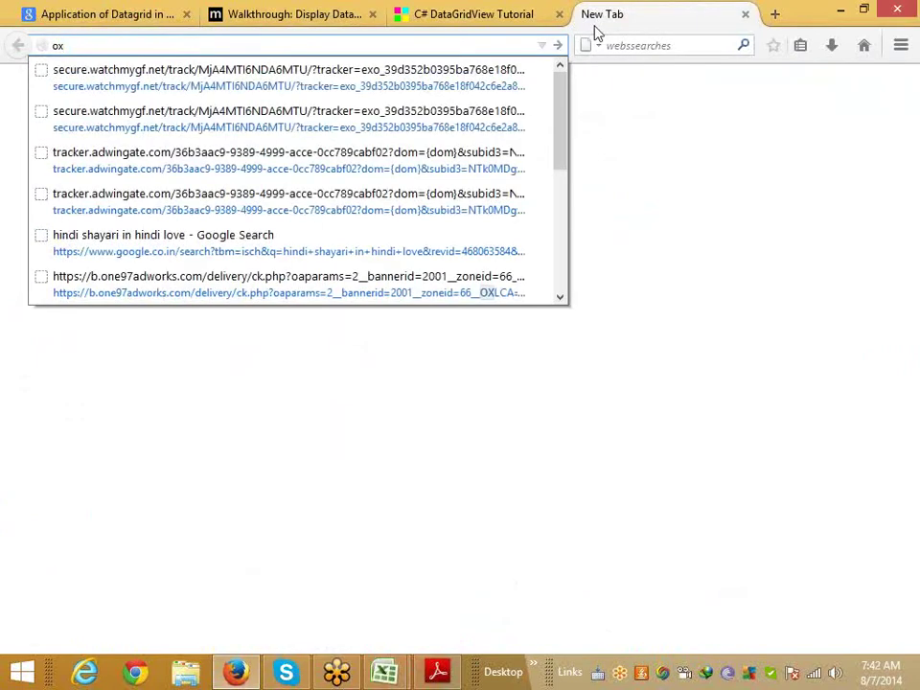
pyautogui.write('l.in')
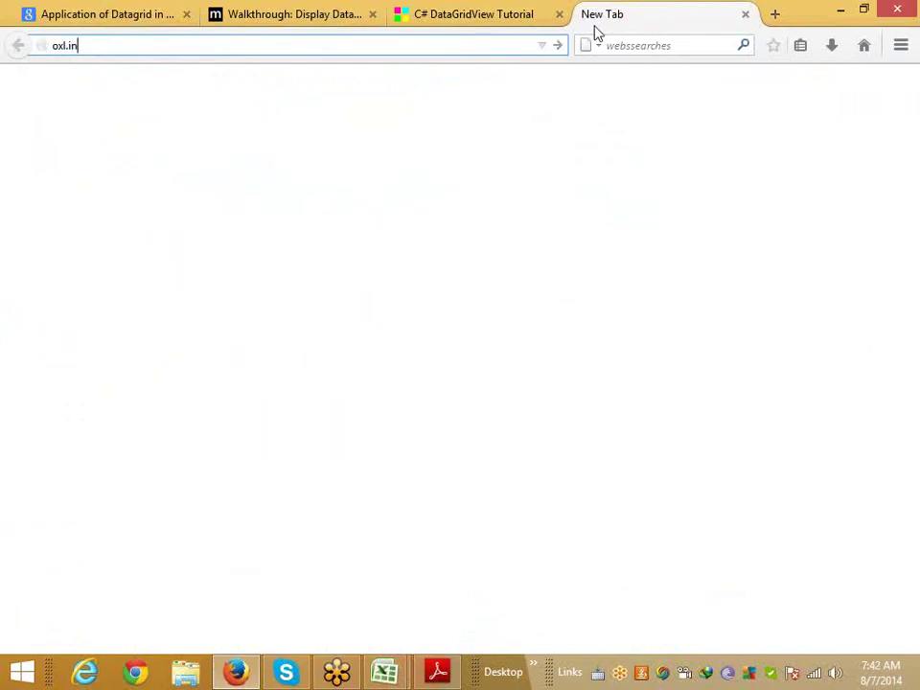
pyautogui.press('Return')
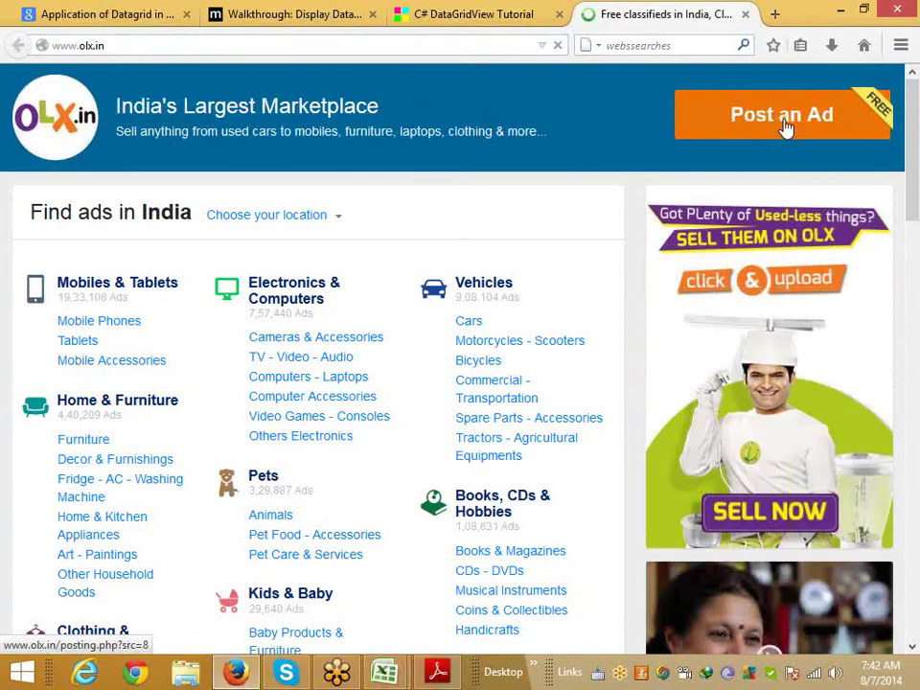
# Step: Start a free ad posting and choose Delhi as the state
pyautogui.click(785, 128)
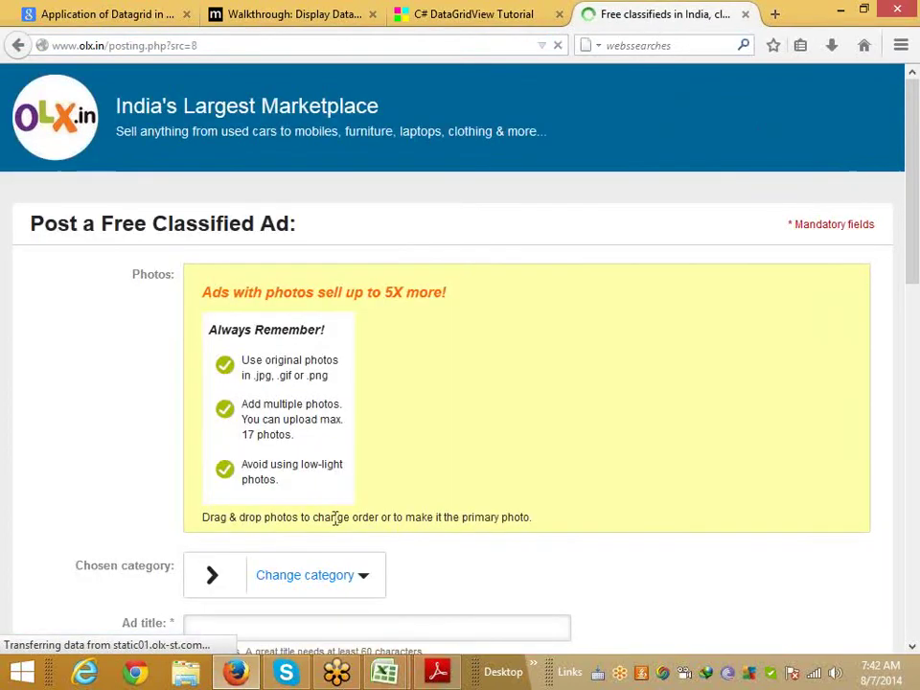
pyautogui.scroll(-4, 326, 517)
pyautogui.scroll(-8, 327, 518)
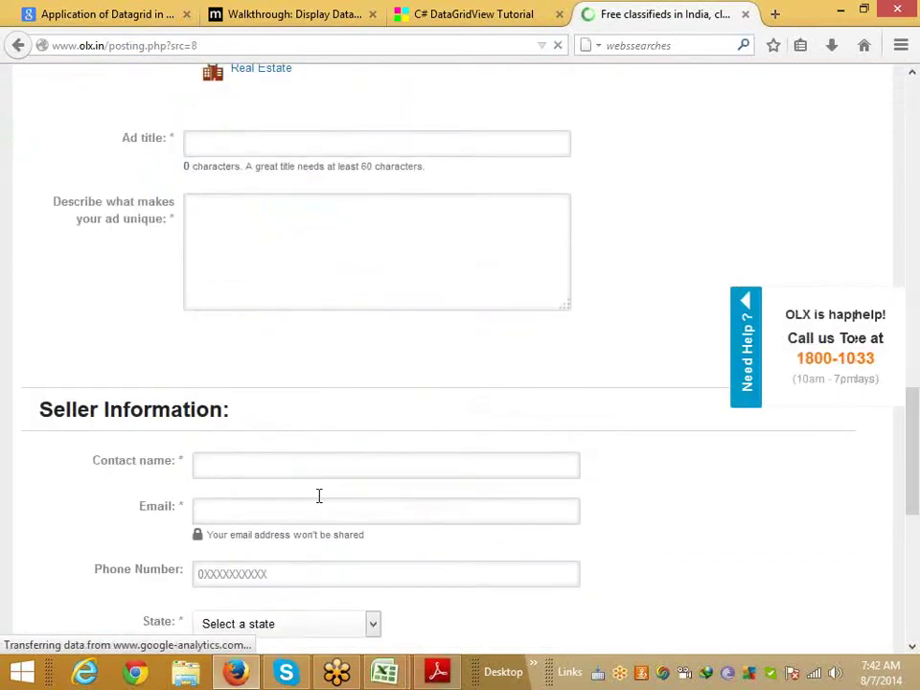
pyautogui.scroll(-5, 319, 495)
pyautogui.click(283, 326)
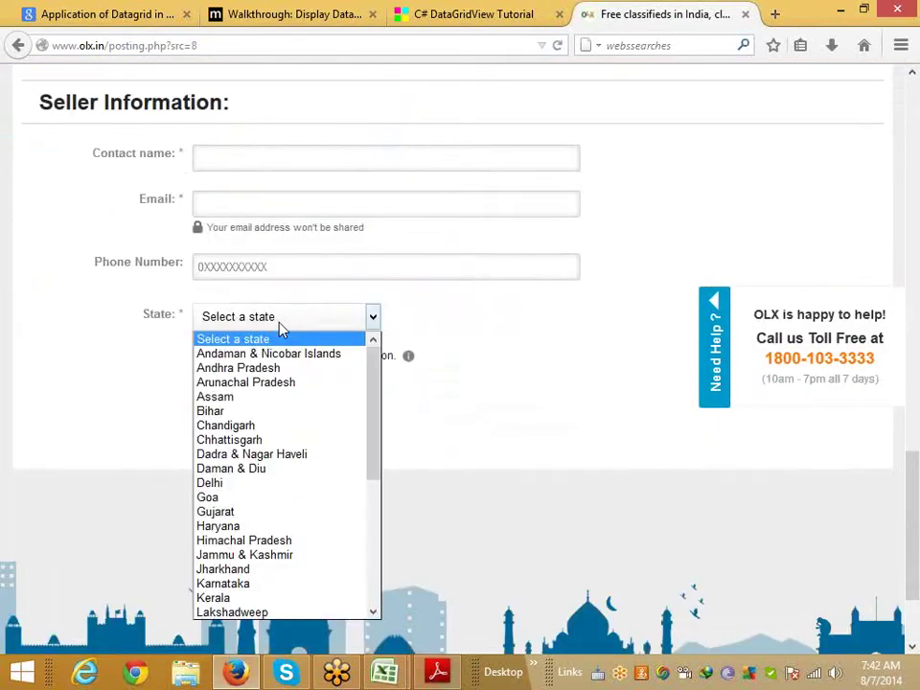
pyautogui.click(247, 487)
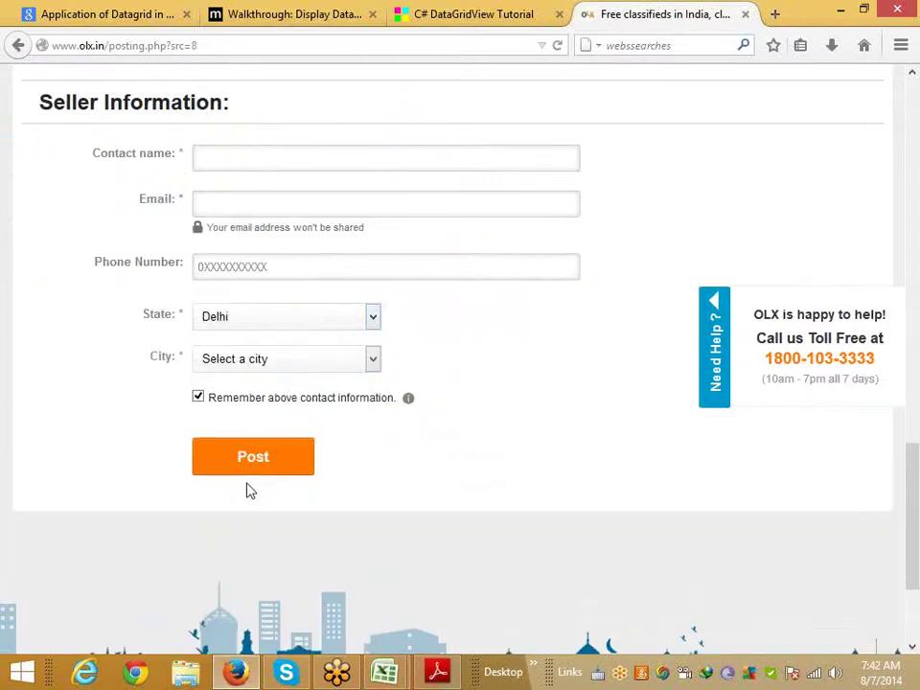
# Step: Load the delhi.olx.in posting page, confirming Leave Page
pyautogui.click(83, 45)
pyautogui.click(80, 45)
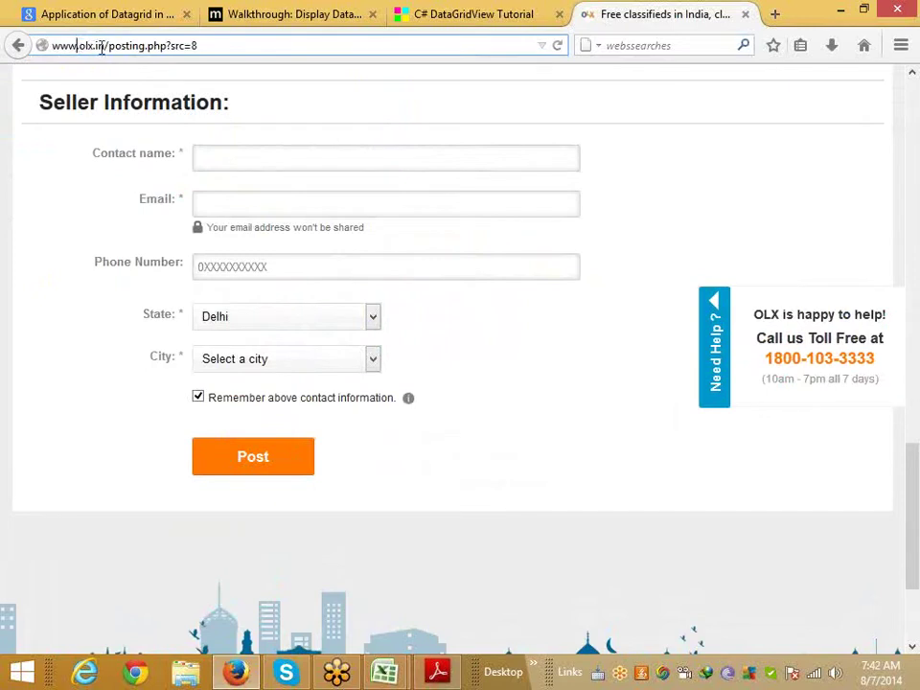
pyautogui.write('de')
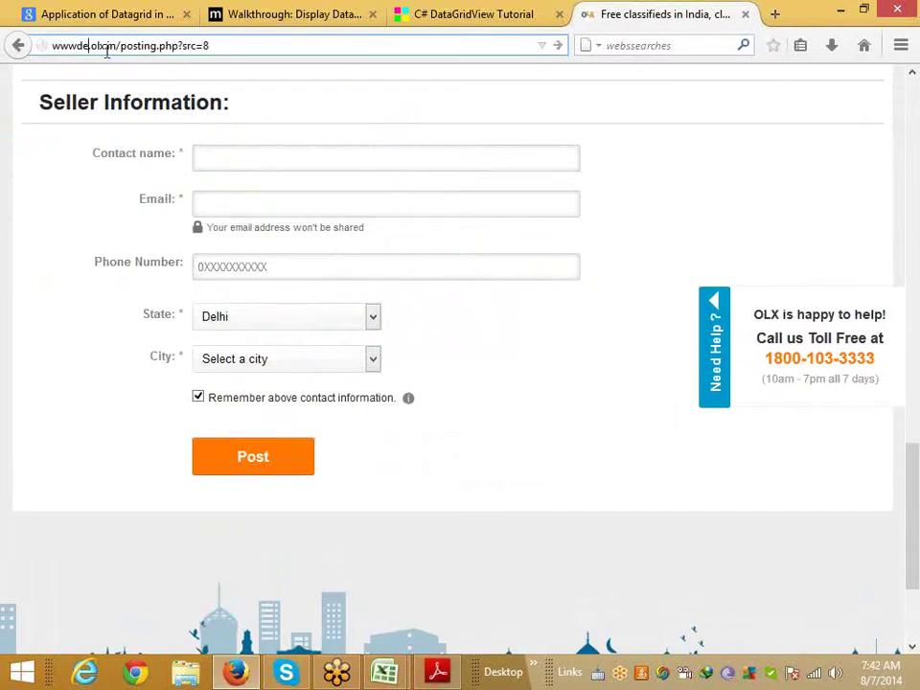
pyautogui.press('BackSpace')
pyautogui.press('BackSpace')
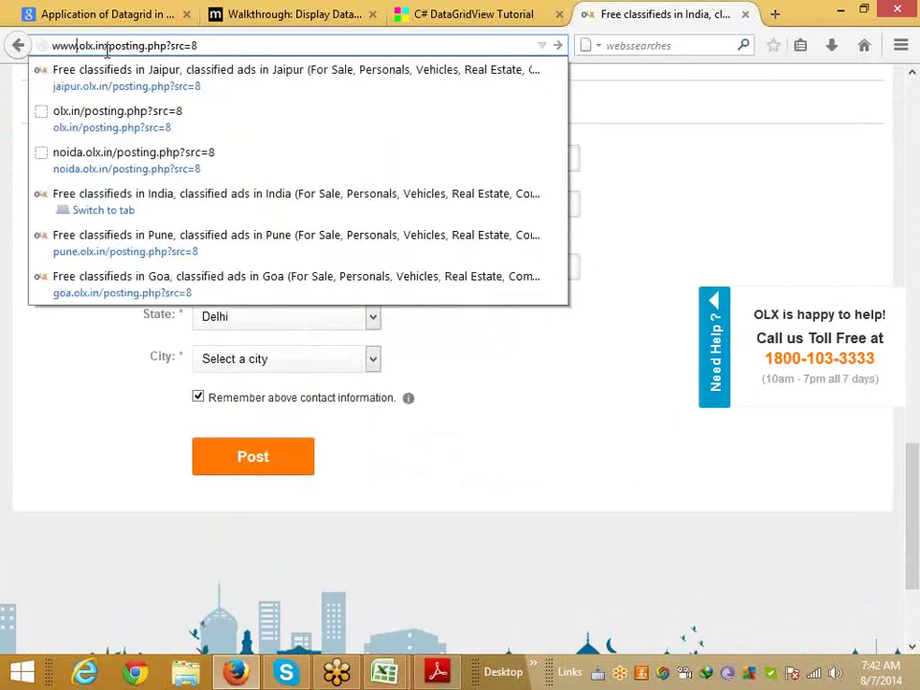
pyautogui.write('delhi.')
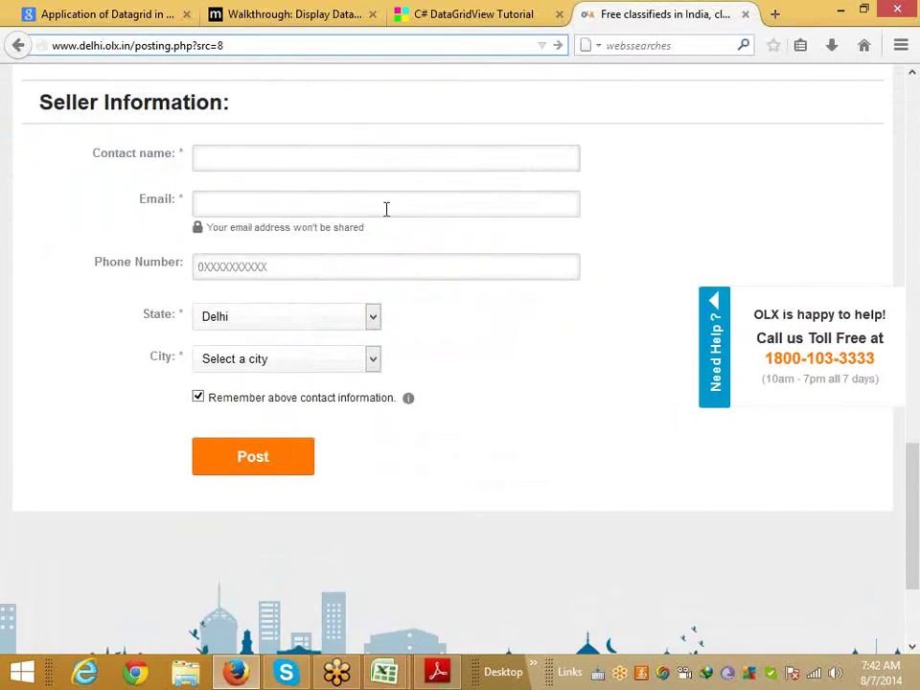
pyautogui.press('Return')
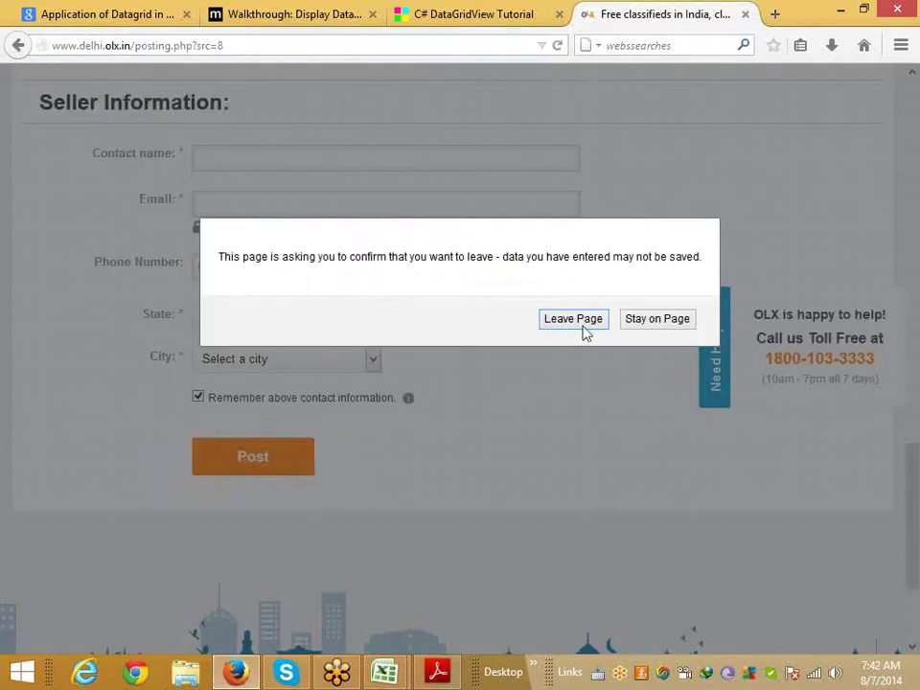
pyautogui.click(584, 324)
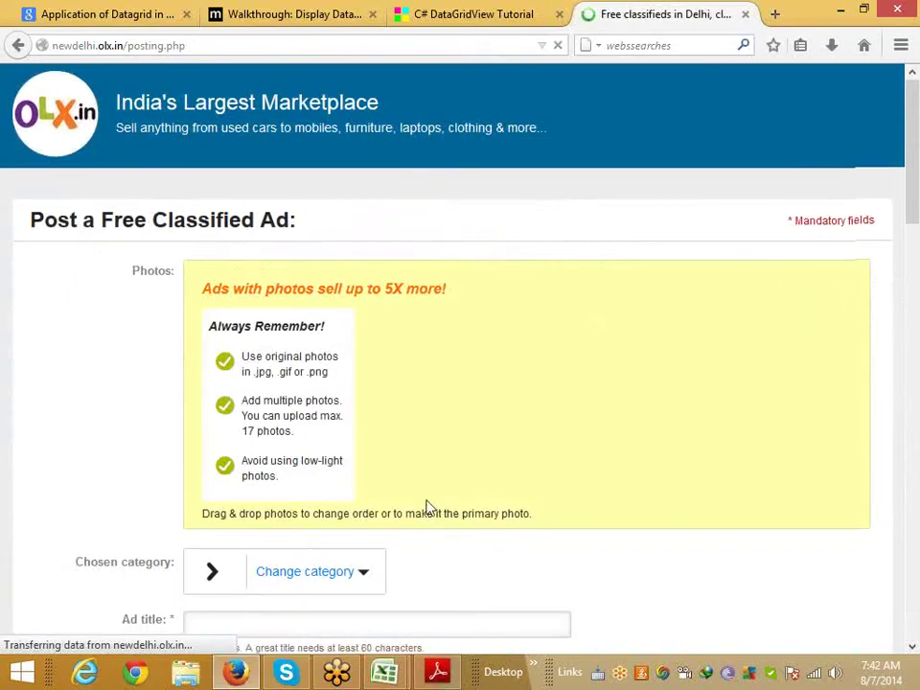
pyautogui.scroll(-5, 427, 507)
pyautogui.scroll(-7, 429, 508)
pyautogui.scroll(-5, 401, 526)
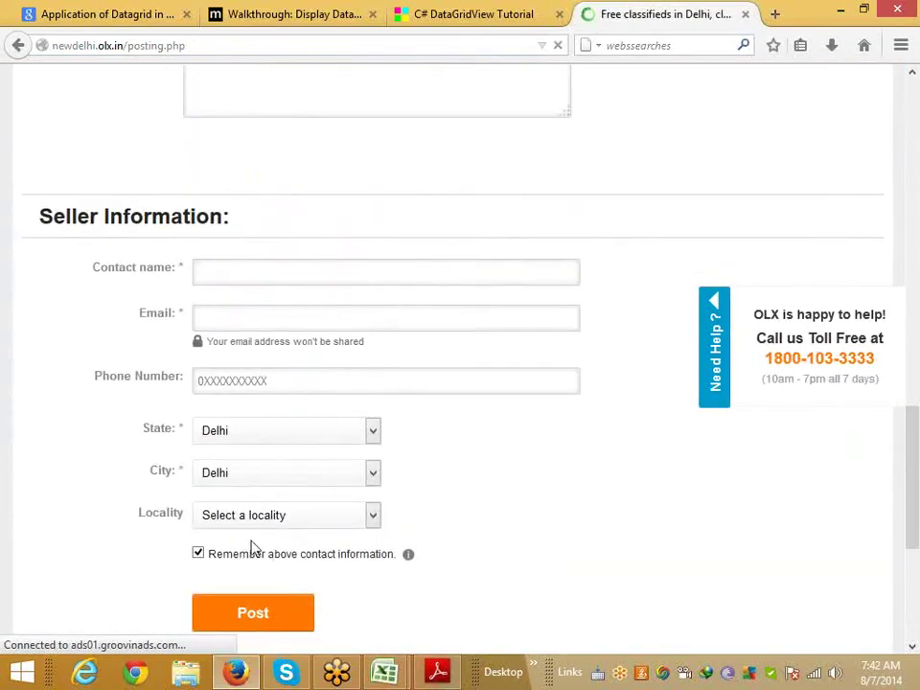
# Step: Replace the city in the address with pune, load the Pune form, and select its URL
pyautogui.click(96, 45)
pyautogui.click(96, 45)
pyautogui.moveTo(97, 45); pyautogui.dragTo(42, 45)
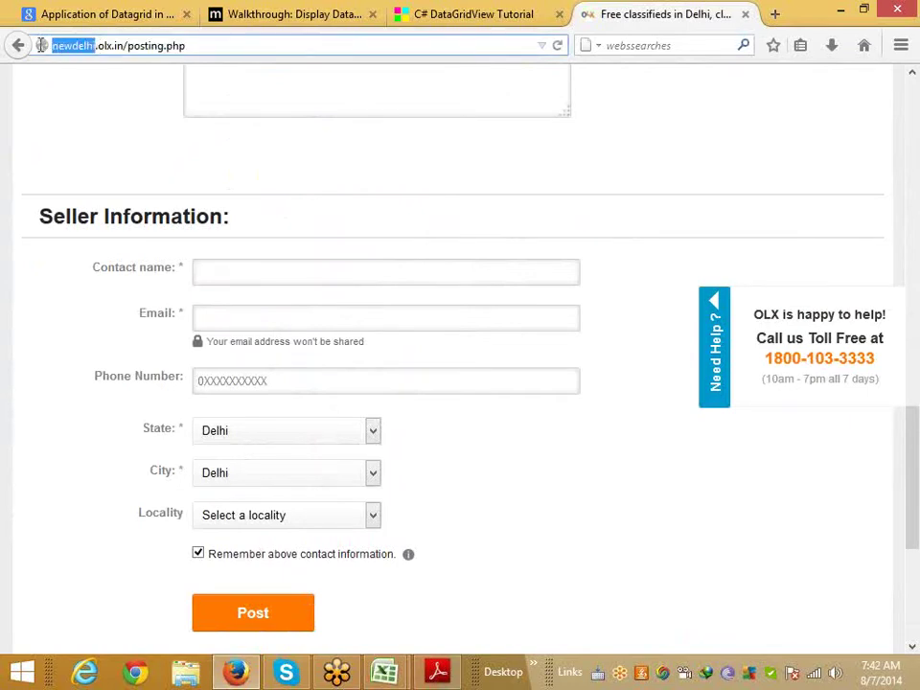
pyautogui.write('pun')
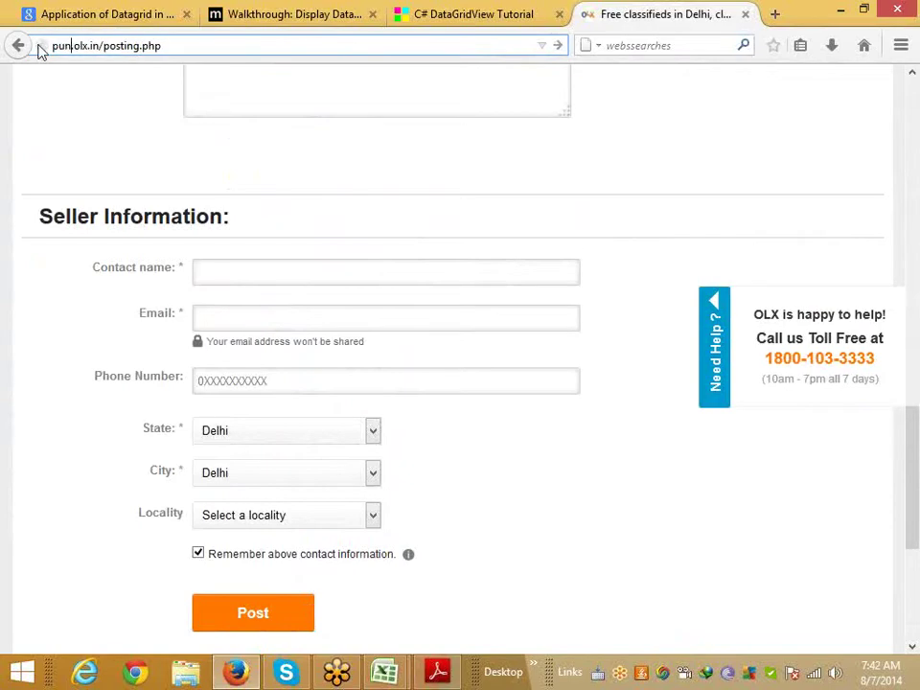
pyautogui.write('e')
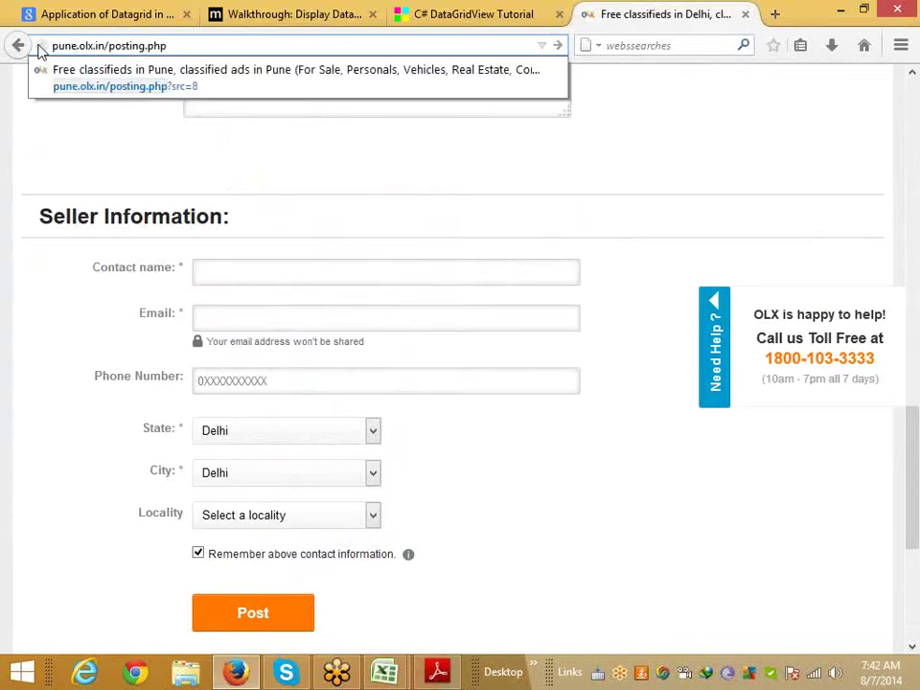
pyautogui.press('Return')
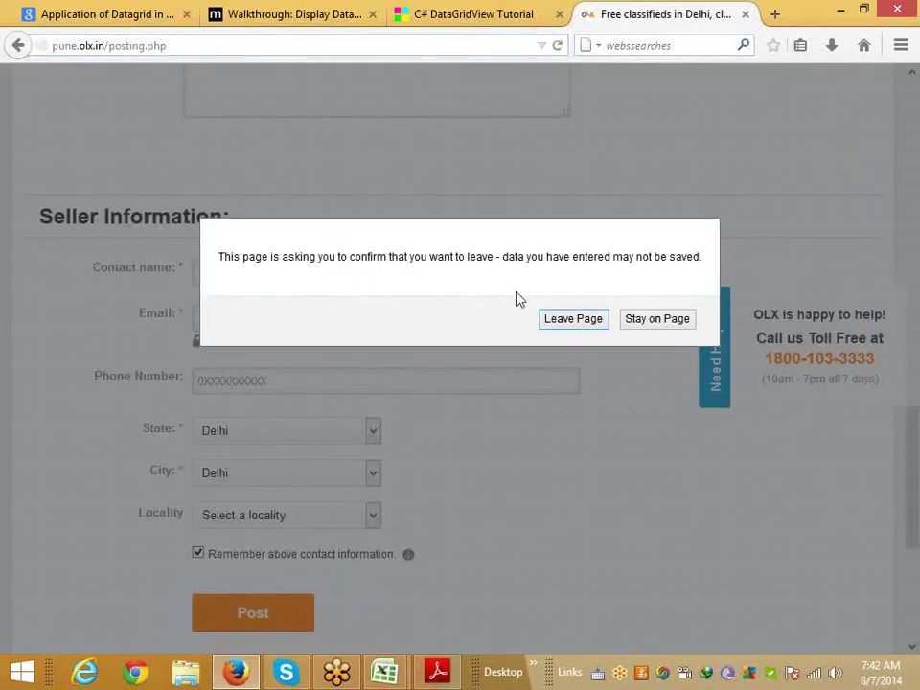
pyautogui.click(557, 319)
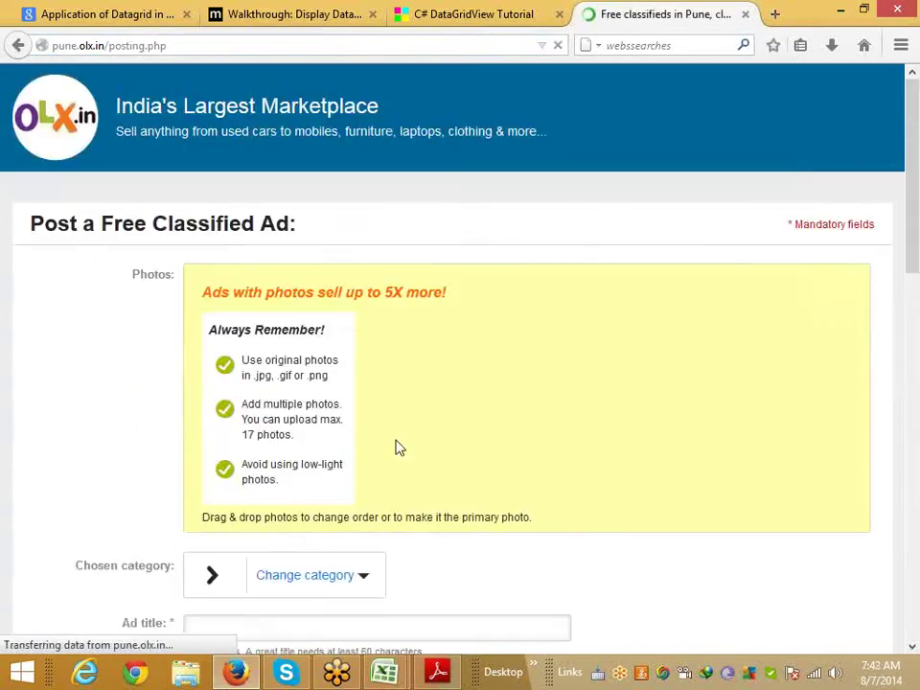
pyautogui.scroll(-5, 394, 535)
pyautogui.scroll(-4, 395, 535)
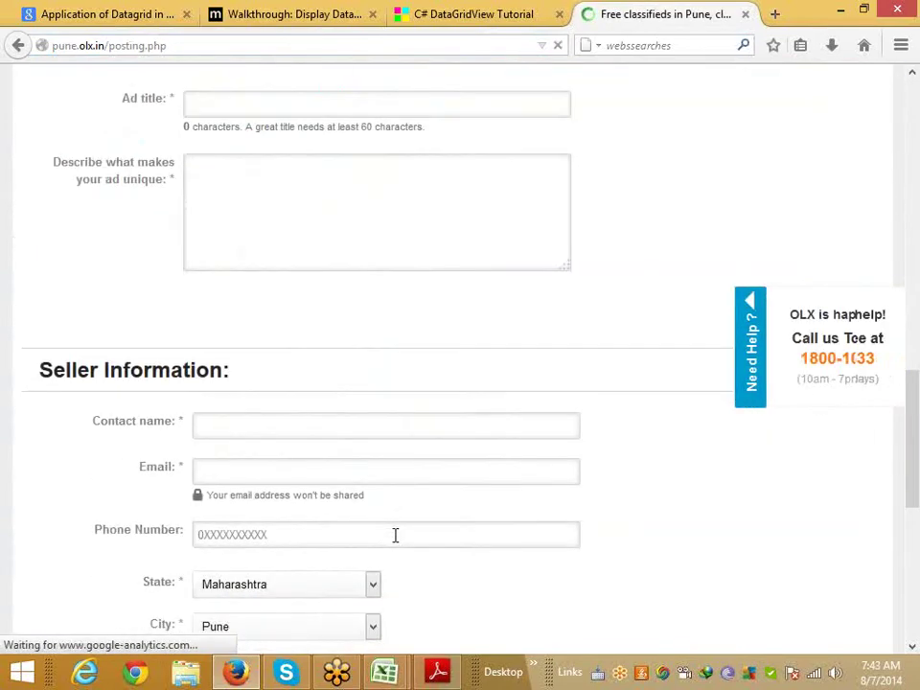
pyautogui.scroll(-2, 395, 539)
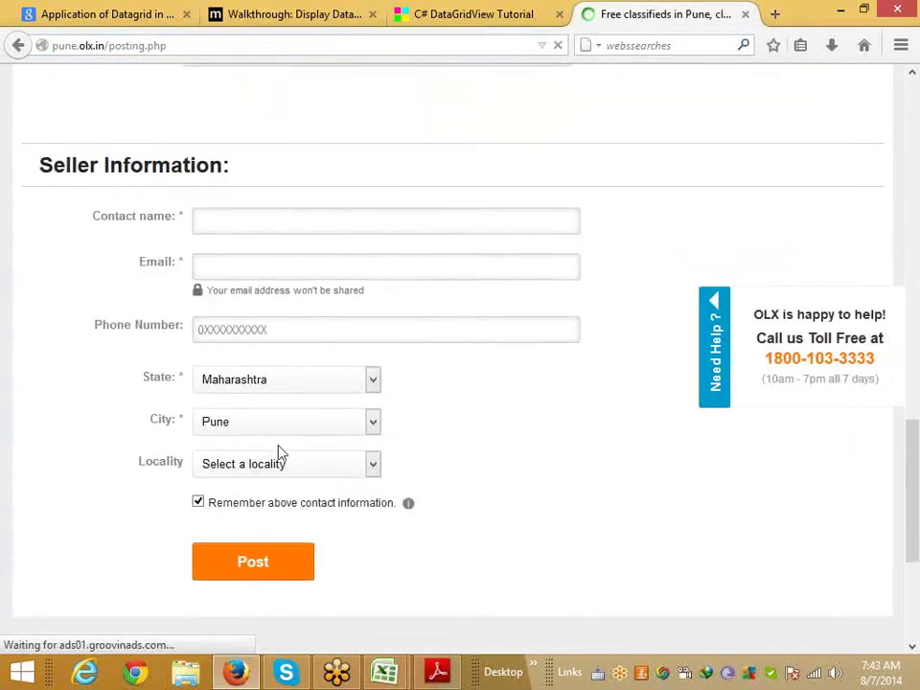
pyautogui.click(213, 47)
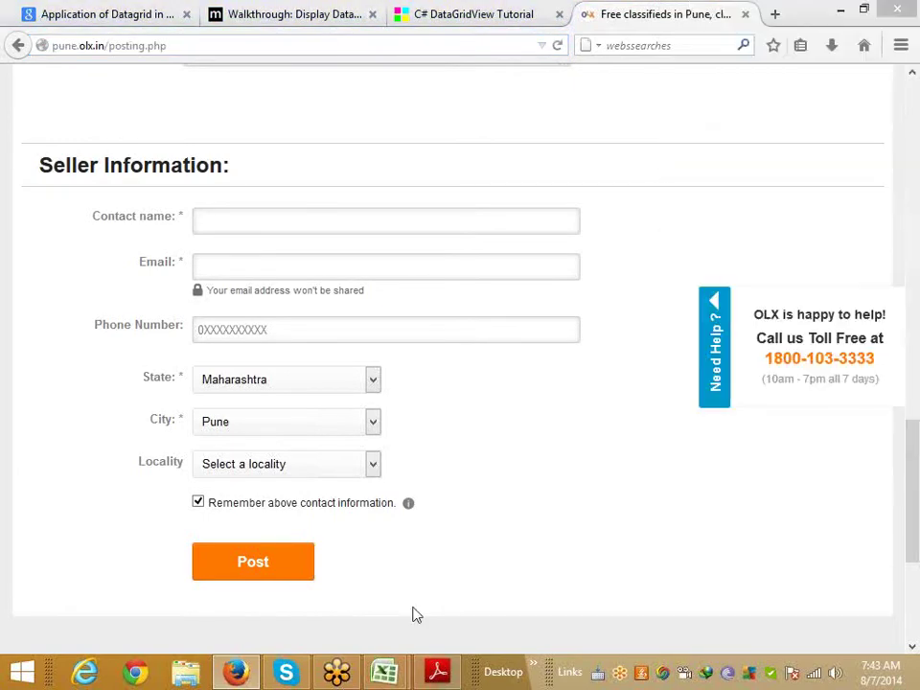
pyautogui.moveTo(383, 671)
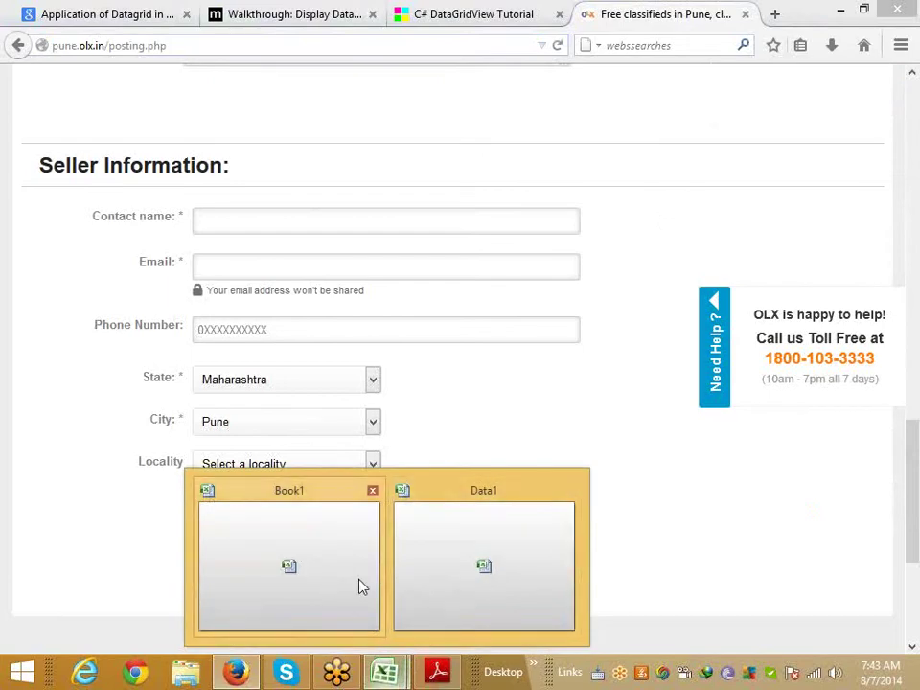
# Step: Back in Data1, paste the Pune posting URL into C6
pyautogui.click(442, 581)
pyautogui.click(182, 234)
pyautogui.click(170, 263)
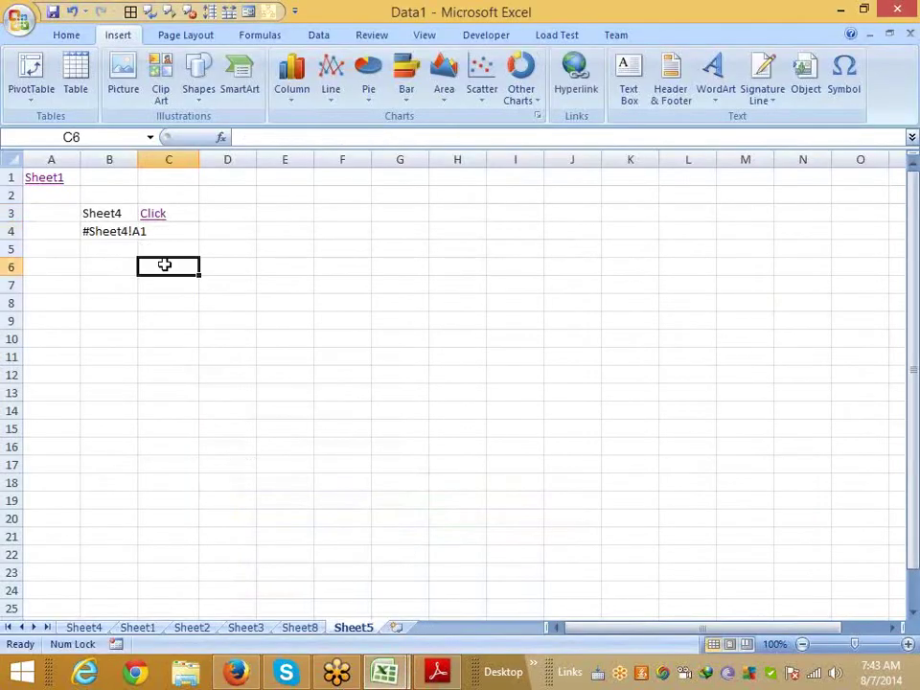
pyautogui.write('http://pune.olx.in/posting.php')
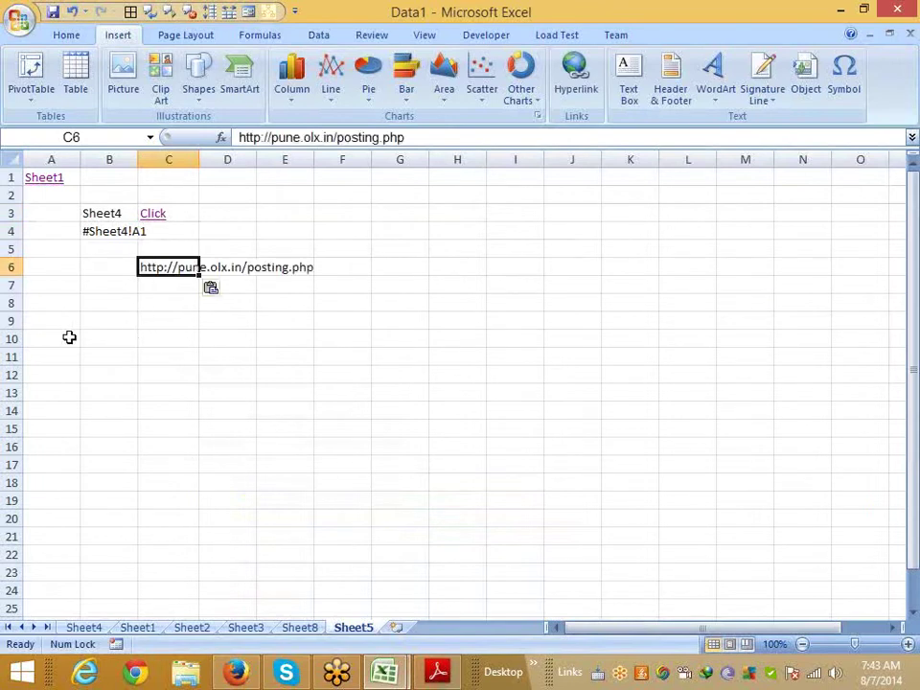
# Step: List the cities pune, noida, patna and kanpur in A9:A12
pyautogui.click(51, 317)
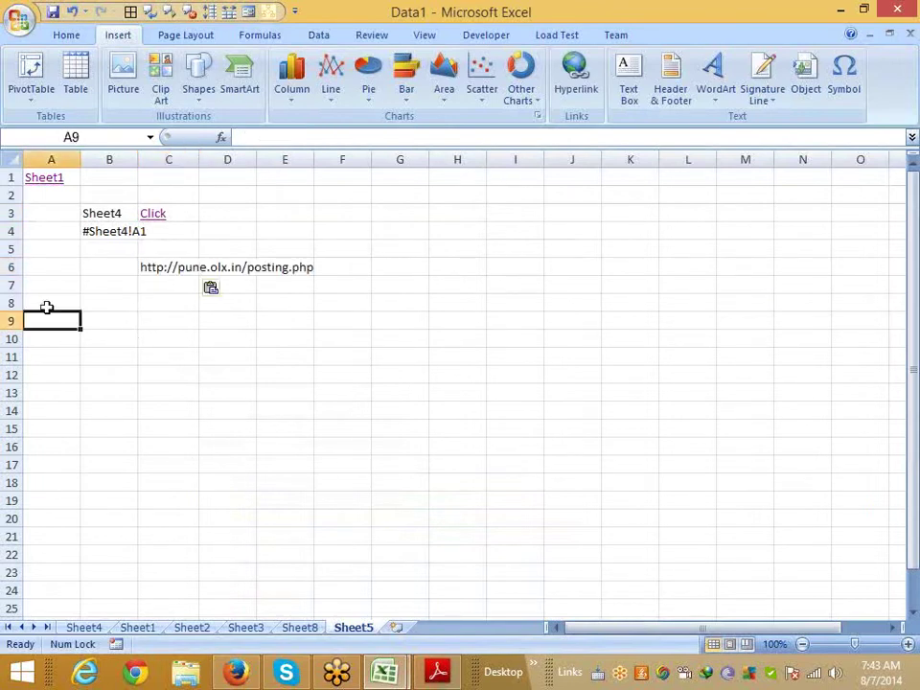
pyautogui.write('pune')
pyautogui.press('Return')
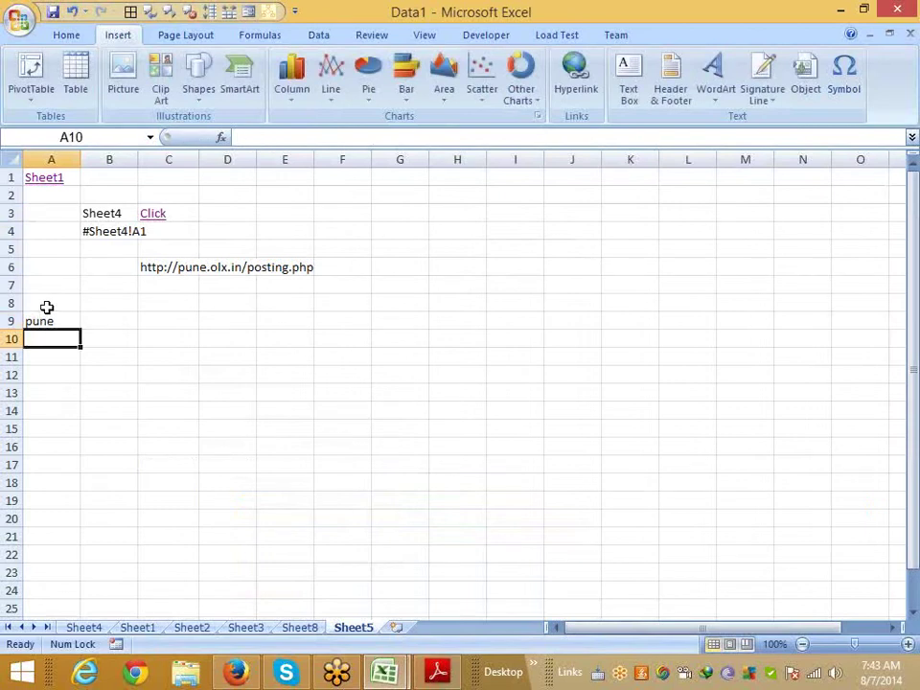
pyautogui.write('noid')
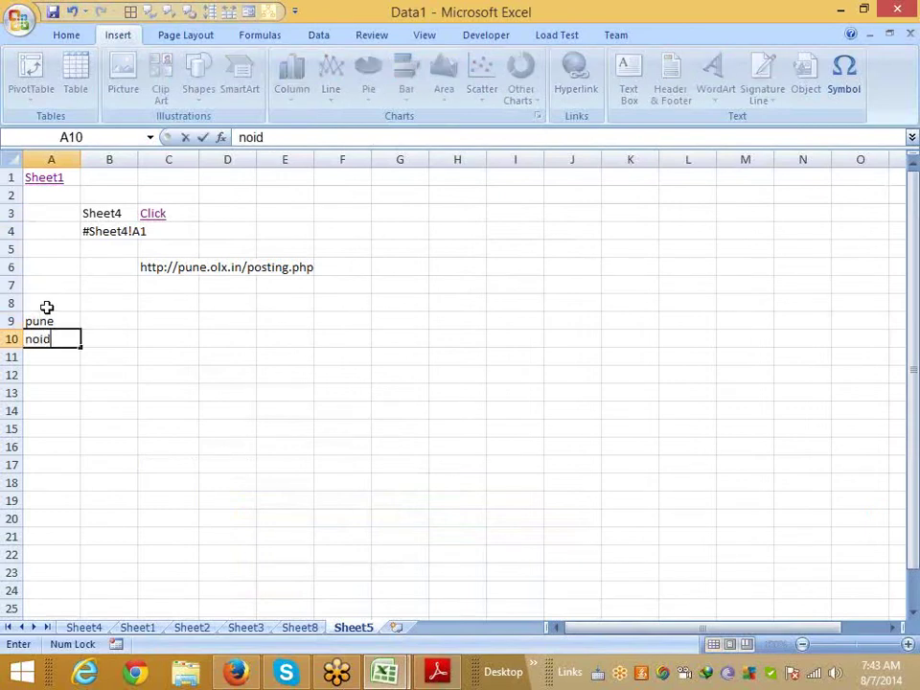
pyautogui.write('a')
pyautogui.press('Return')
pyautogui.write('p')
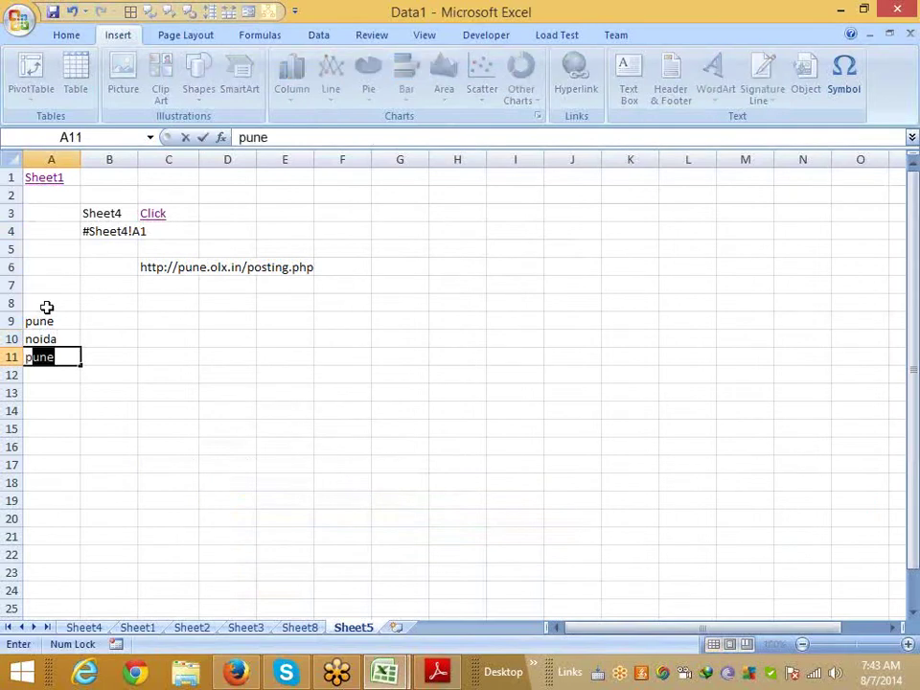
pyautogui.write('atna')
pyautogui.press('Return')
pyautogui.write('k')
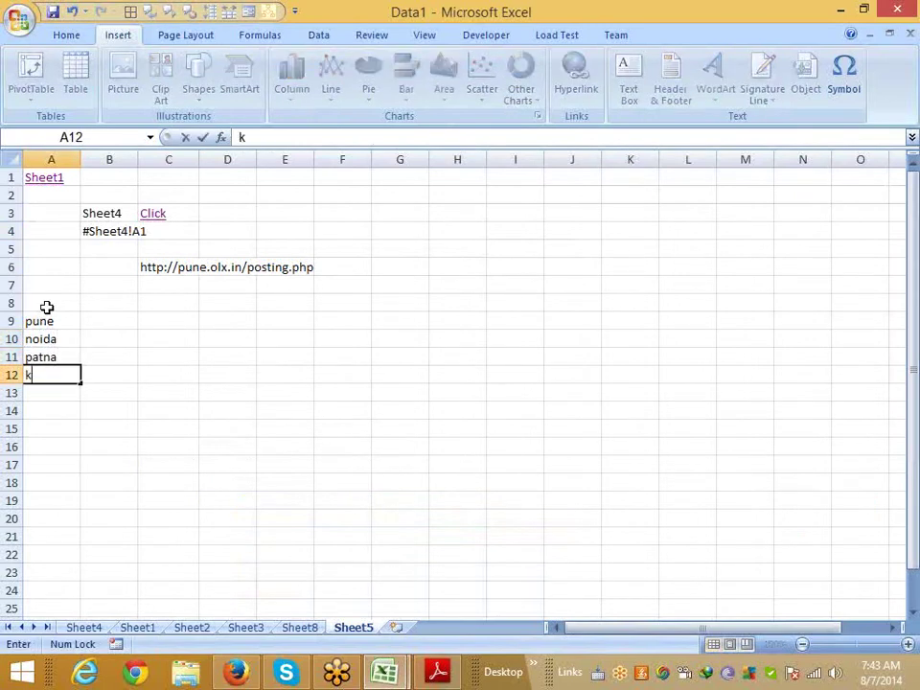
pyautogui.write('anpur')
pyautogui.press('Return')
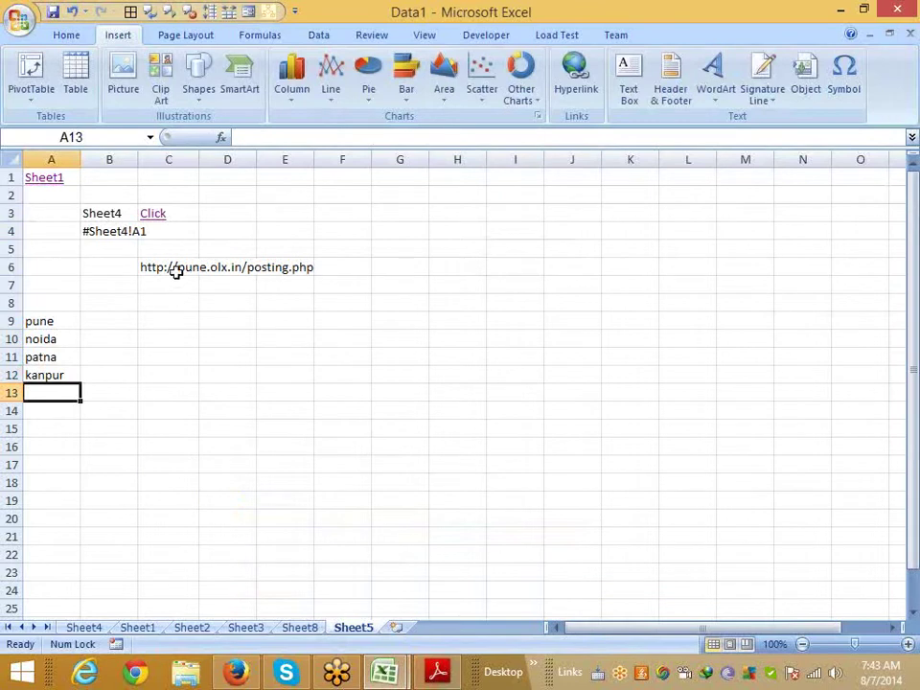
pyautogui.click(174, 269)
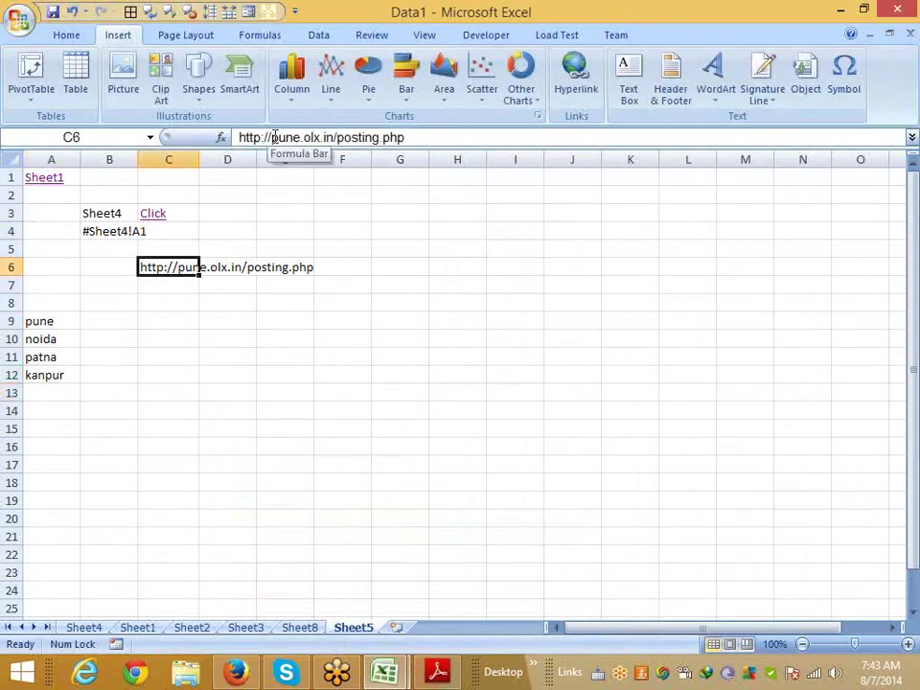
pyautogui.click(272, 137)
pyautogui.moveTo(267, 142); pyautogui.dragTo(221, 142)
pyautogui.hotkey('ctrl', 'c')
pyautogui.press('Escape')
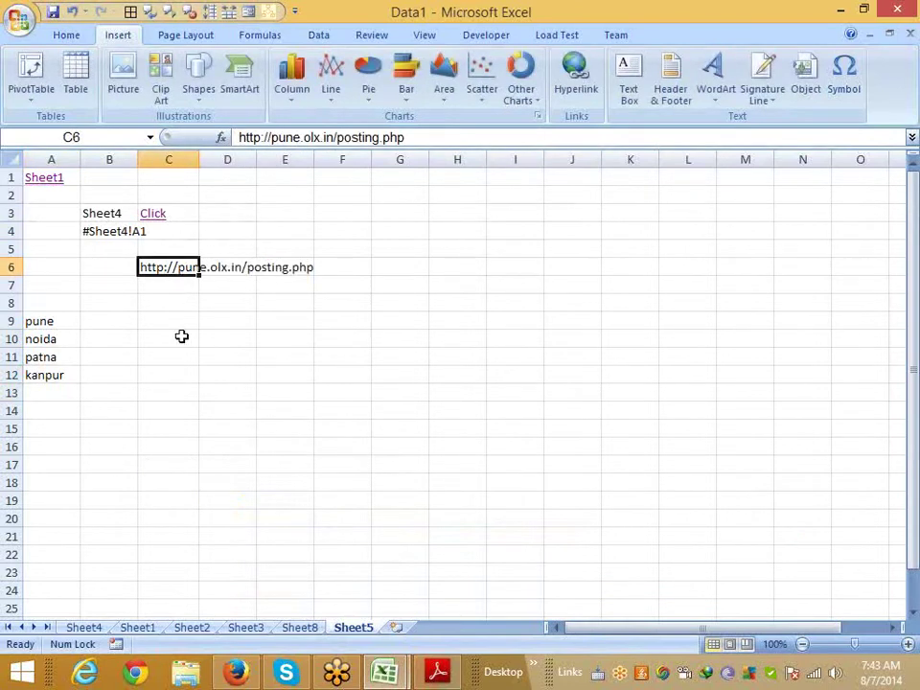
pyautogui.click(121, 323)
pyautogui.hotkey('ctrl', 'v')
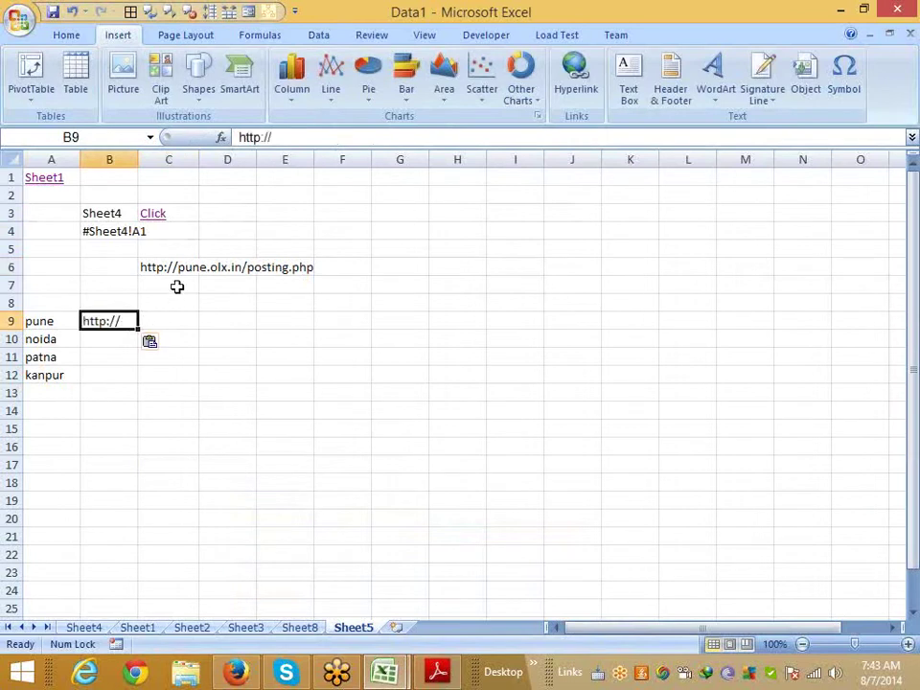
# Step: Put olx.in/posting.php into C9 via D9 and widen column C to fit
pyautogui.click(184, 270)
pyautogui.moveTo(305, 141); pyautogui.dragTo(435, 142)
pyautogui.hotkey('ctrl', 'c')
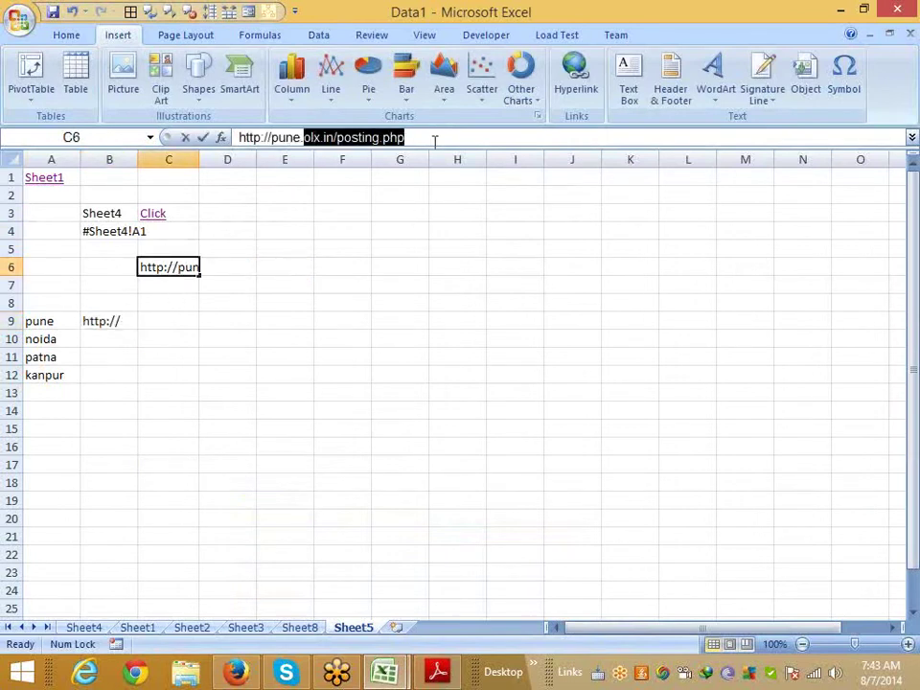
pyautogui.press('Escape')
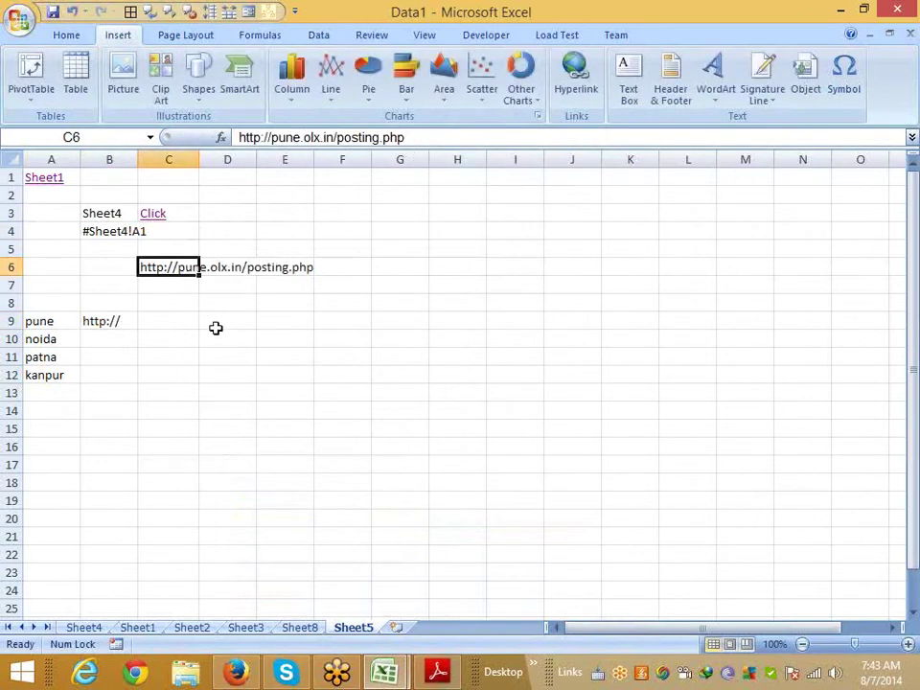
pyautogui.click(219, 332)
pyautogui.hotkey('ctrl', 'v')
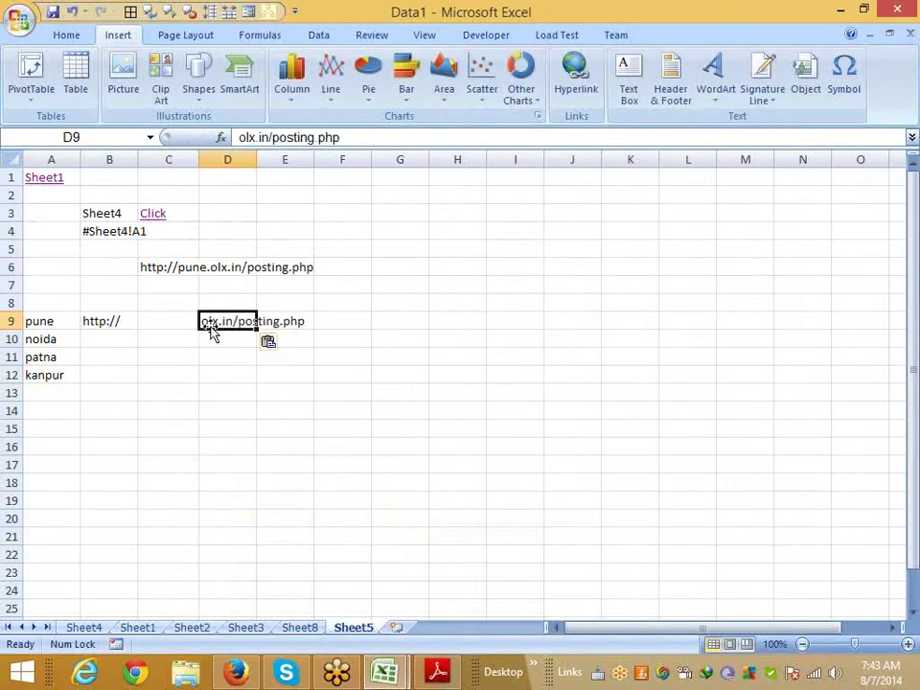
pyautogui.moveTo(215, 330); pyautogui.dragTo(188, 335)
pyautogui.click(262, 321)
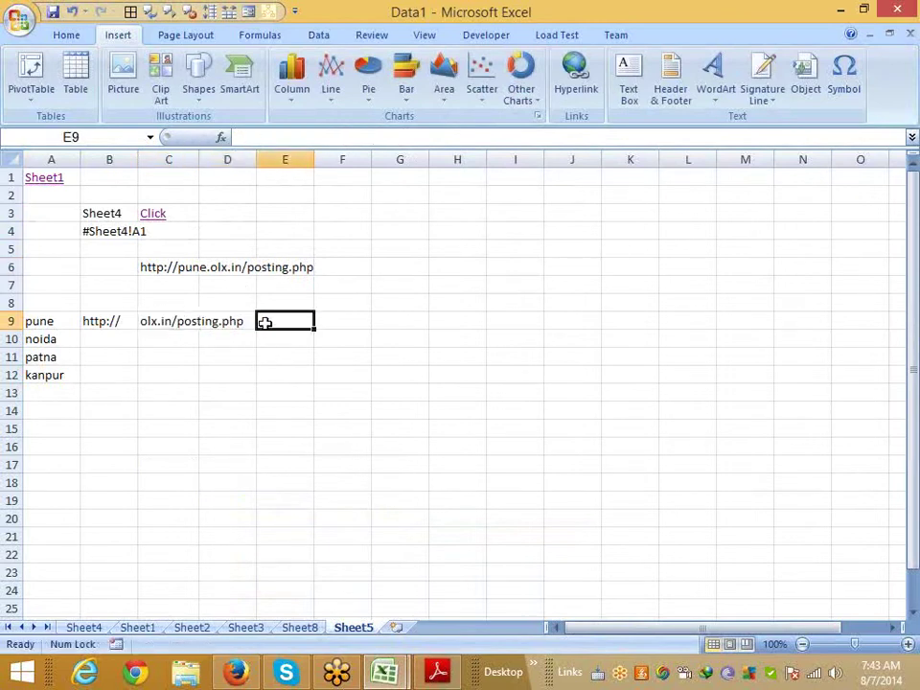
pyautogui.doubleClick(199, 159)
pyautogui.click(356, 321)
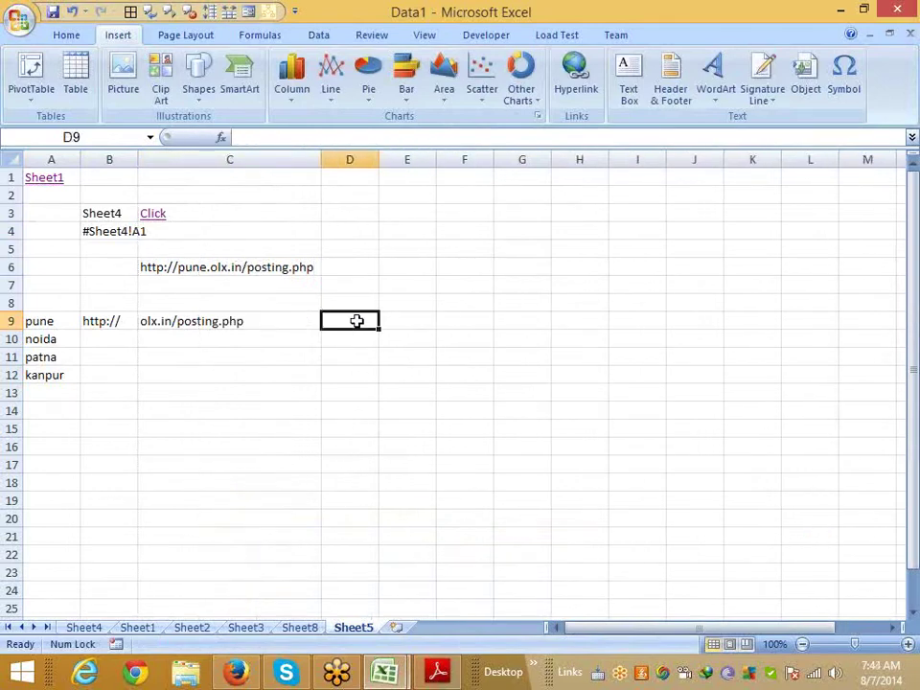
pyautogui.write('-')
pyautogui.press('Escape')
pyautogui.write('=')
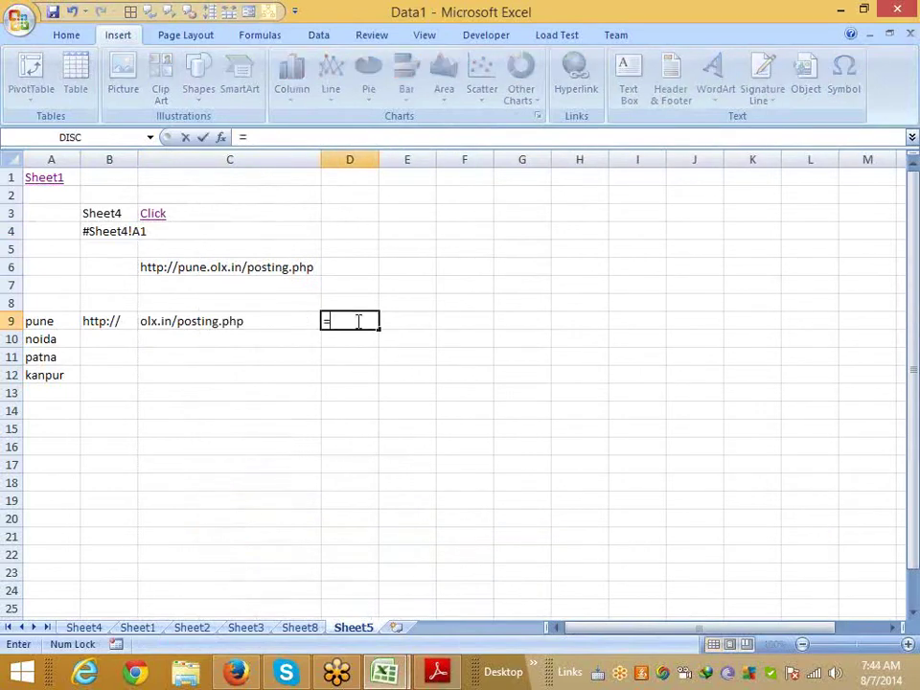
pyautogui.press('Left')
pyautogui.press('Left')
pyautogui.press('Left')
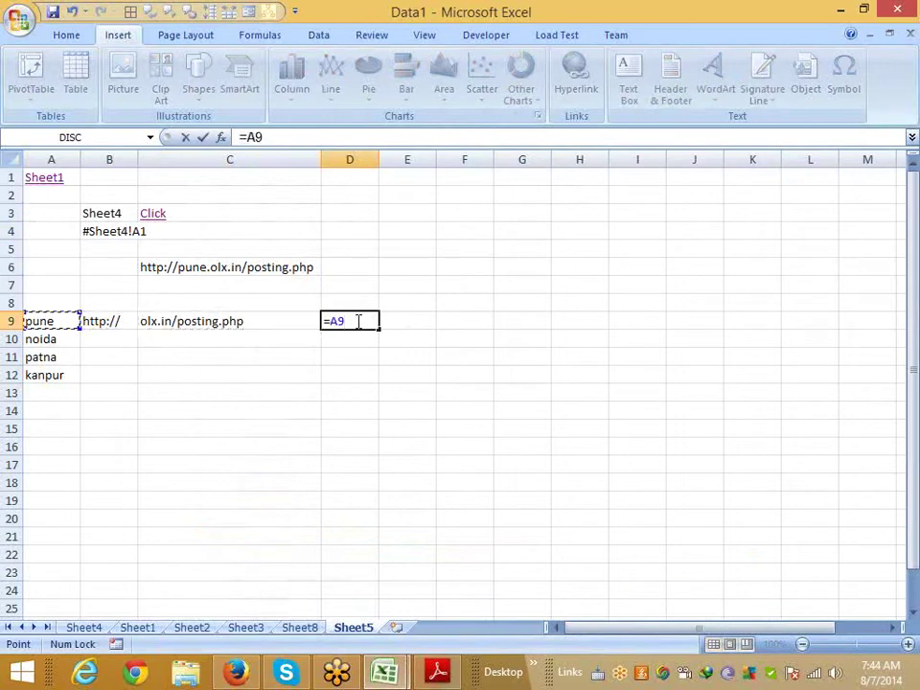
pyautogui.write('&')
pyautogui.press('Left')
pyautogui.press('Left')
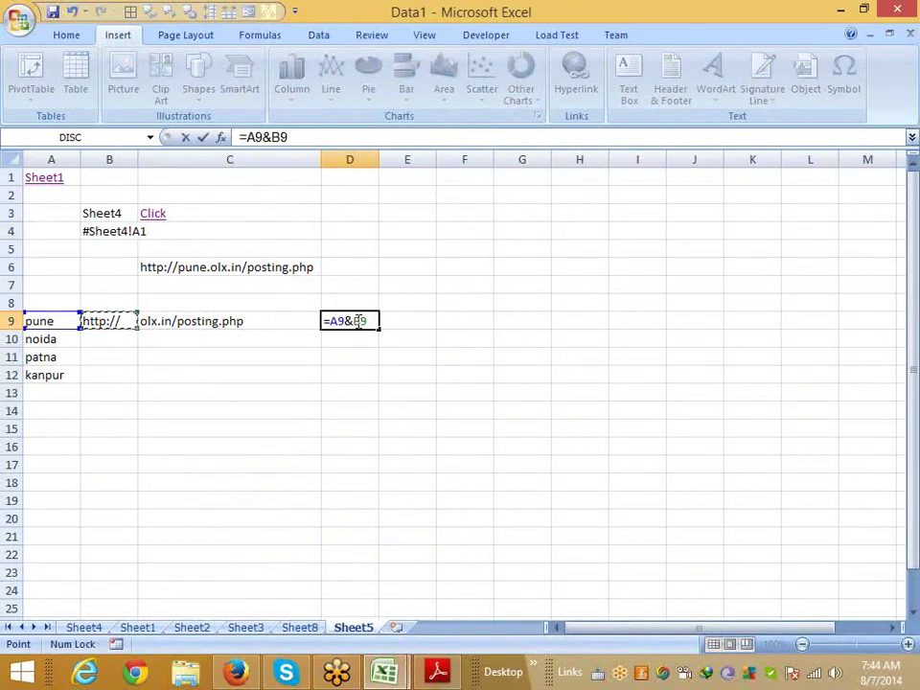
pyautogui.write('&')
pyautogui.press('Left')
pyautogui.press('Return')
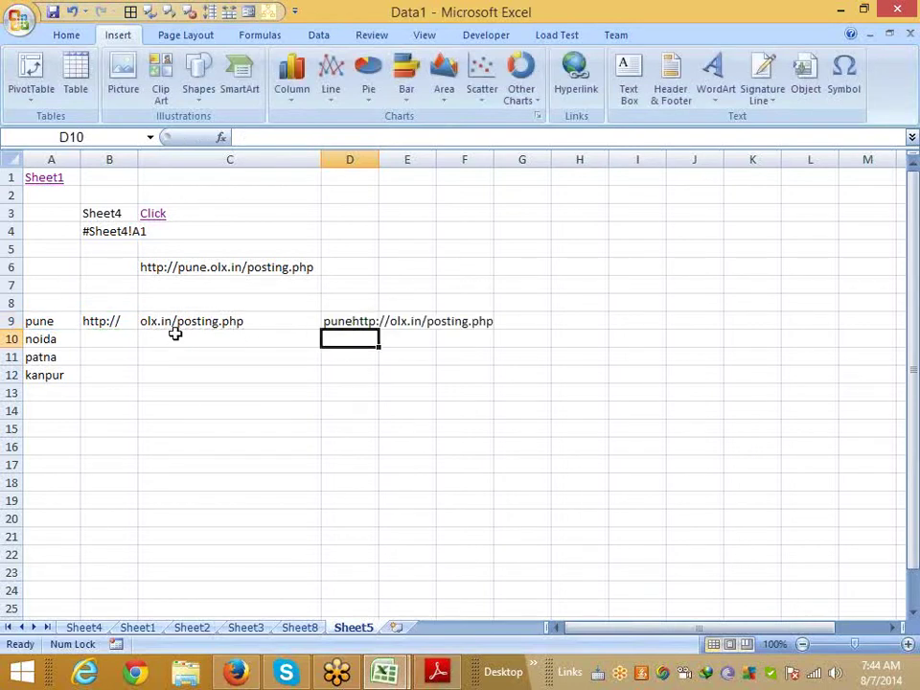
pyautogui.click(335, 322)
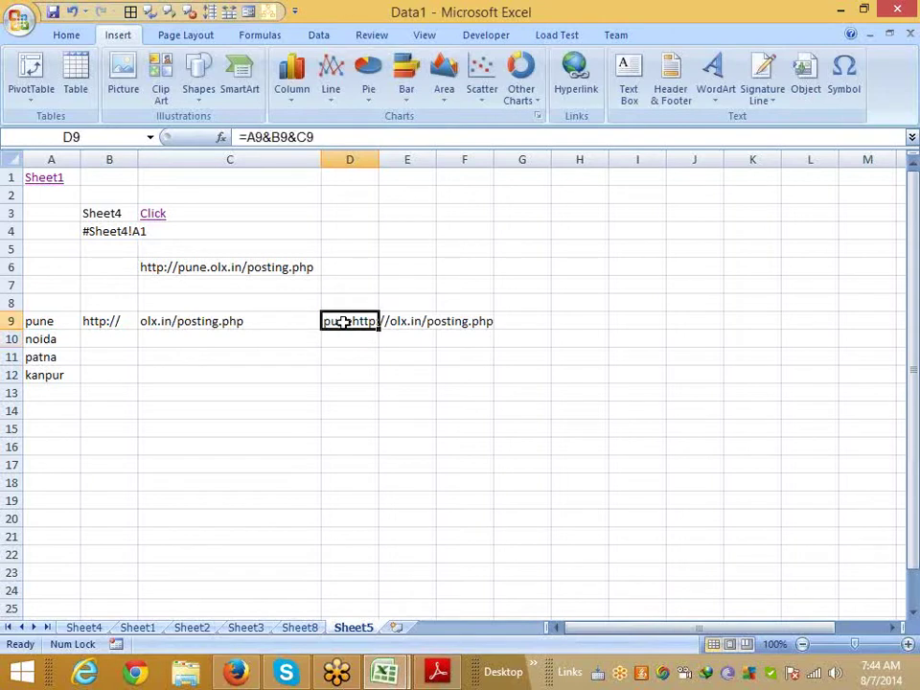
pyautogui.write('=')
pyautogui.press('Left')
pyautogui.press('Left')
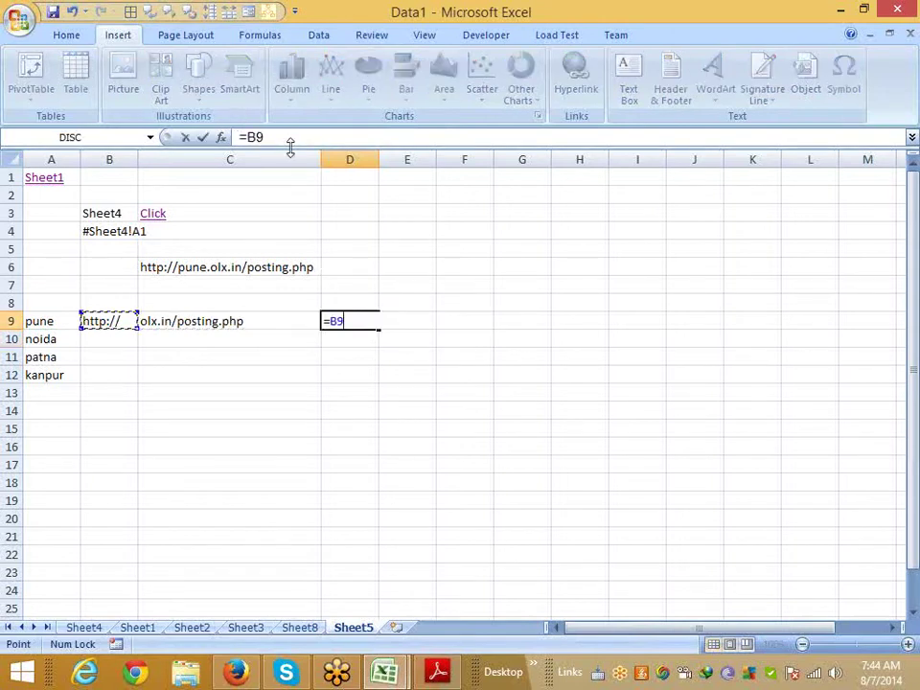
pyautogui.write('&')
pyautogui.press('Left')
pyautogui.press('Left')
pyautogui.press('Left')
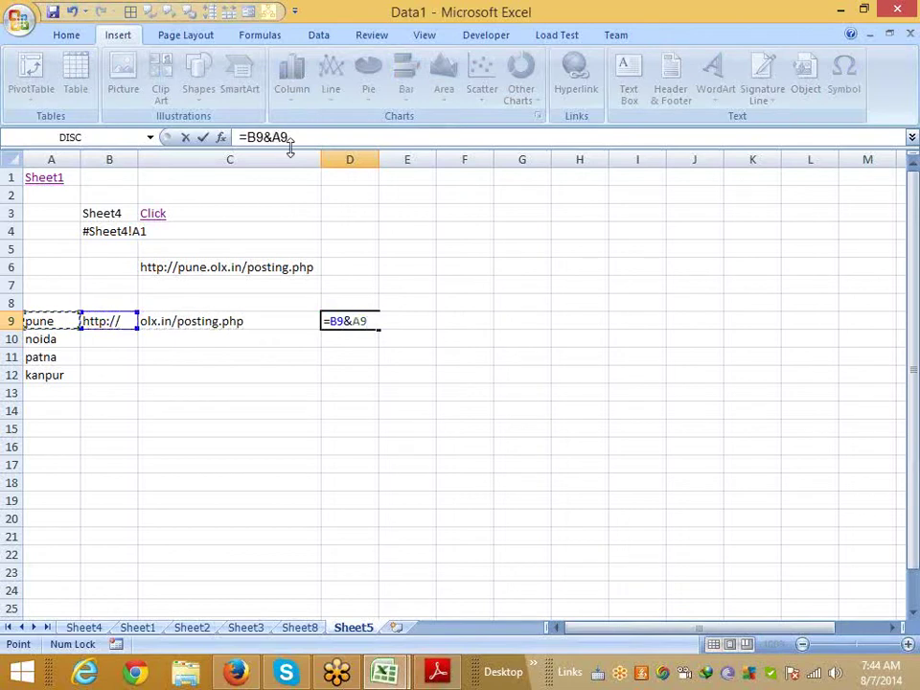
pyautogui.write('&')
pyautogui.press('Left')
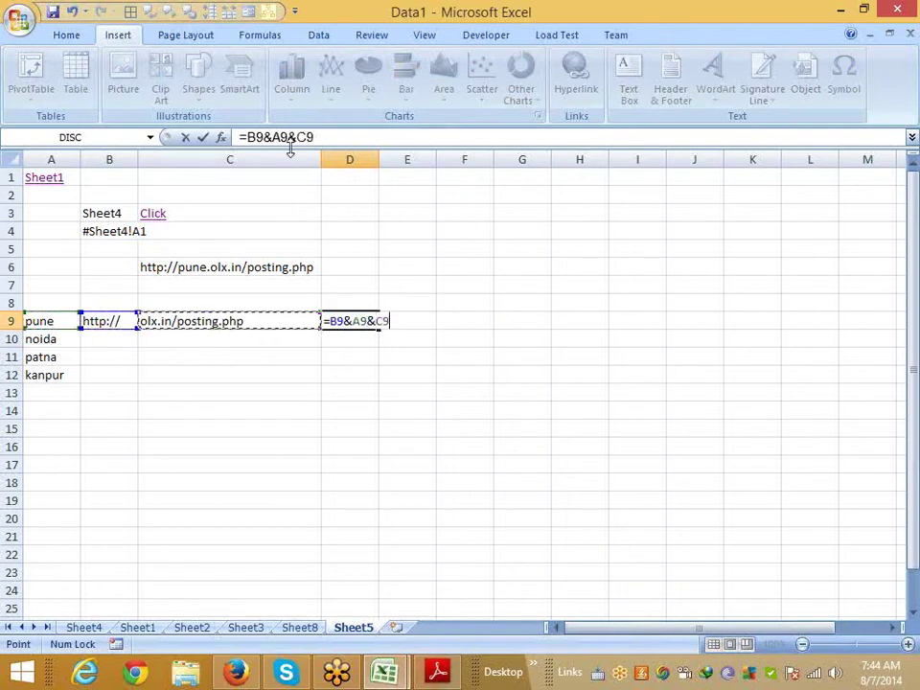
pyautogui.press('Return')
# Step: Add a dot before olx in C9 so it reads .olx.in/posting.php
pyautogui.click(232, 322)
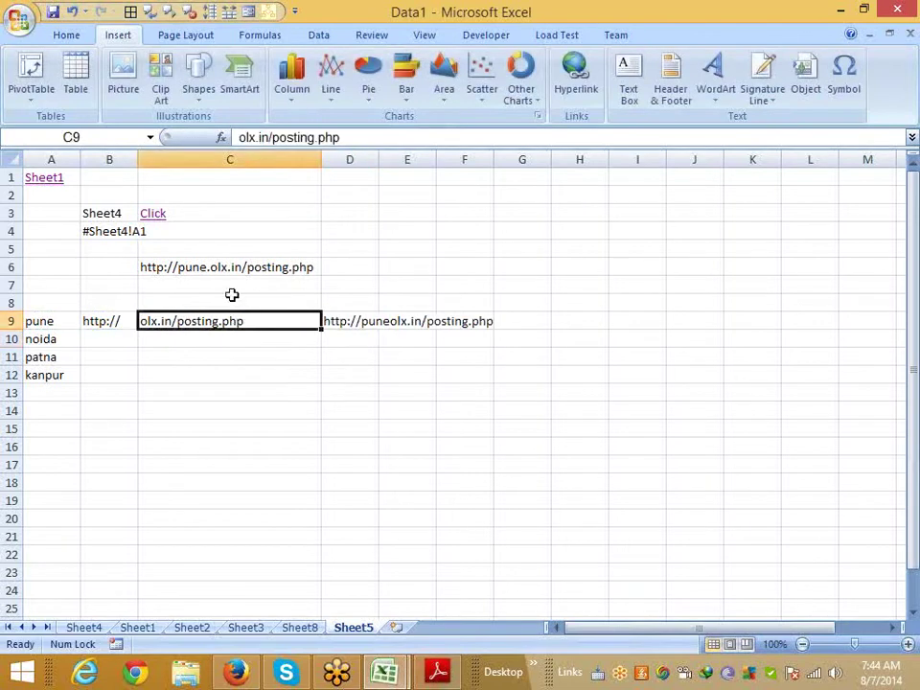
pyautogui.click(241, 137)
pyautogui.write('.')
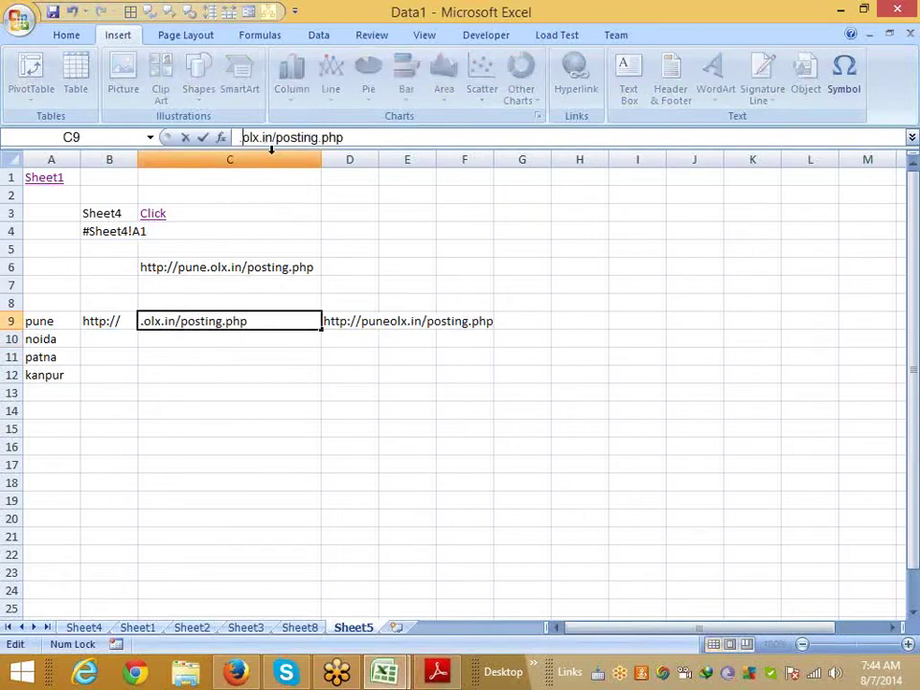
pyautogui.press('Return')
# Step: Fill B9:D9 down to row 12, producing posting URLs for pune, noida, patna and kanpur
pyautogui.press('Up')
pyautogui.press('Left')
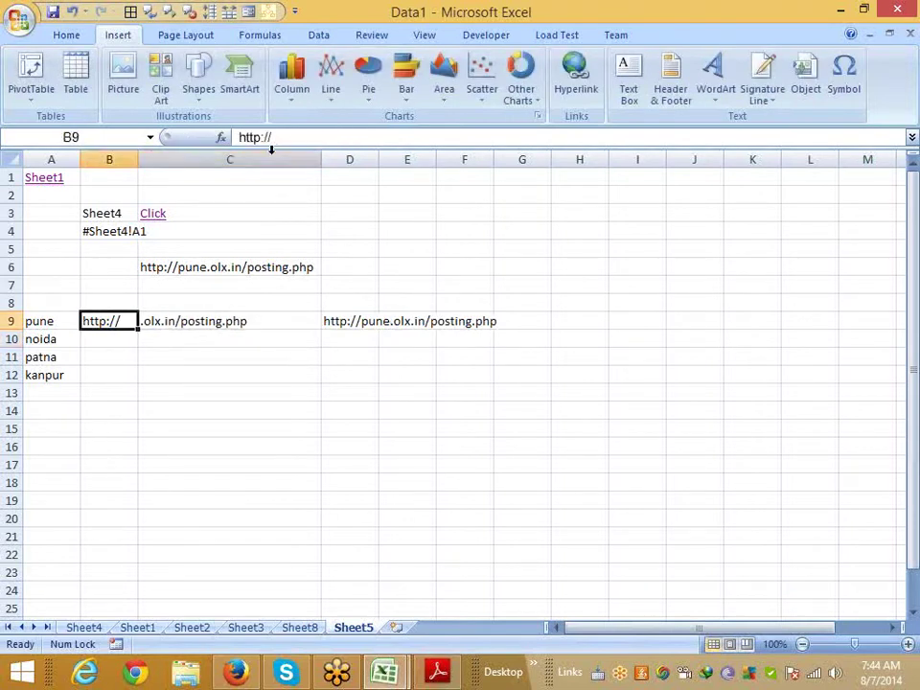
pyautogui.hotkey('shift', 'Right')
pyautogui.hotkey('shift', 'Right')
pyautogui.hotkey('shift', 'Down')
pyautogui.hotkey('shift', 'Down')
pyautogui.hotkey('shift', 'Down')
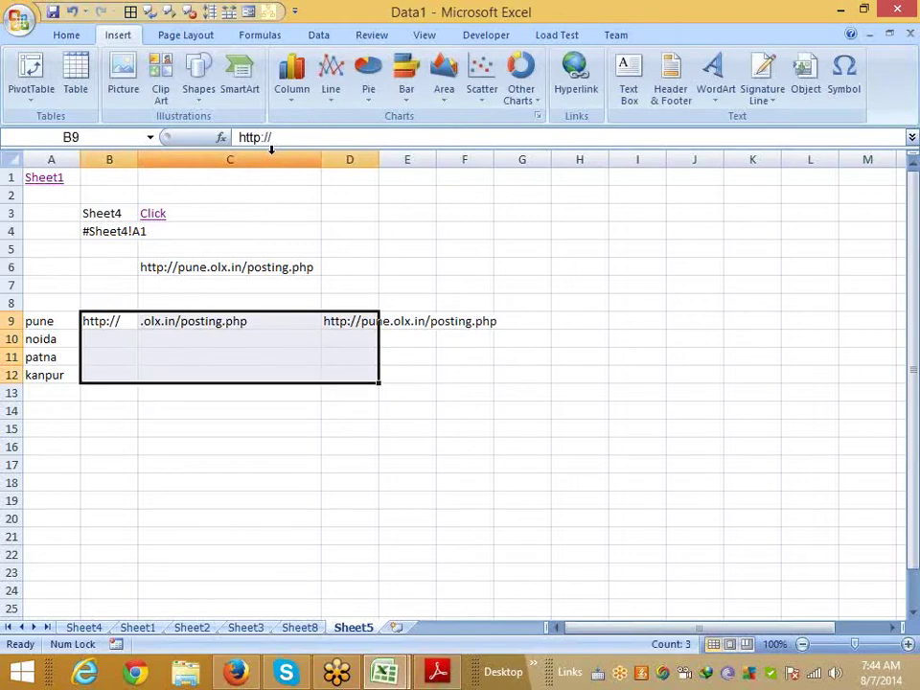
pyautogui.hotkey('ctrl', 'd')
pyautogui.press('Right')
pyautogui.press('Right')
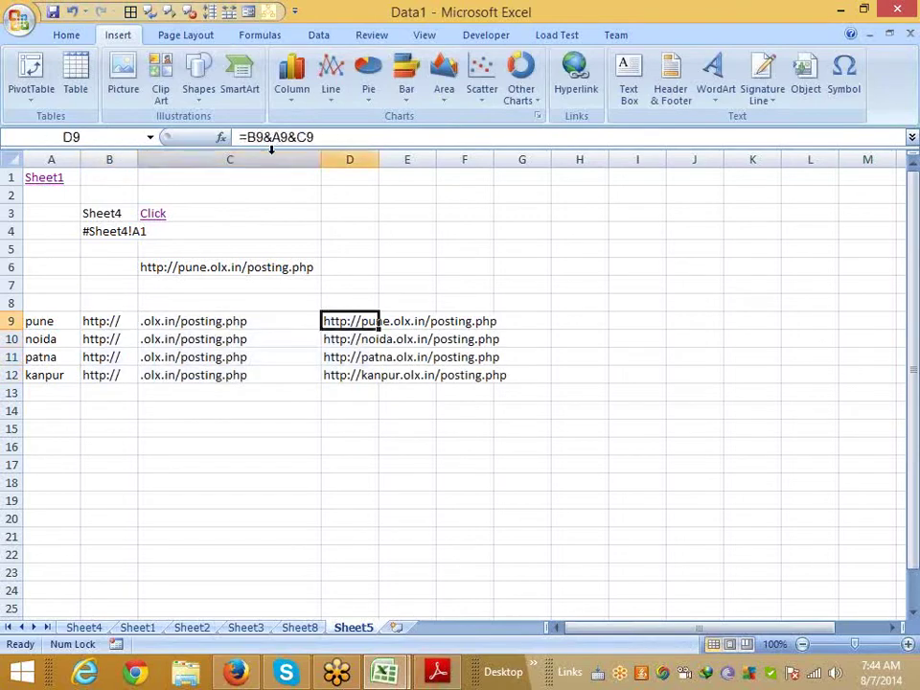
pyautogui.press('Right')
# Step: Enter =HYPERLINK(D9) in E9 to make the first posting URL clickable
pyautogui.write('=')
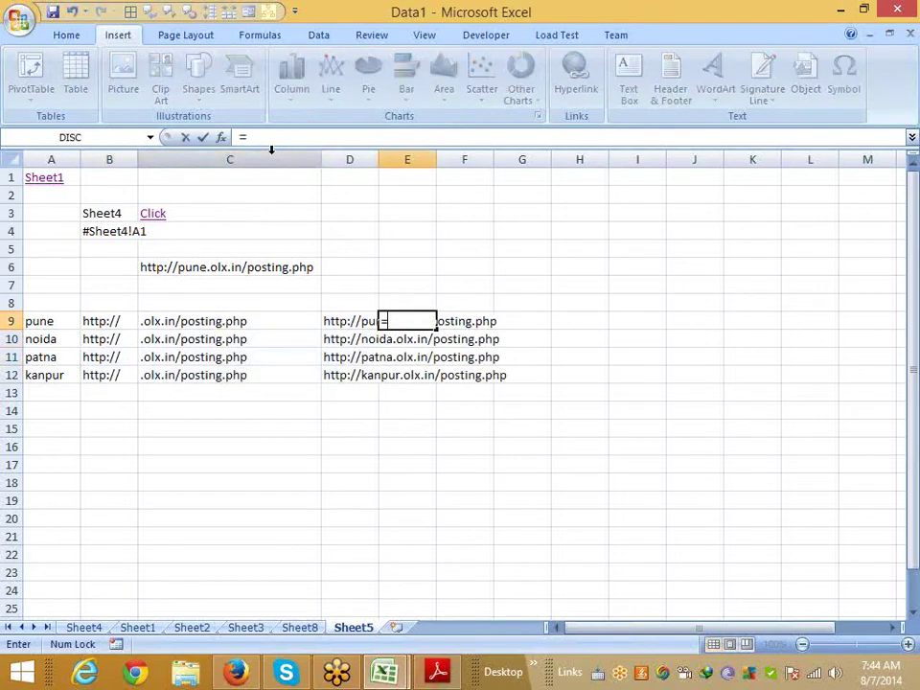
pyautogui.write('hy')
pyautogui.press('Tab')
pyautogui.press('Left')
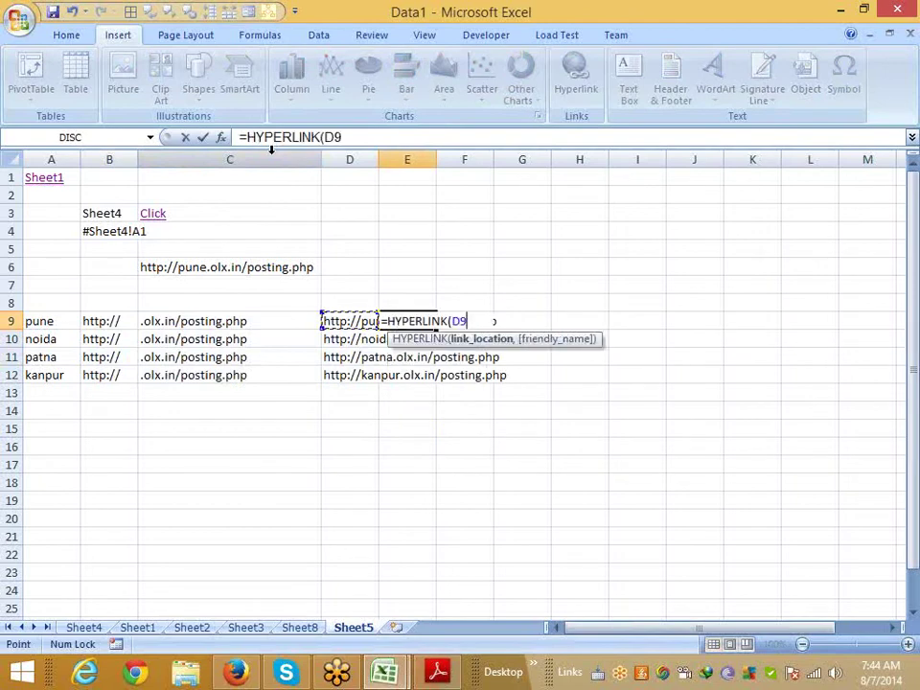
pyautogui.press('Return')
pyautogui.press('Left')
# Step: Fill the HYPERLINK formula down through E9:E12 and check the link in E10
pyautogui.press('Right')
pyautogui.press('Down')
pyautogui.press('Down')
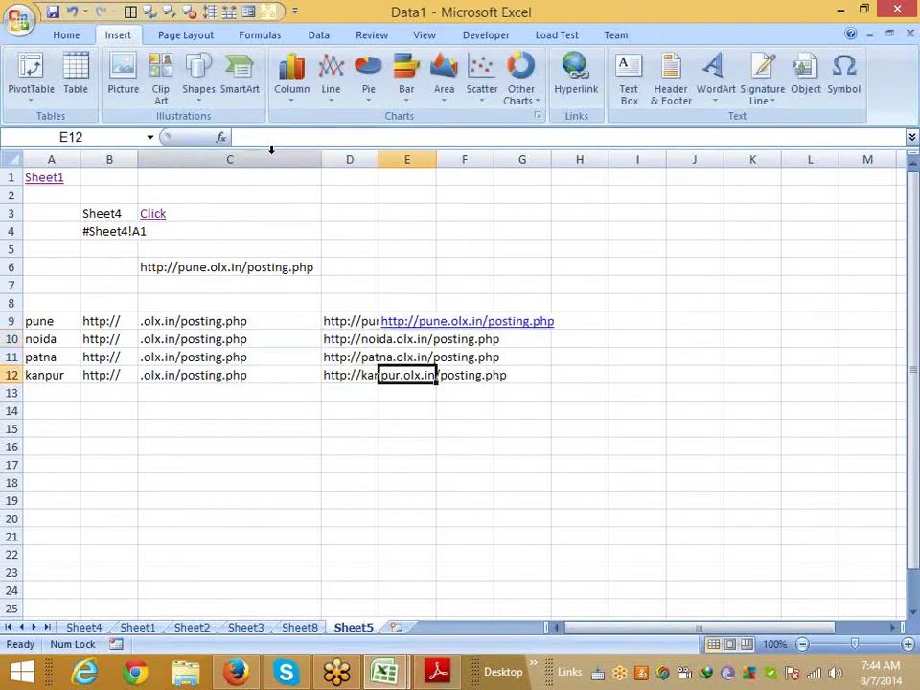
pyautogui.hotkey('shift', 'Up')
pyautogui.hotkey('shift', 'Up')
pyautogui.hotkey('shift', 'Up')
pyautogui.hotkey('ctrl', 'd')
pyautogui.press('Down')
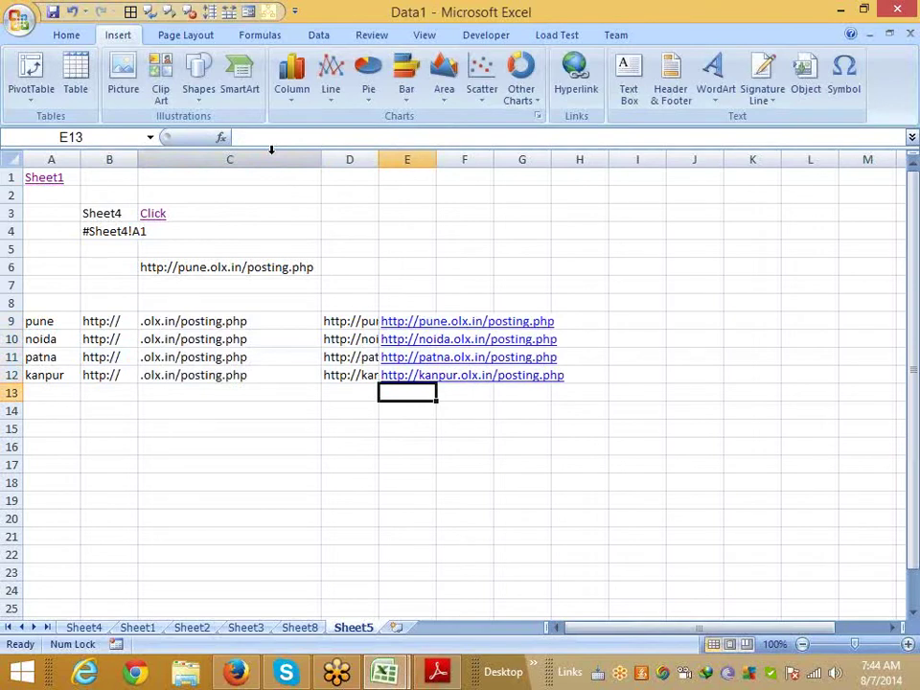
pyautogui.click(398, 344)
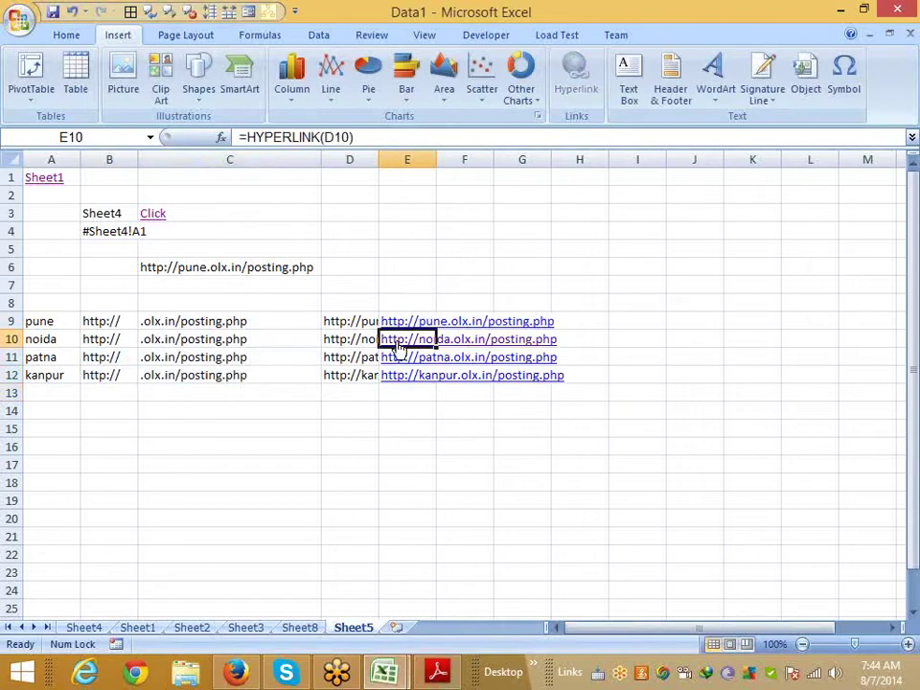
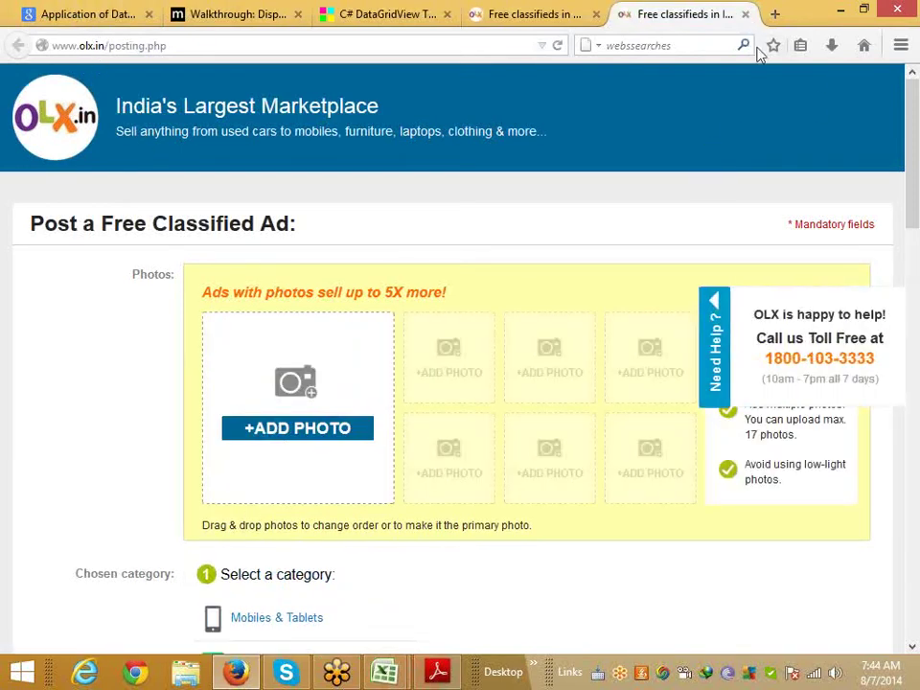
# Step: Close both OLX ad-posting tabs, choosing Leave Page each time, then close Firefox
pyautogui.click(746, 14)
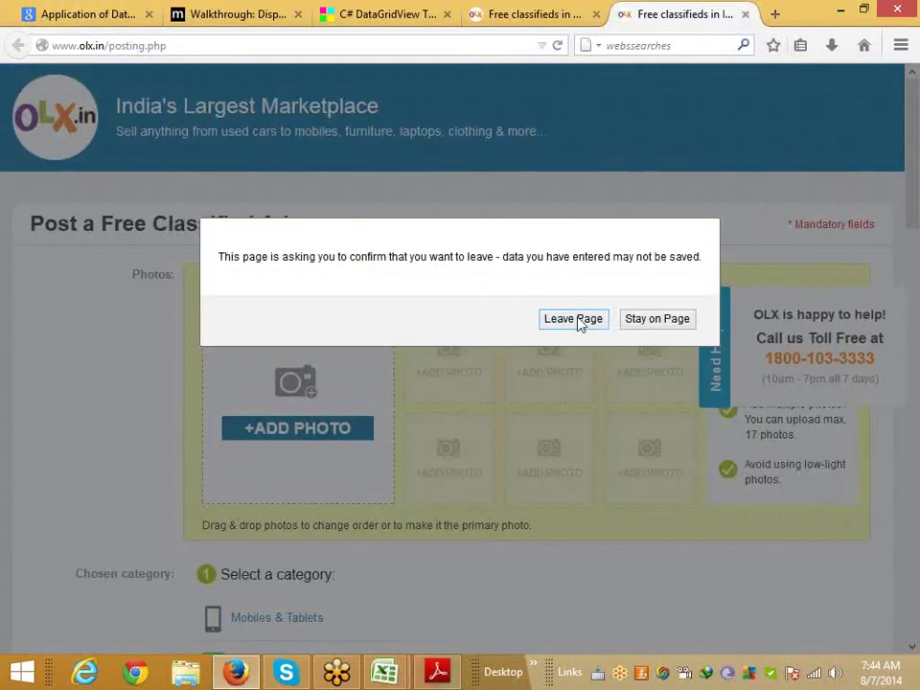
pyautogui.click(579, 321)
pyautogui.click(746, 16)
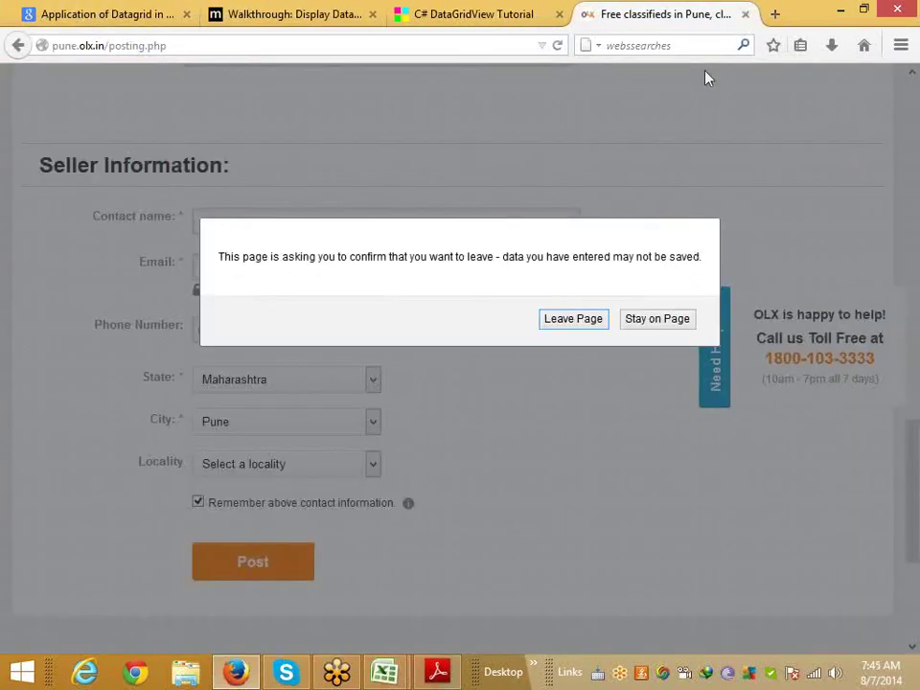
pyautogui.click(591, 324)
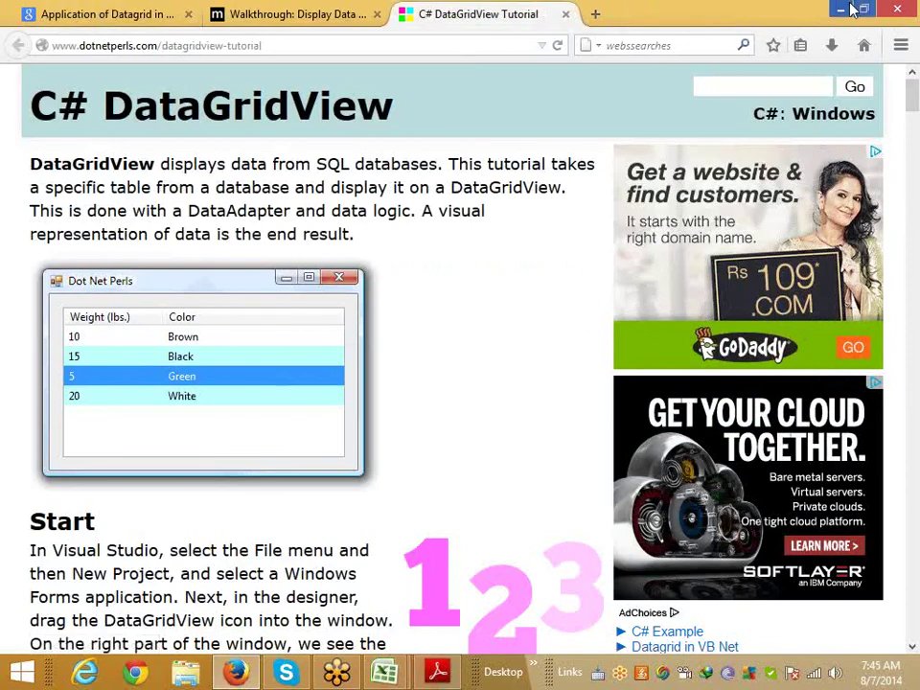
pyautogui.click(897, 10)
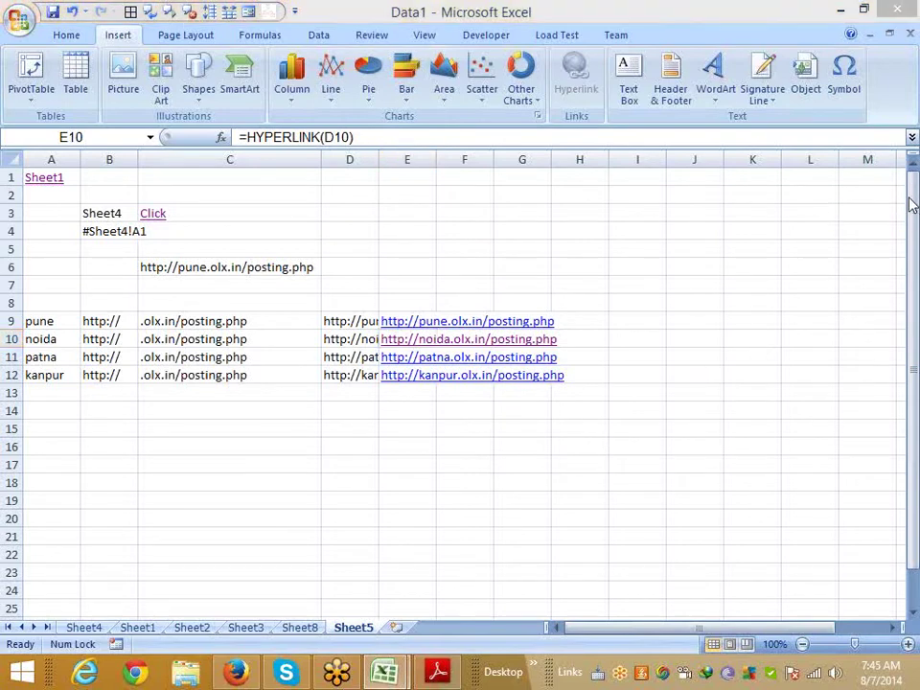
# Step: Add Sheet6 and browse the Math & Trig and Lookup & Reference function lists
pyautogui.click(401, 627)
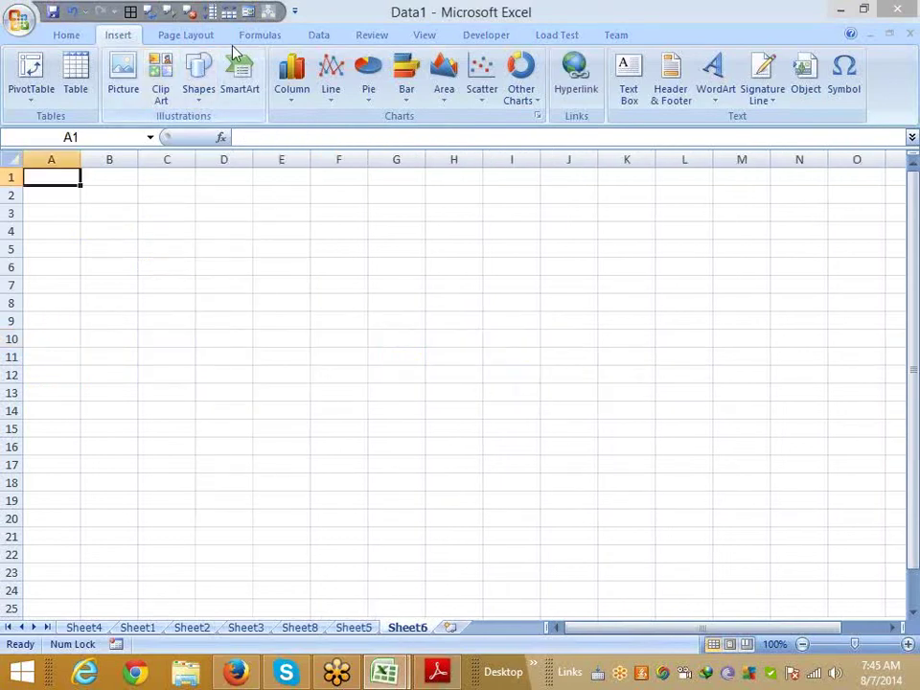
pyautogui.scroll(-2, 244, 62)
pyautogui.click(249, 79)
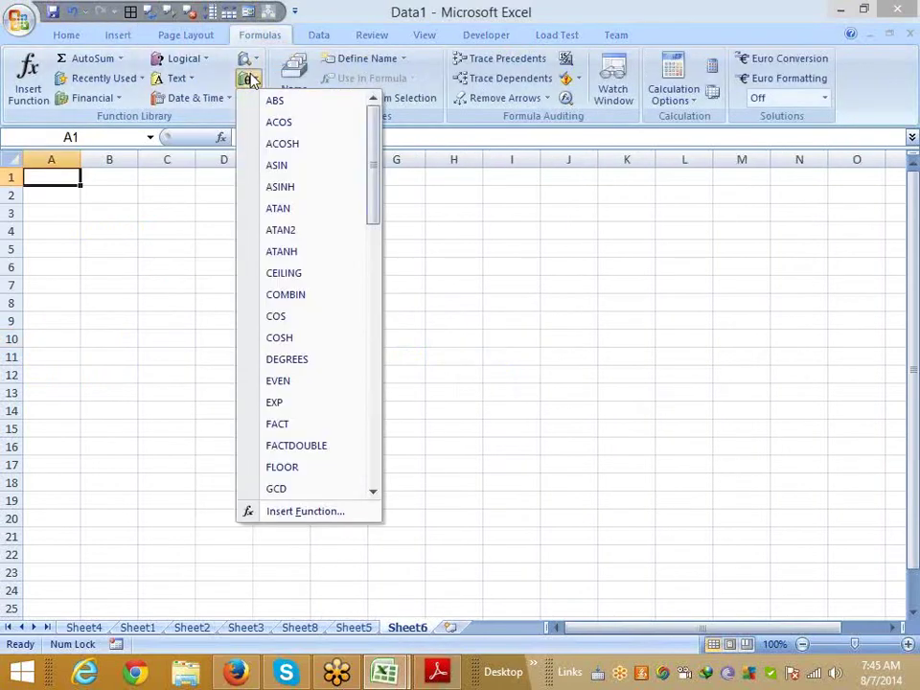
pyautogui.click(246, 58)
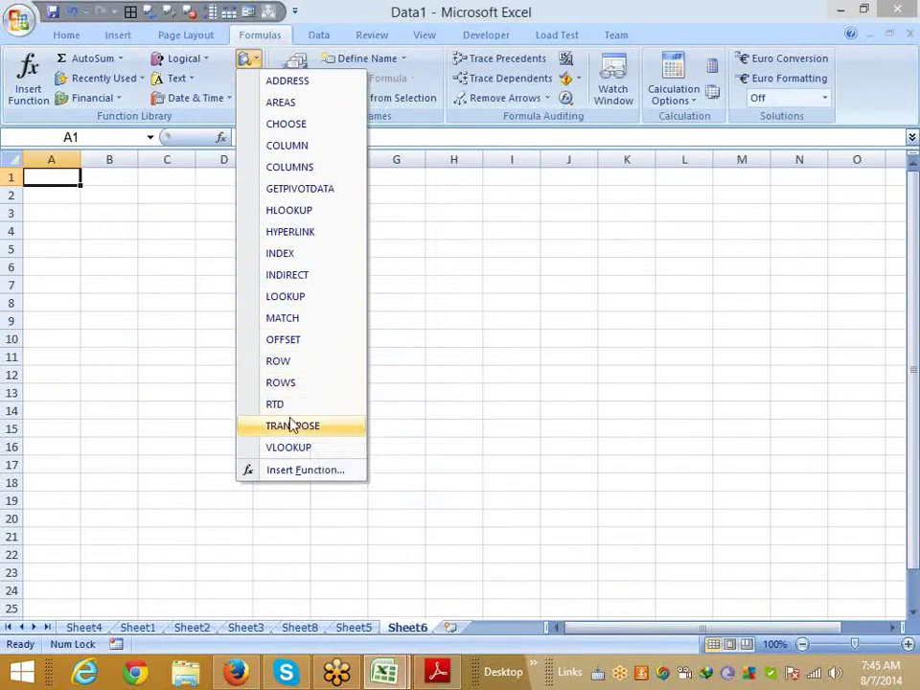
pyautogui.click(120, 276)
pyautogui.click(88, 230)
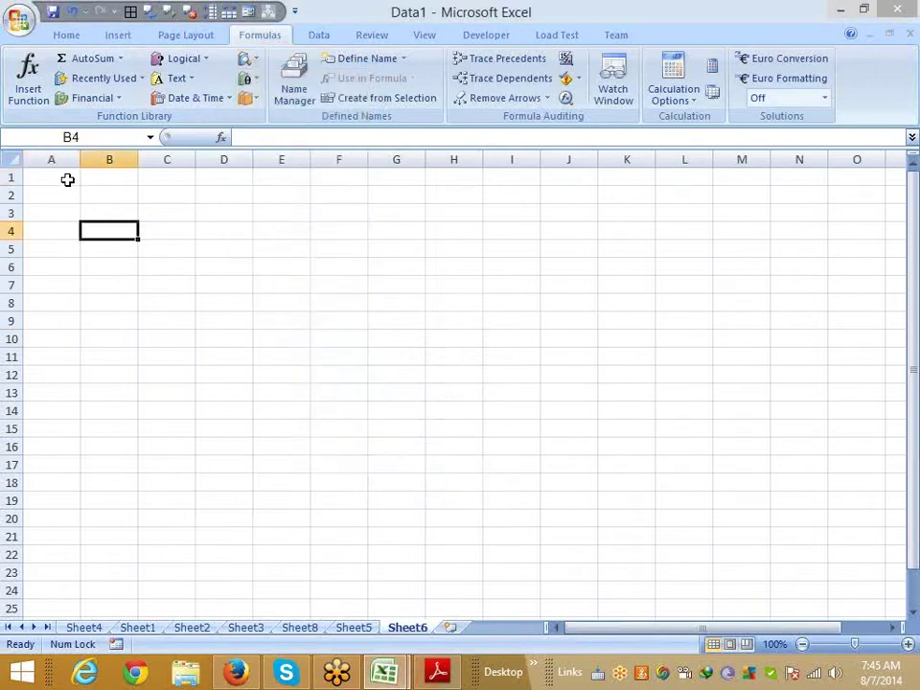
# Step: Label A1:A2 Month and Sales, and fill Jan through May across B1:F1
pyautogui.click(66, 179)
pyautogui.write('Month')
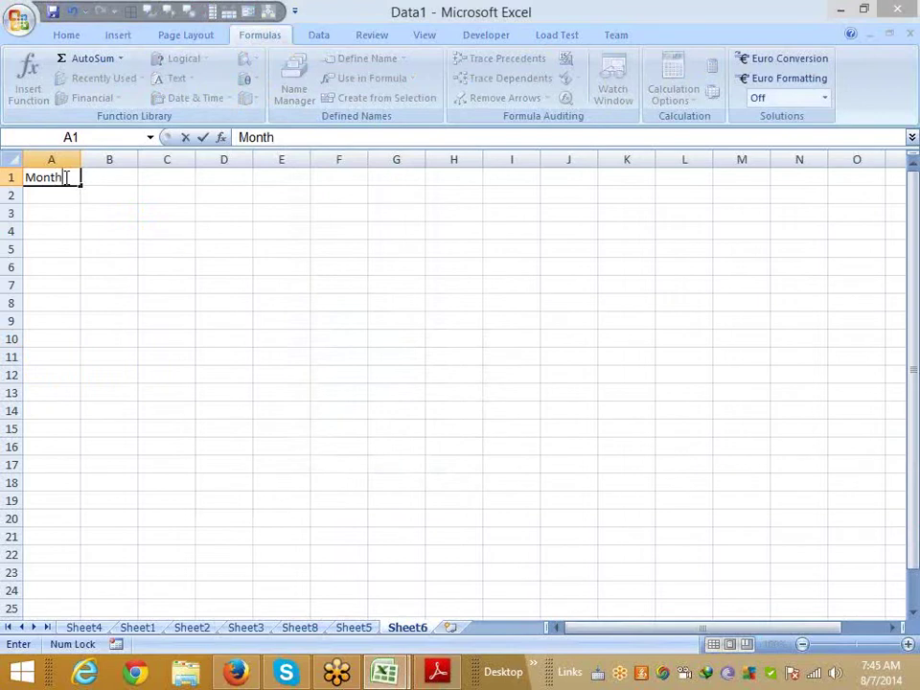
pyautogui.press('Return')
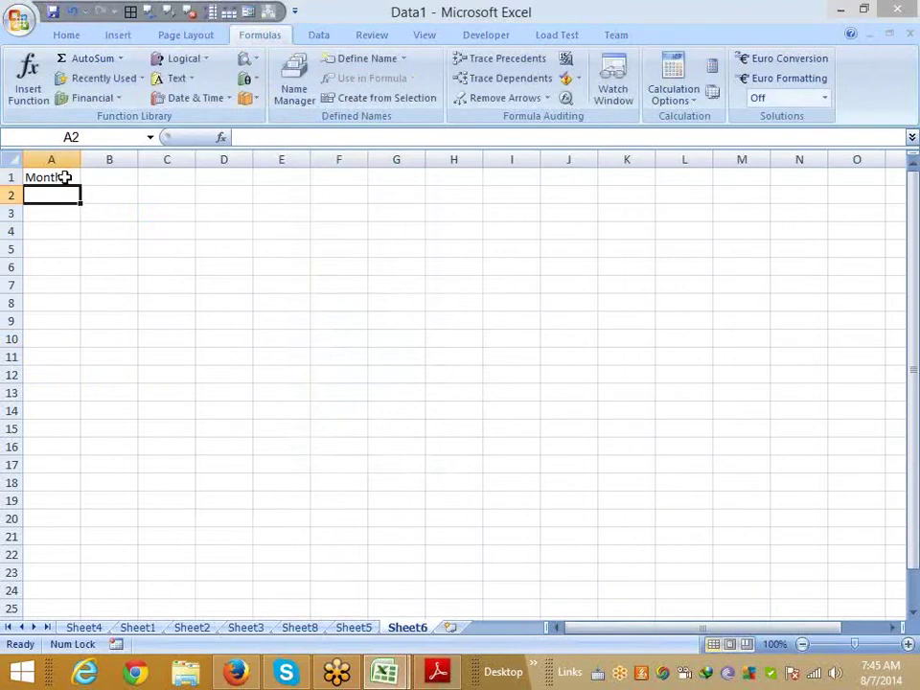
pyautogui.write('Sale')
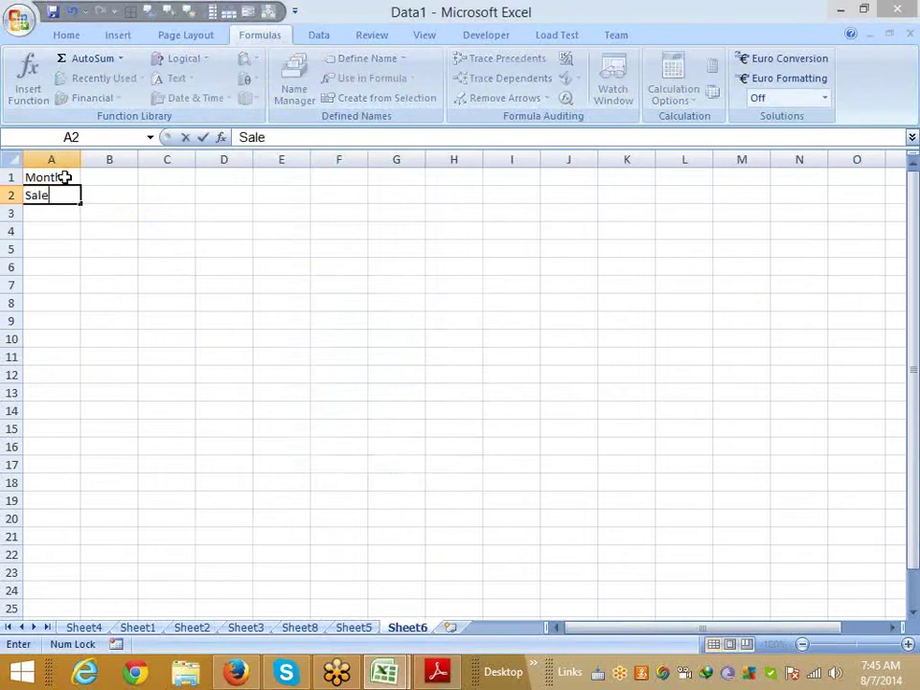
pyautogui.write('s')
pyautogui.press('Return')
pyautogui.click(64, 177)
pyautogui.press('Tab')
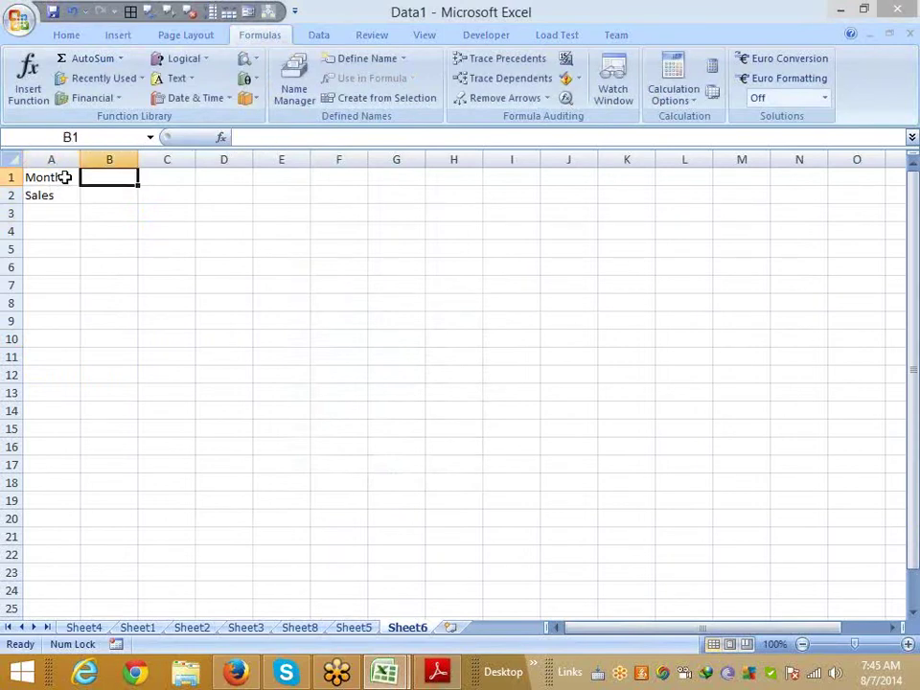
pyautogui.write('JAn')
pyautogui.press('Return')
pyautogui.press('Return')
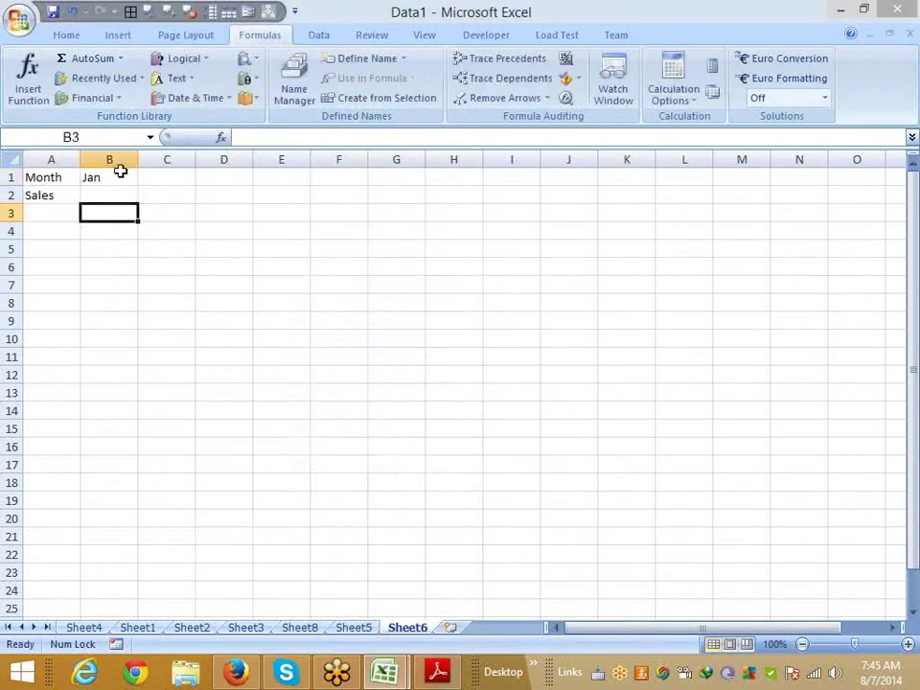
pyautogui.click(125, 176)
pyautogui.moveTo(137, 186); pyautogui.dragTo(345, 181)
pyautogui.click(143, 205)
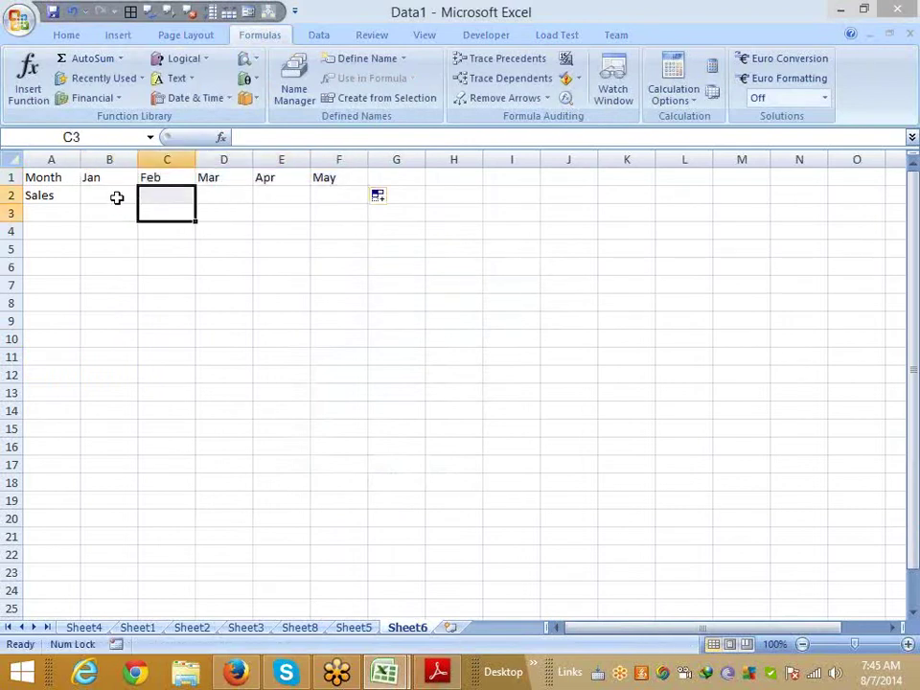
# Step: Fill B2:F2 with =RANDBETWEEN(10,90) and copy the sales values
pyautogui.click(113, 195)
pyautogui.write('=r')
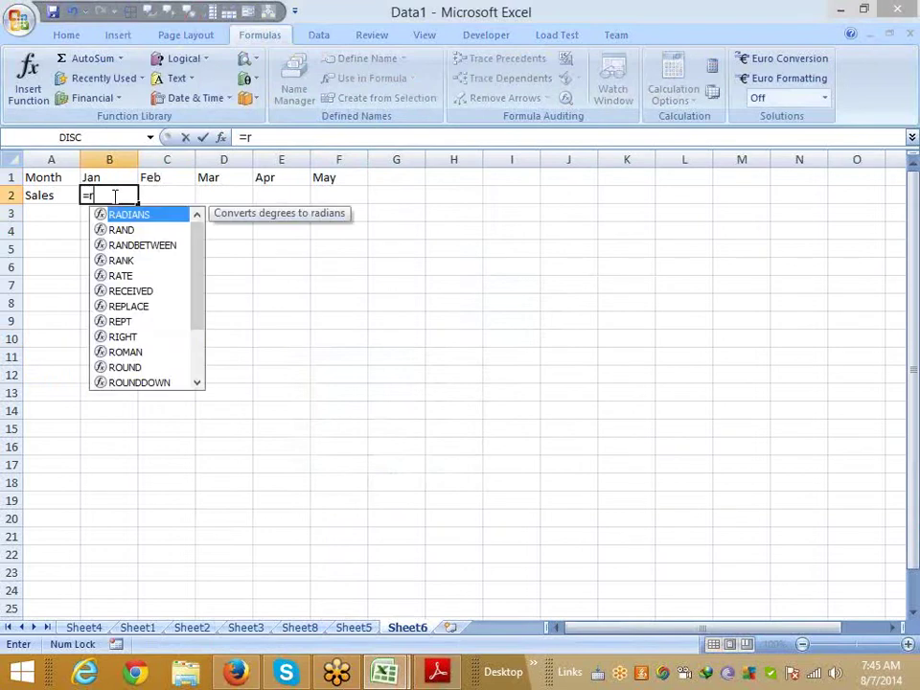
pyautogui.press('Down')
pyautogui.press('Down')
pyautogui.press('Tab')
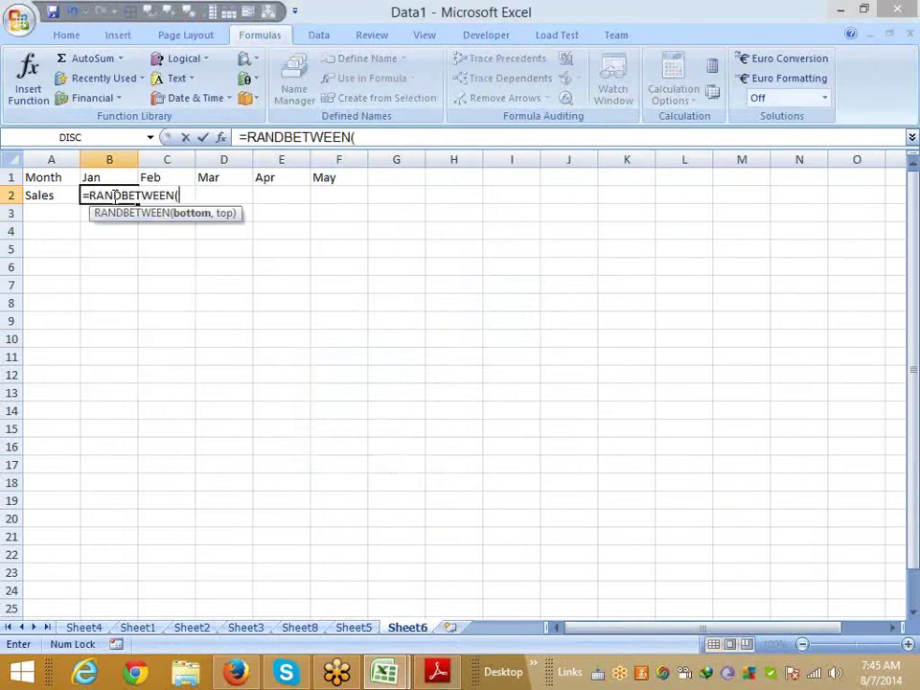
pyautogui.write('10,9')
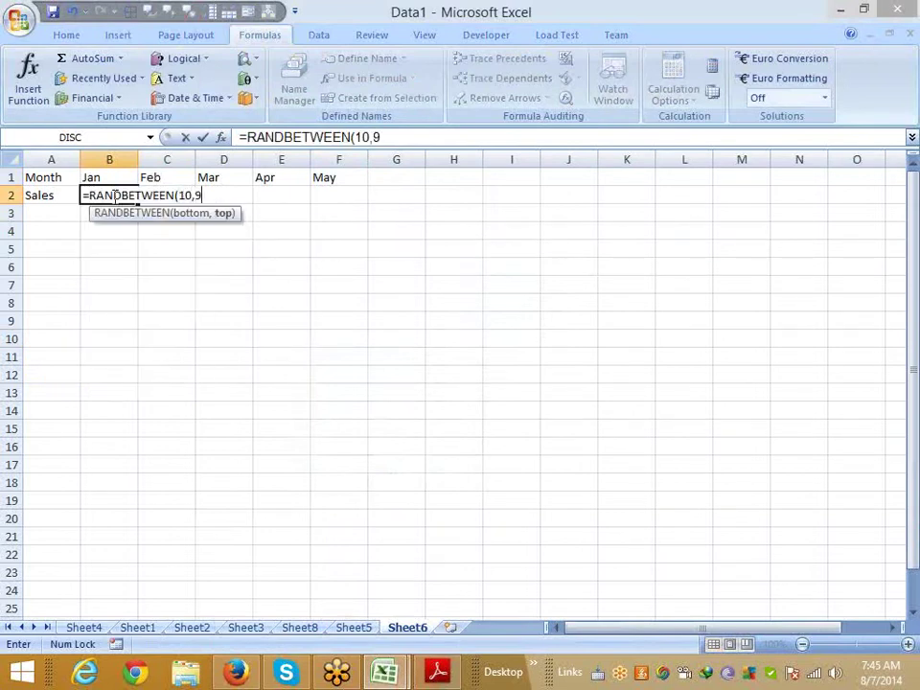
pyautogui.write('0')
pyautogui.press('Return')
pyautogui.click(113, 196)
pyautogui.hotkey('shift', 'Right')
pyautogui.hotkey('shift', 'Right')
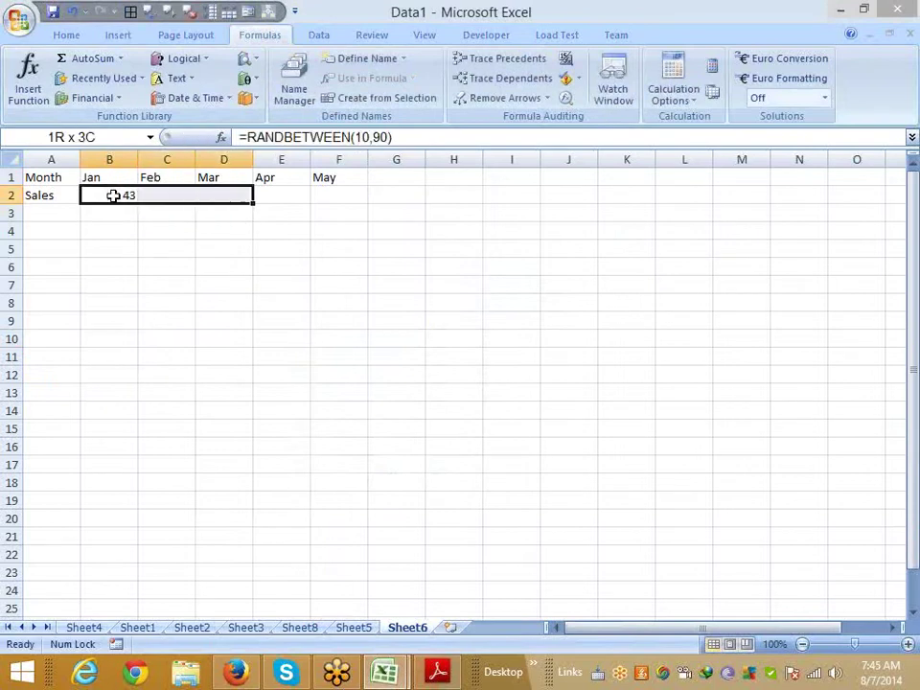
pyautogui.hotkey('shift', 'Right')
pyautogui.hotkey('shift', 'Right')
pyautogui.hotkey('ctrl', 'r')
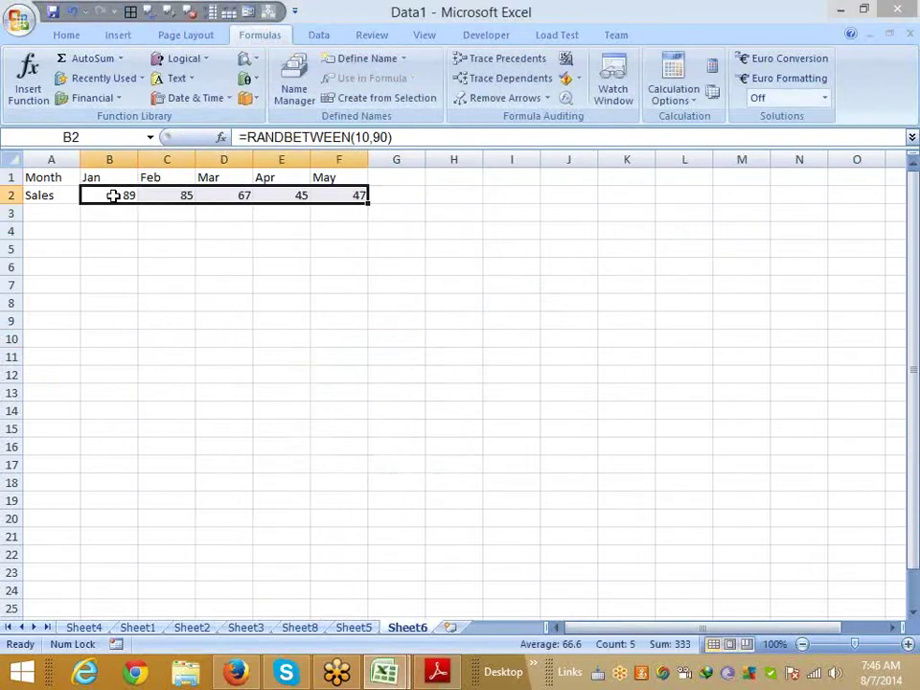
pyautogui.press('Up')
pyautogui.press('Down')
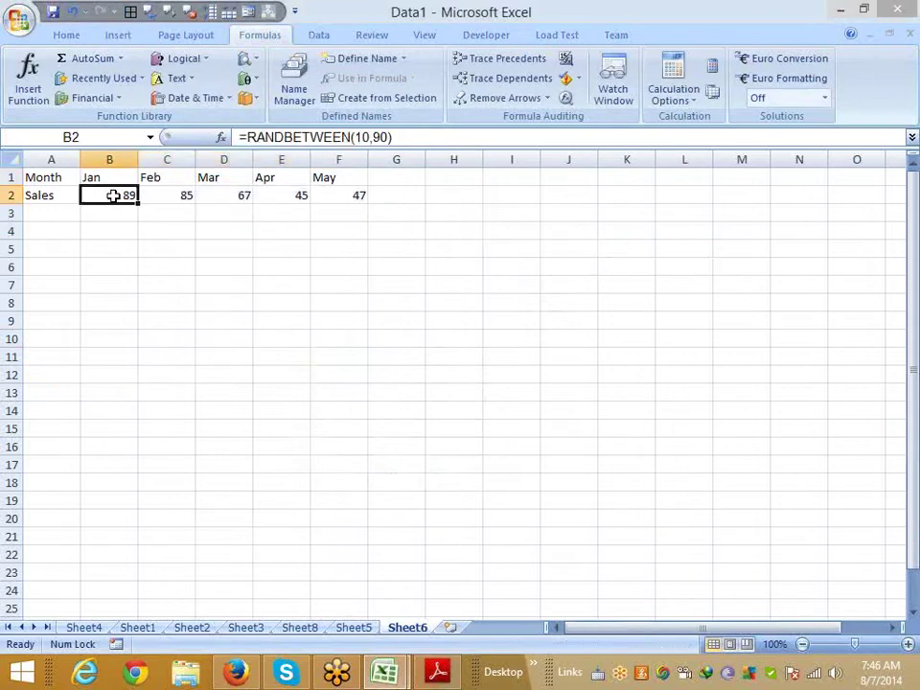
pyautogui.hotkey('shift', 'Right')
pyautogui.hotkey('shift', 'Right')
pyautogui.hotkey('shift', 'Right')
pyautogui.hotkey('ctrl', 'c')
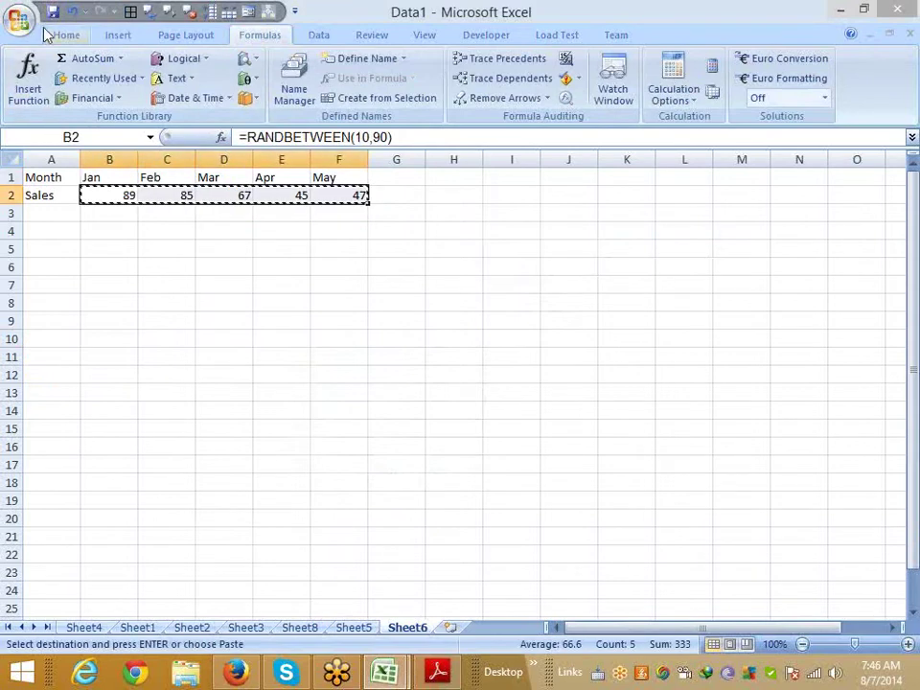
# Step: Paste the sales figures back over B2:F2 as fixed values
pyautogui.click(66, 35)
pyautogui.click(36, 91)
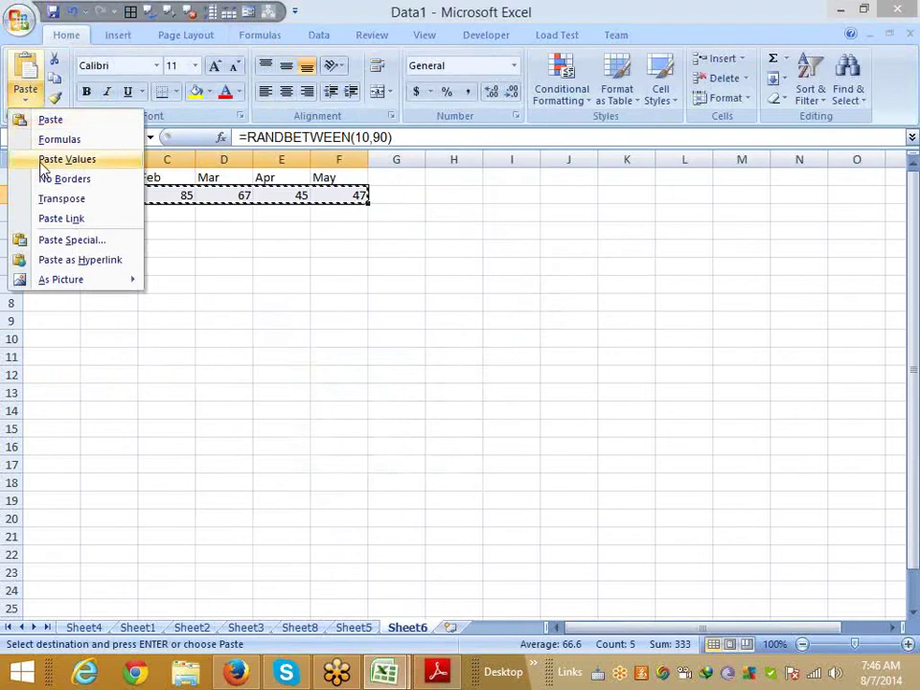
pyautogui.click(40, 158)
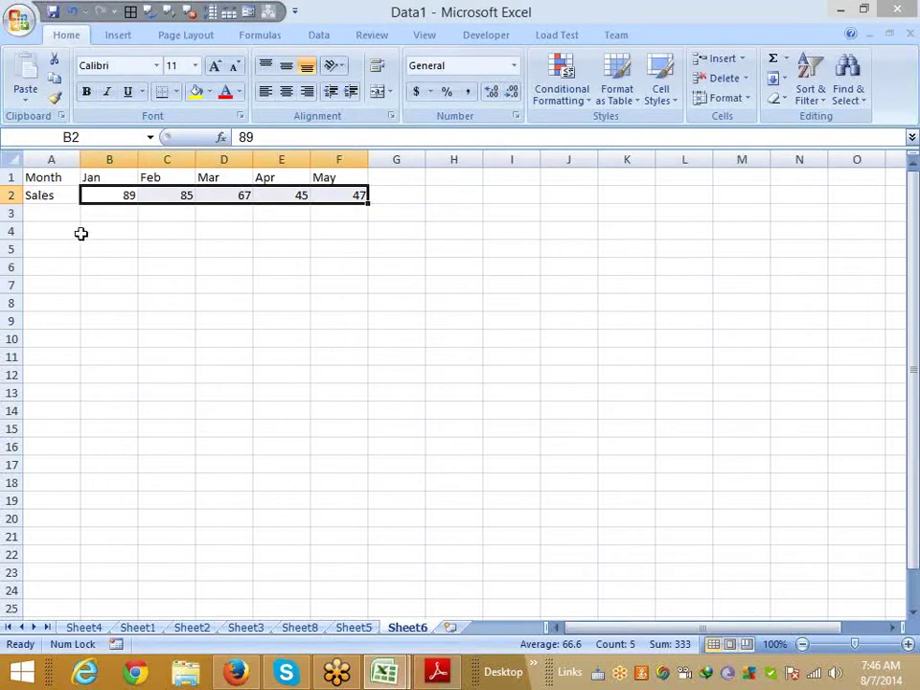
pyautogui.click(144, 262)
# Step: Copy A1:F2 and Paste Special with Transpose at A7
pyautogui.moveTo(55, 176); pyautogui.dragTo(354, 197)
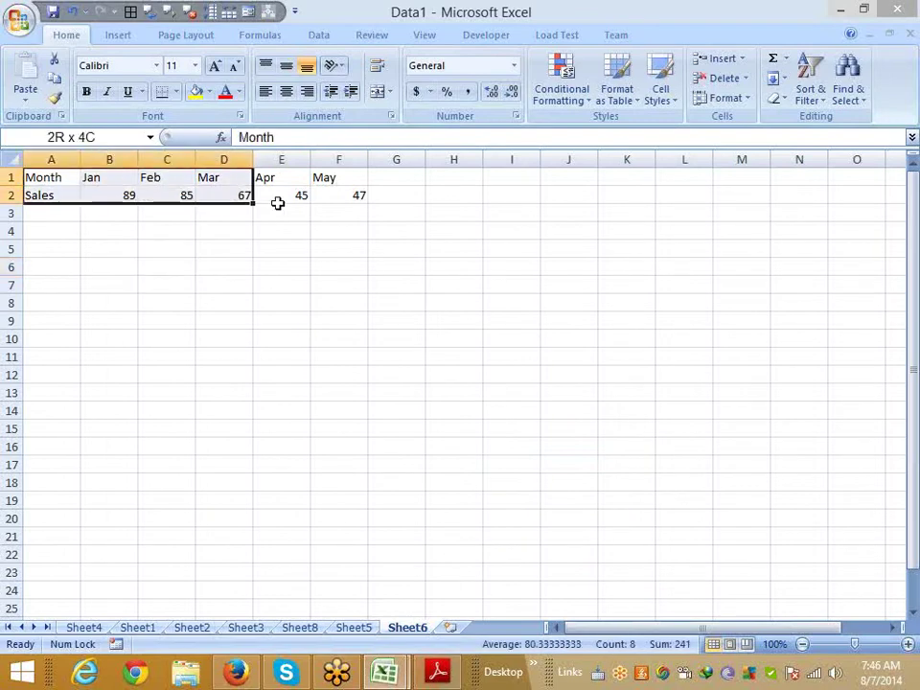
pyautogui.hotkey('ctrl', 'c')
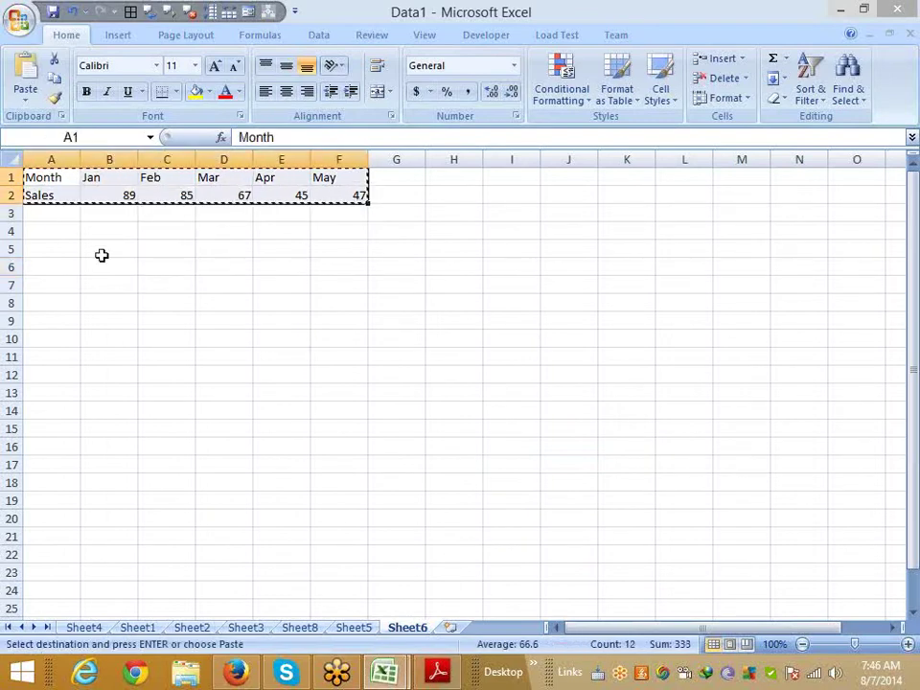
pyautogui.click(66, 284)
pyautogui.rightClick(66, 283)
pyautogui.click(129, 353)
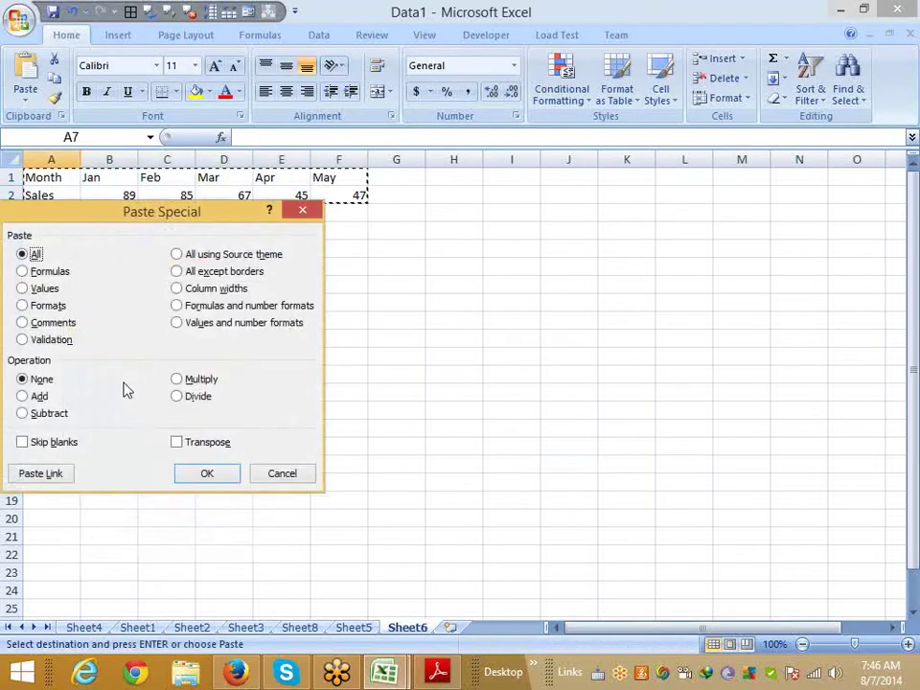
pyautogui.click(178, 443)
pyautogui.click(205, 470)
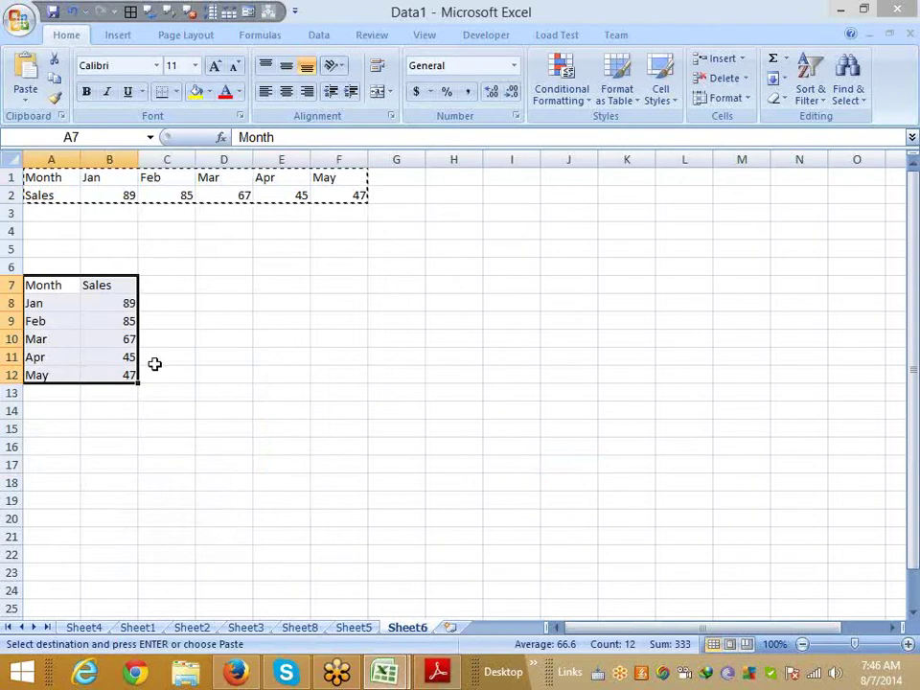
# Step: Change the March sales in D2 to 50
pyautogui.click(219, 195)
pyautogui.press('Escape')
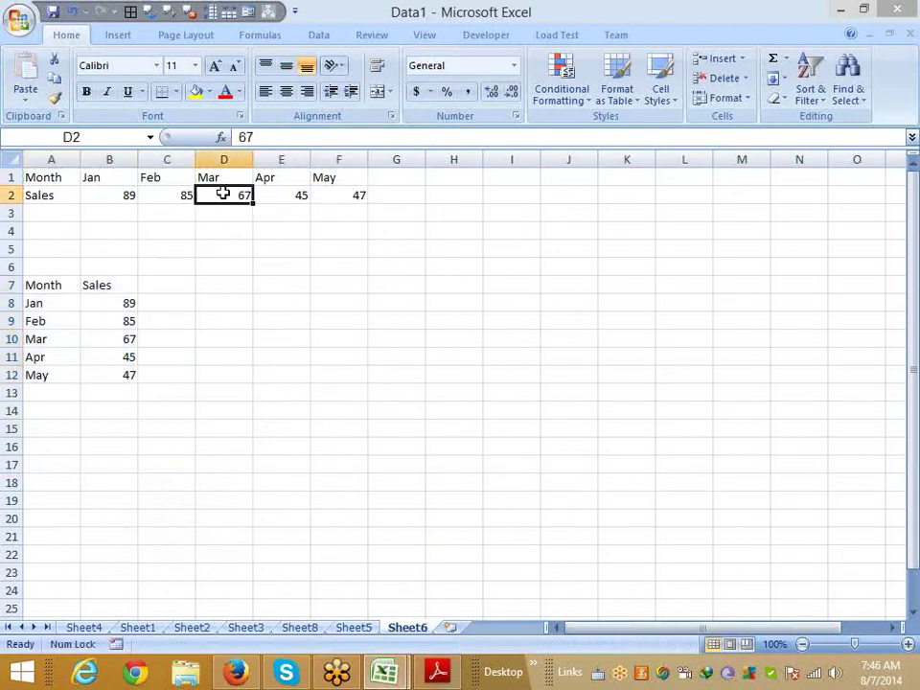
pyautogui.write('50')
pyautogui.press('Return')
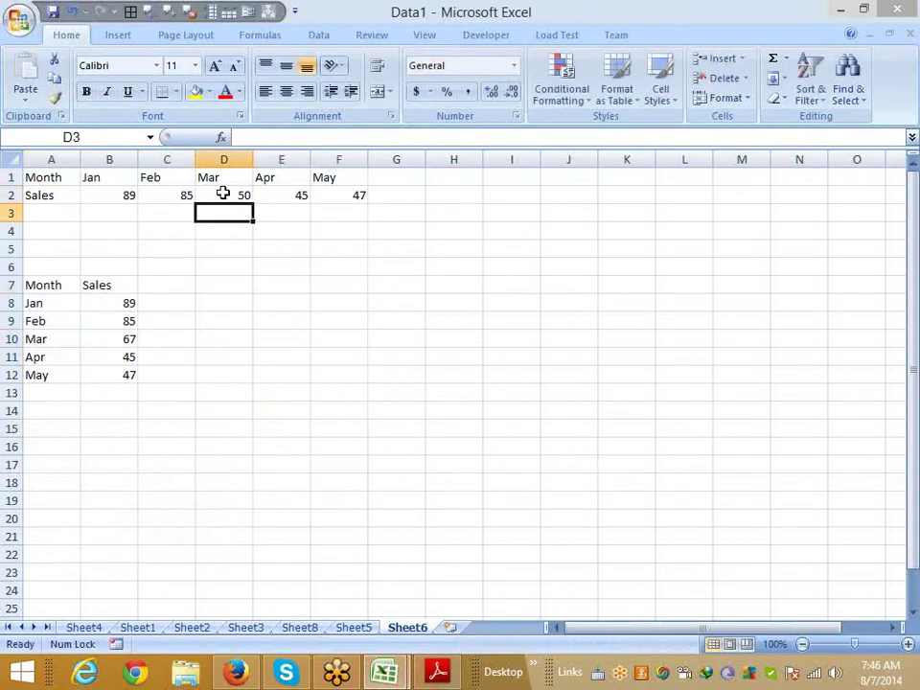
pyautogui.click(112, 336)
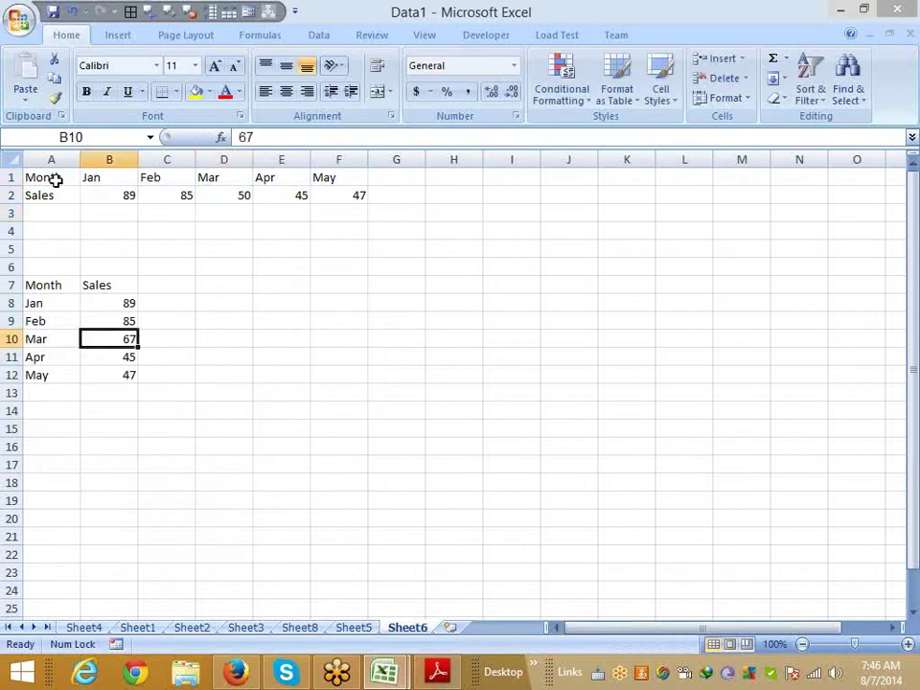
pyautogui.moveTo(55, 180)
pyautogui.mouseDown()
pyautogui.moveTo(359, 181)
pyautogui.moveTo(360, 196)
pyautogui.mouseUp()
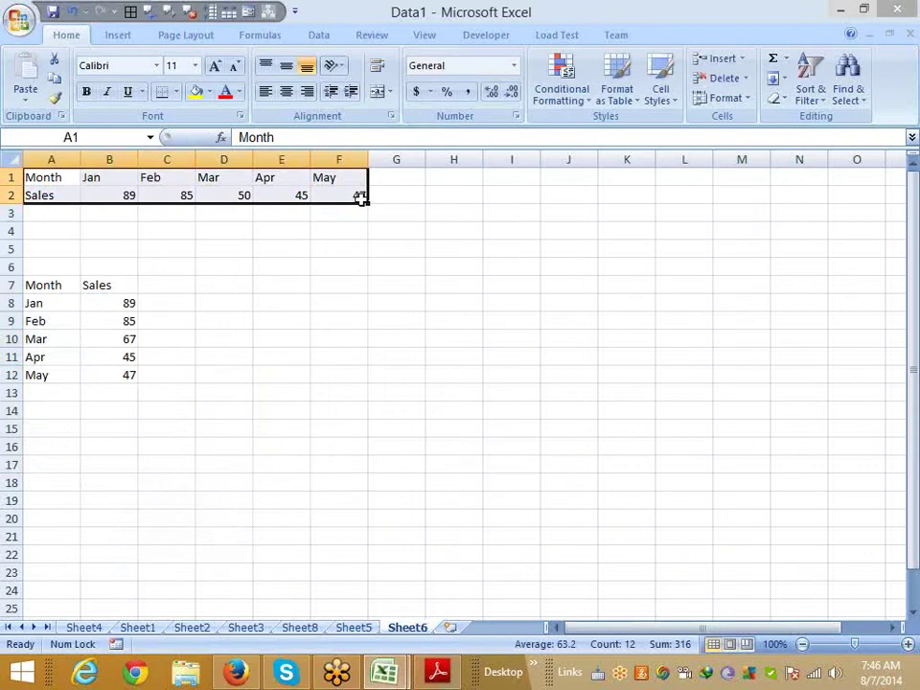
# Step: Enter =TRANSPOSE(A1:F2) in D7 and select D7:E12 as the output range
pyautogui.click(242, 282)
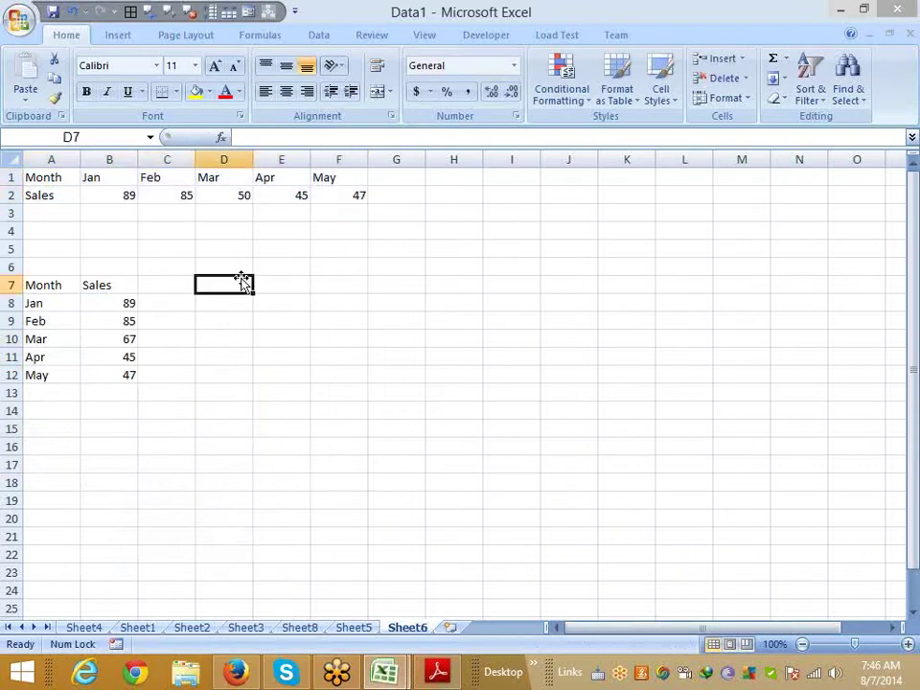
pyautogui.write('=')
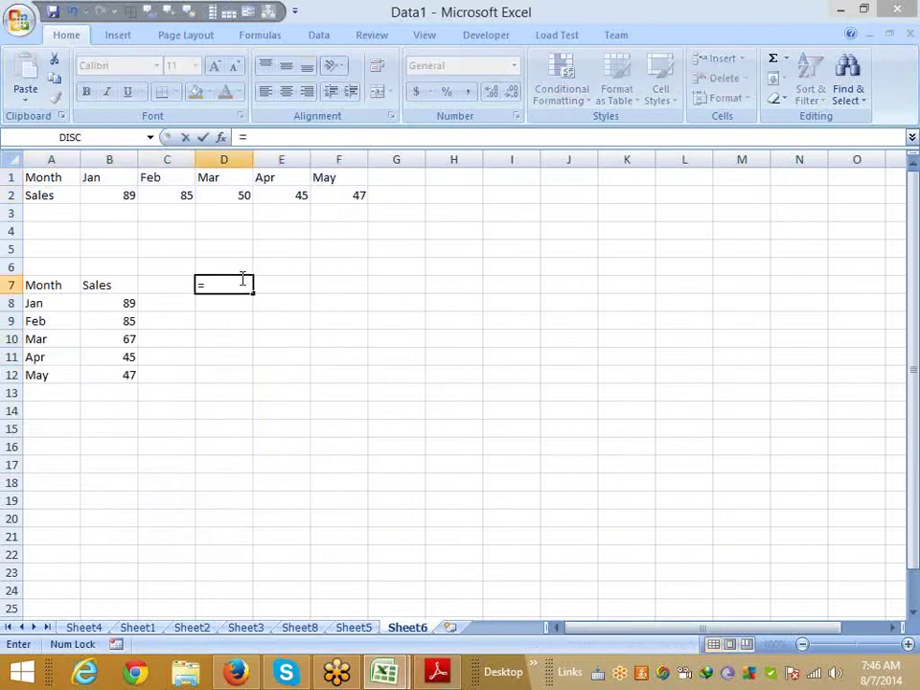
pyautogui.write('tr')
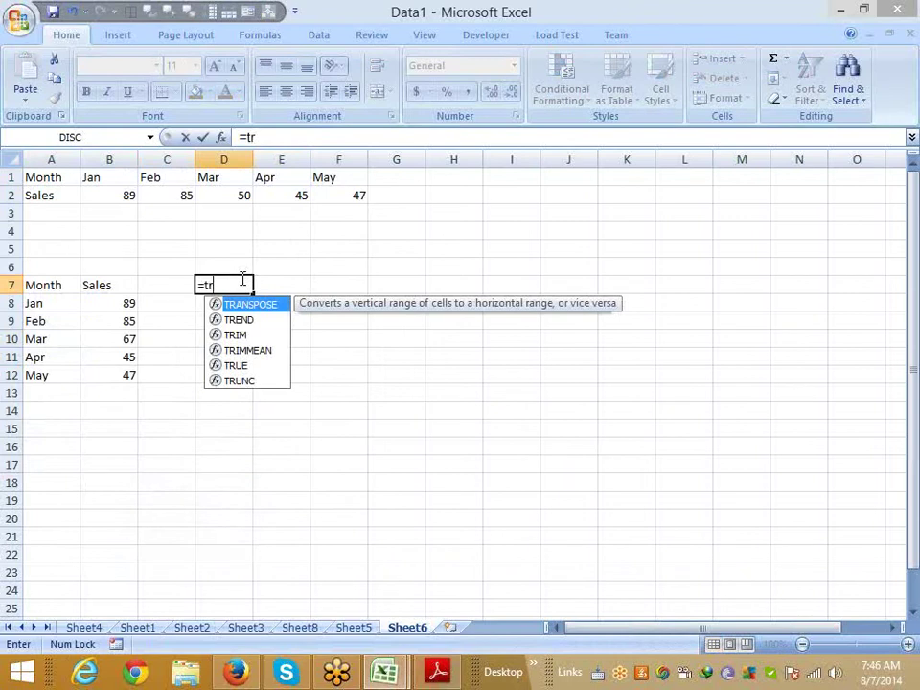
pyautogui.press('Tab')
pyautogui.moveTo(37, 176)
pyautogui.mouseDown()
pyautogui.moveTo(205, 213)
pyautogui.moveTo(333, 199)
pyautogui.mouseUp()
pyautogui.press('Return')
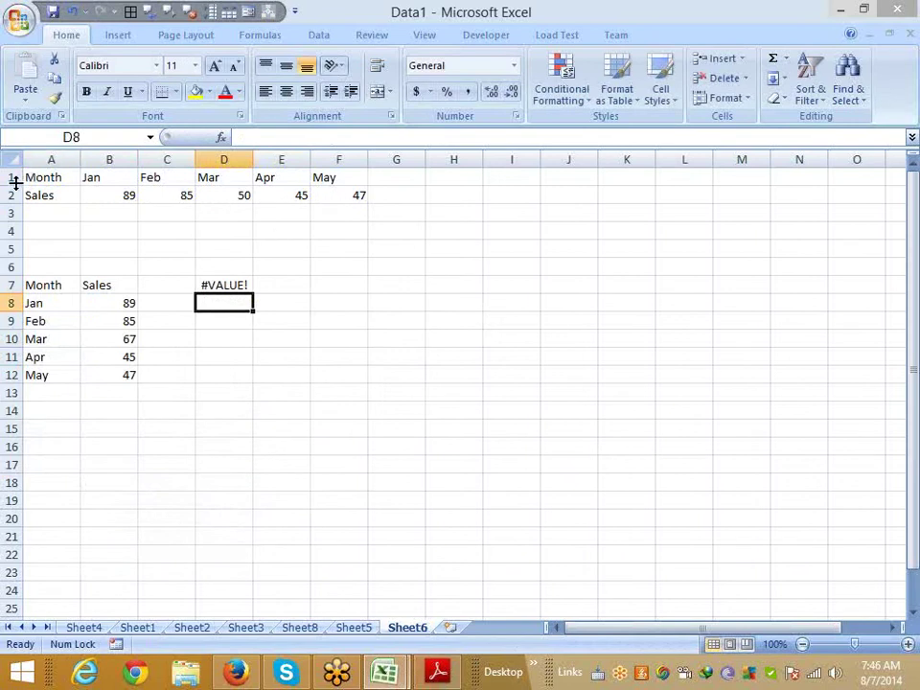
pyautogui.moveTo(11, 177)
pyautogui.mouseDown()
pyautogui.moveTo(113, 244)
pyautogui.moveTo(113, 230)
pyautogui.mouseUp()
pyautogui.moveTo(240, 287); pyautogui.dragTo(266, 288)
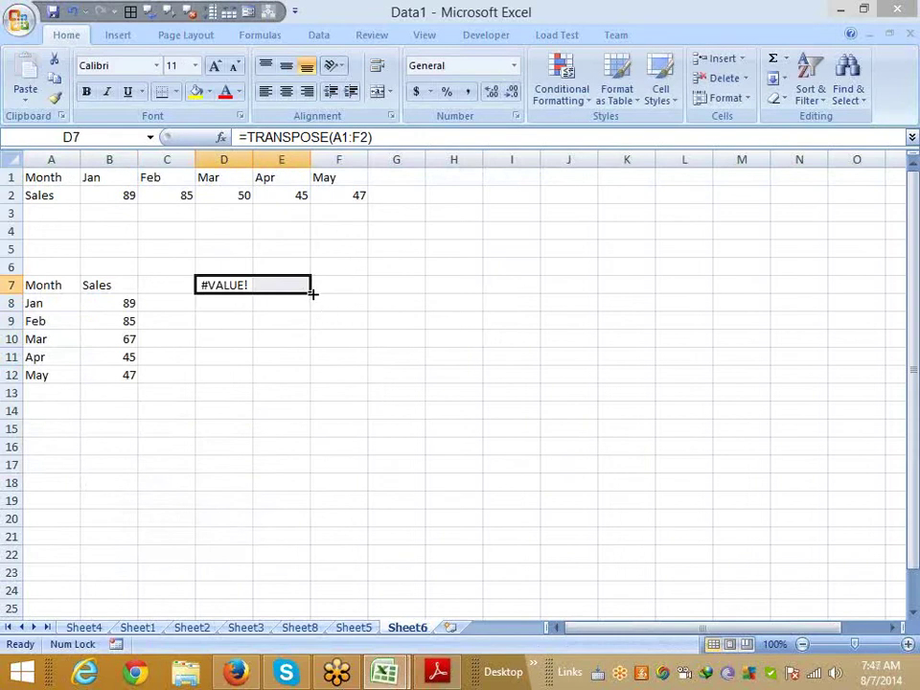
pyautogui.keyDown('shift'); pyautogui.click(284, 370); pyautogui.keyUp('shift')
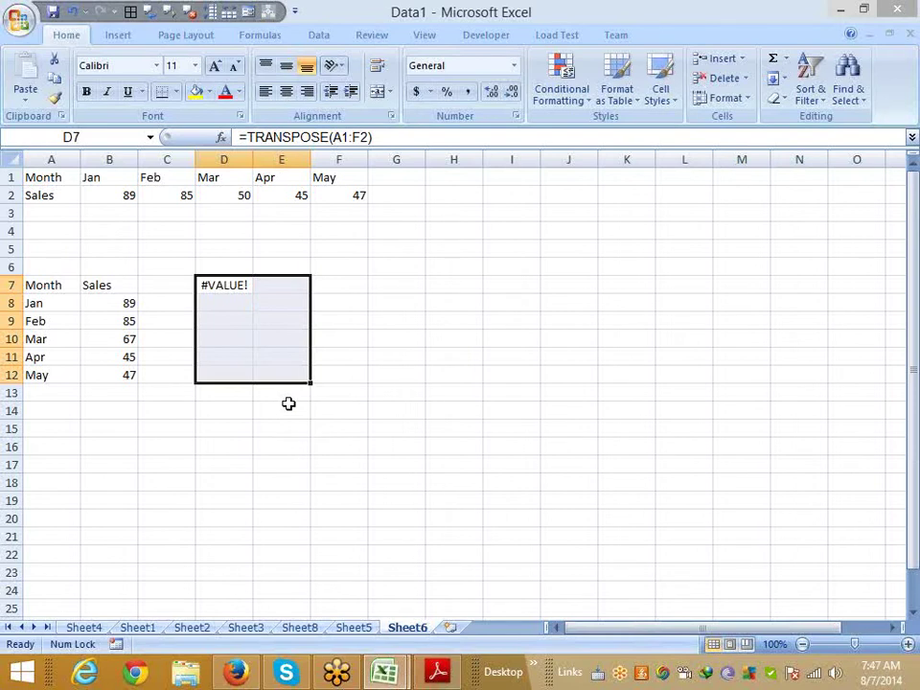
# Step: Change the February sales in C2 to 100
pyautogui.press('F2')
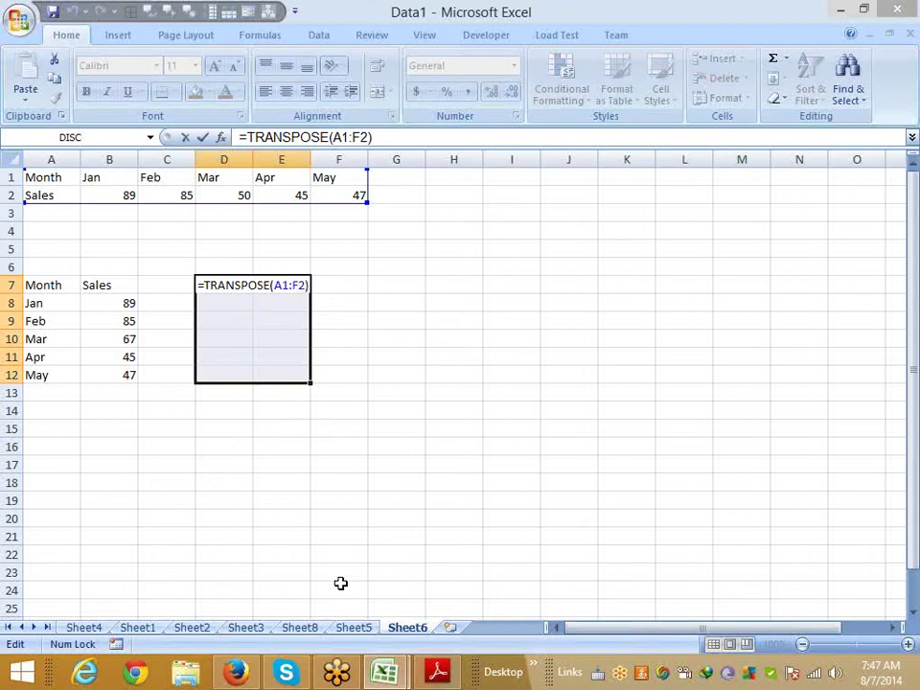
pyautogui.click(185, 207)
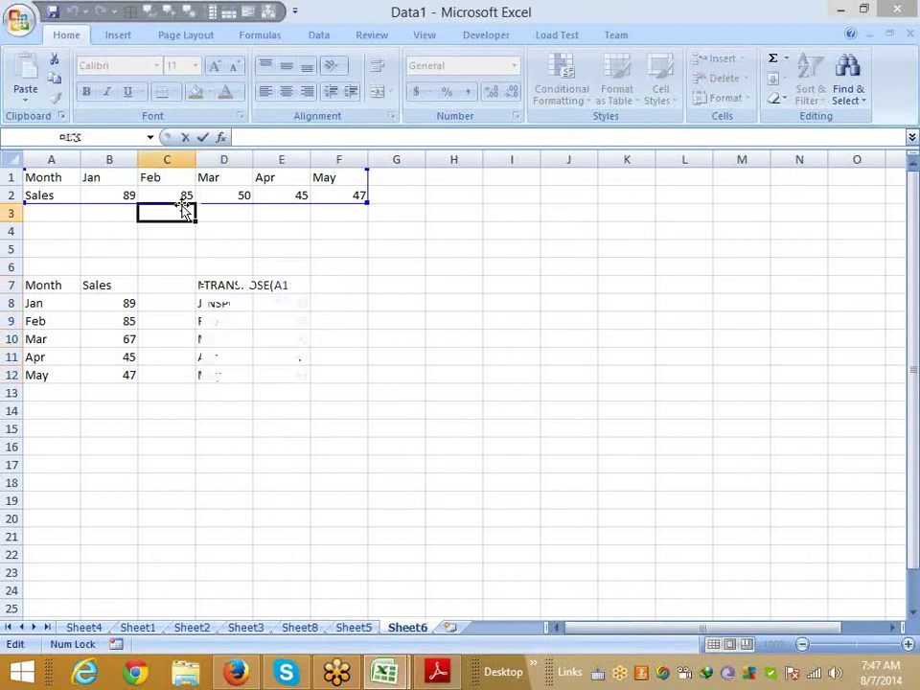
pyautogui.click(178, 195)
pyautogui.write('100')
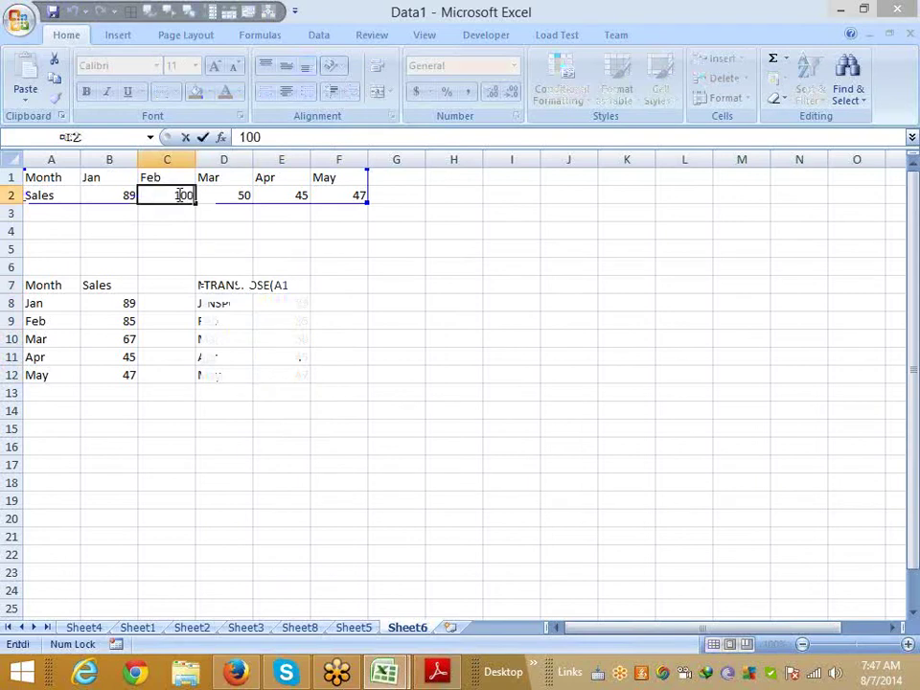
pyautogui.press('Return')
# Step: Clear D7:F12 and re-enter =TRANSPOSE(A1:F2) in D7
pyautogui.click(280, 328)
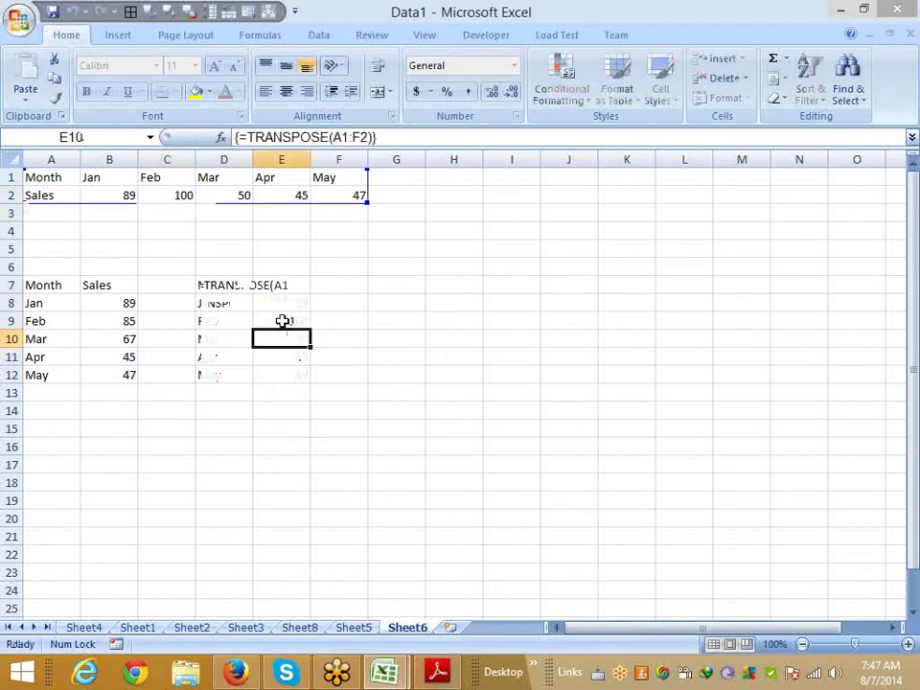
pyautogui.click(286, 318)
pyautogui.moveTo(235, 288); pyautogui.dragTo(313, 376)
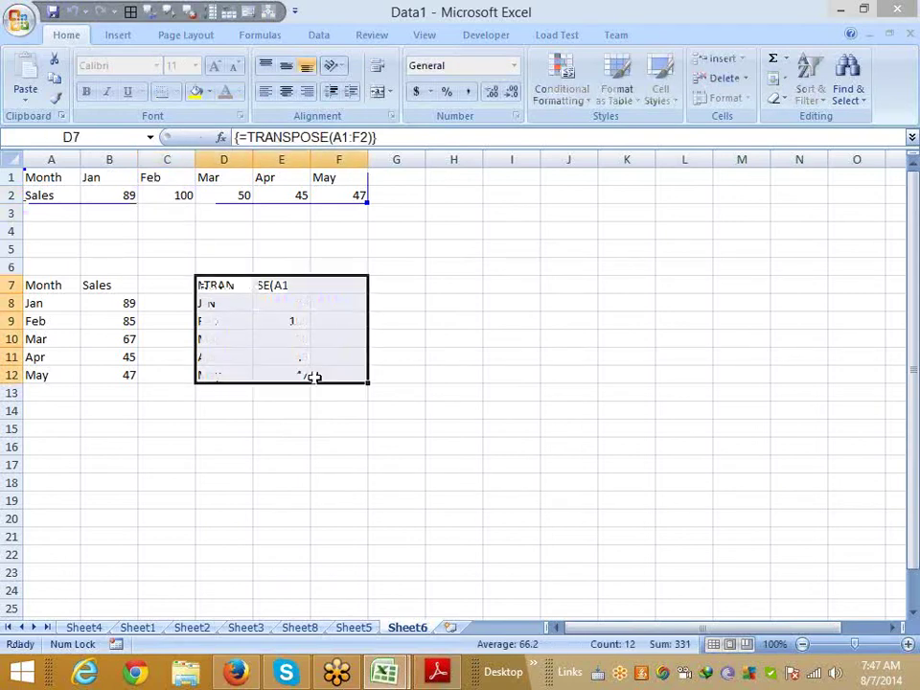
pyautogui.press('Delete')
pyautogui.click(222, 286)
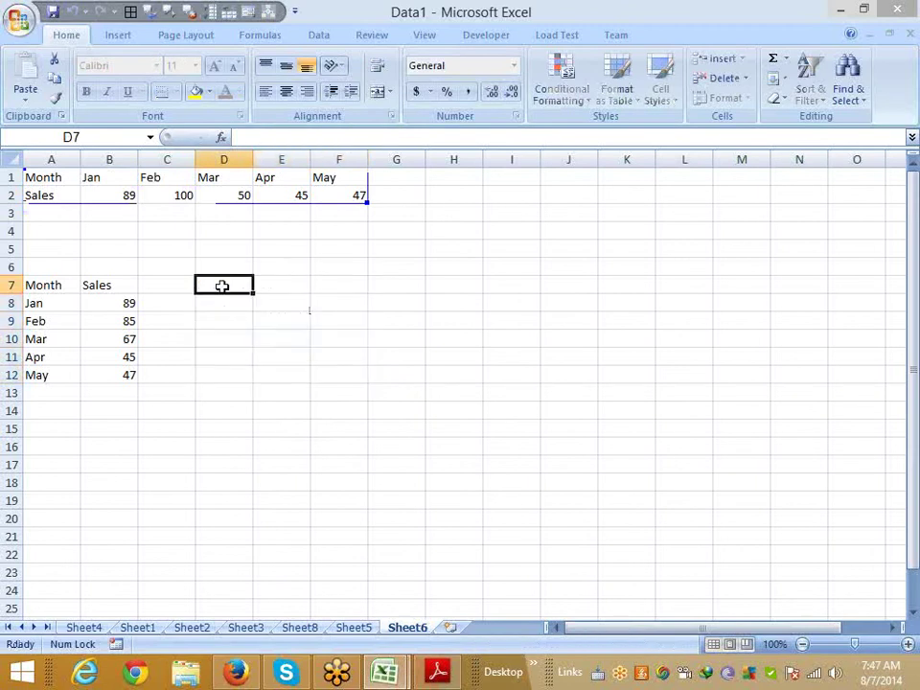
pyautogui.write('=tr')
pyautogui.press('Tab')
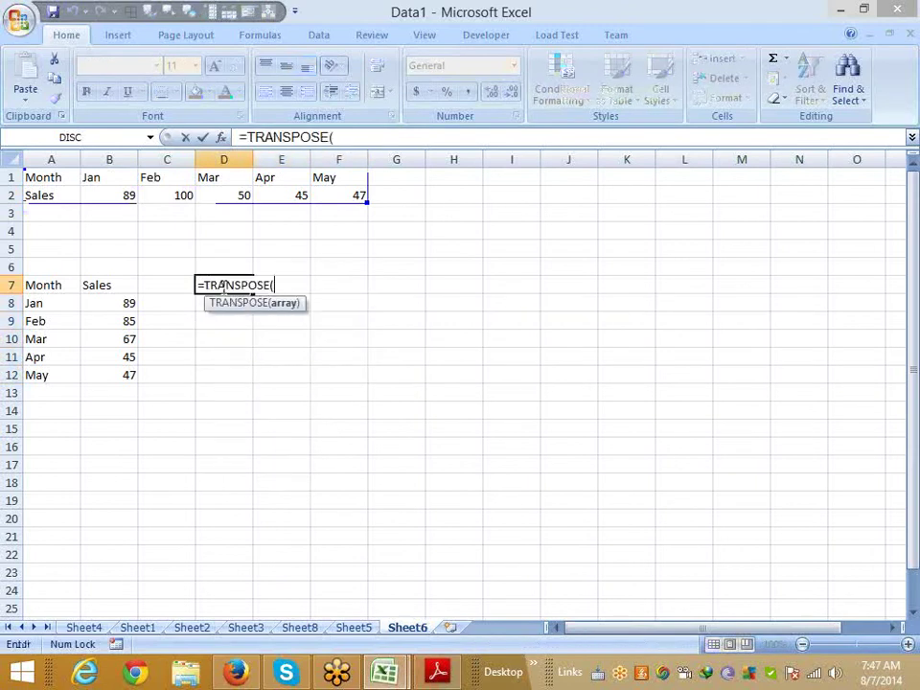
pyautogui.moveTo(61, 181); pyautogui.dragTo(354, 203)
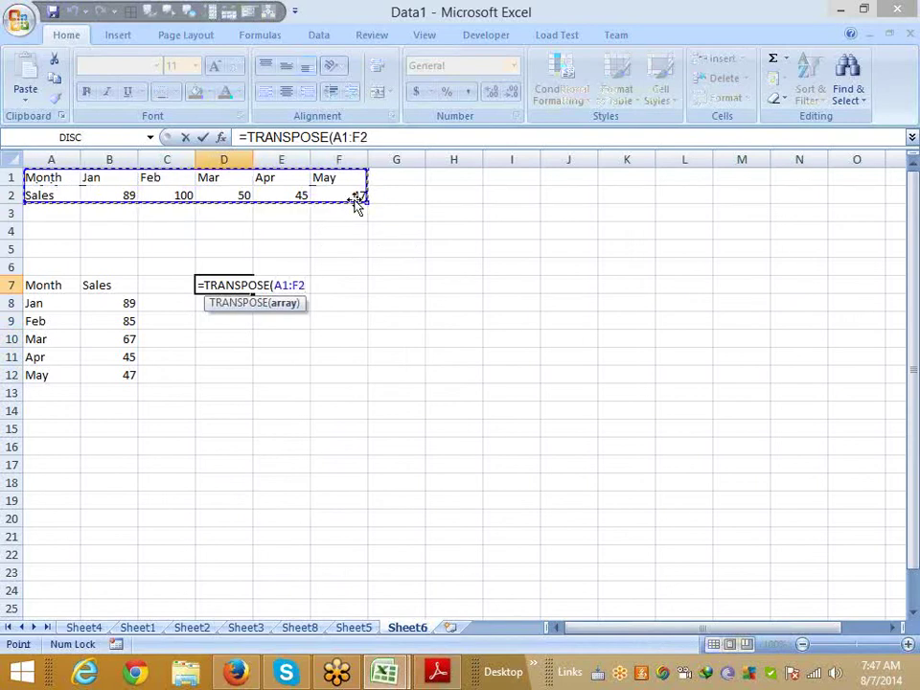
pyautogui.press('Return')
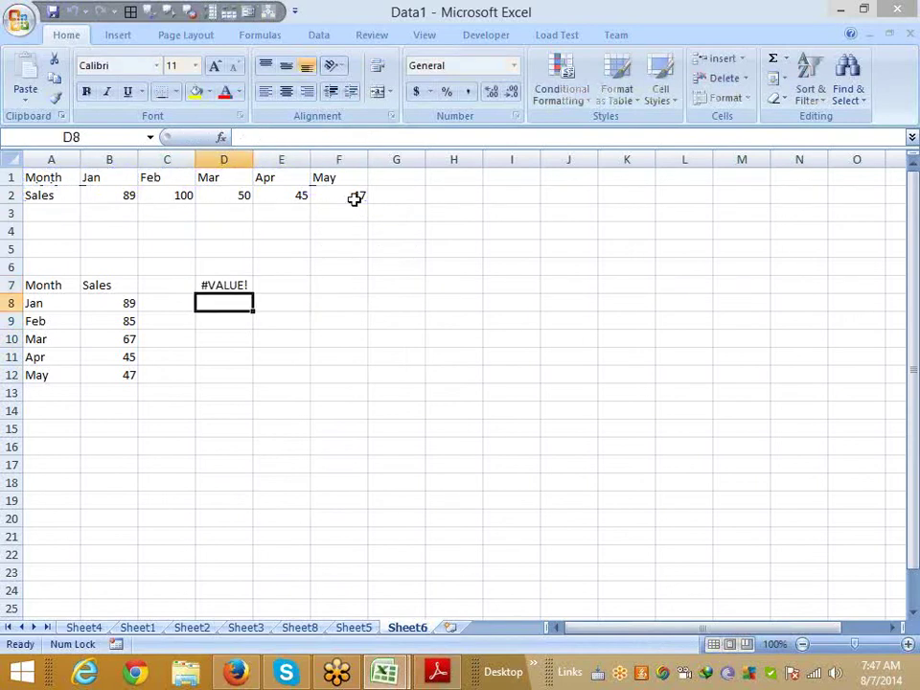
# Step: Select D7:E12 and commit the TRANSPOSE formula as an array with Ctrl+Shift+Enter
pyautogui.moveTo(216, 285)
pyautogui.mouseDown()
pyautogui.moveTo(277, 285)
pyautogui.moveTo(288, 376)
pyautogui.mouseUp()
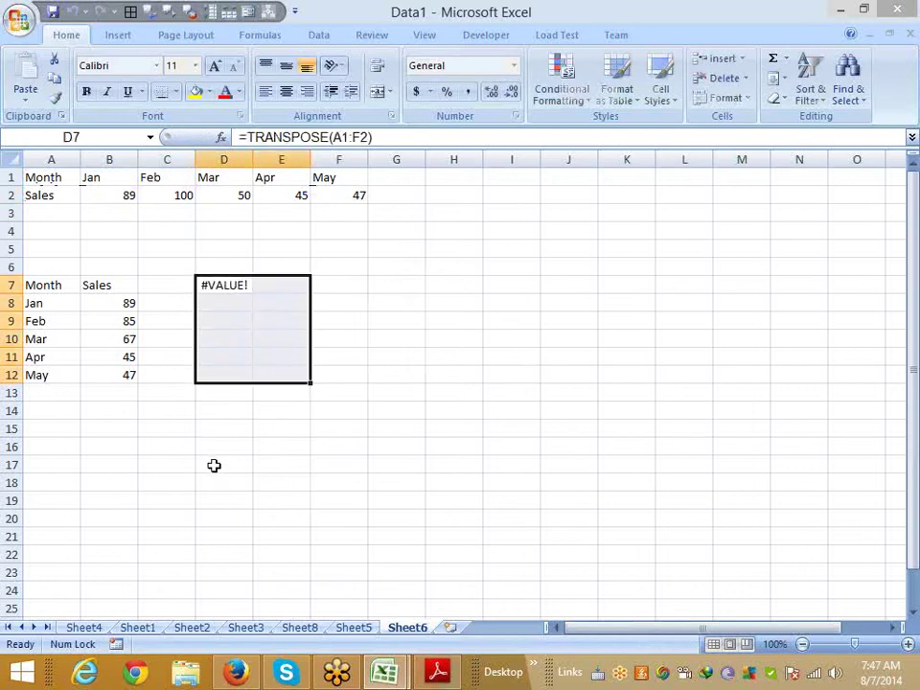
pyautogui.press('F2')
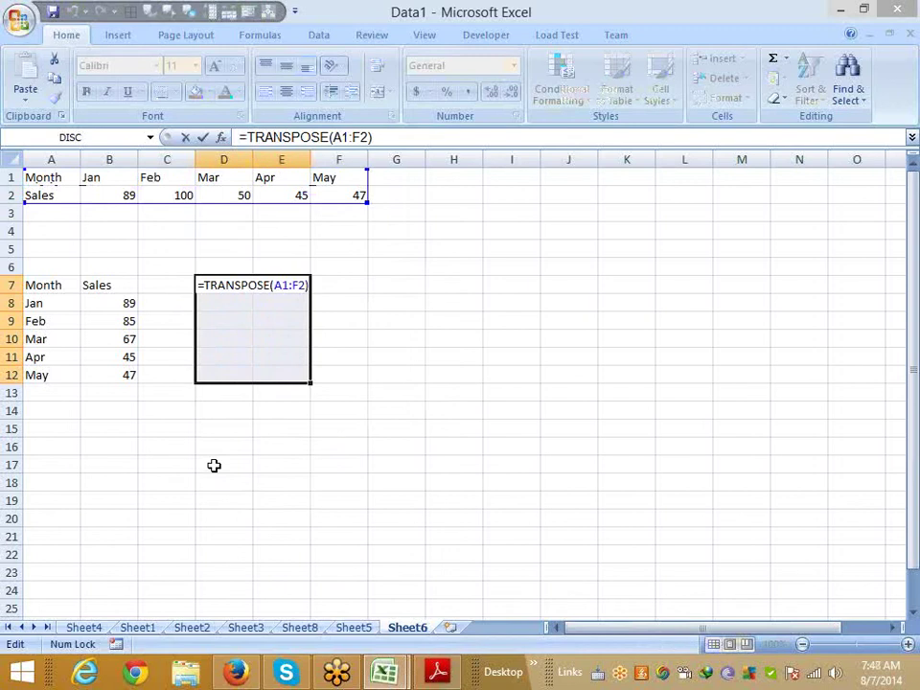
pyautogui.hotkey('ctrl', 'shift', 'Return')
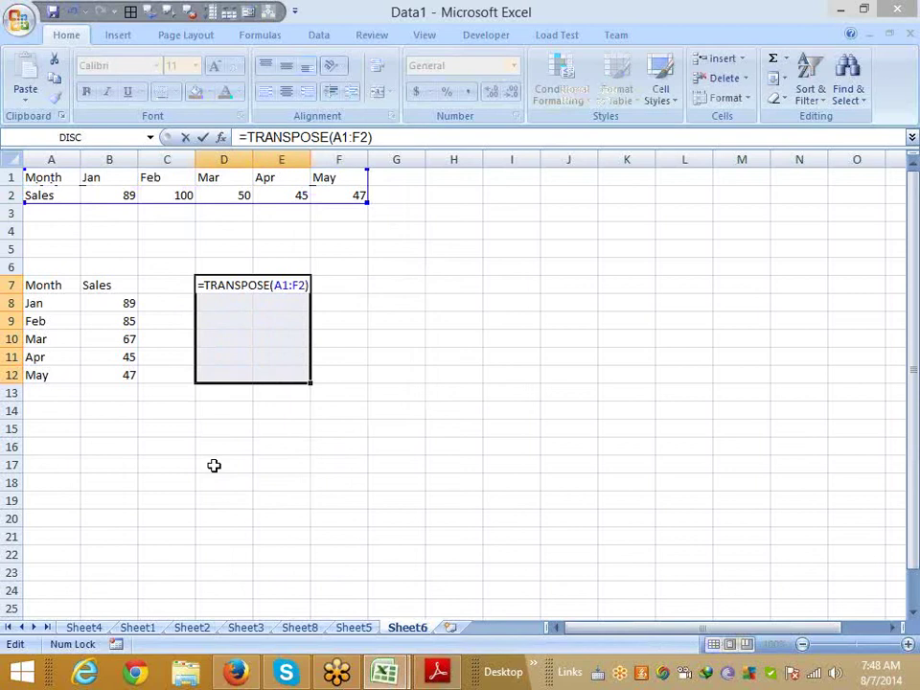
pyautogui.click(429, 373)
pyautogui.click(286, 342)
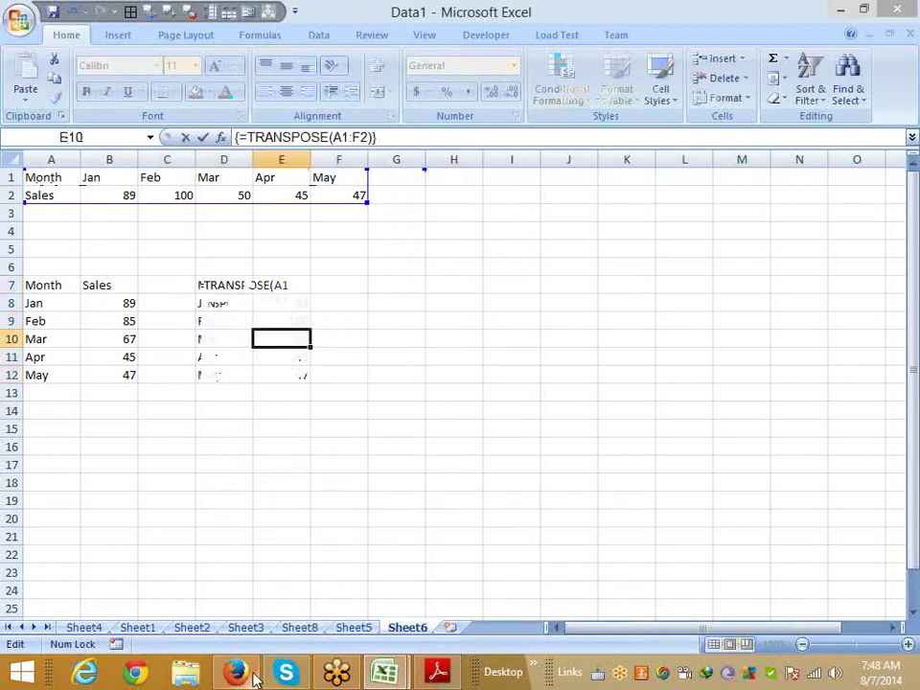
# Step: Launch Outlook 2013 from a Start screen search for 'ou'
pyautogui.moveTo(437, 671)
pyautogui.click(246, 341)
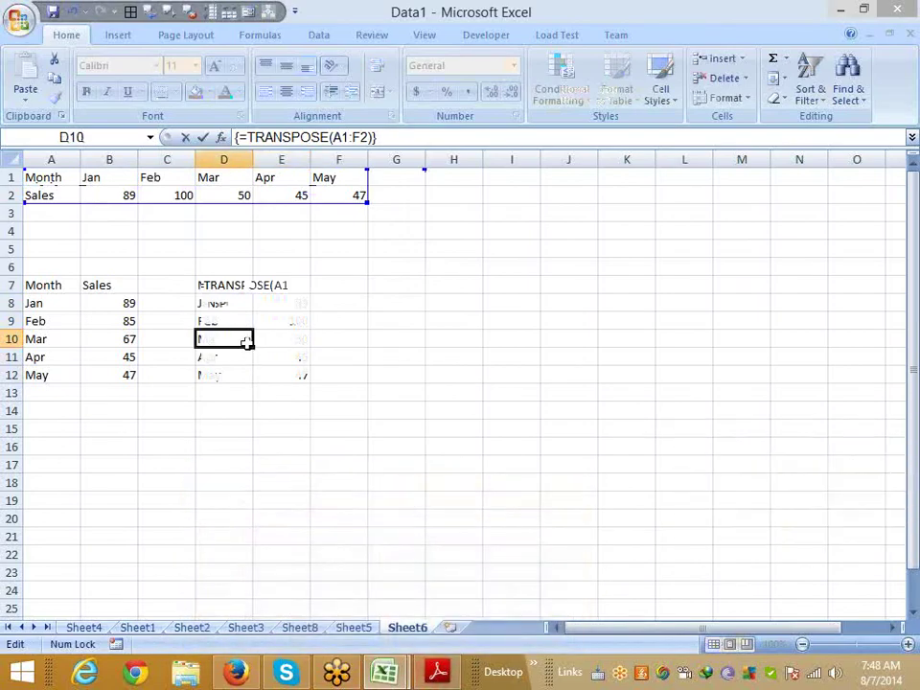
pyautogui.press('super')
pyautogui.write('o')
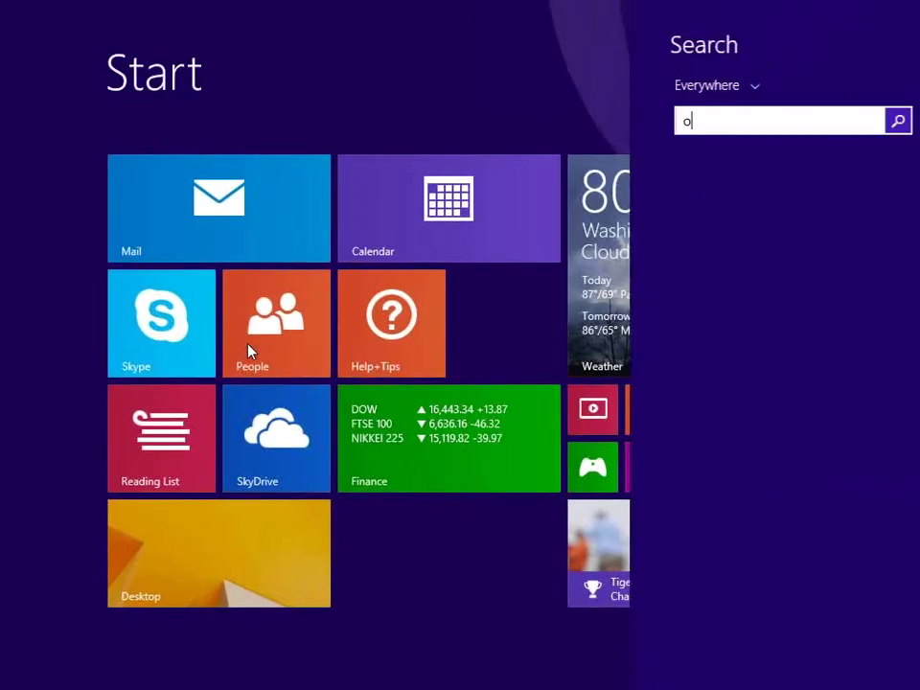
pyautogui.write('utlook 2013')
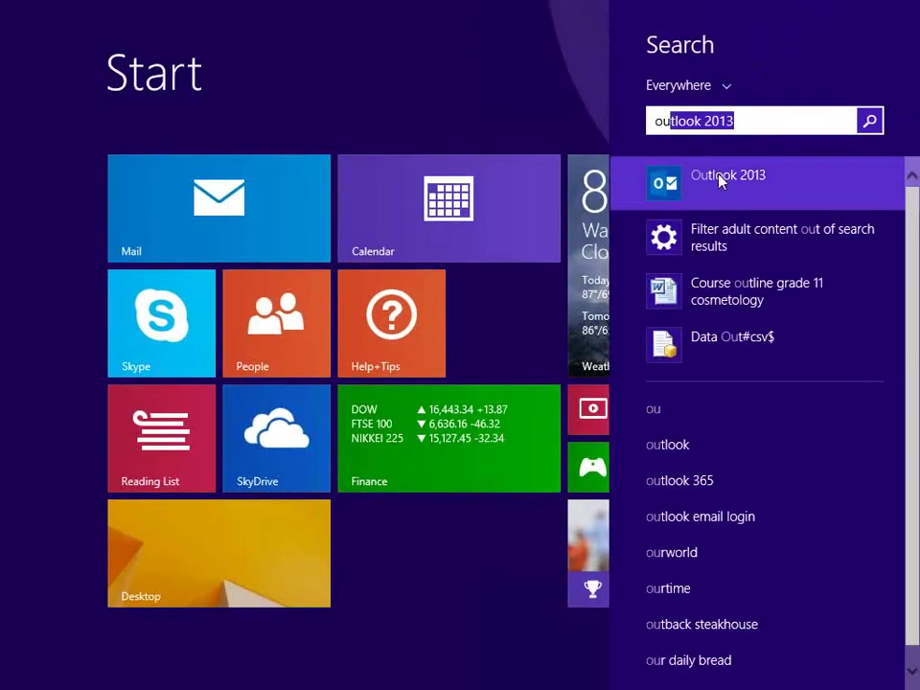
pyautogui.click(721, 179)
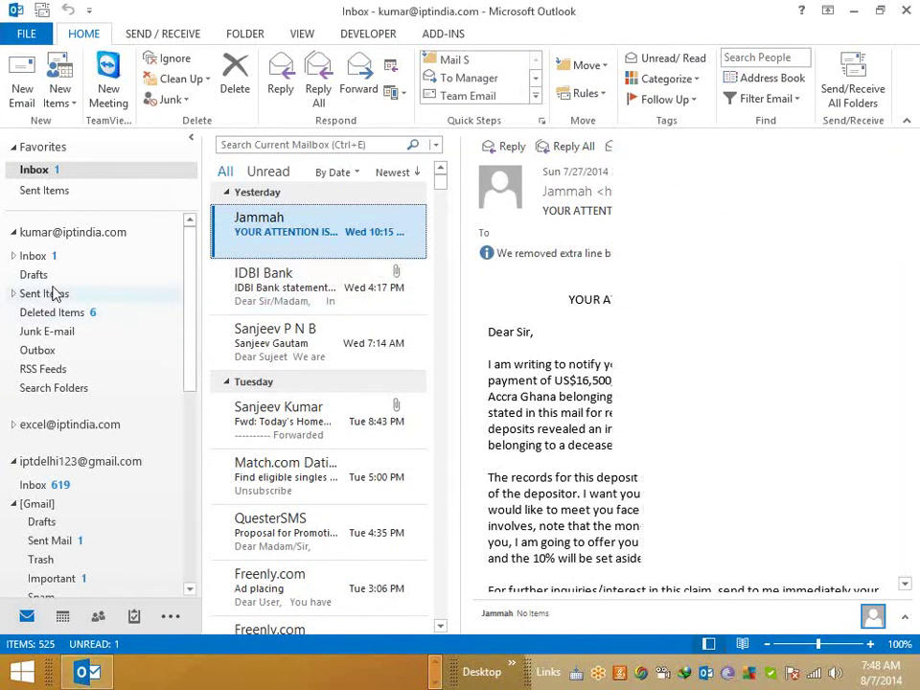
# Step: In Sent Items, copy the hyperlink 'Watch Sample Video Recording of Live Class' from the Advanced Excel Training mail
pyautogui.click(48, 293)
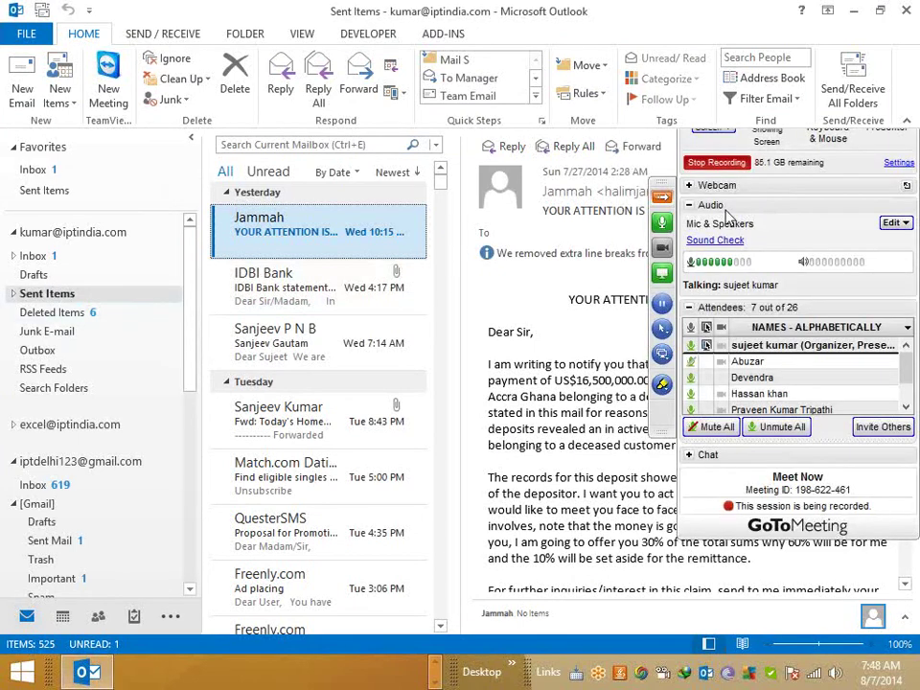
pyautogui.click(668, 211)
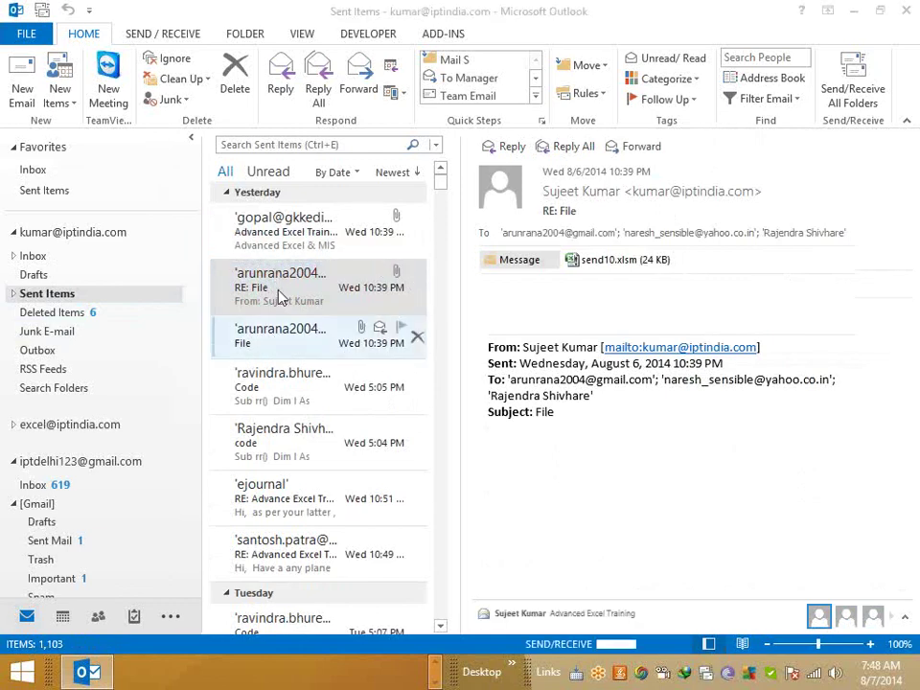
pyautogui.click(282, 231)
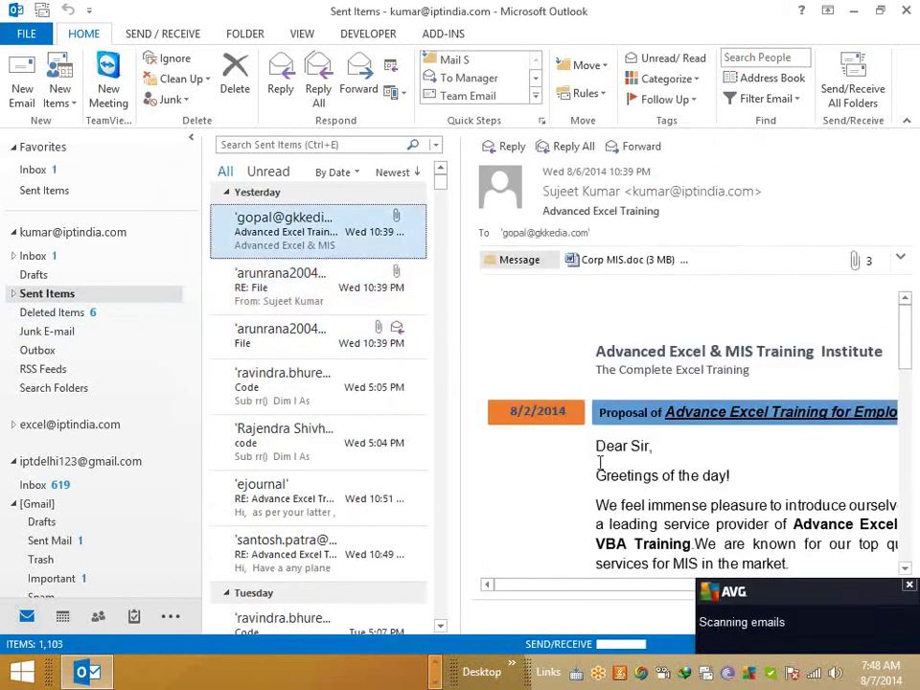
pyautogui.click(284, 401)
pyautogui.press('Down')
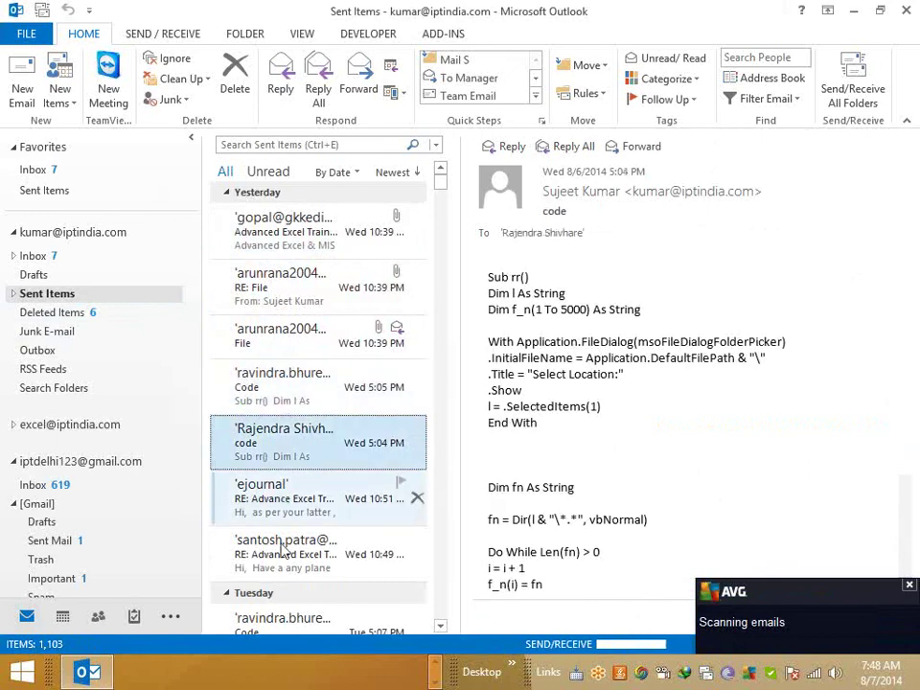
pyautogui.press('Down')
pyautogui.press('Down')
pyautogui.press('Down')
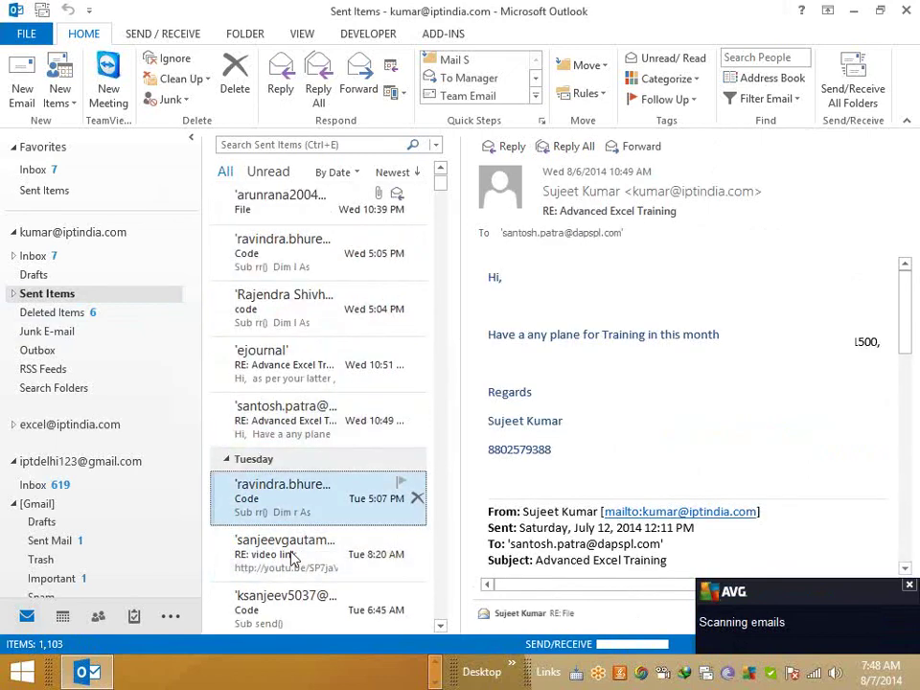
pyautogui.press('Down')
pyautogui.press('Down')
pyautogui.press('Down')
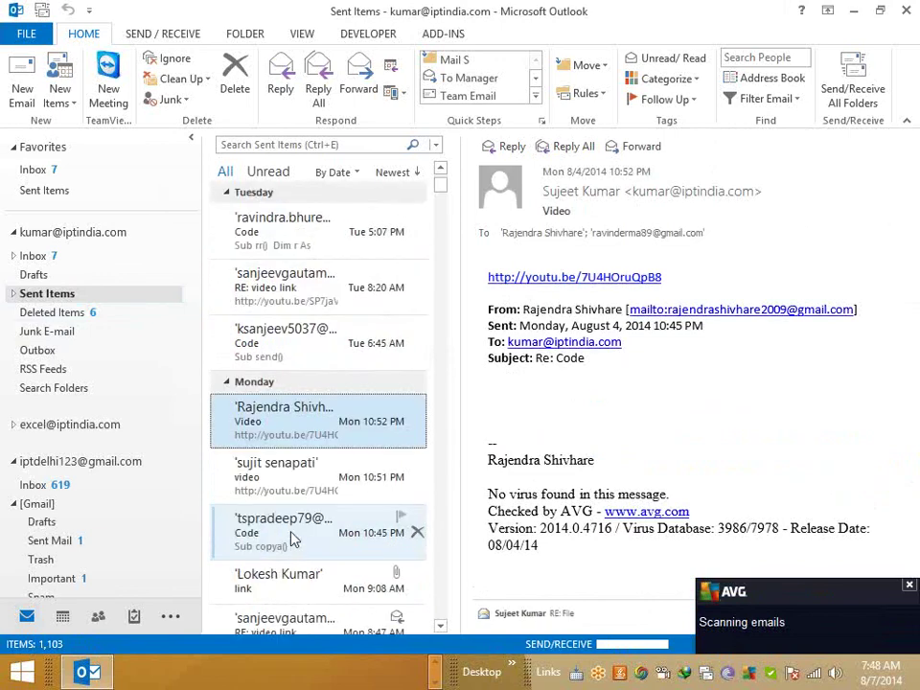
pyautogui.click(294, 540)
pyautogui.scroll(-2, 328, 543)
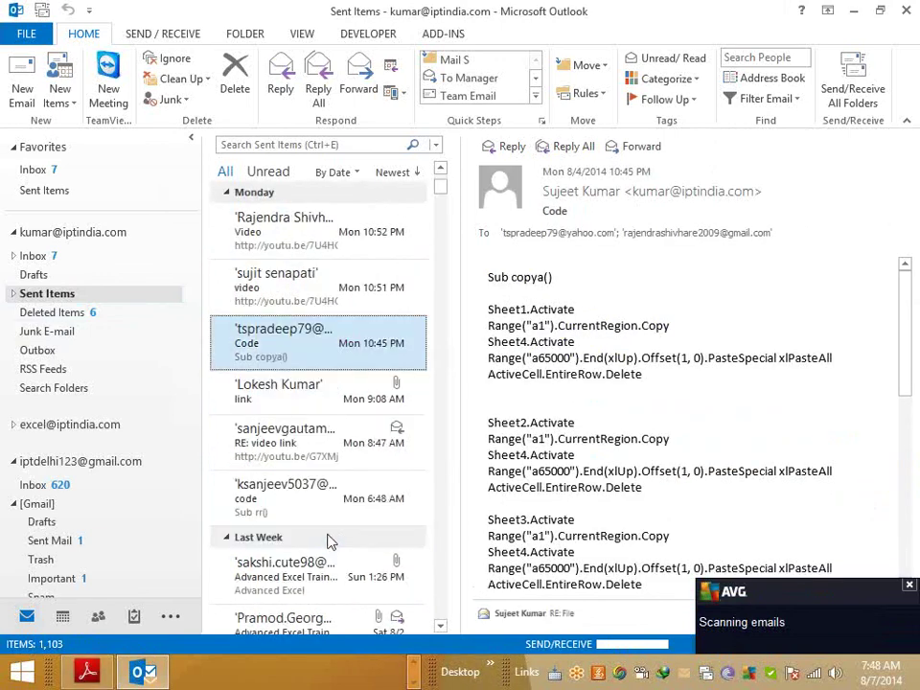
pyautogui.click(307, 573)
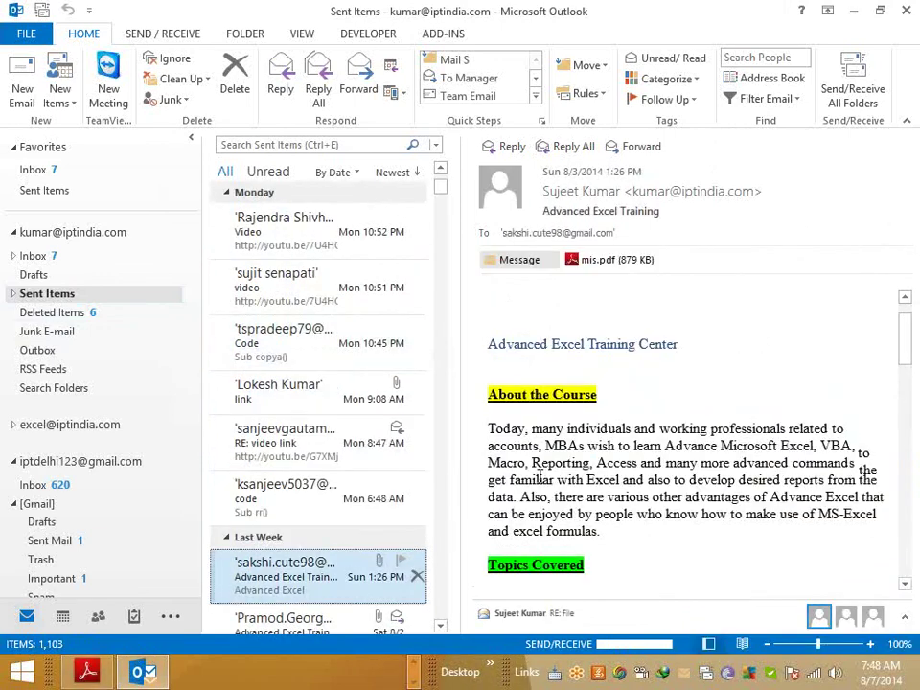
pyautogui.scroll(-5, 575, 460)
pyautogui.scroll(-5, 542, 485)
pyautogui.scroll(-5, 542, 484)
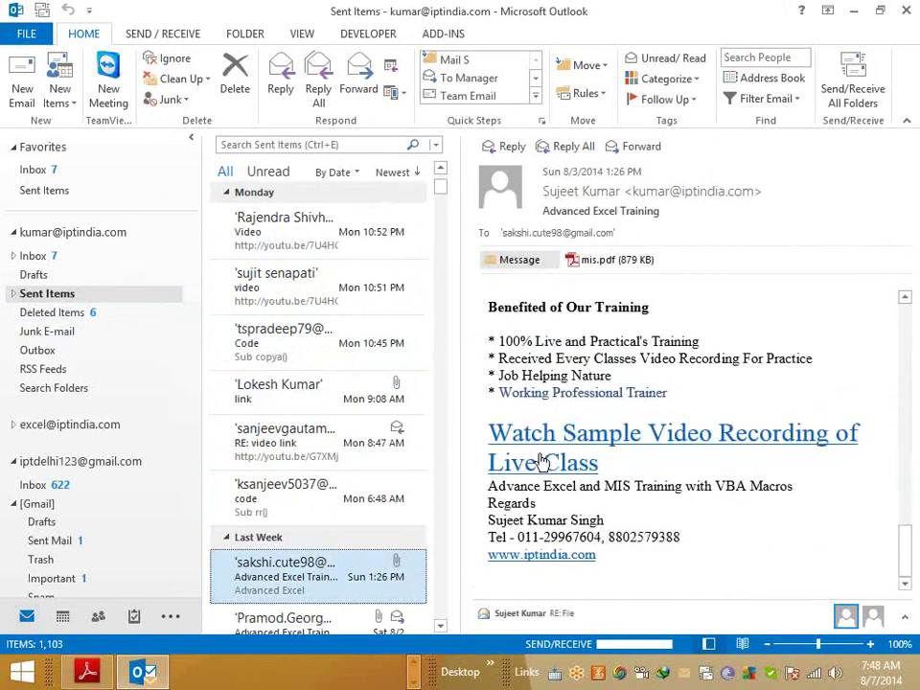
pyautogui.rightClick(542, 461)
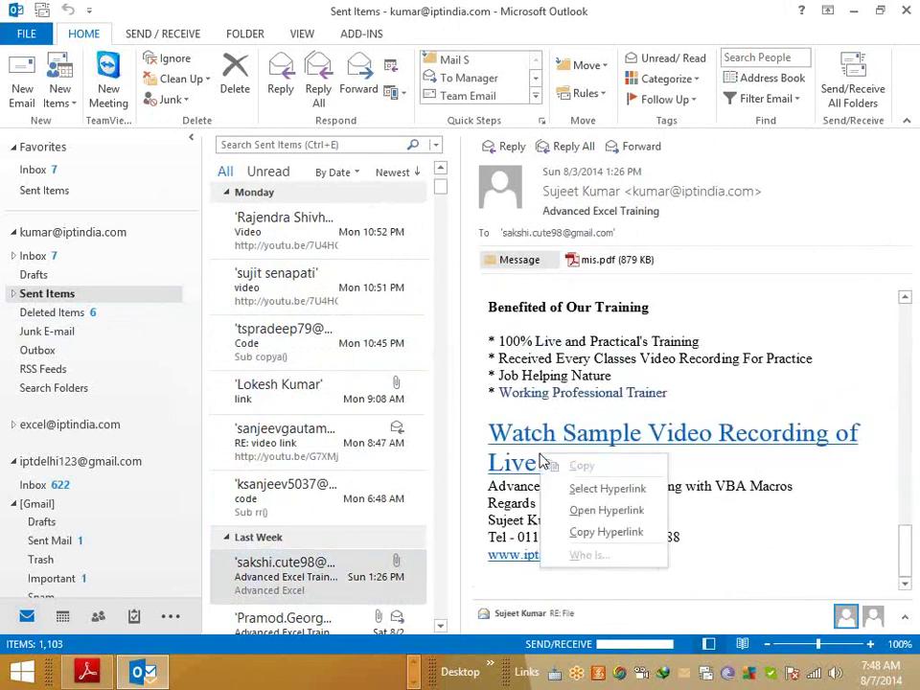
pyautogui.click(586, 536)
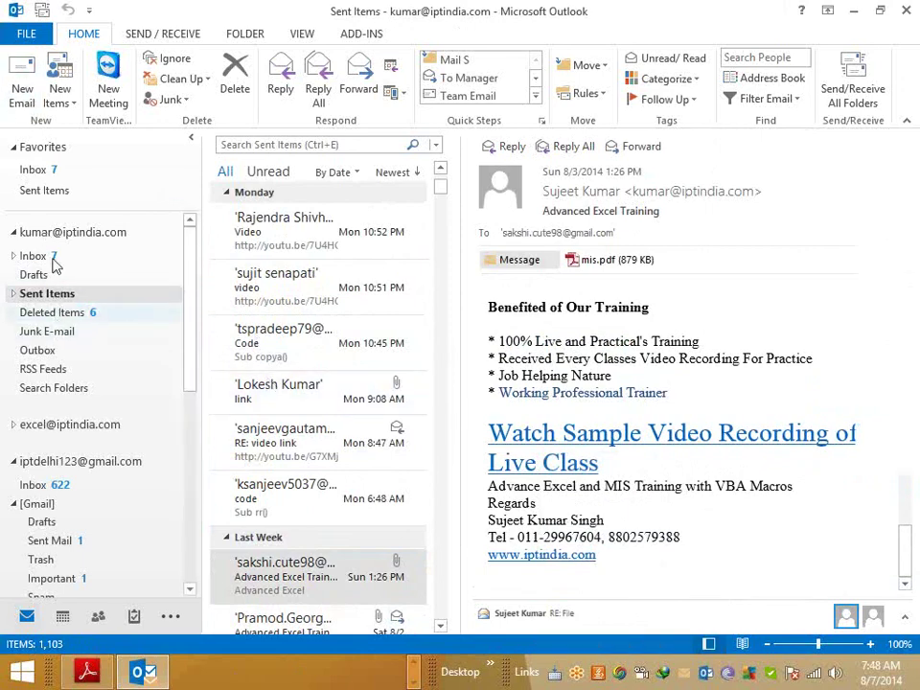
# Step: Open the sent 'RE: video link' message in Sent Items
pyautogui.click(52, 313)
pyautogui.click(48, 293)
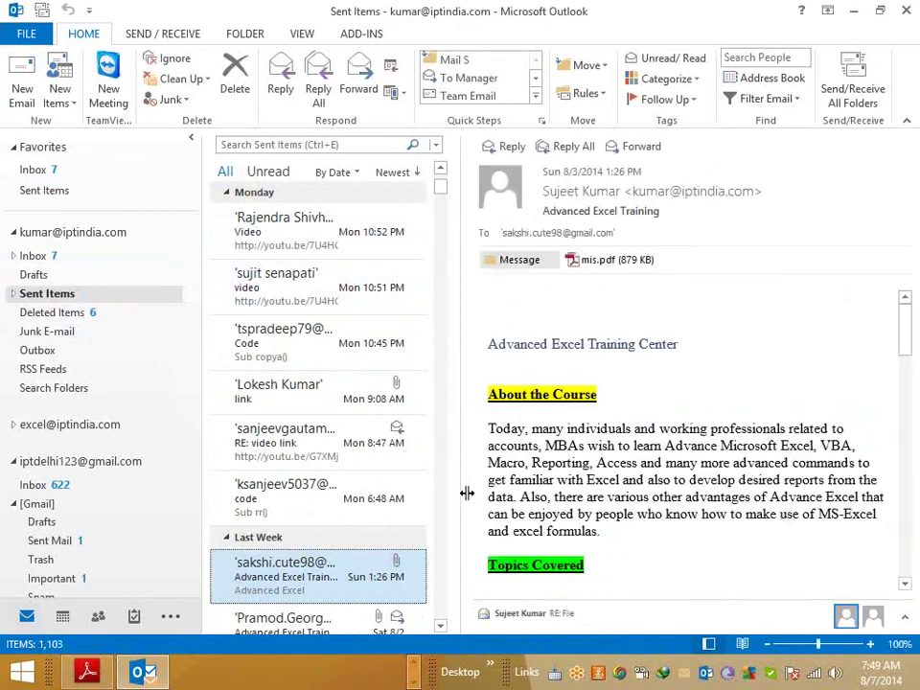
pyautogui.scroll(10, 436, 182)
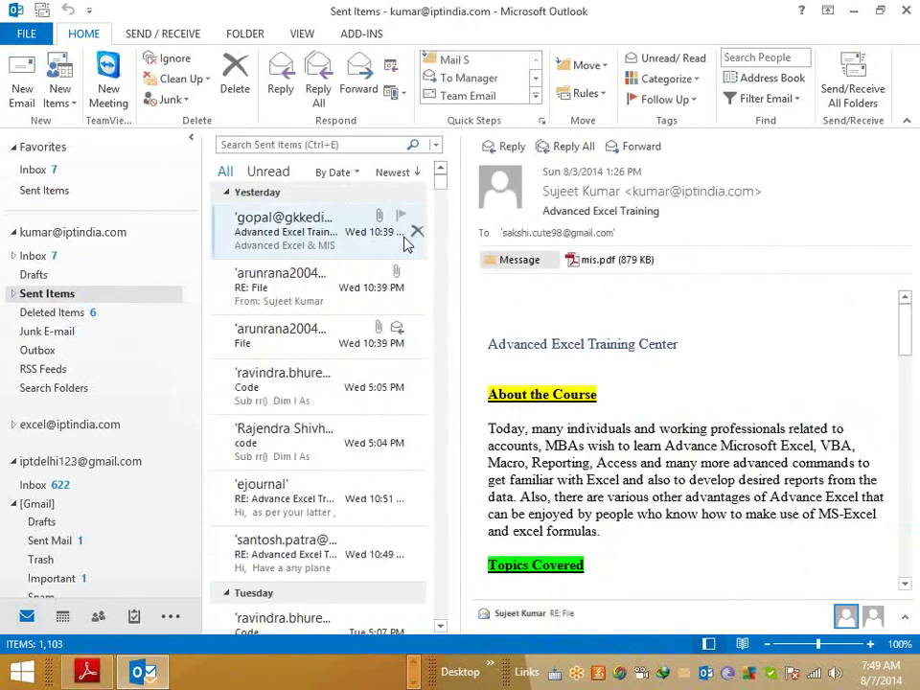
pyautogui.scroll(-1, 326, 398)
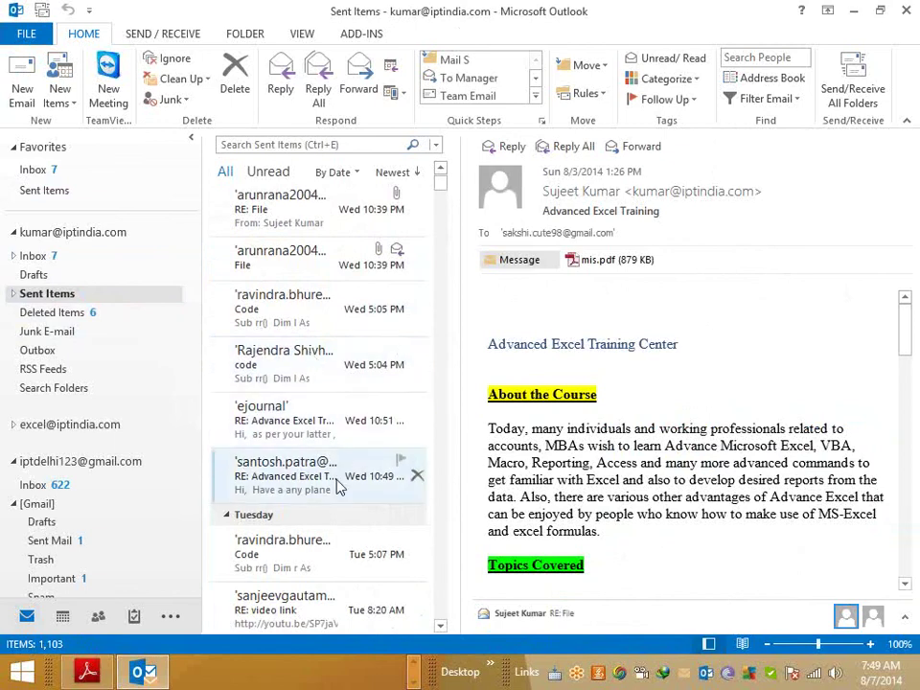
pyautogui.scroll(-1, 338, 487)
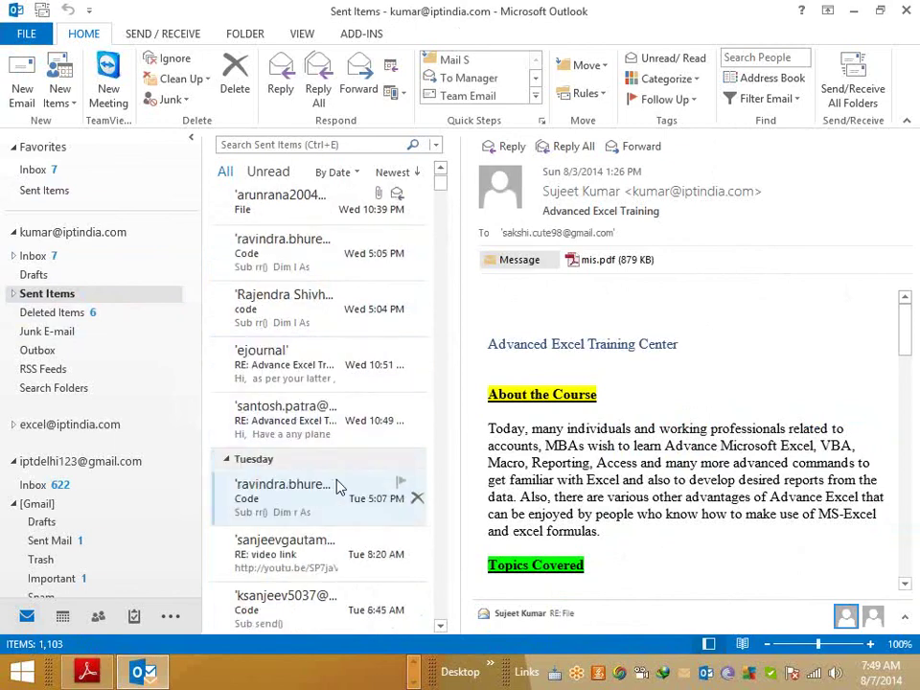
pyautogui.scroll(-2, 338, 487)
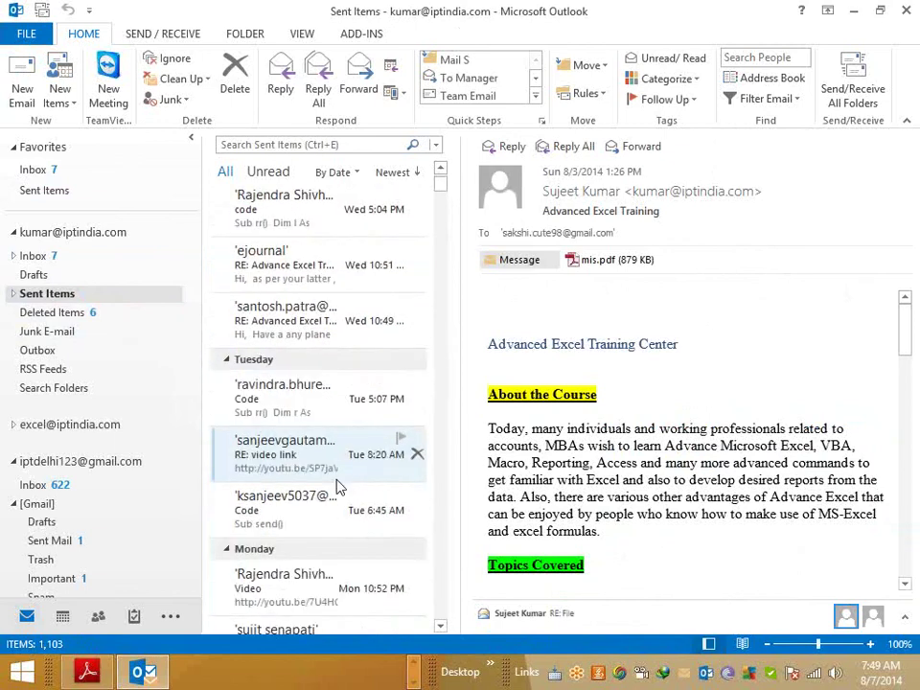
pyautogui.click(338, 487)
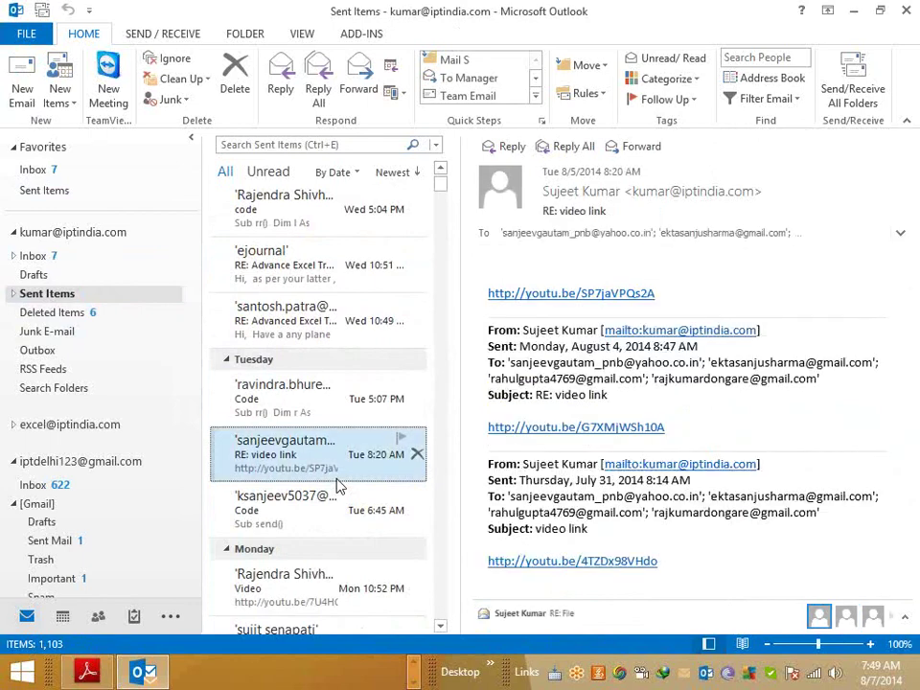
# Step: Reply with the pasted video link and copy its web address from Edit Hyperlink
pyautogui.click(319, 93)
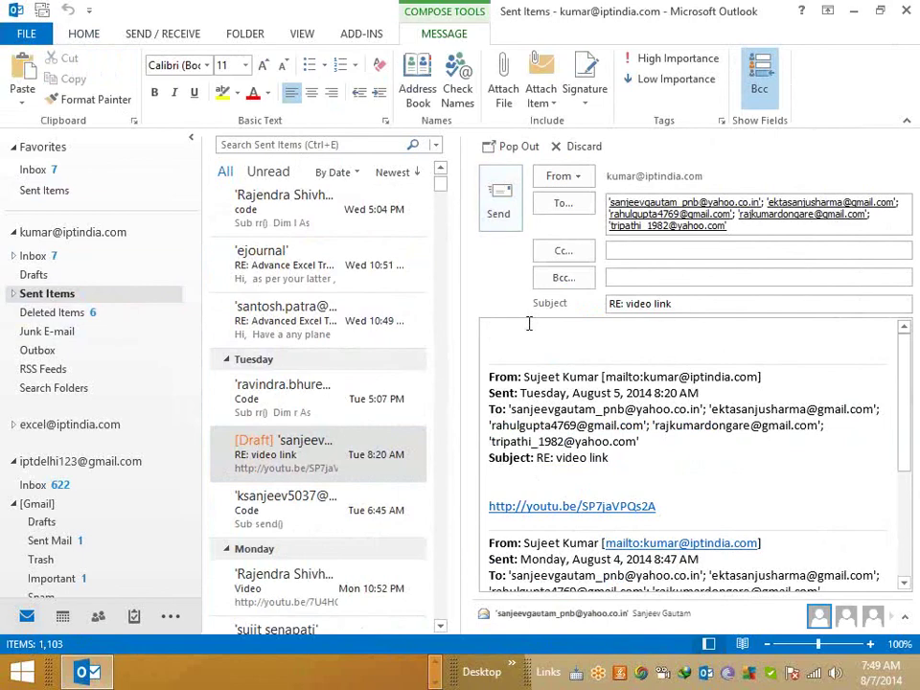
pyautogui.hotkey('ctrl', 'v')
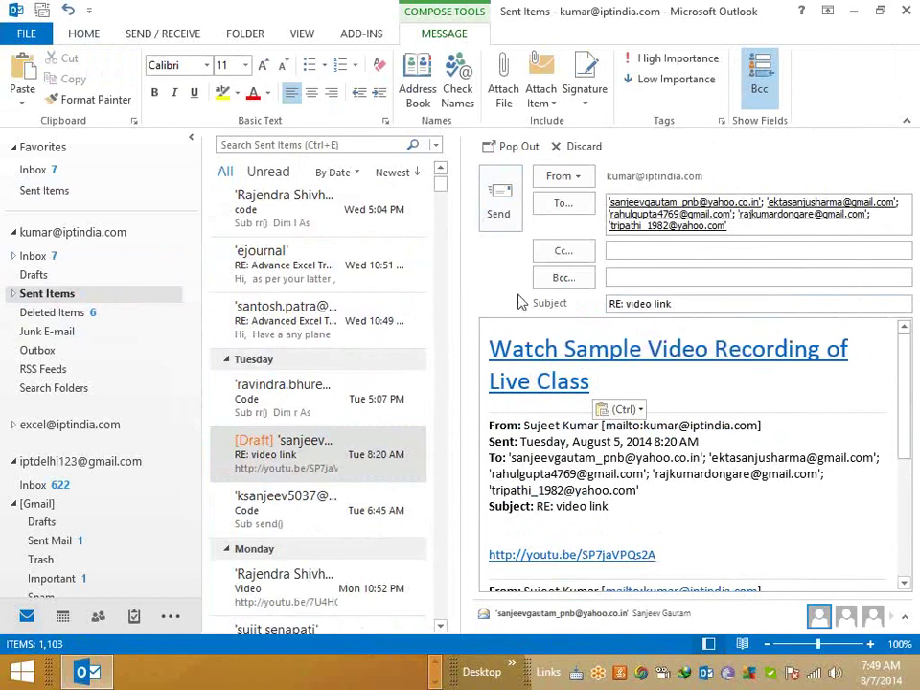
pyautogui.rightClick(551, 353)
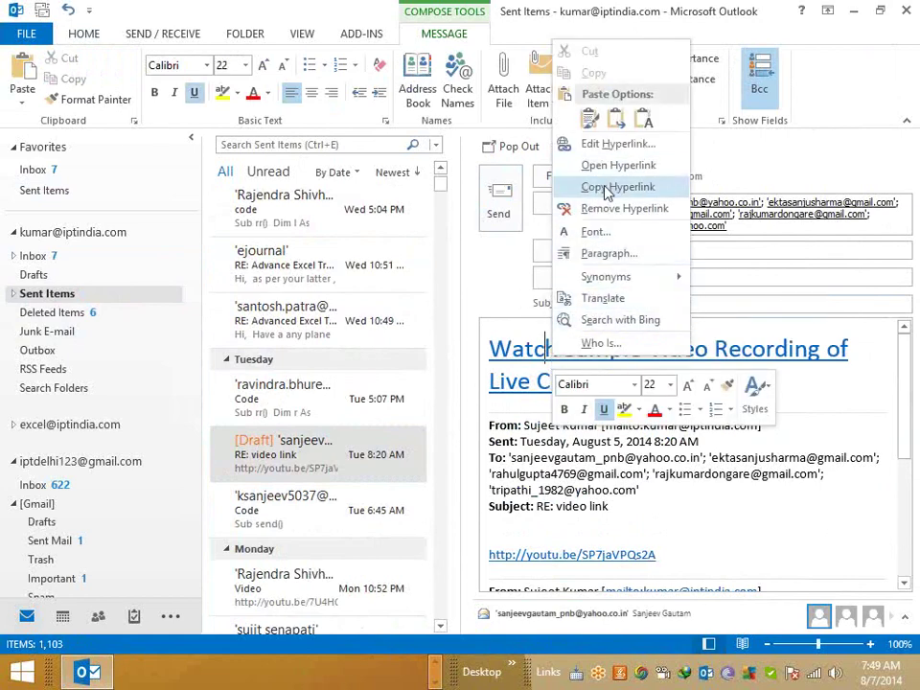
pyautogui.click(613, 145)
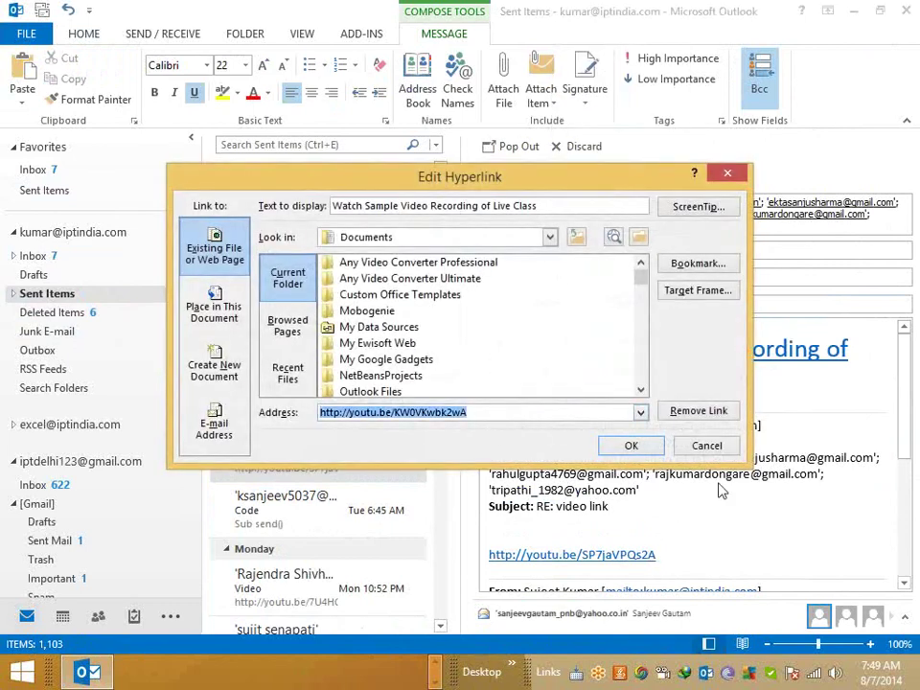
pyautogui.click(710, 447)
pyautogui.click(652, 393)
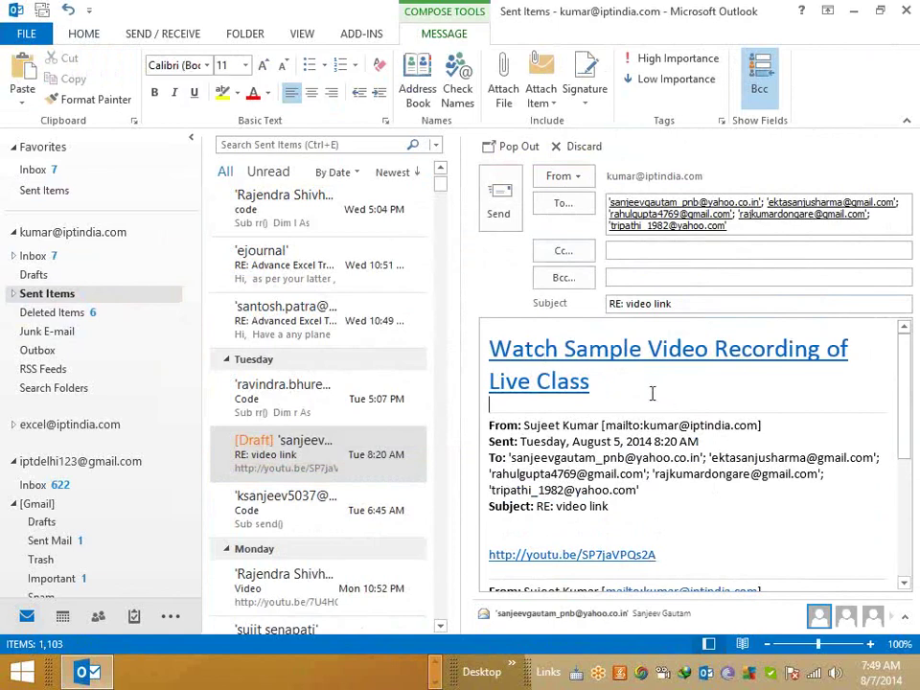
pyautogui.press('Return')
pyautogui.hotkey('ctrl', 'v')
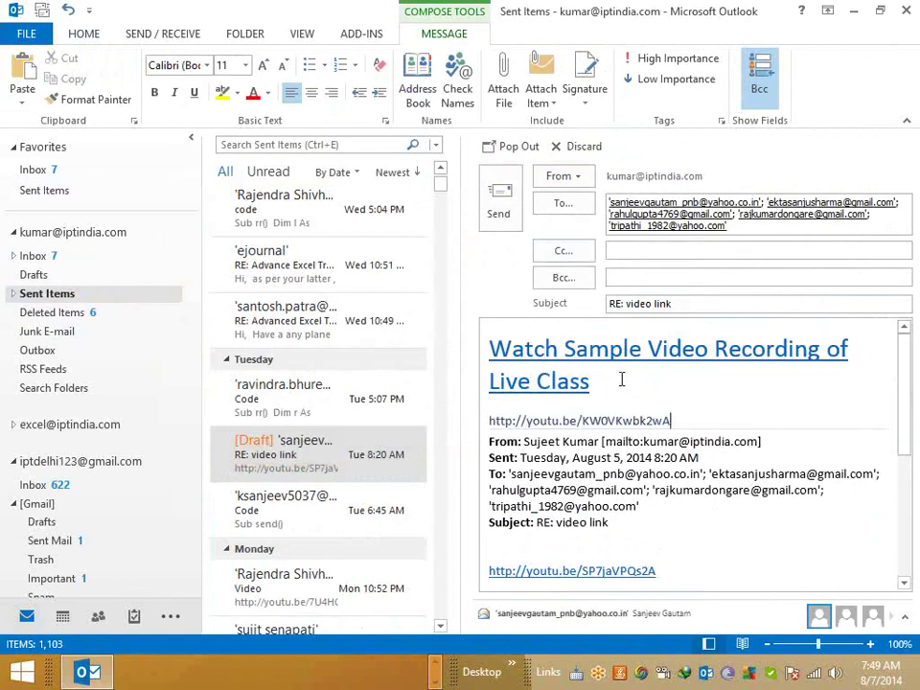
pyautogui.press('Return')
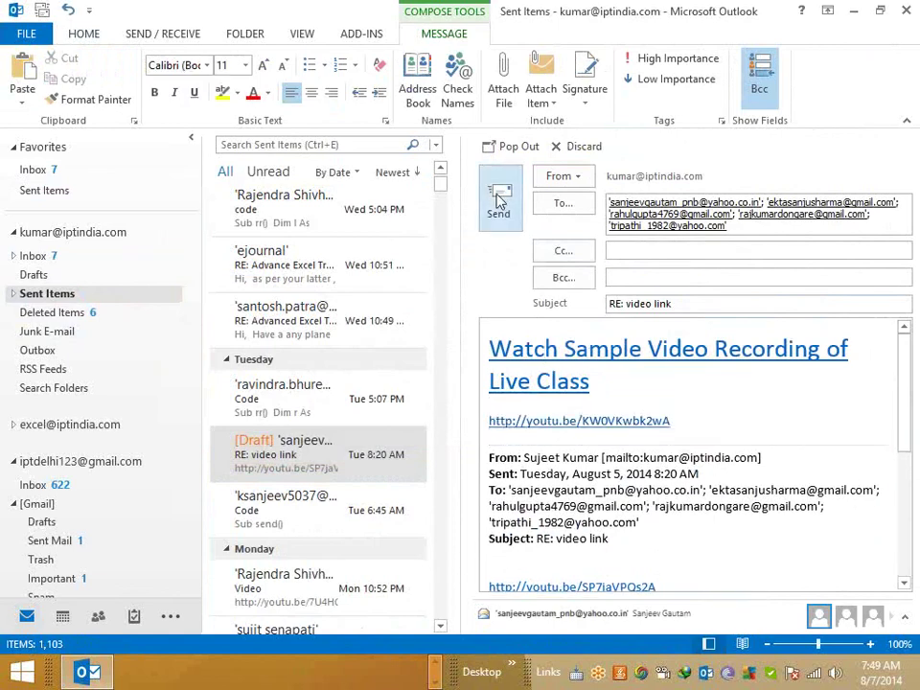
pyautogui.click(498, 201)
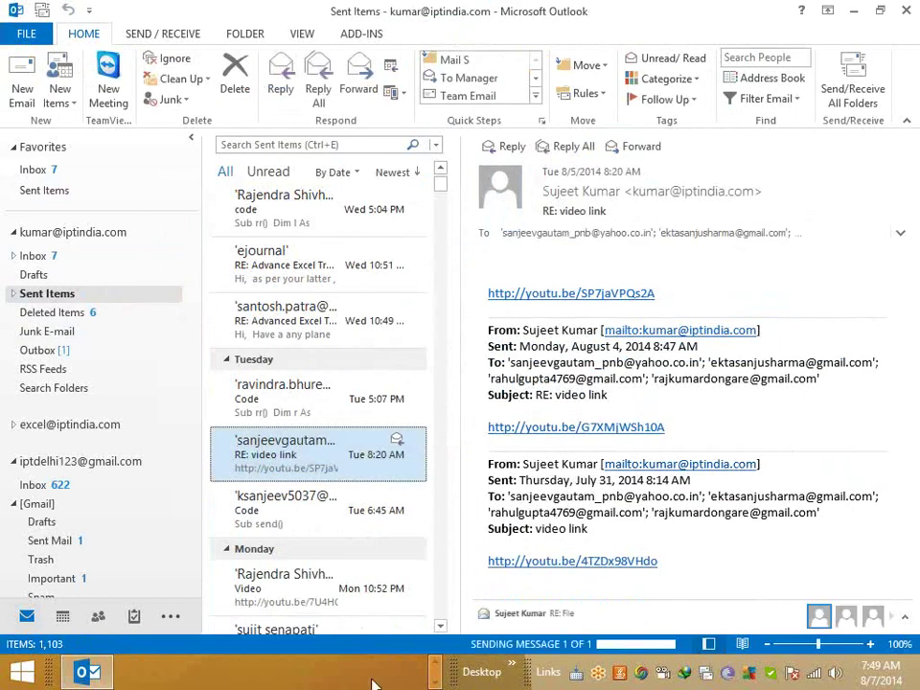
# Step: Send the class video link to the first contact in the open Skype chat
pyautogui.click(437, 662)
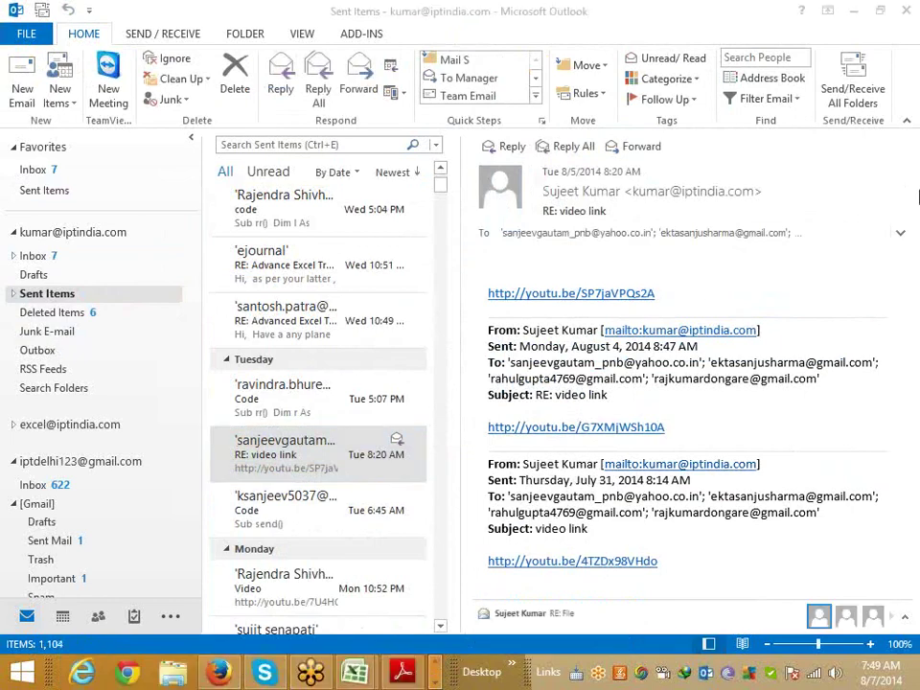
pyautogui.hotkey('alt', 'Tab')
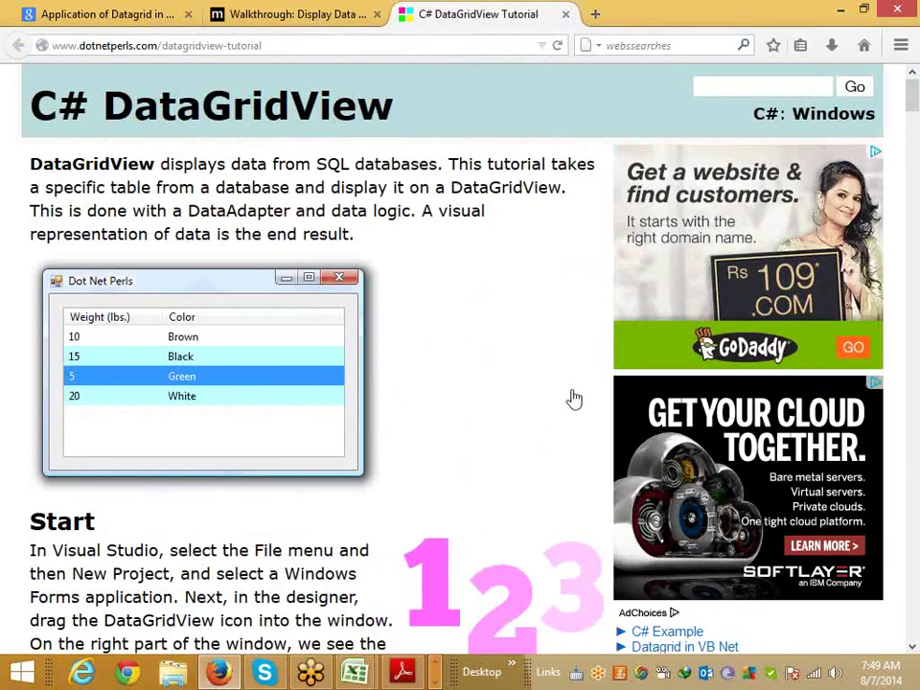
pyautogui.hotkey('alt', 'Tab')
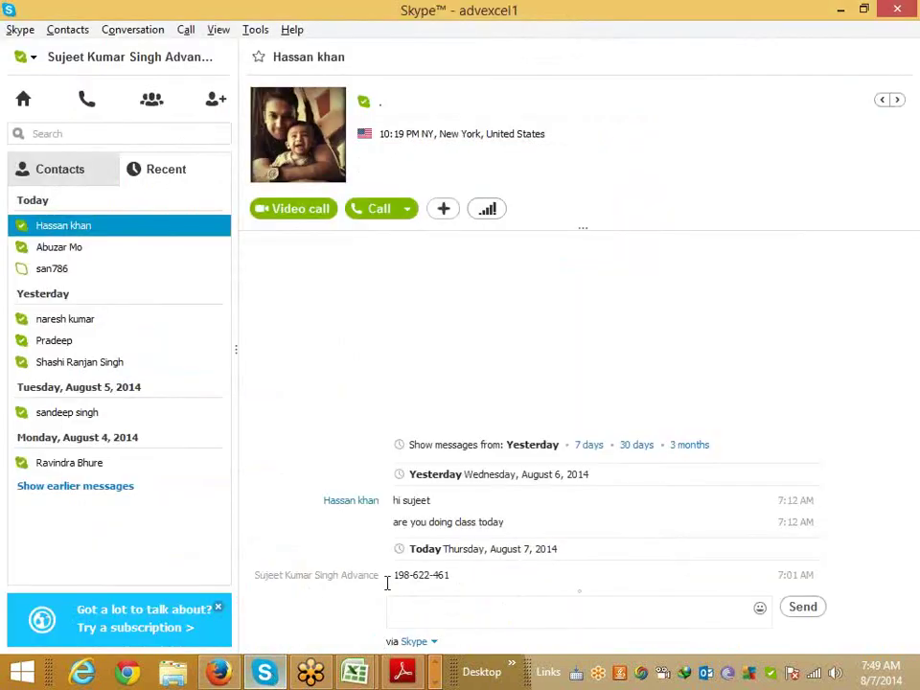
pyautogui.hotkey('ctrl', 'v')
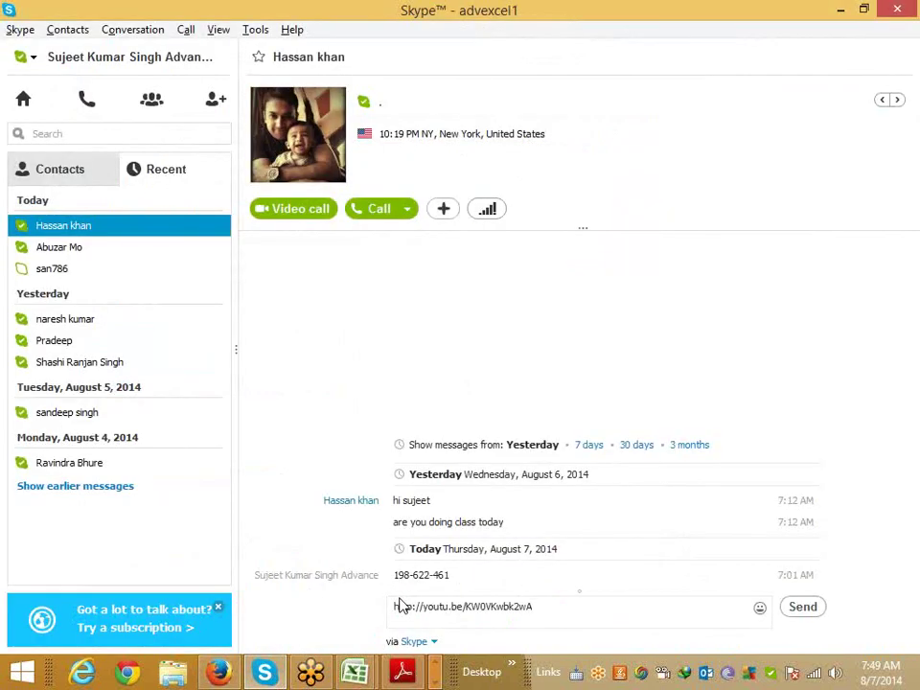
pyautogui.press('Return')
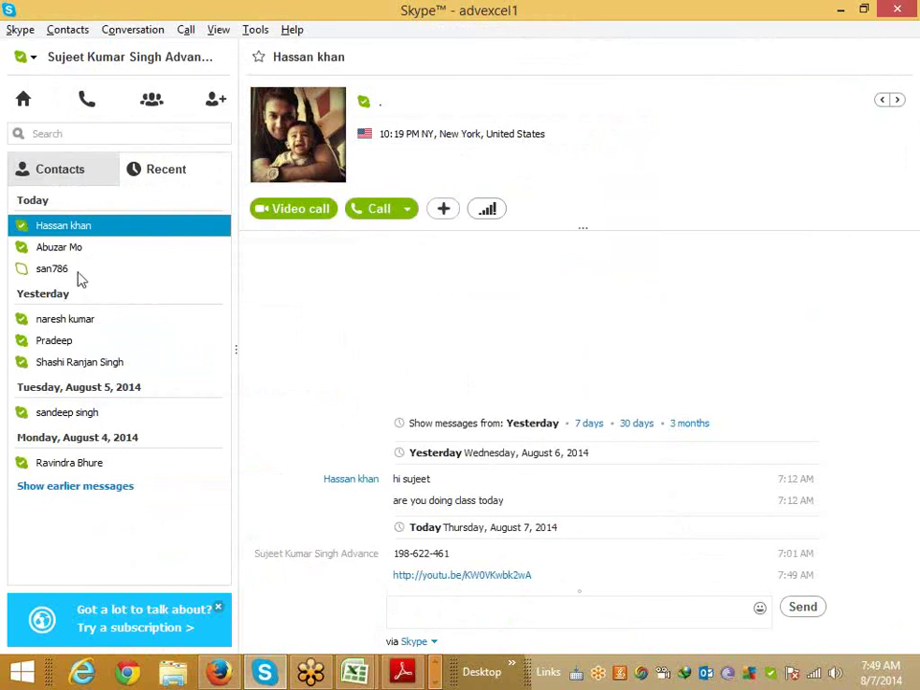
# Step: Send the same link to a second Skype contact, then close Skype and minimise Firefox
pyautogui.click(75, 249)
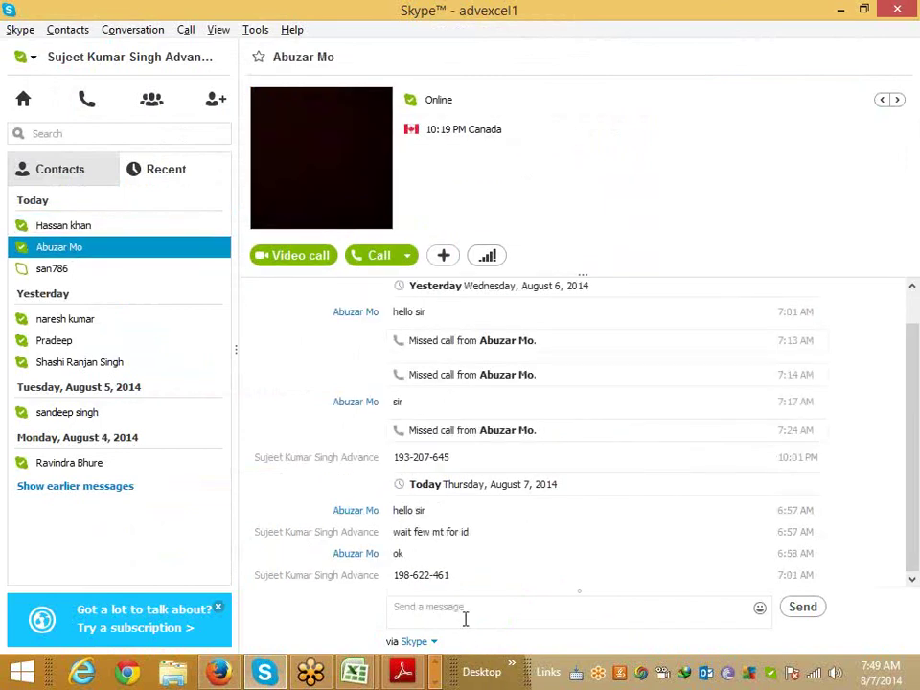
pyautogui.click(465, 618)
pyautogui.write('http://youtu.be/KW0VKwbk2wA')
pyautogui.press('Return')
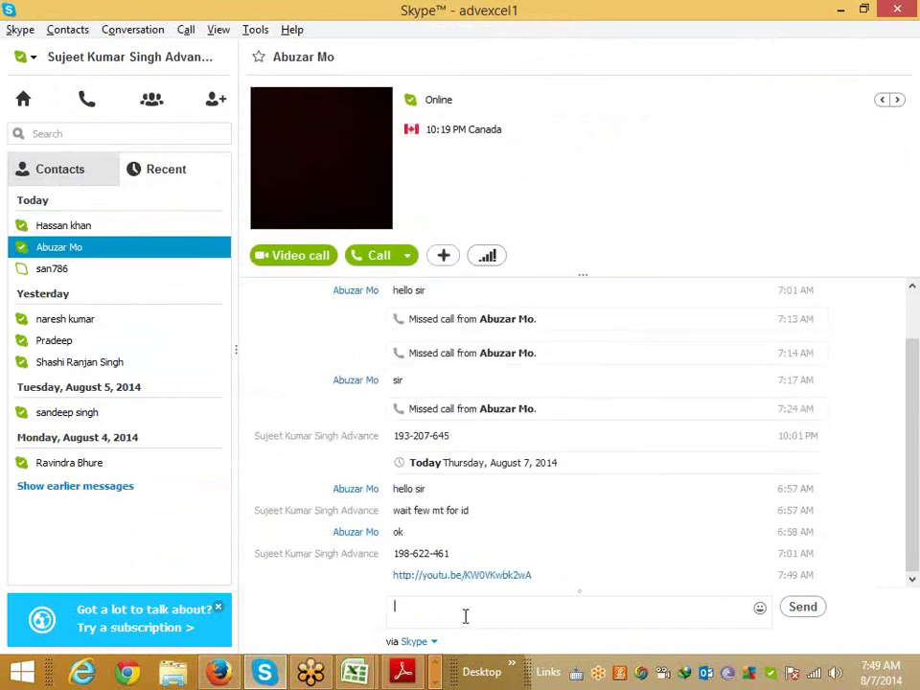
pyautogui.click(899, 12)
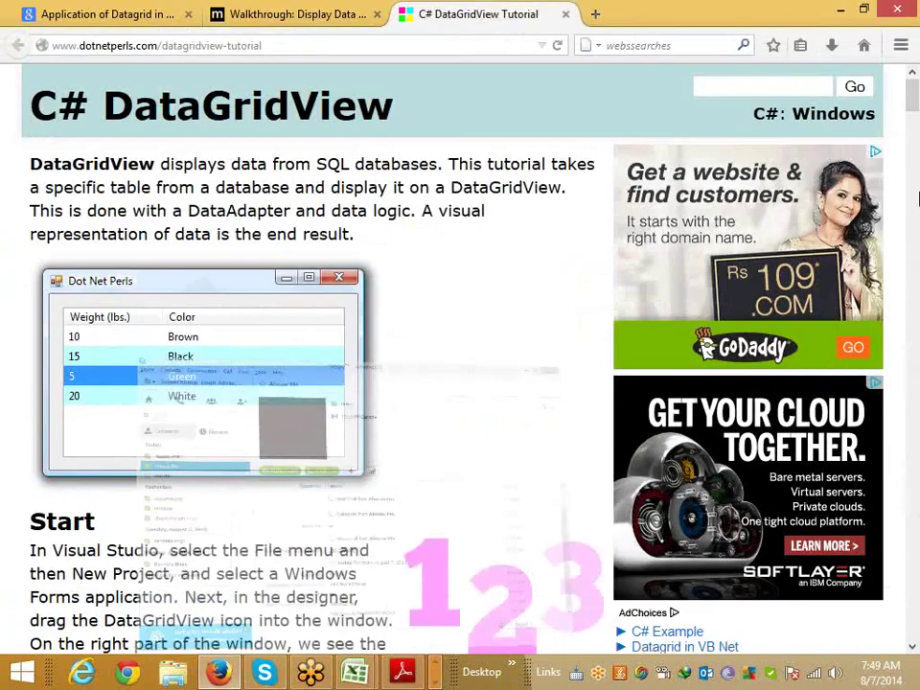
pyautogui.click(843, 6)
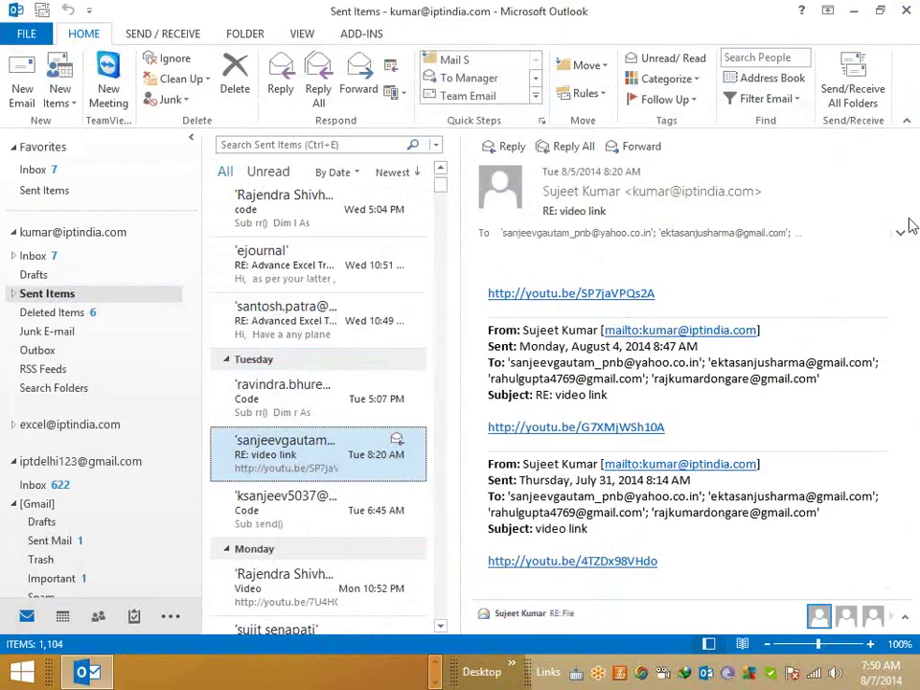